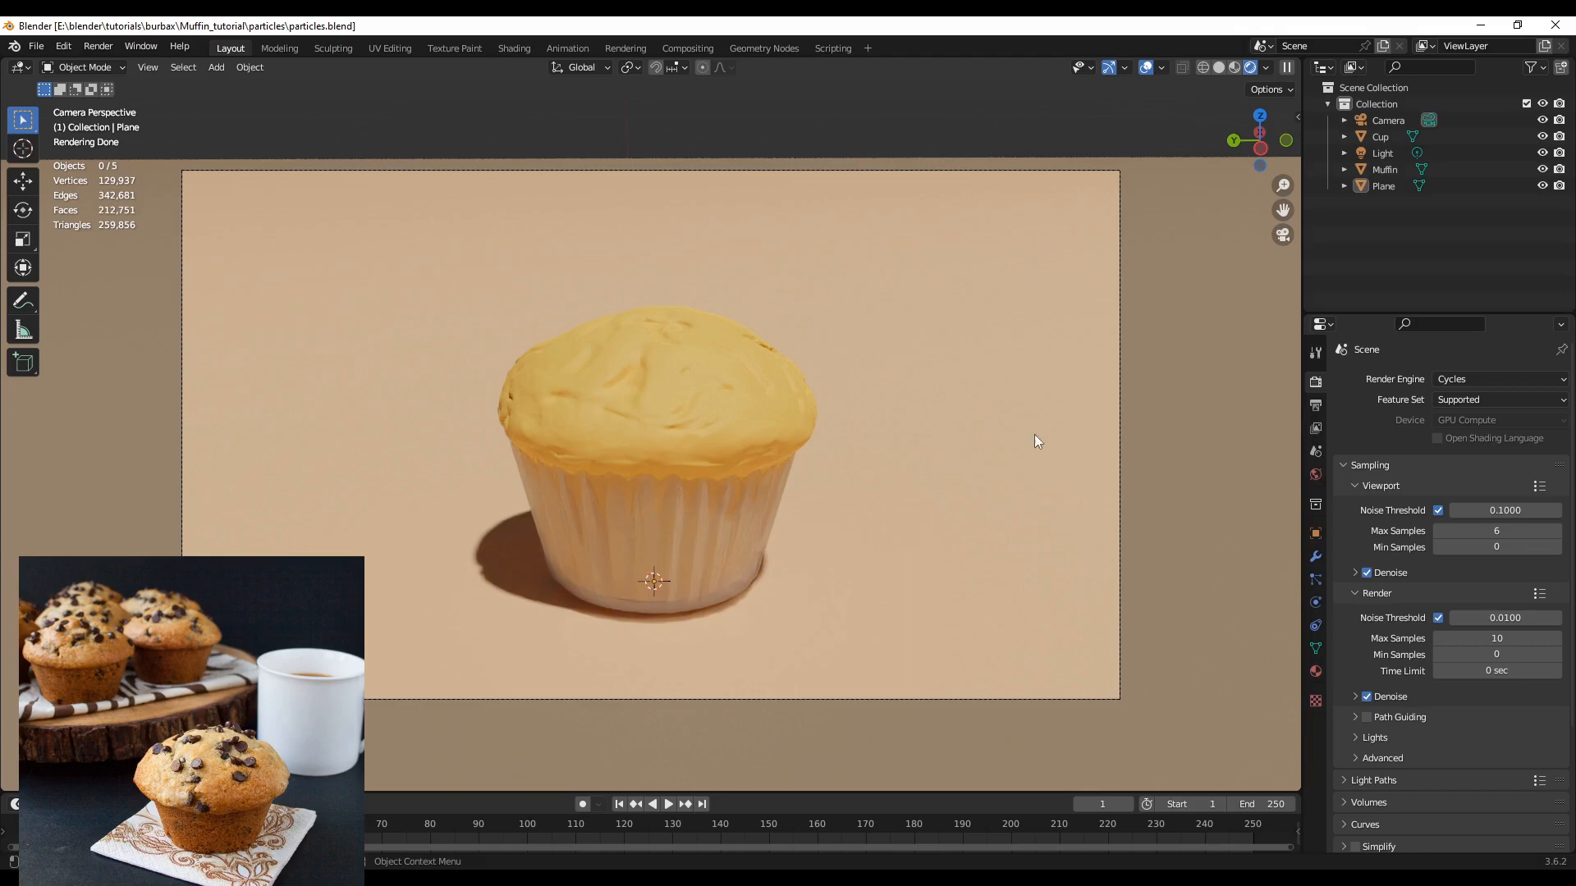
Switch the viewport to solid shading and leave the camera view for a free perspective around the muffin
click(1221, 68)
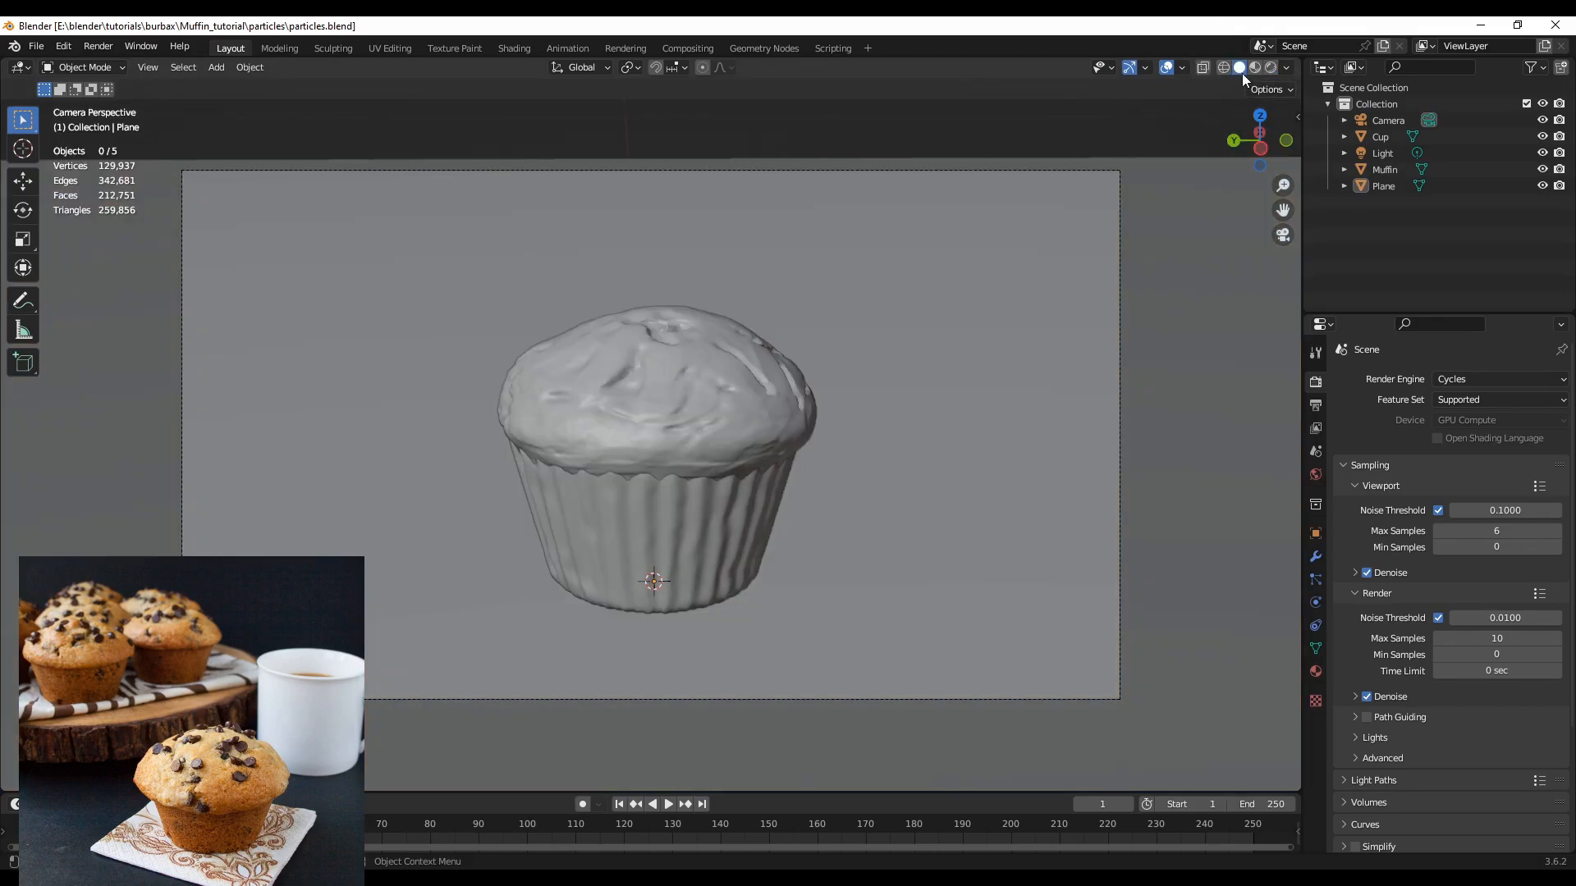
middle_drag(1159, 552, 1203, 545)
scroll(770, 503, down, 2)
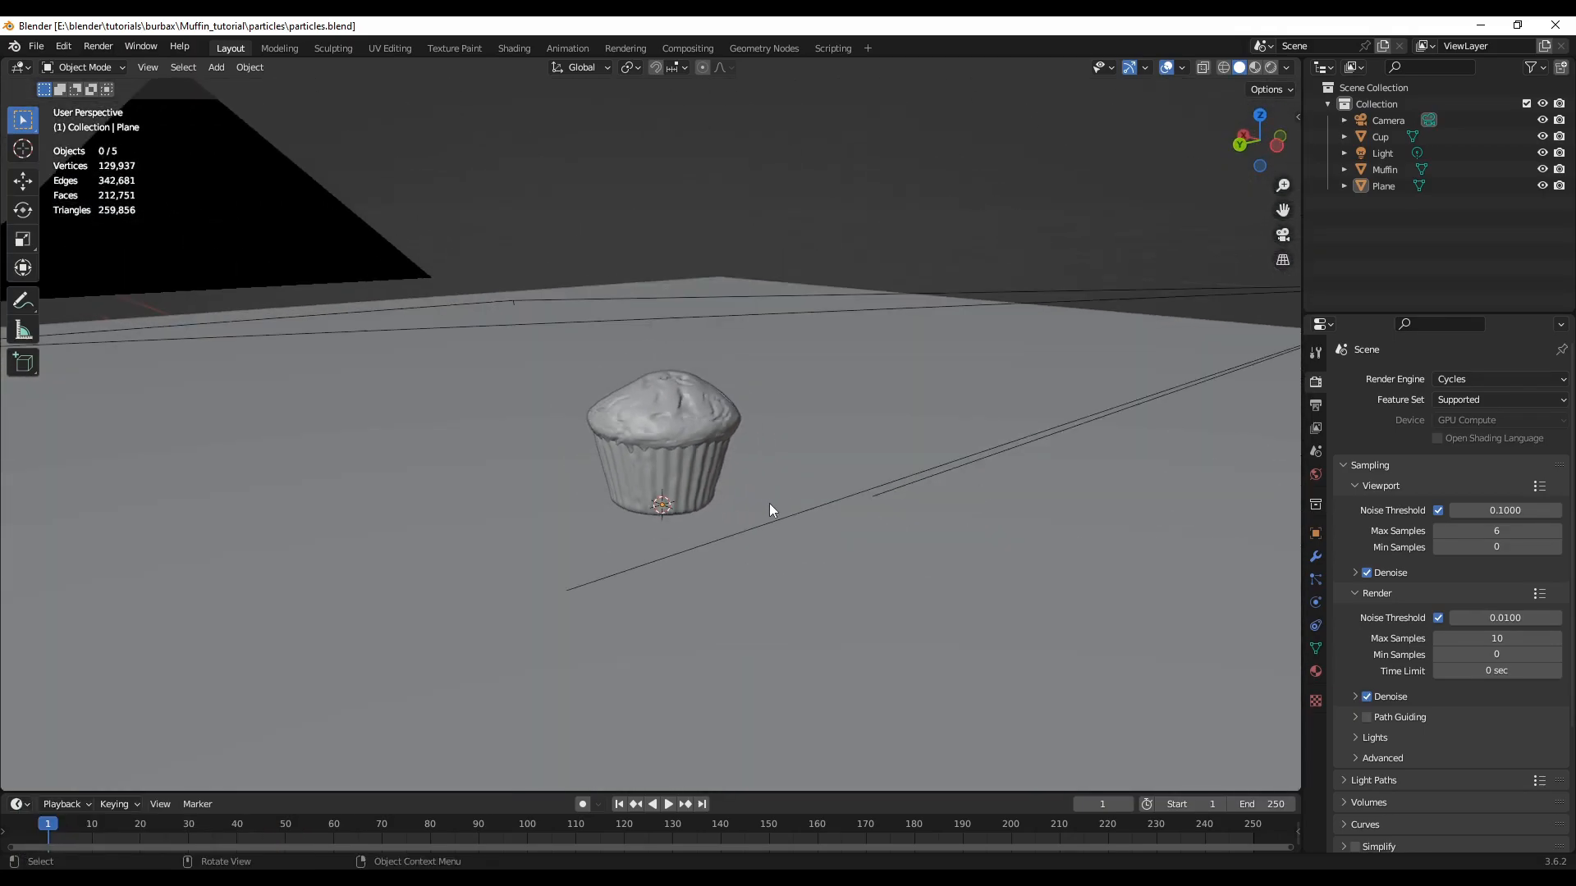
middle_drag(770, 502, 684, 531)
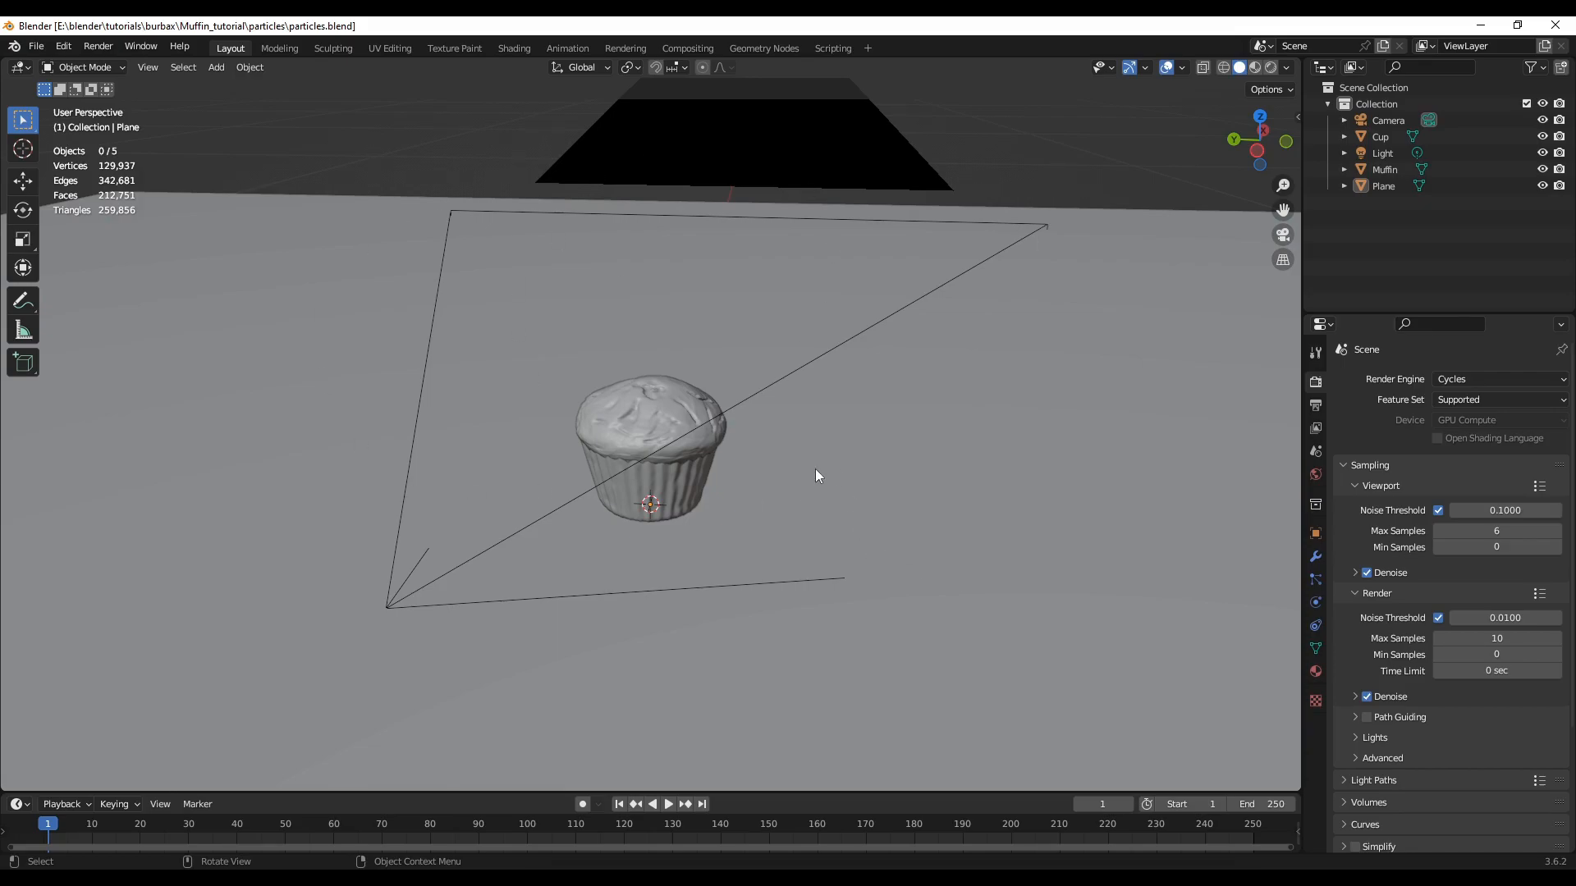
key(n)
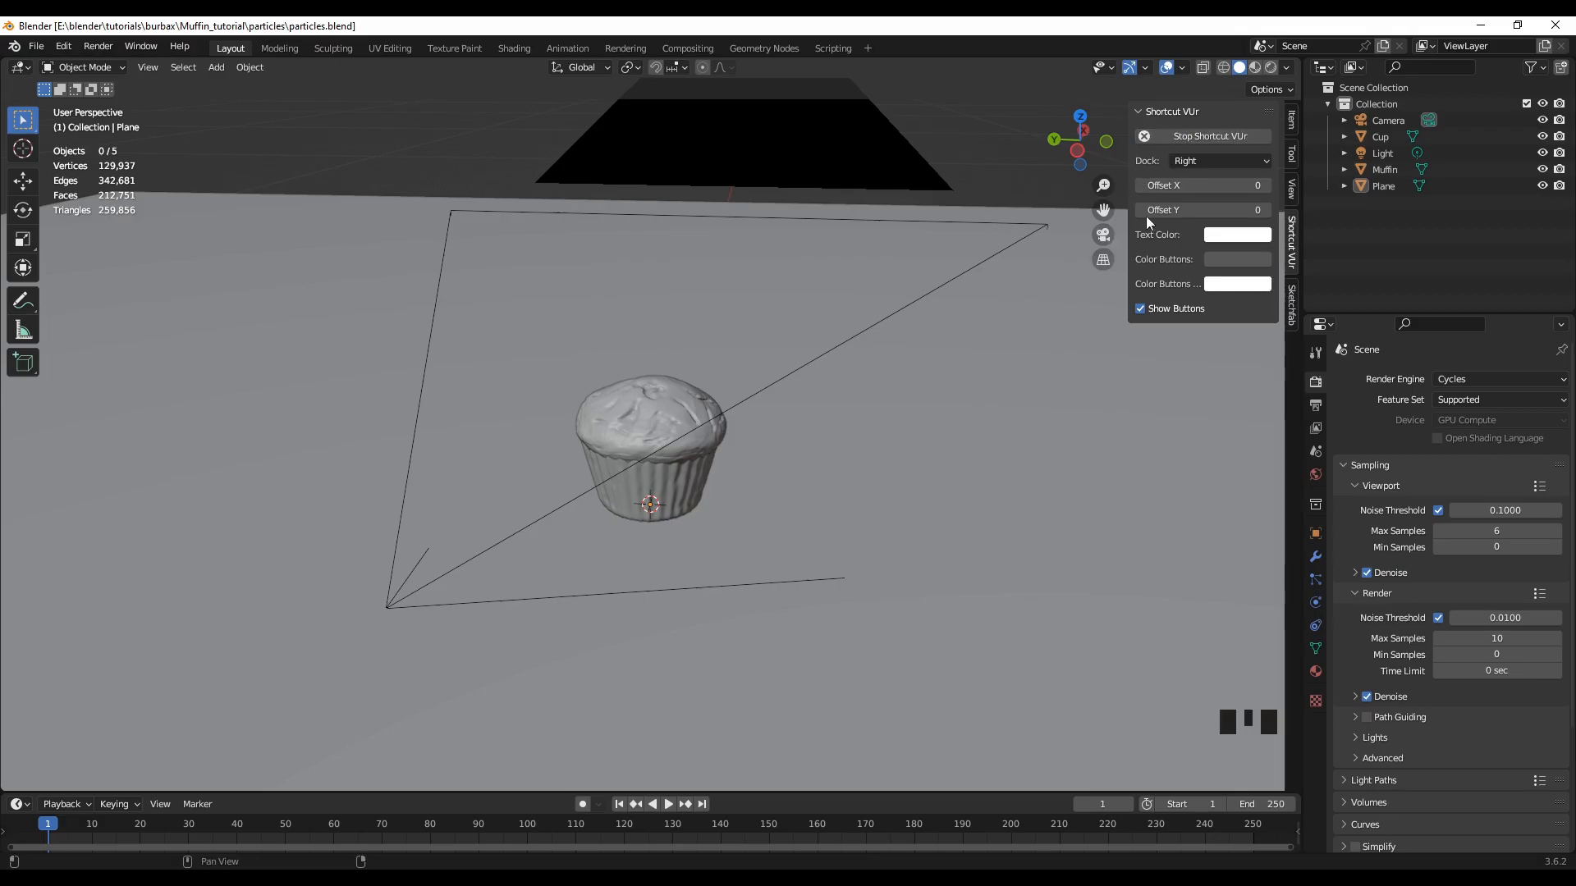
key(n)
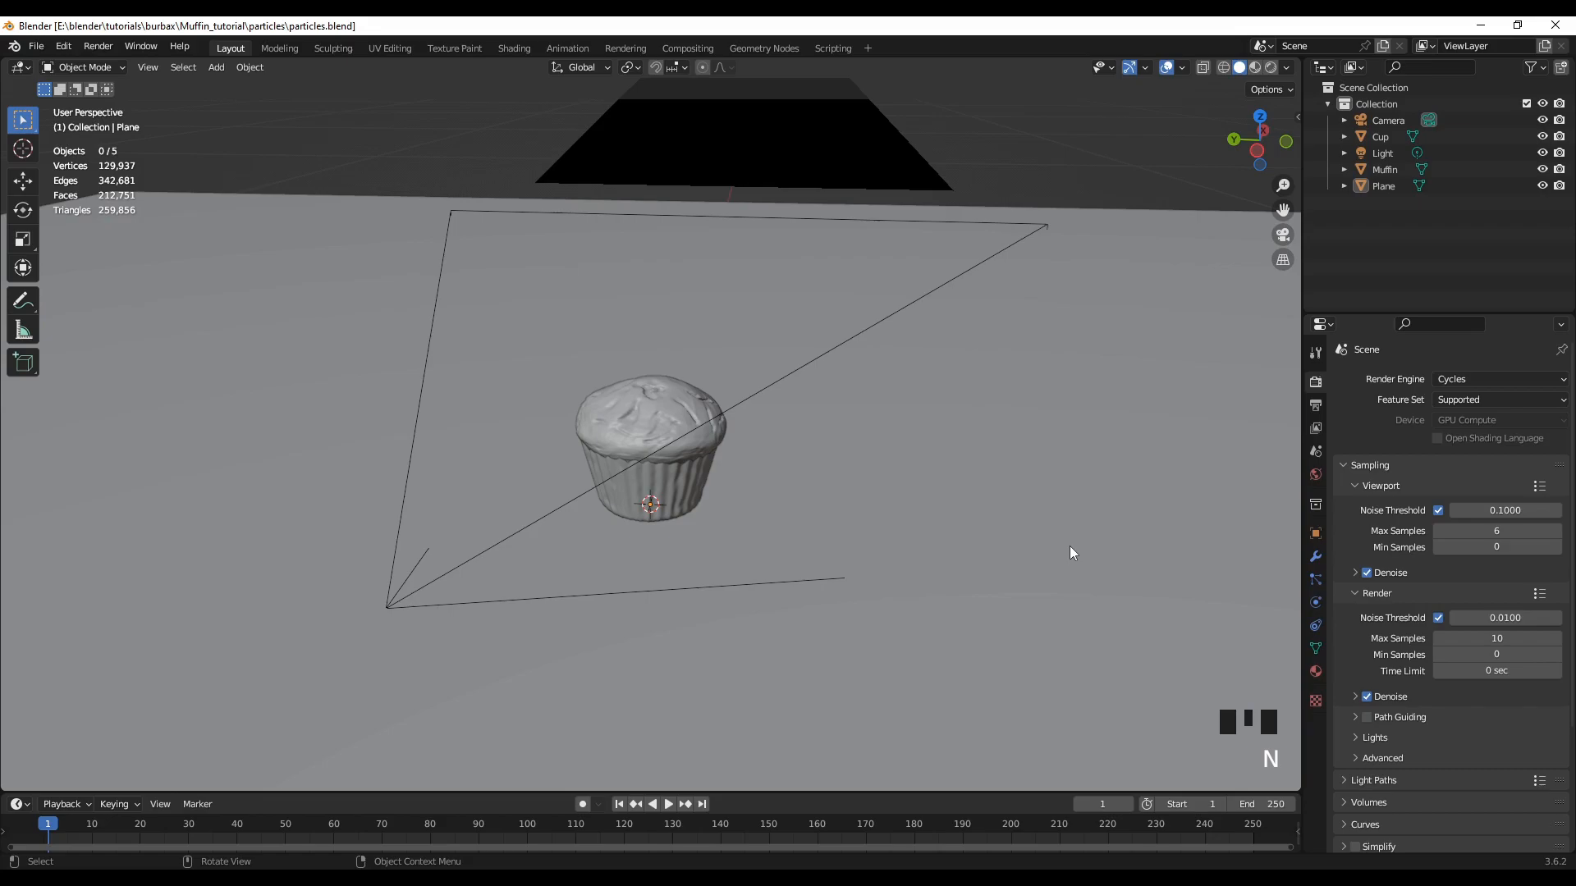
Select every object in the scene and hide them all from the viewport
key(a)
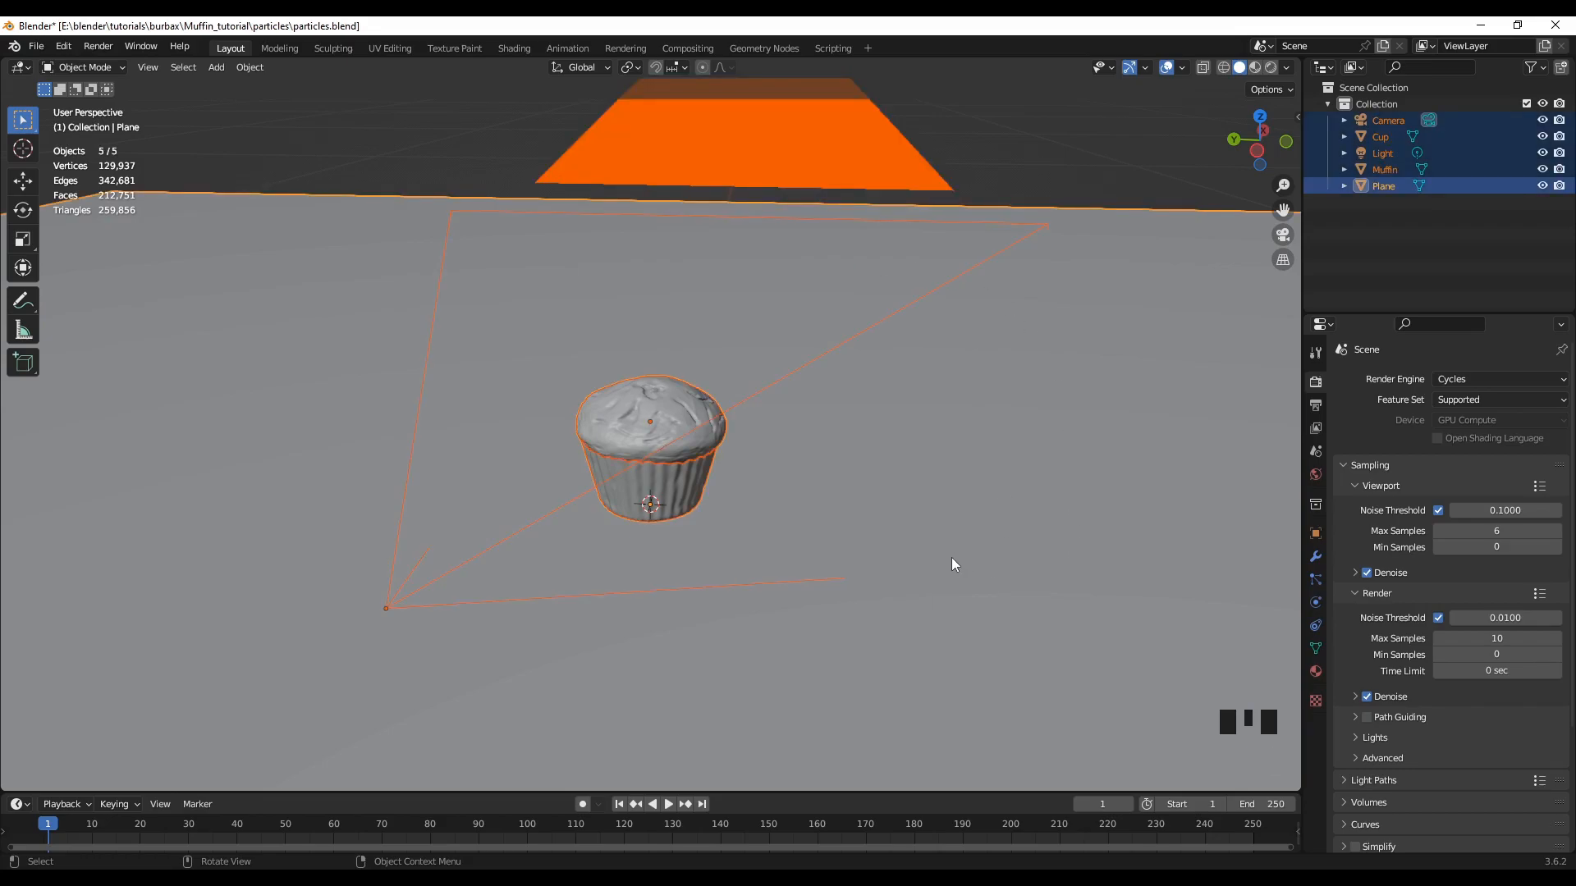
key(h)
scroll(583, 450, down, 2)
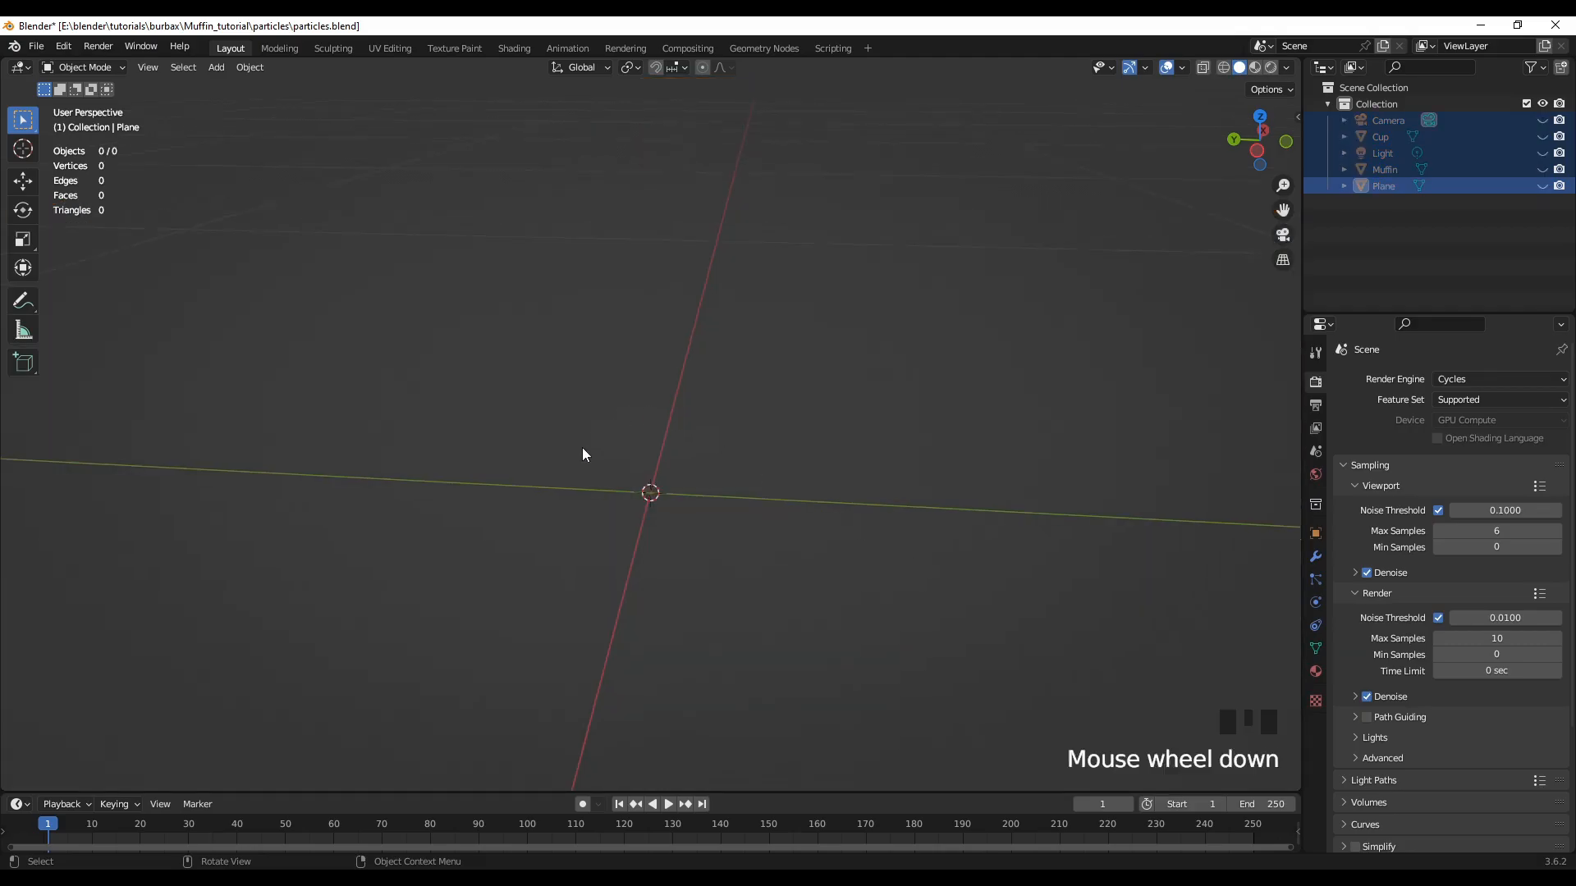
middle_drag(506, 572, 653, 556)
scroll(553, 545, down, 1)
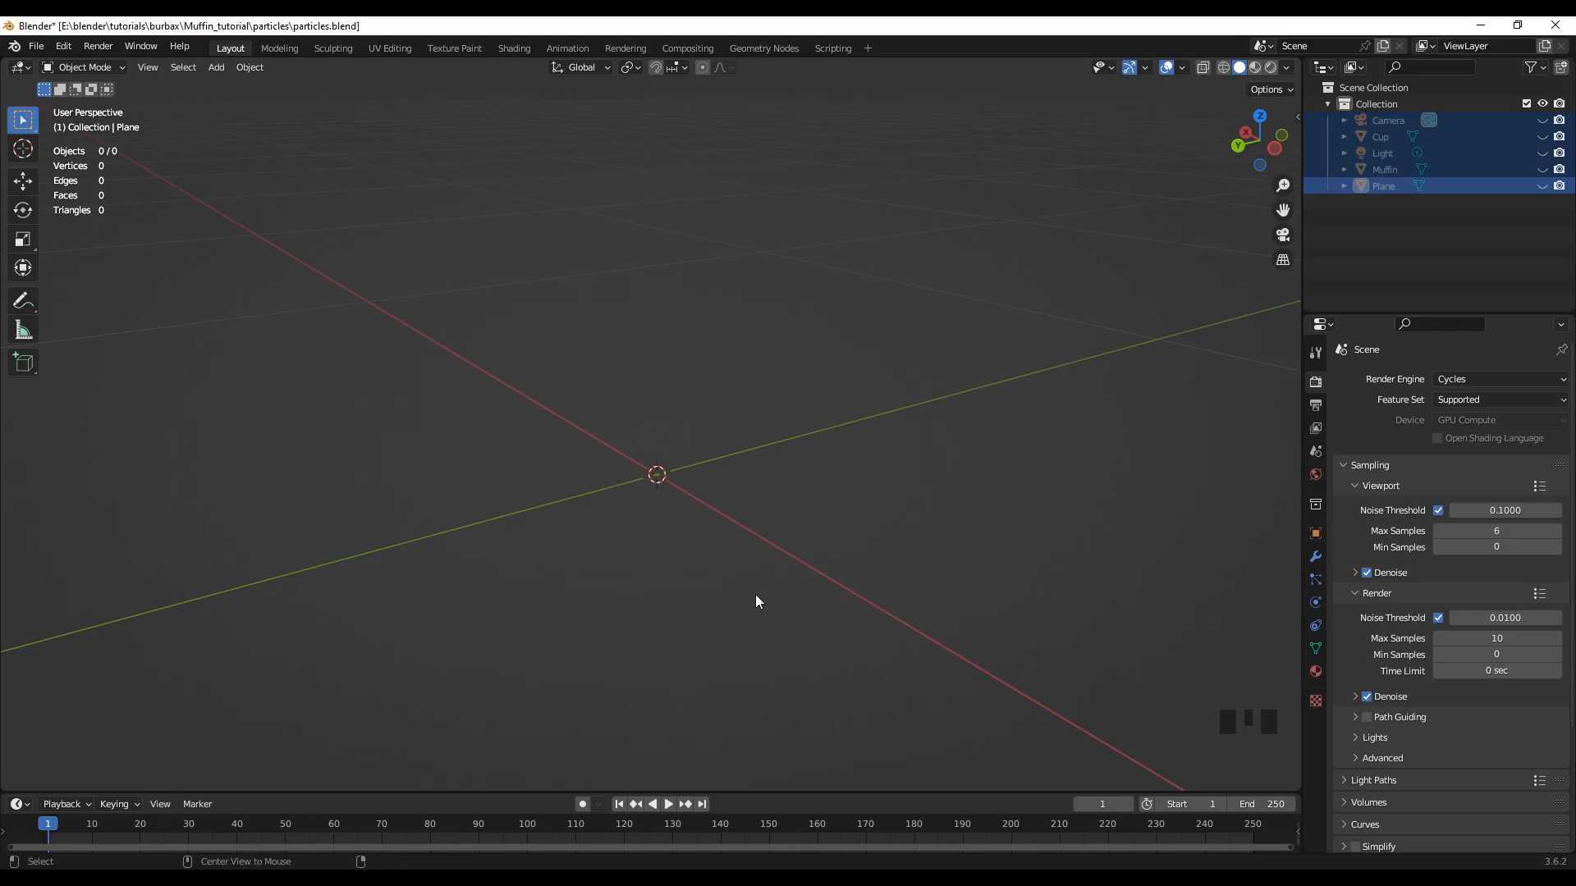
key(alt+h)
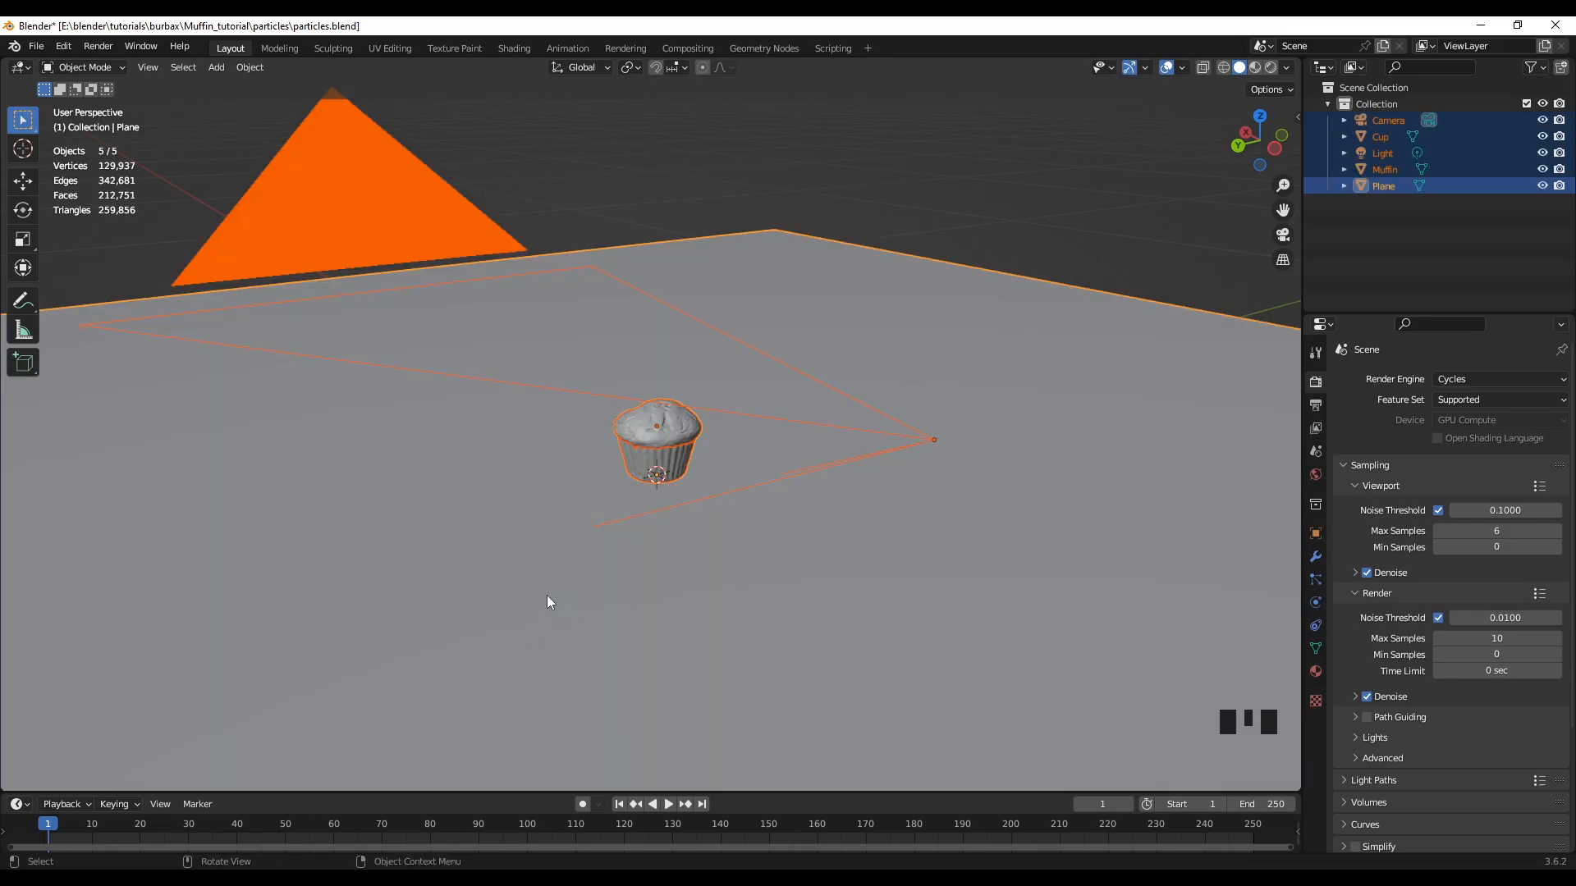
key(h)
scroll(579, 577, down, 1)
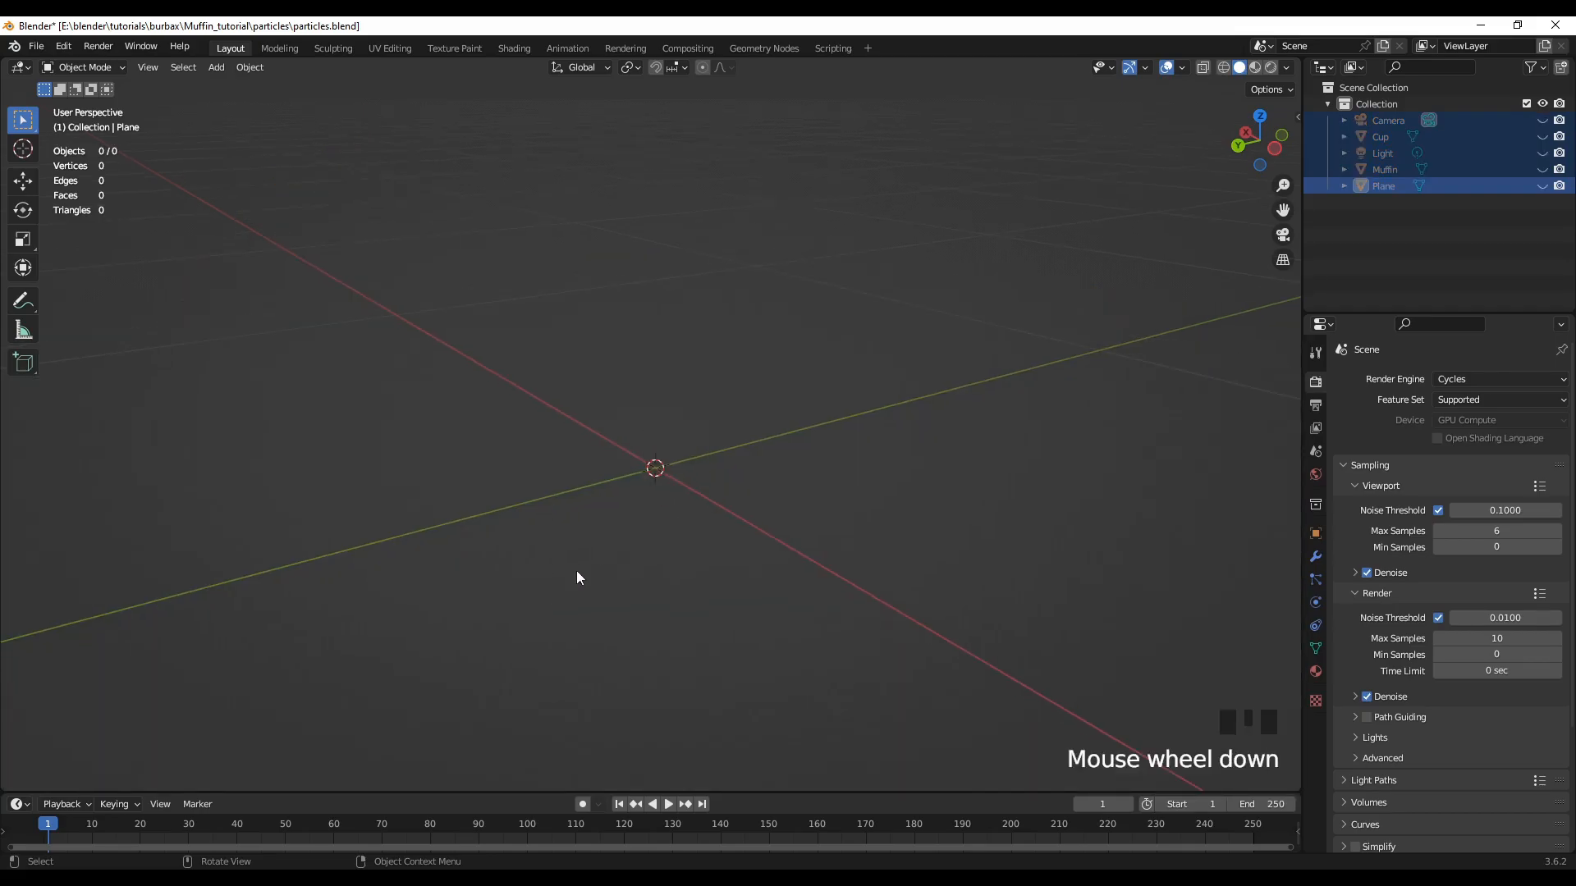
Add a UV sphere mesh at the world origin
key(shift+a)
mouse_move(550, 535)
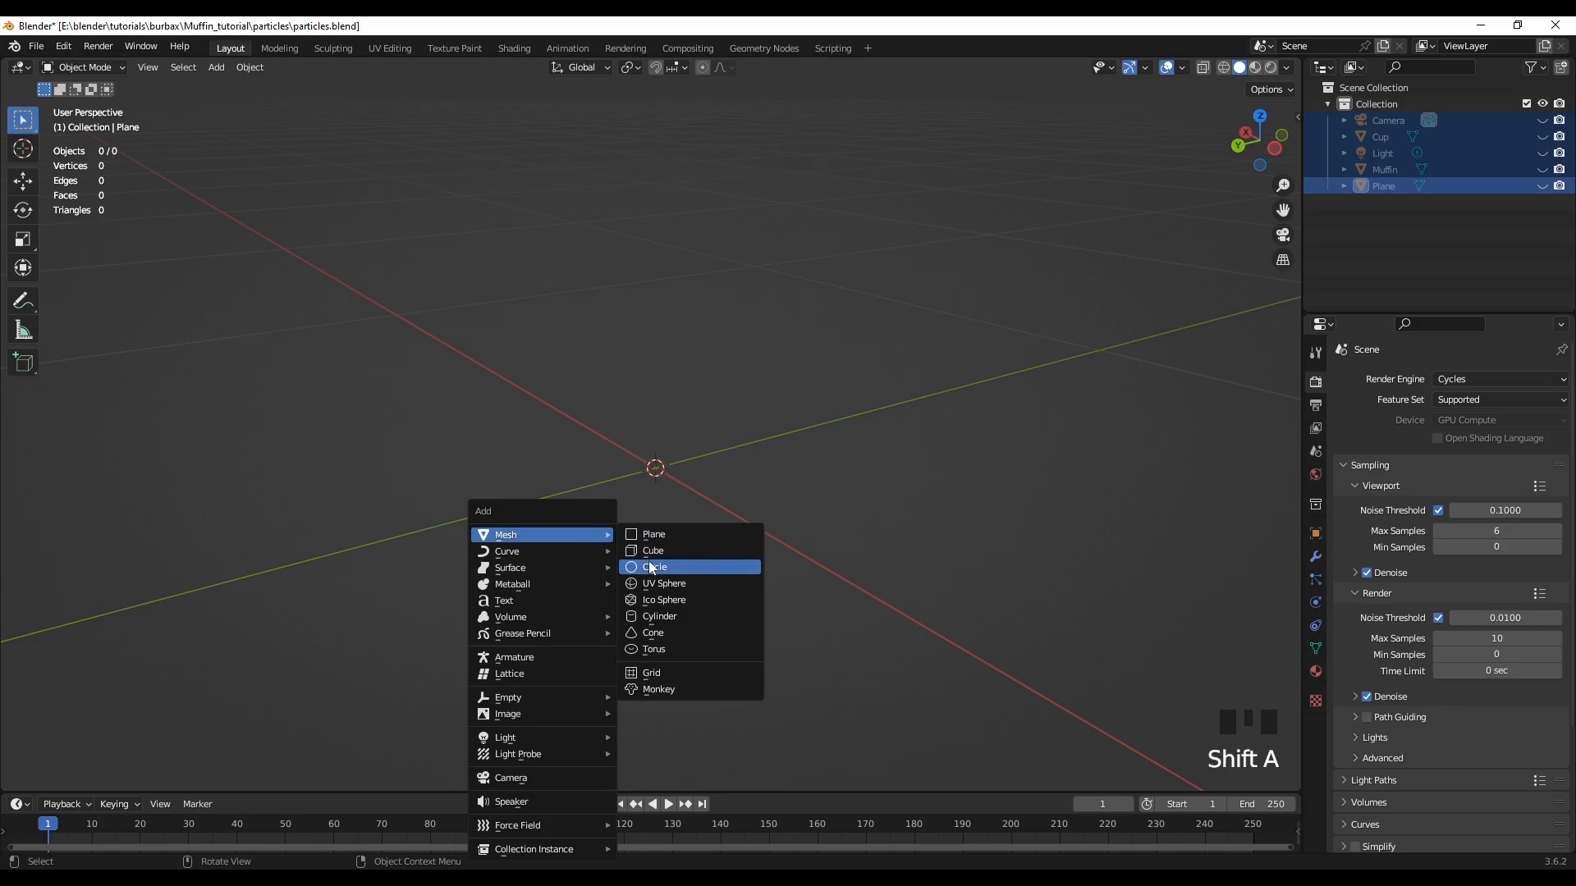
click(651, 582)
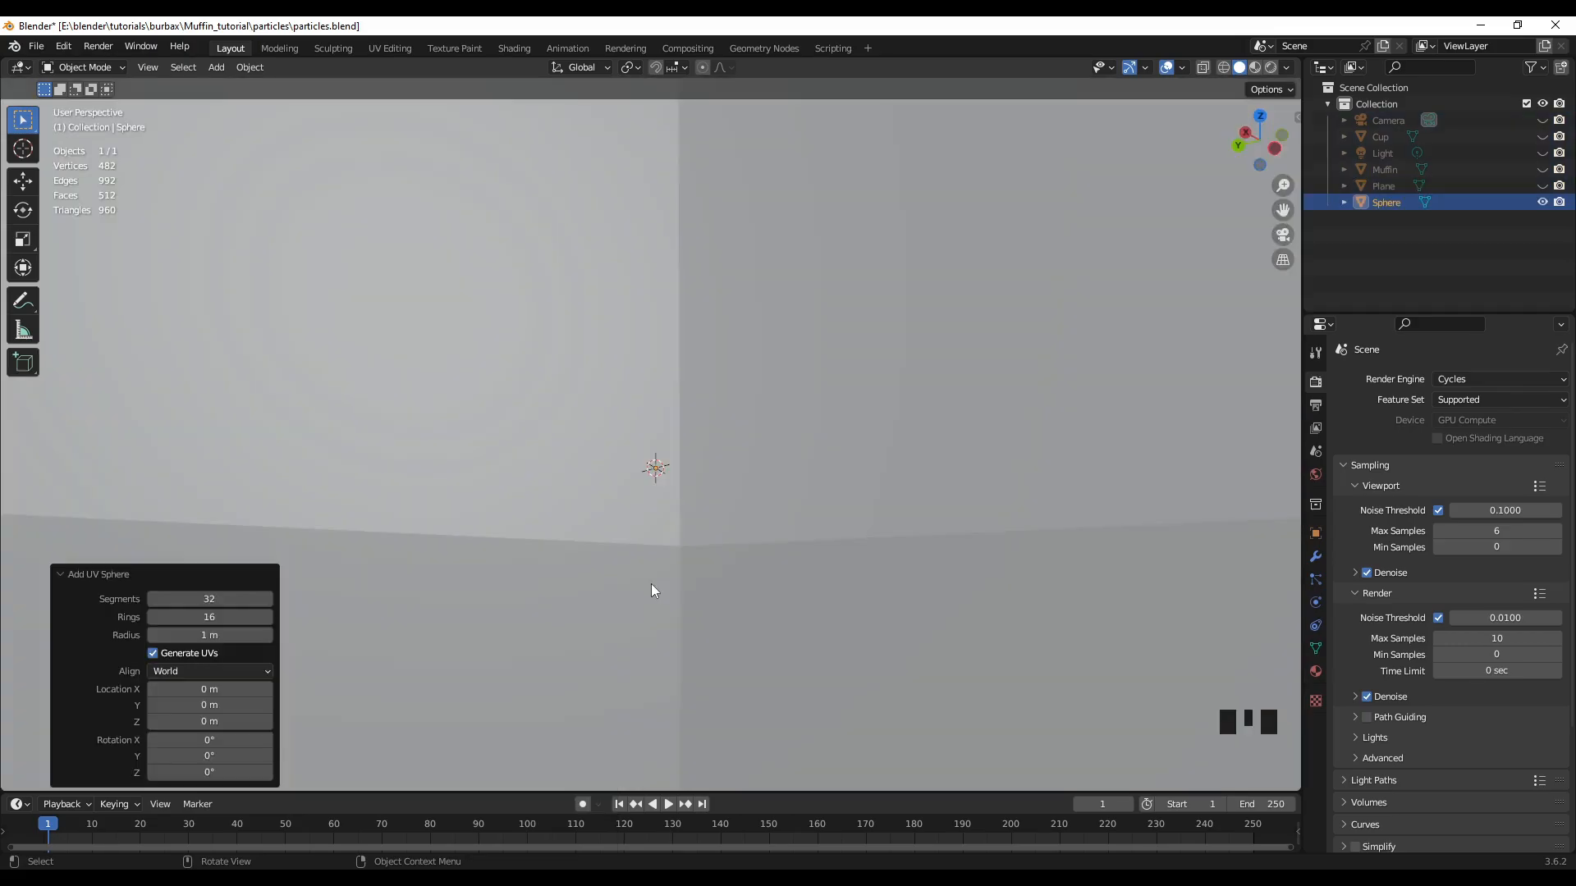
scroll(750, 415, down, 7)
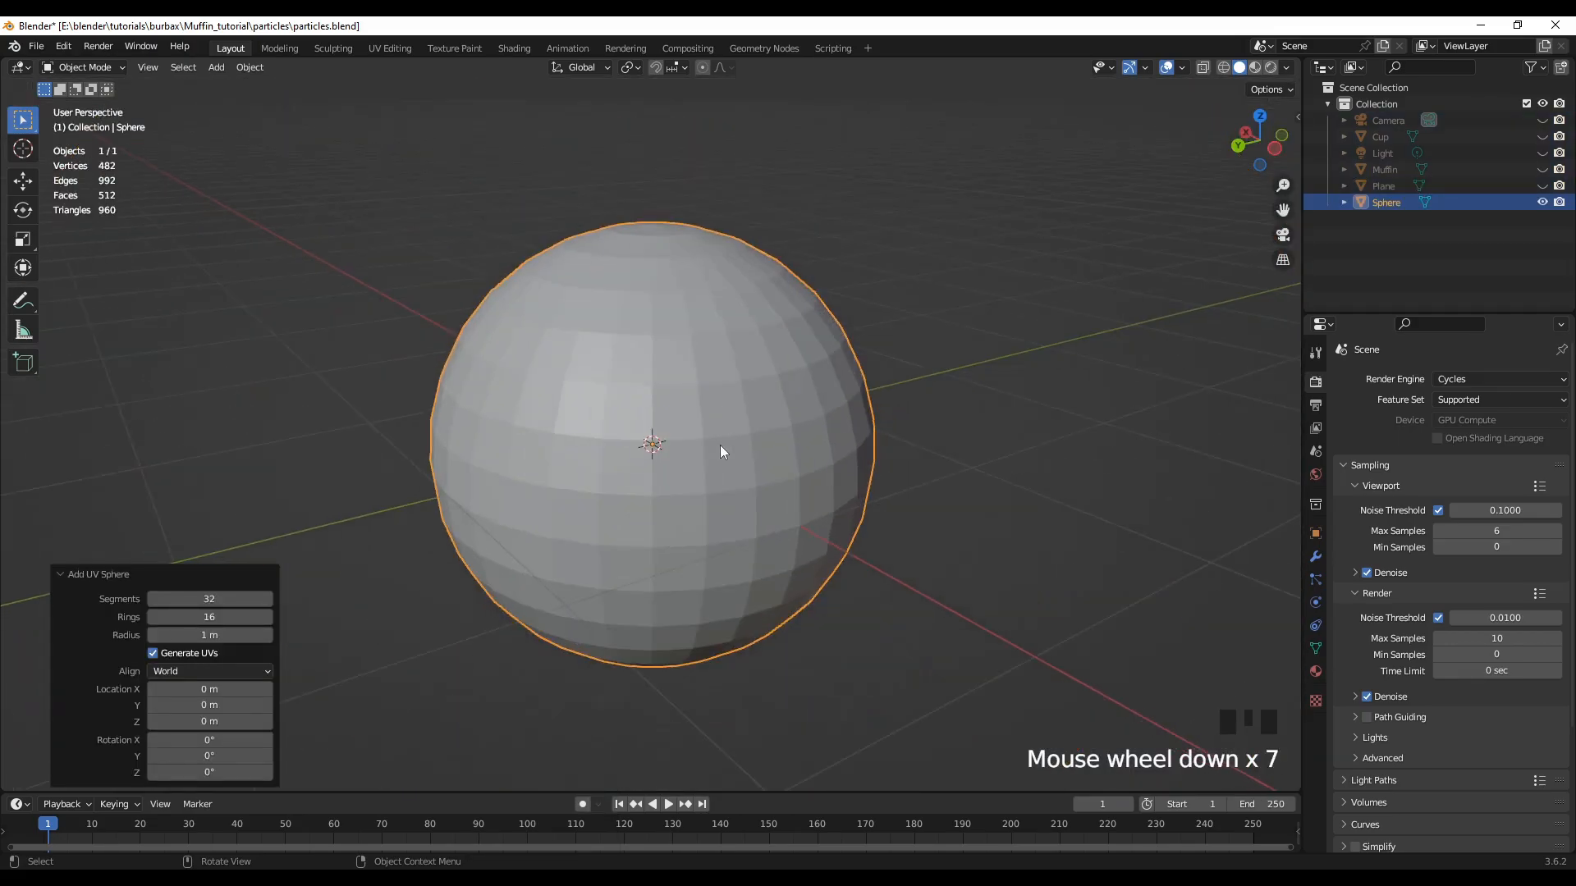
middle_drag(533, 613, 619, 612)
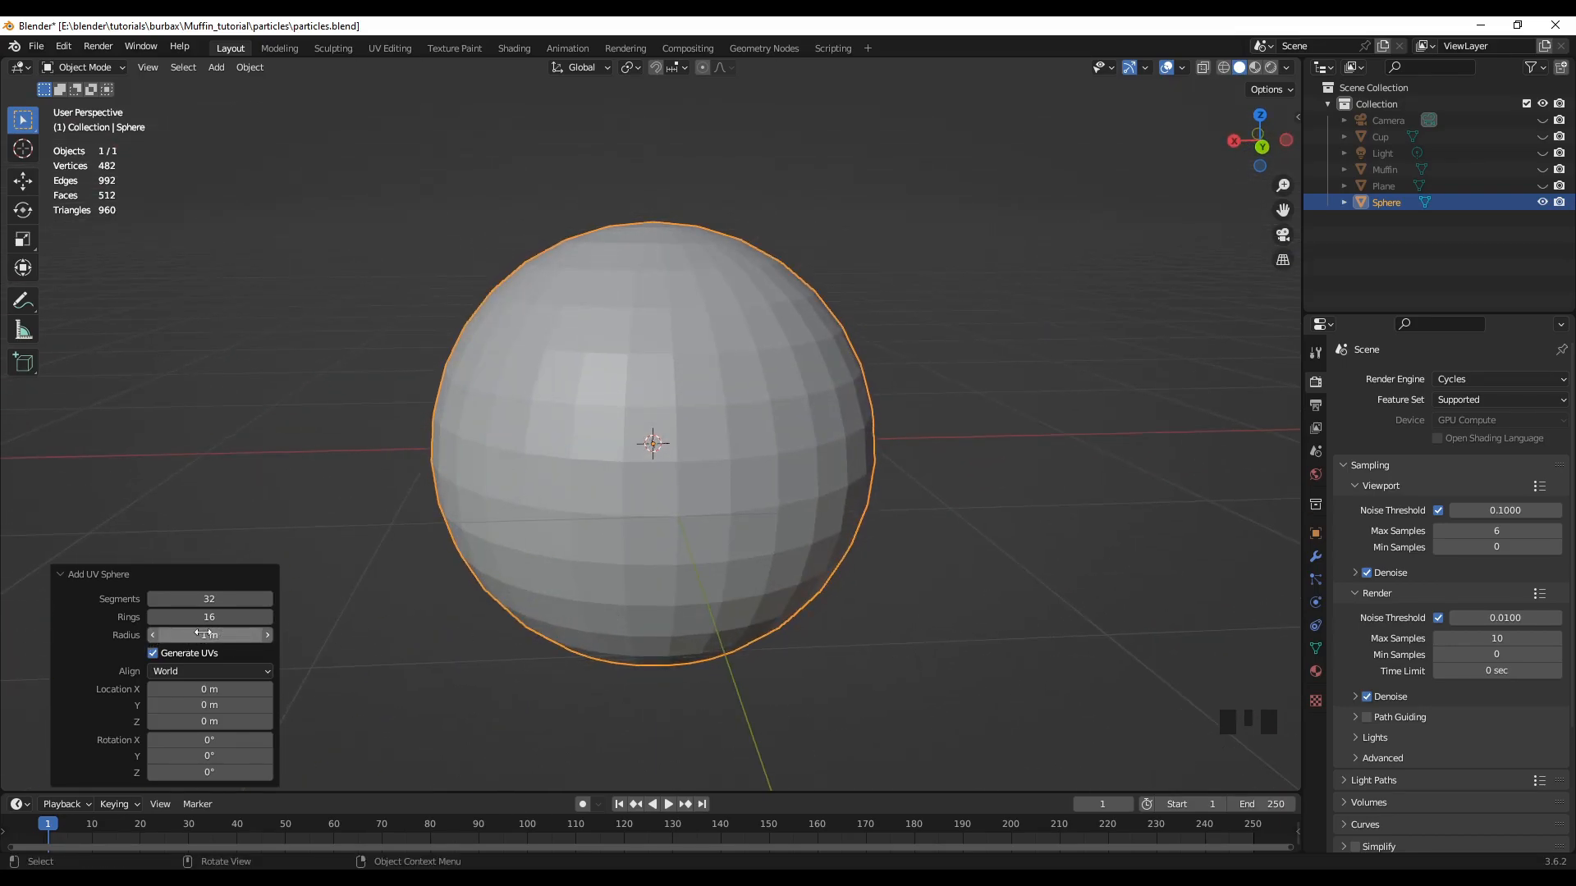
Set the new UV sphere's radius to 0.005 m and frame the sphere in the viewport
click(205, 635)
text(0.00)
key(Return)
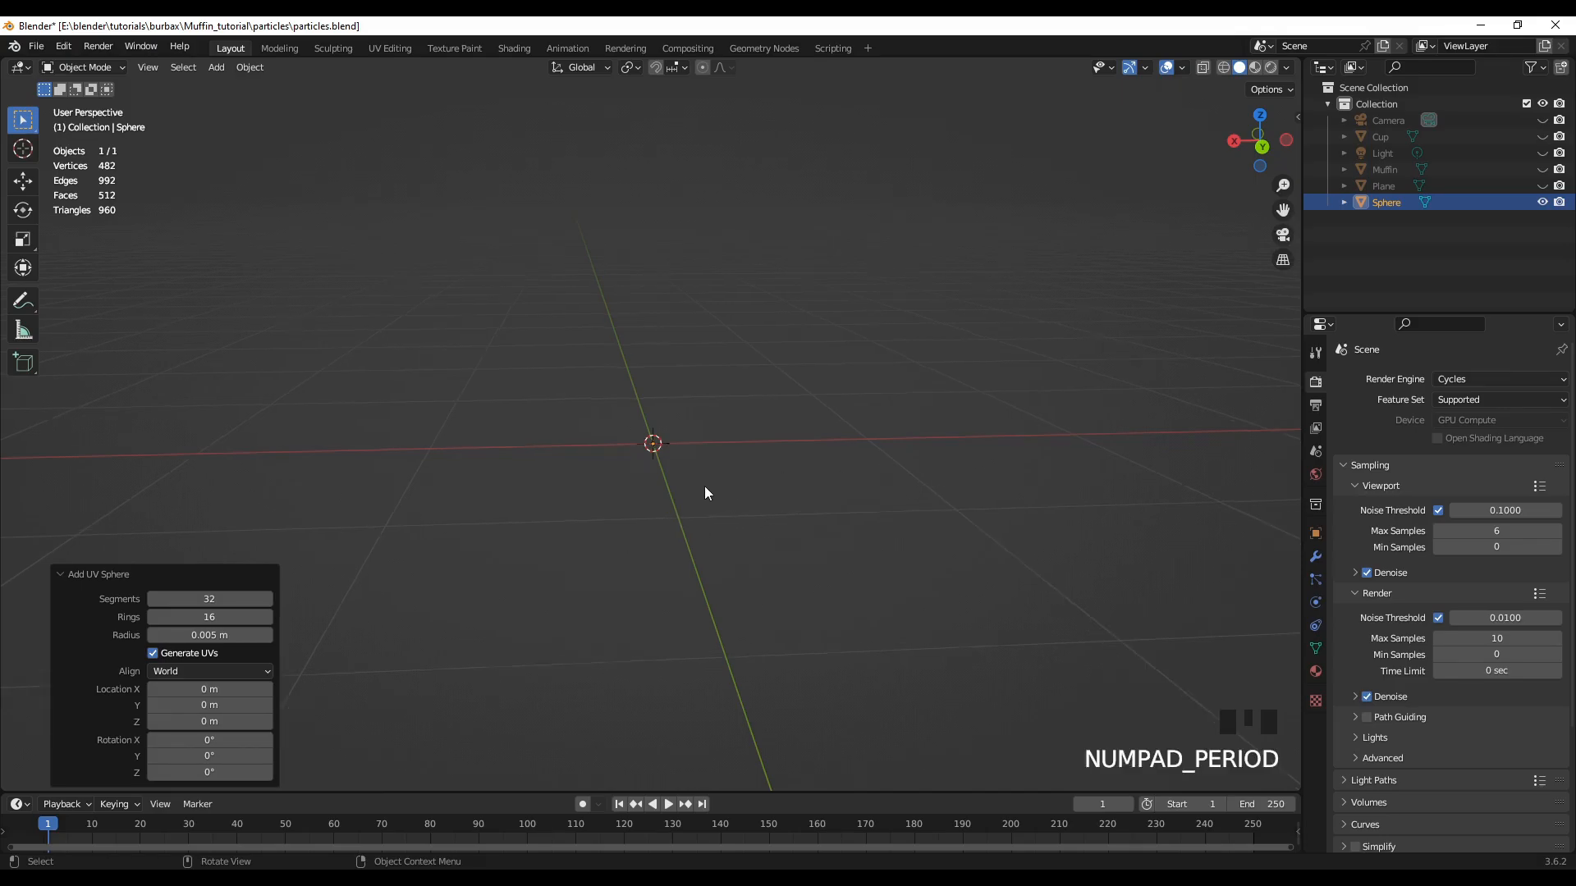
key(KP_Decimal)
scroll(819, 515, down, 3)
mouse_move(619, 662)
middle_down()
mouse_move(535, 718)
mouse_move(645, 644)
middle_up()
Apply smooth shading to the small sphere
click(476, 683)
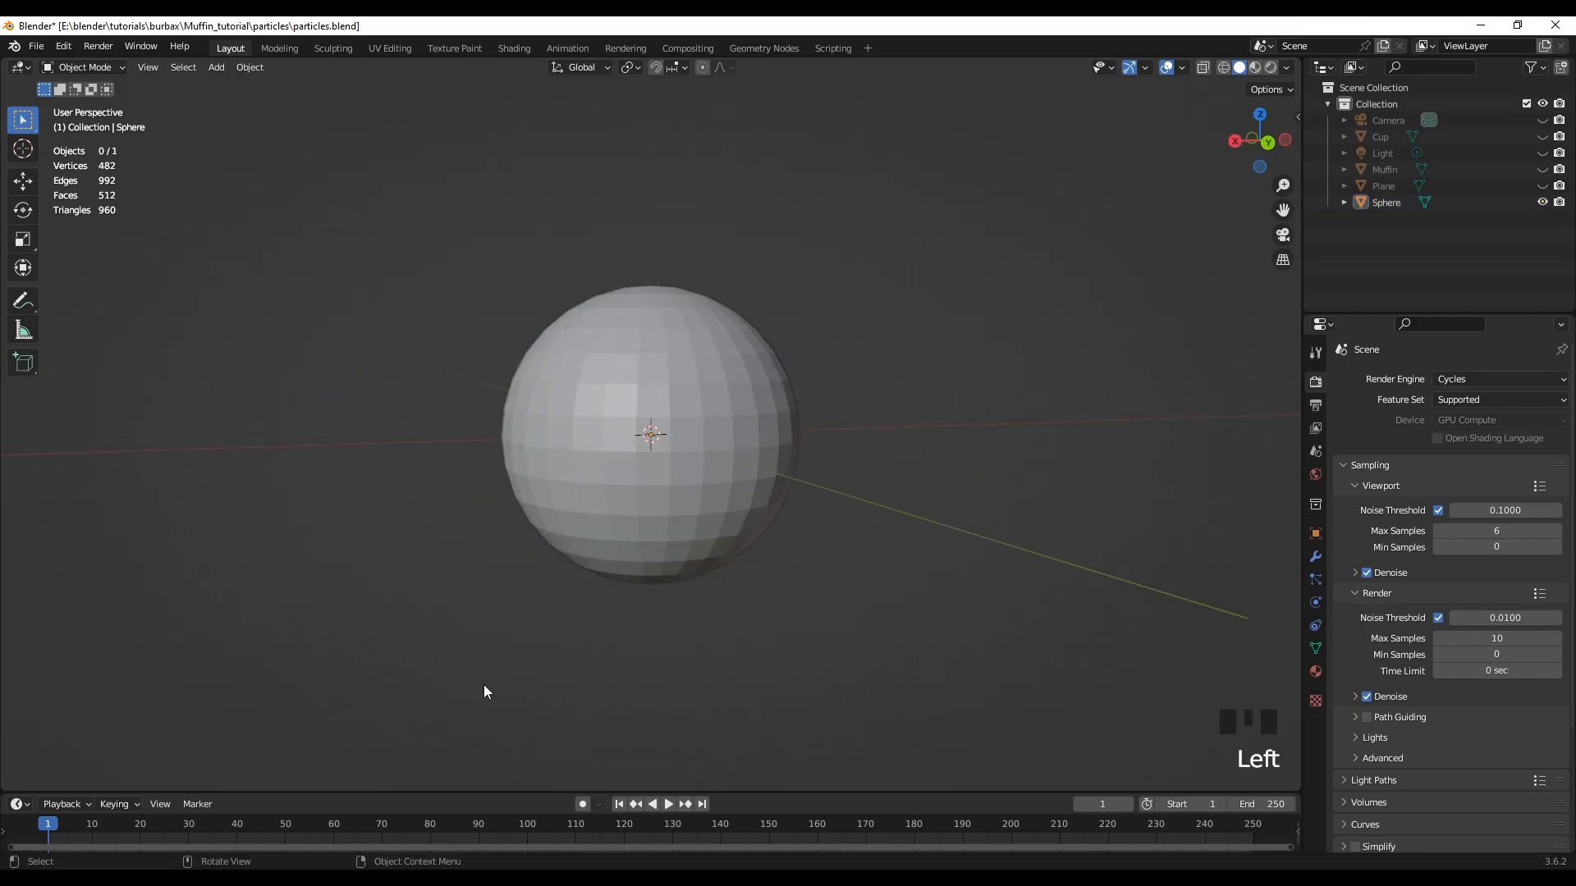
middle_drag(579, 603, 794, 599)
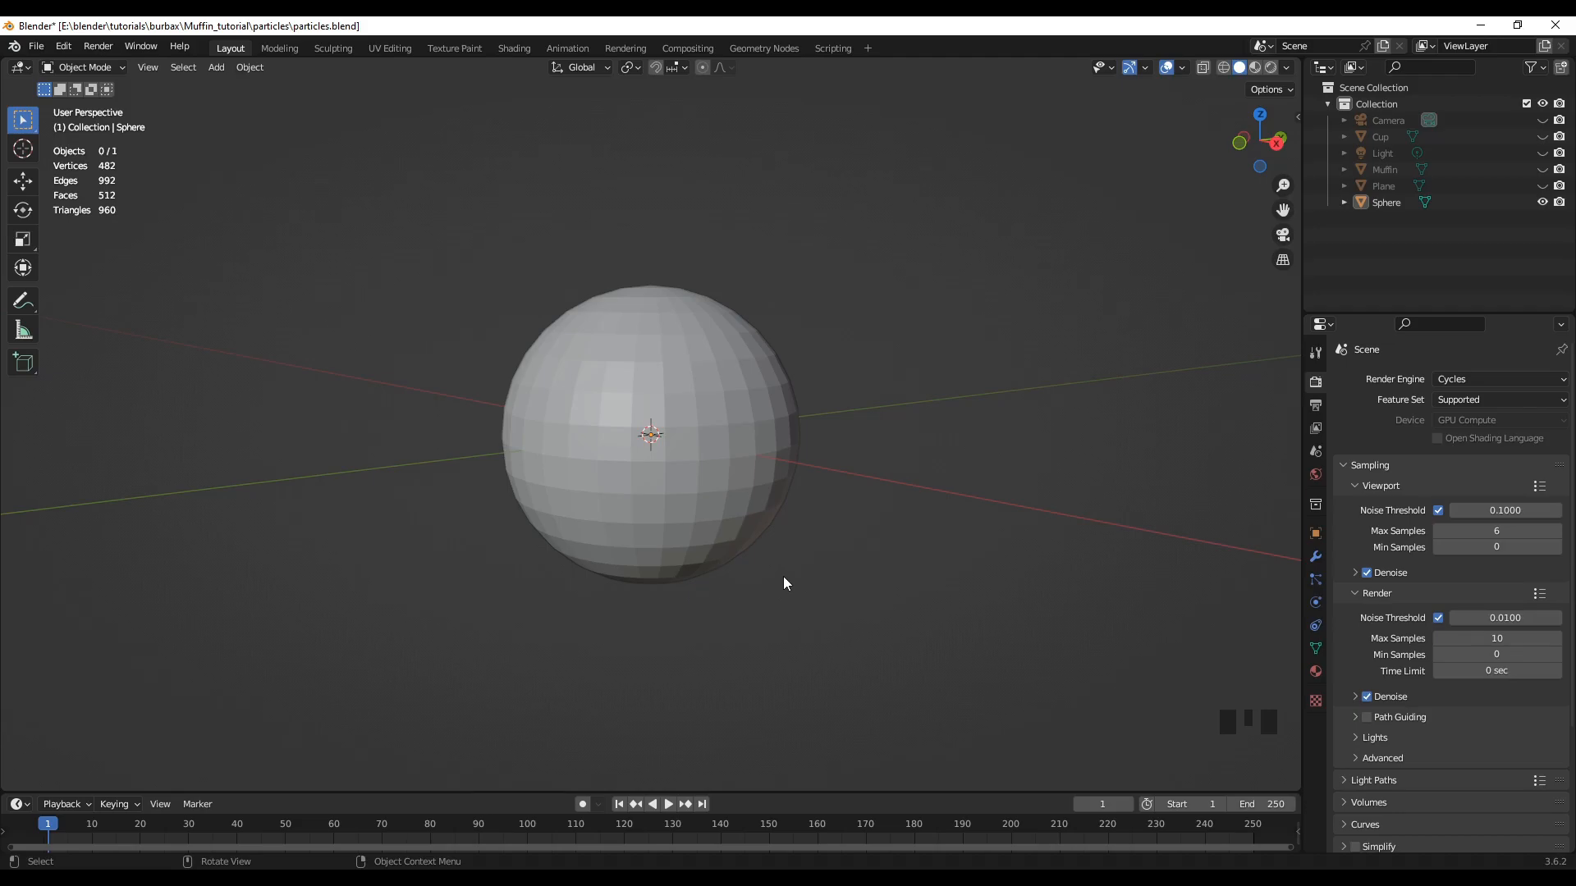
middle_drag(714, 591, 654, 502)
click(661, 504)
right_click(664, 511)
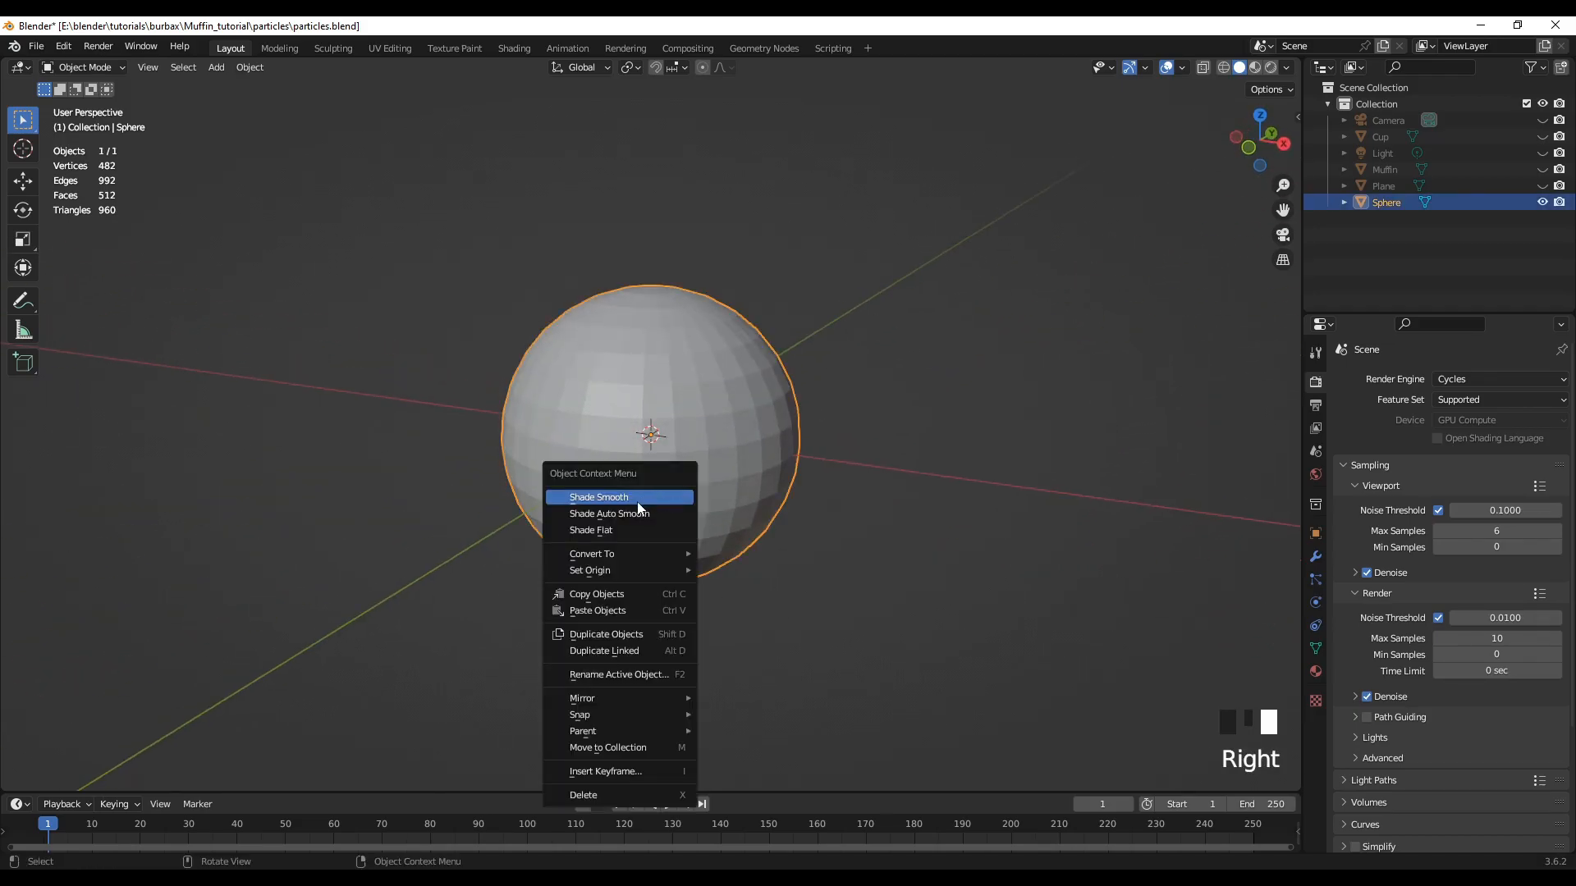
click(632, 497)
middle_drag(637, 583, 801, 655)
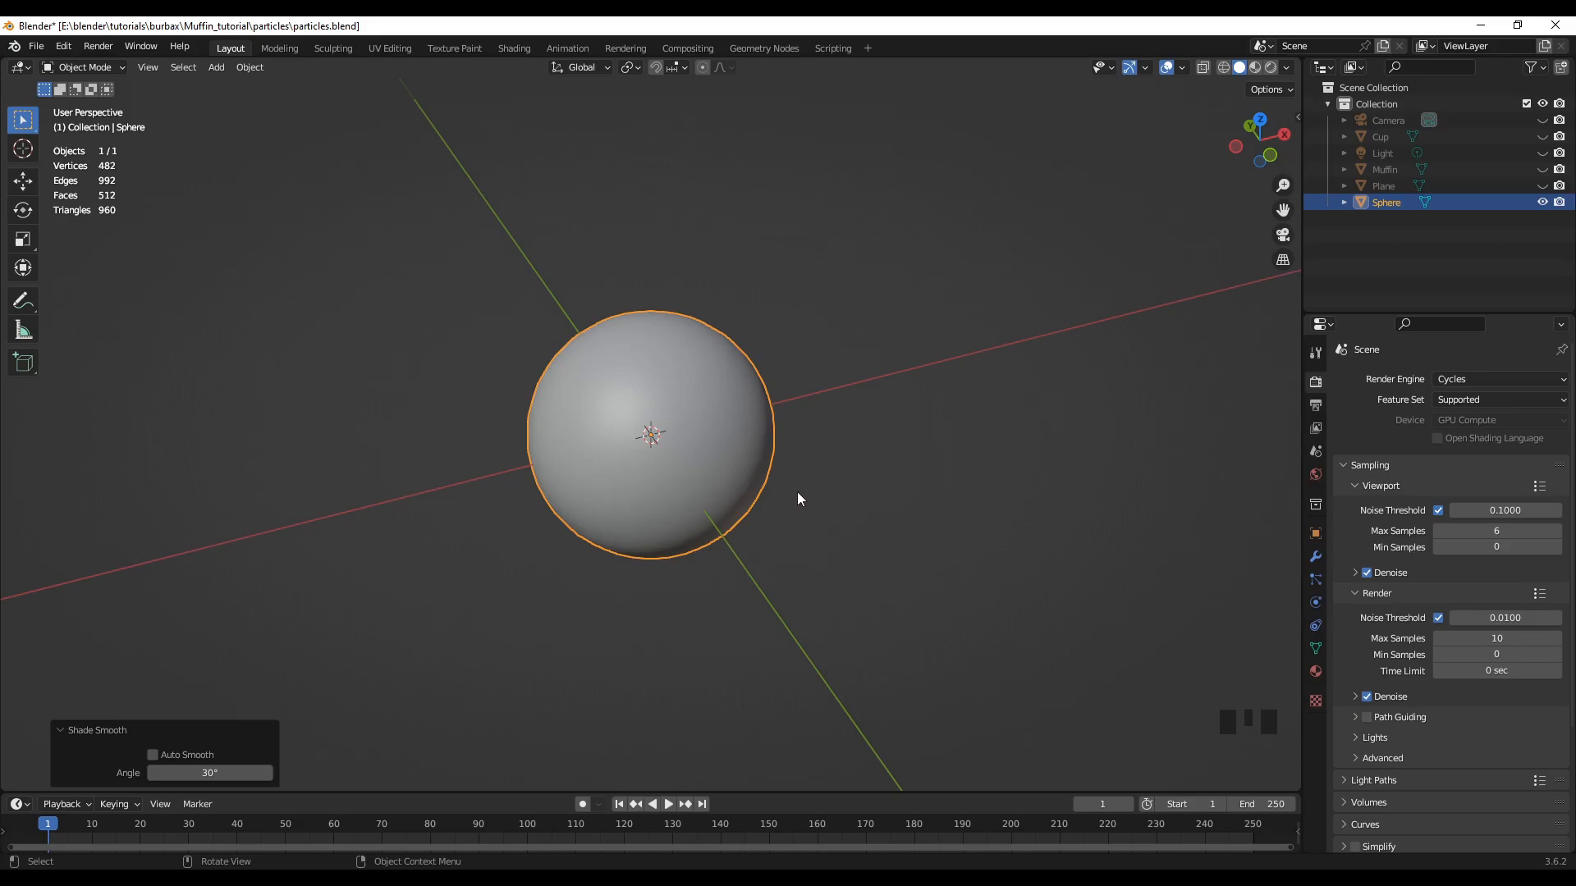
Switch to the Sculpting workspace and choose the Grab brush with a radius of 138 px for the sphere
click(332, 49)
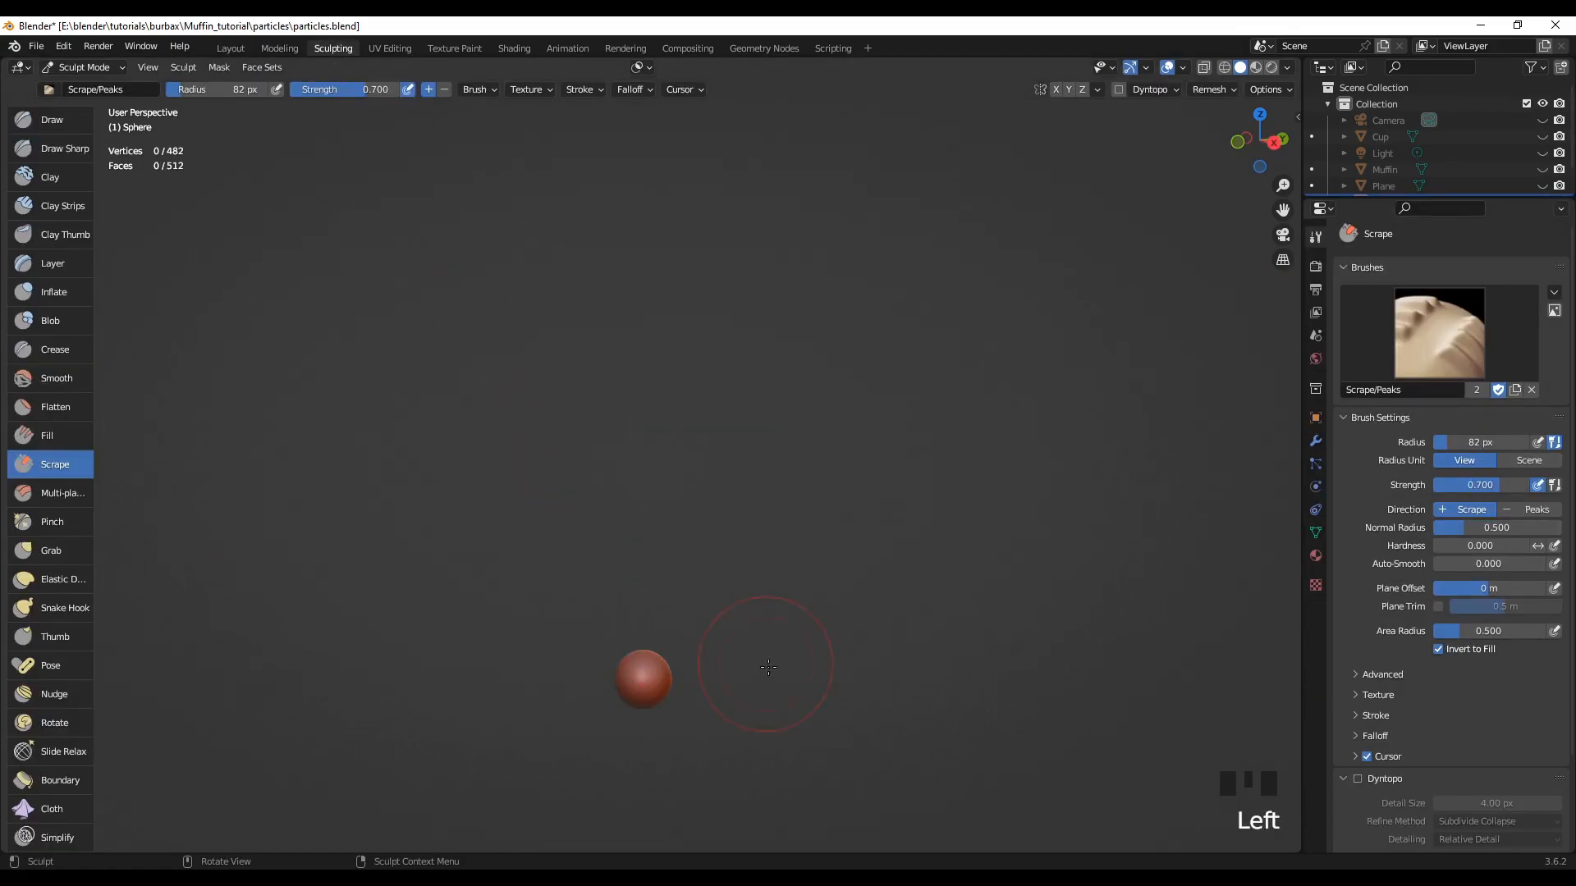
middle_drag(780, 690, 651, 528)
scroll(651, 527, up, 5)
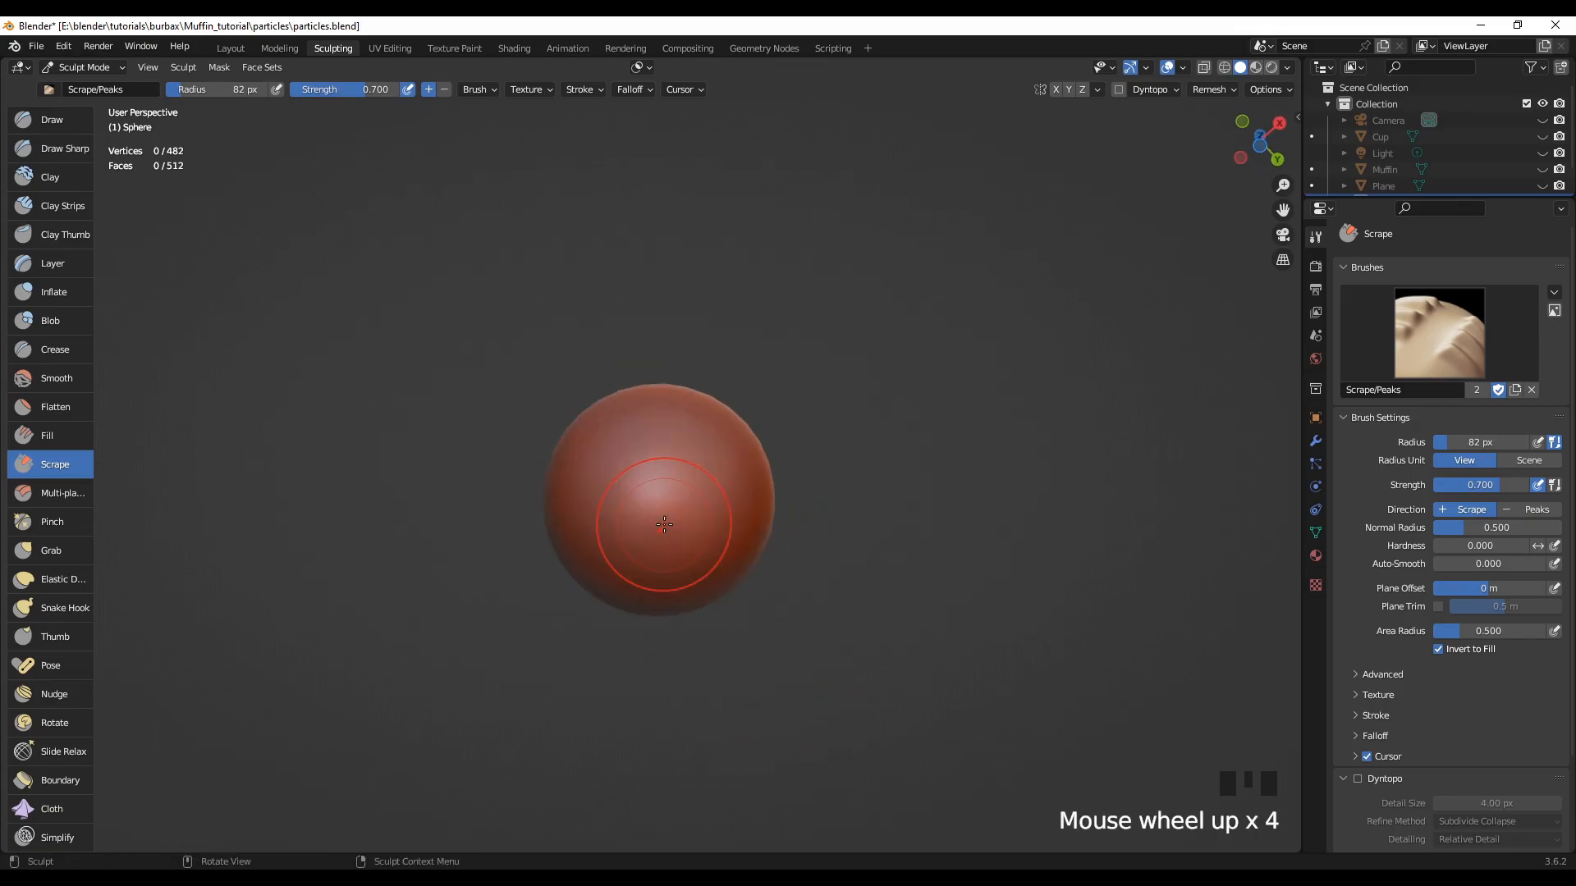
scroll(753, 572, up, 1)
scroll(746, 686, down, 2)
middle_drag(746, 686, 821, 658)
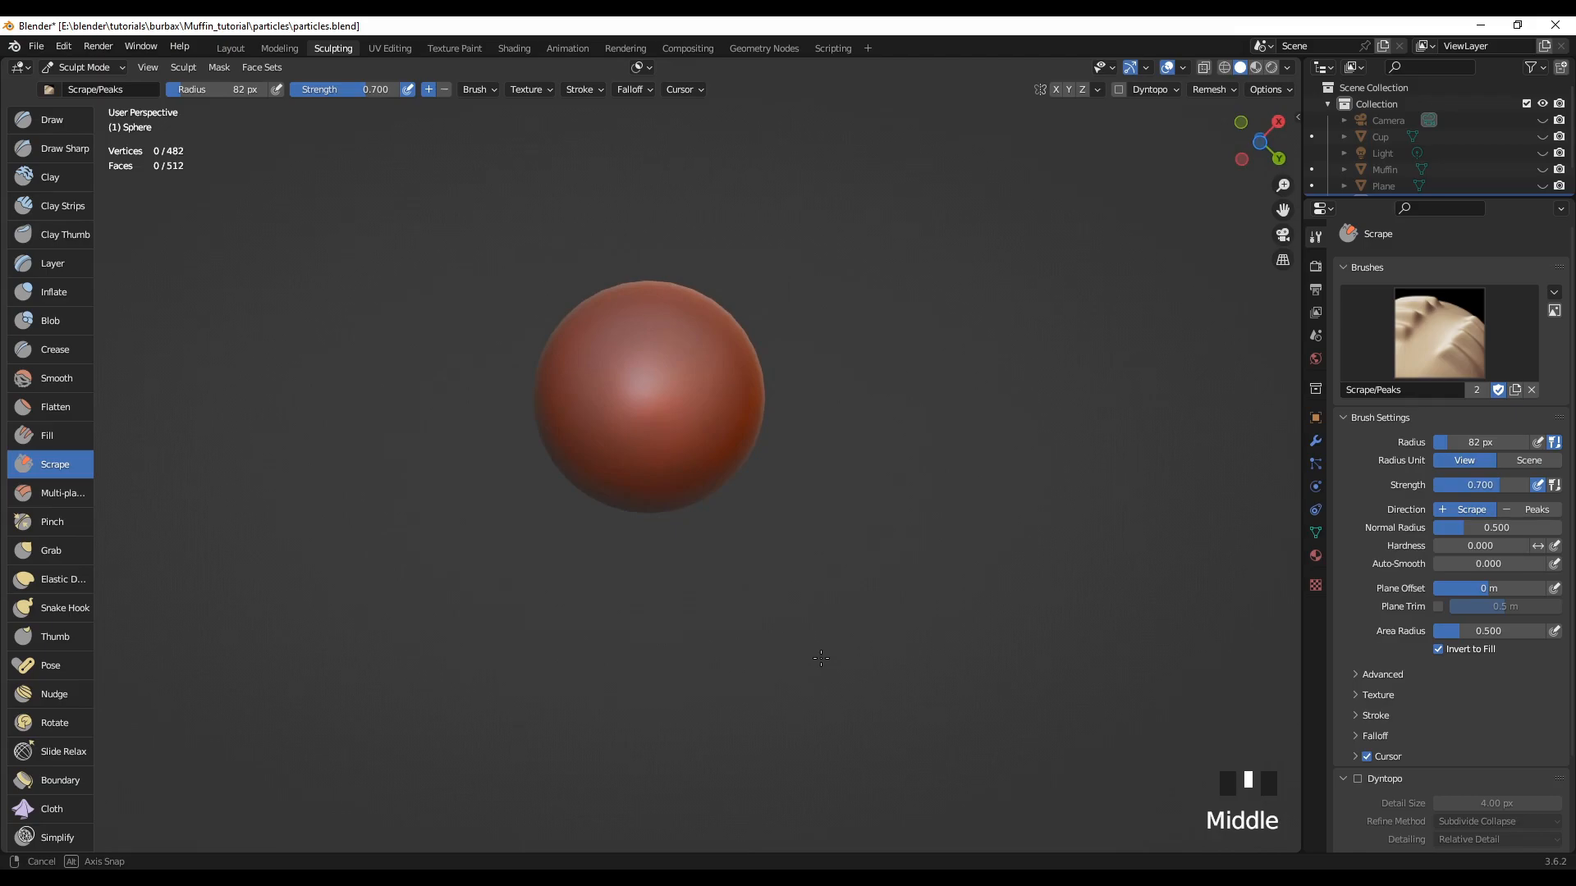
click(49, 550)
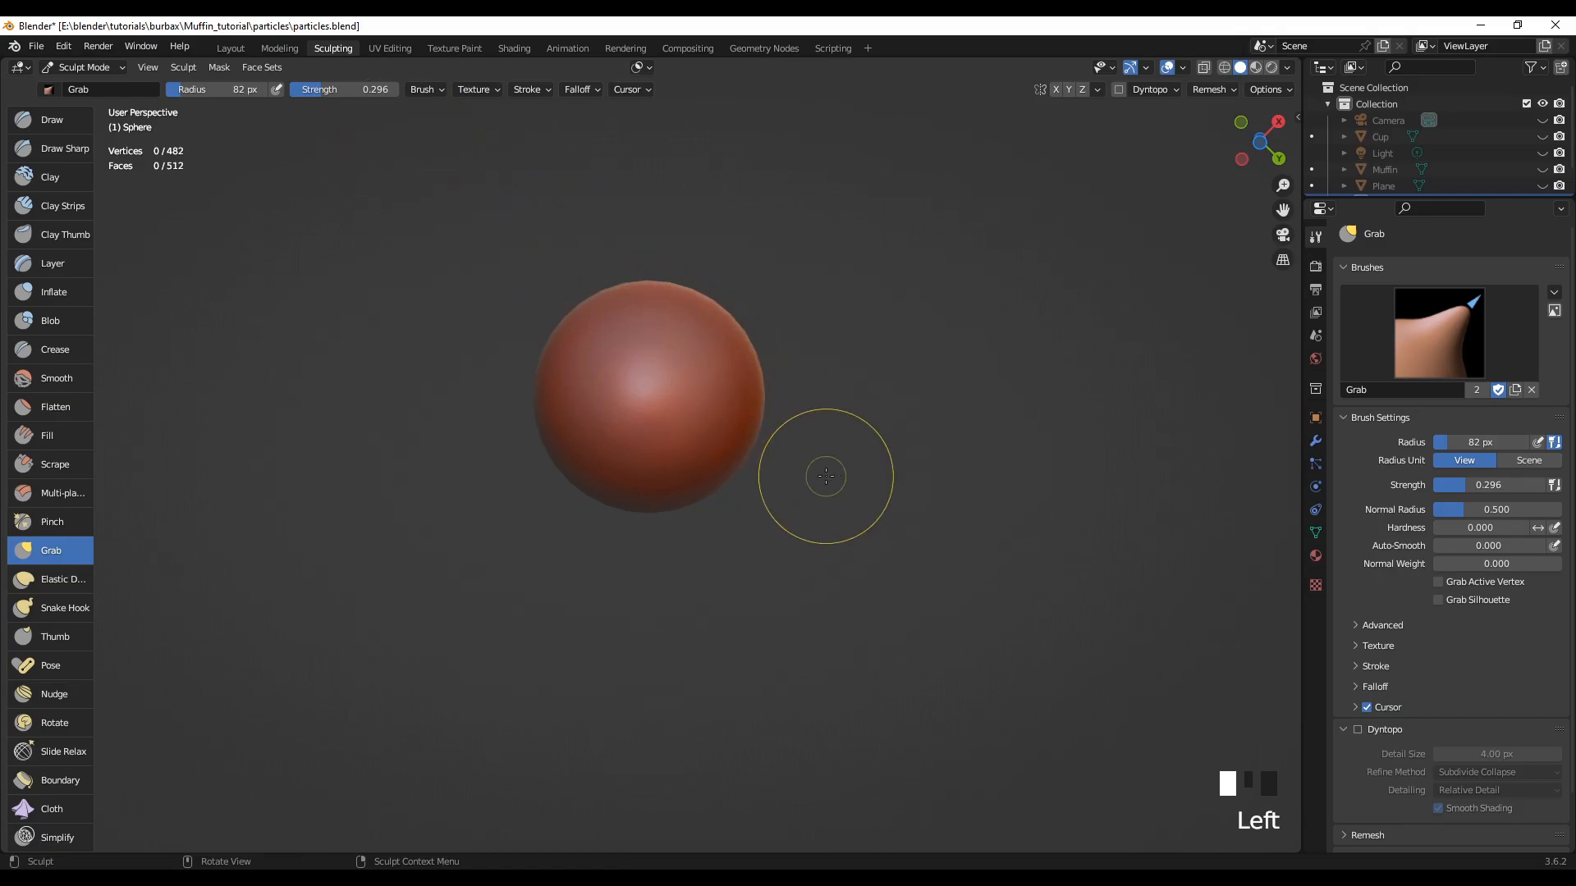
key(f)
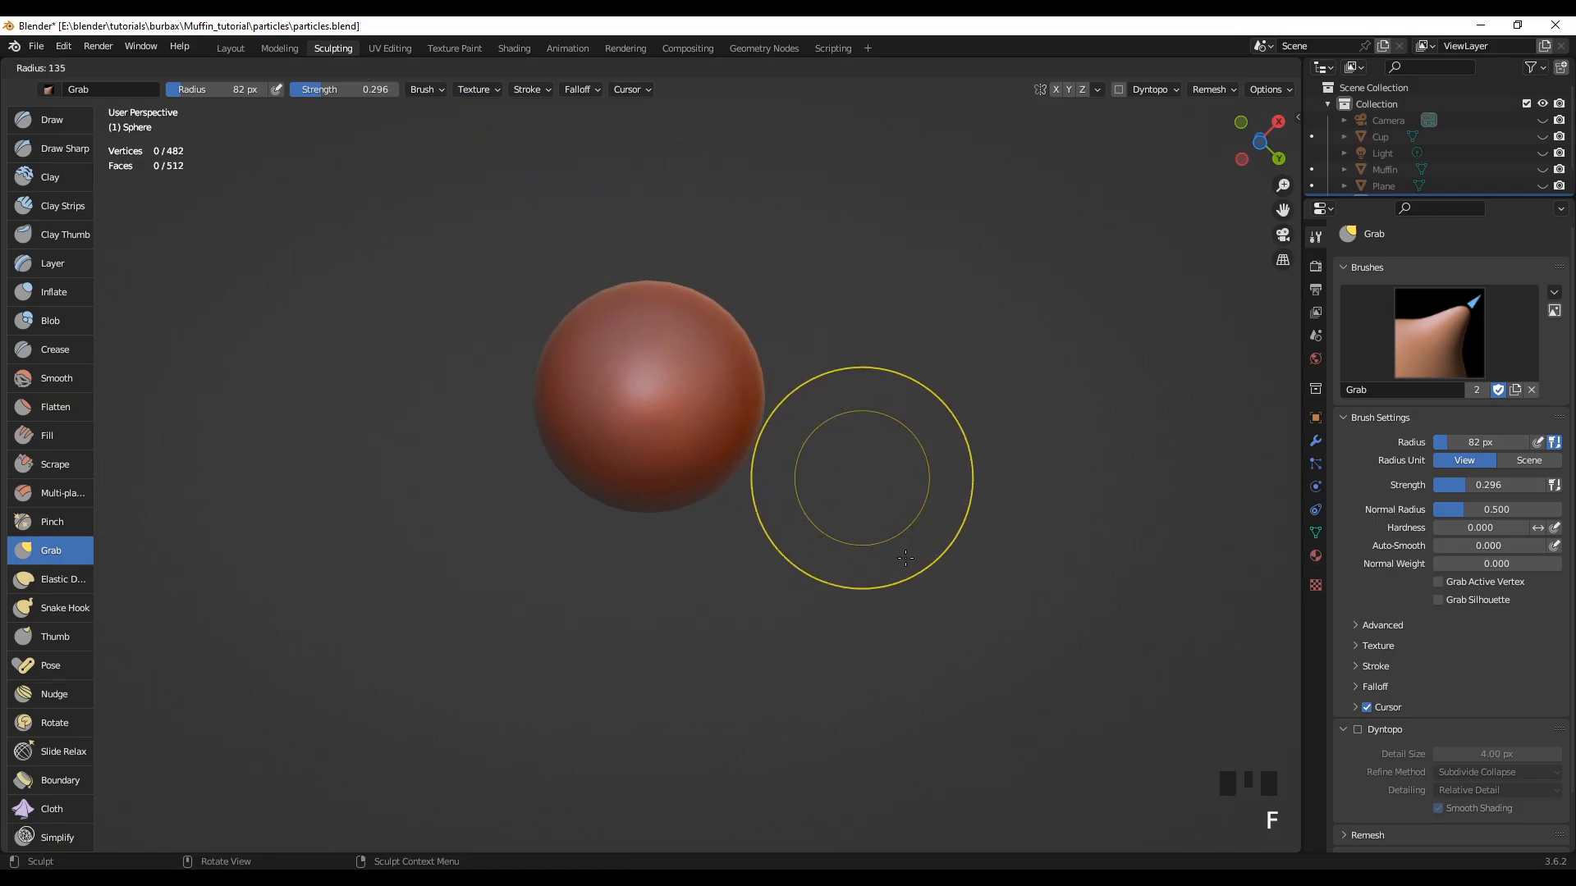
click(908, 561)
Push the sphere's sides inward with the Grab brush to give it an irregular, lumpy shape
mouse_move(747, 386)
mouse_down()
mouse_move(648, 394)
mouse_move(651, 460)
mouse_move(678, 364)
mouse_up()
drag(556, 402, 655, 409)
mouse_move(691, 444)
middle_down()
mouse_move(694, 501)
mouse_move(739, 460)
mouse_move(827, 492)
mouse_move(804, 492)
mouse_move(928, 410)
mouse_move(983, 438)
mouse_move(944, 410)
middle_up()
scroll(758, 521, down, 2)
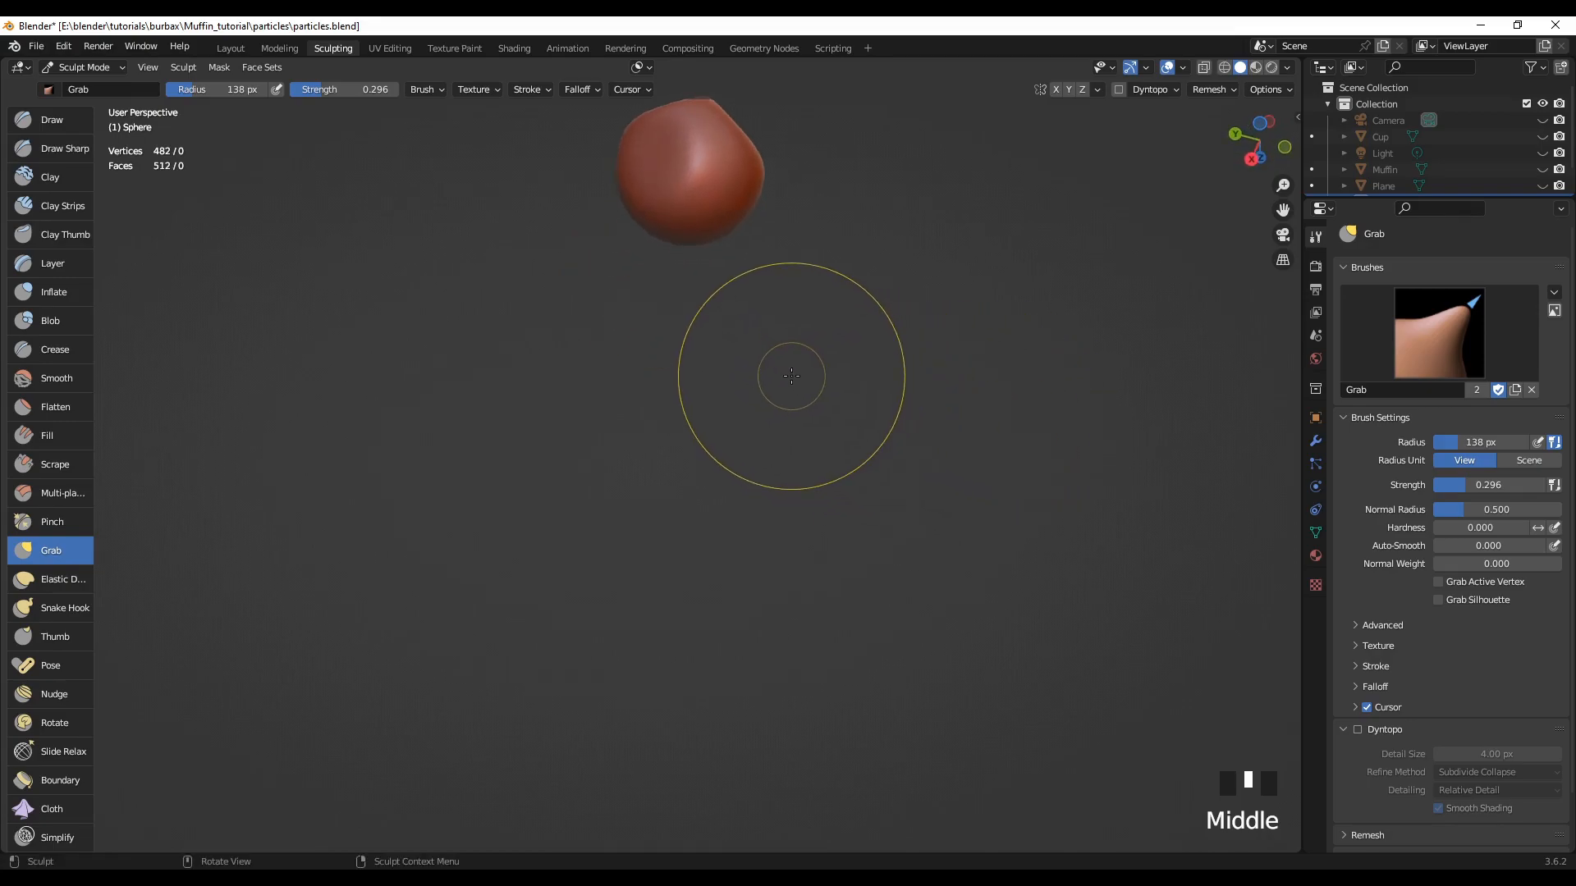
mouse_move(831, 333)
shift+middle_down()
mouse_move(820, 509)
mouse_move(807, 526)
mouse_move(761, 499)
shift+middle_up()
drag(760, 499, 702, 389)
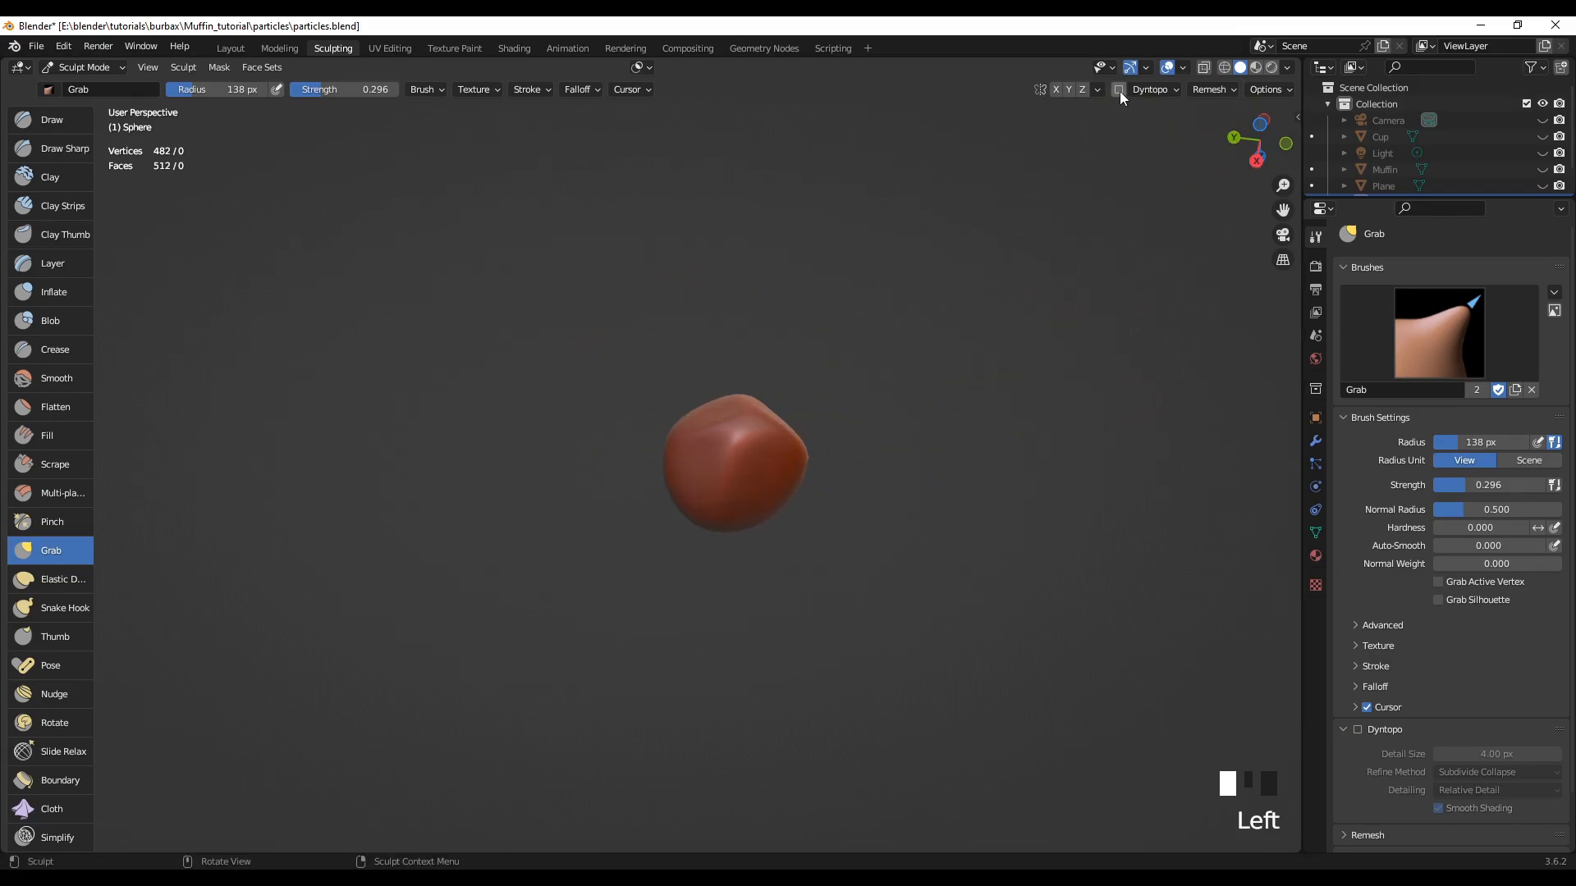
Reduce the Grab brush radius to 44 px and nudge the lump's outline from the front orthographic view
mouse_move(668, 598)
middle_down()
mouse_move(773, 560)
mouse_move(731, 545)
middle_up()
scroll(569, 580, up, 2)
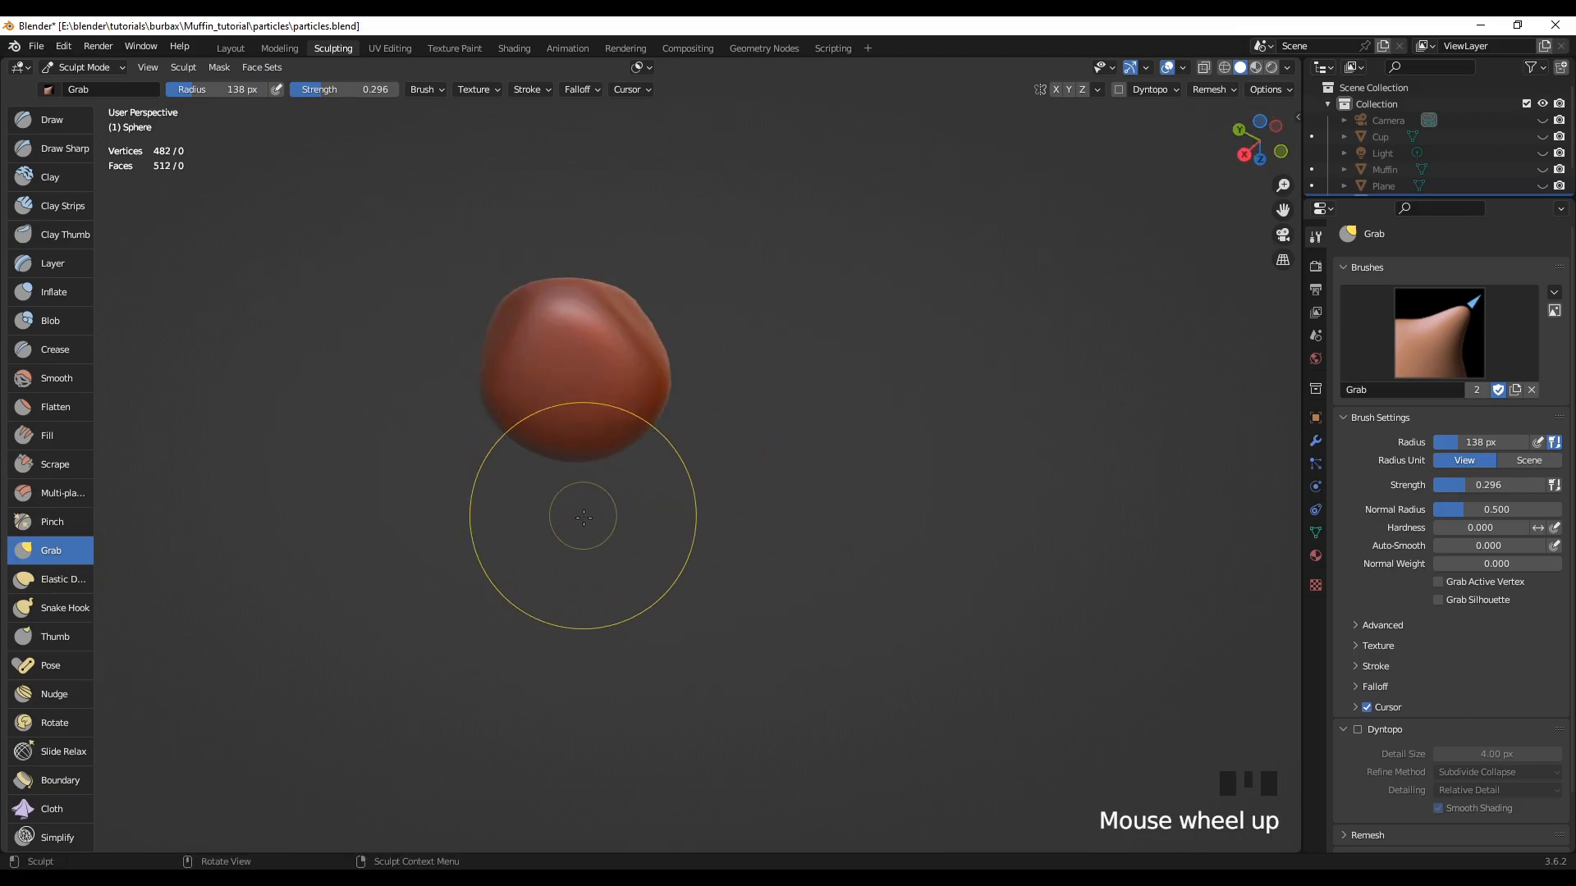
shift+middle_drag(621, 499, 739, 564)
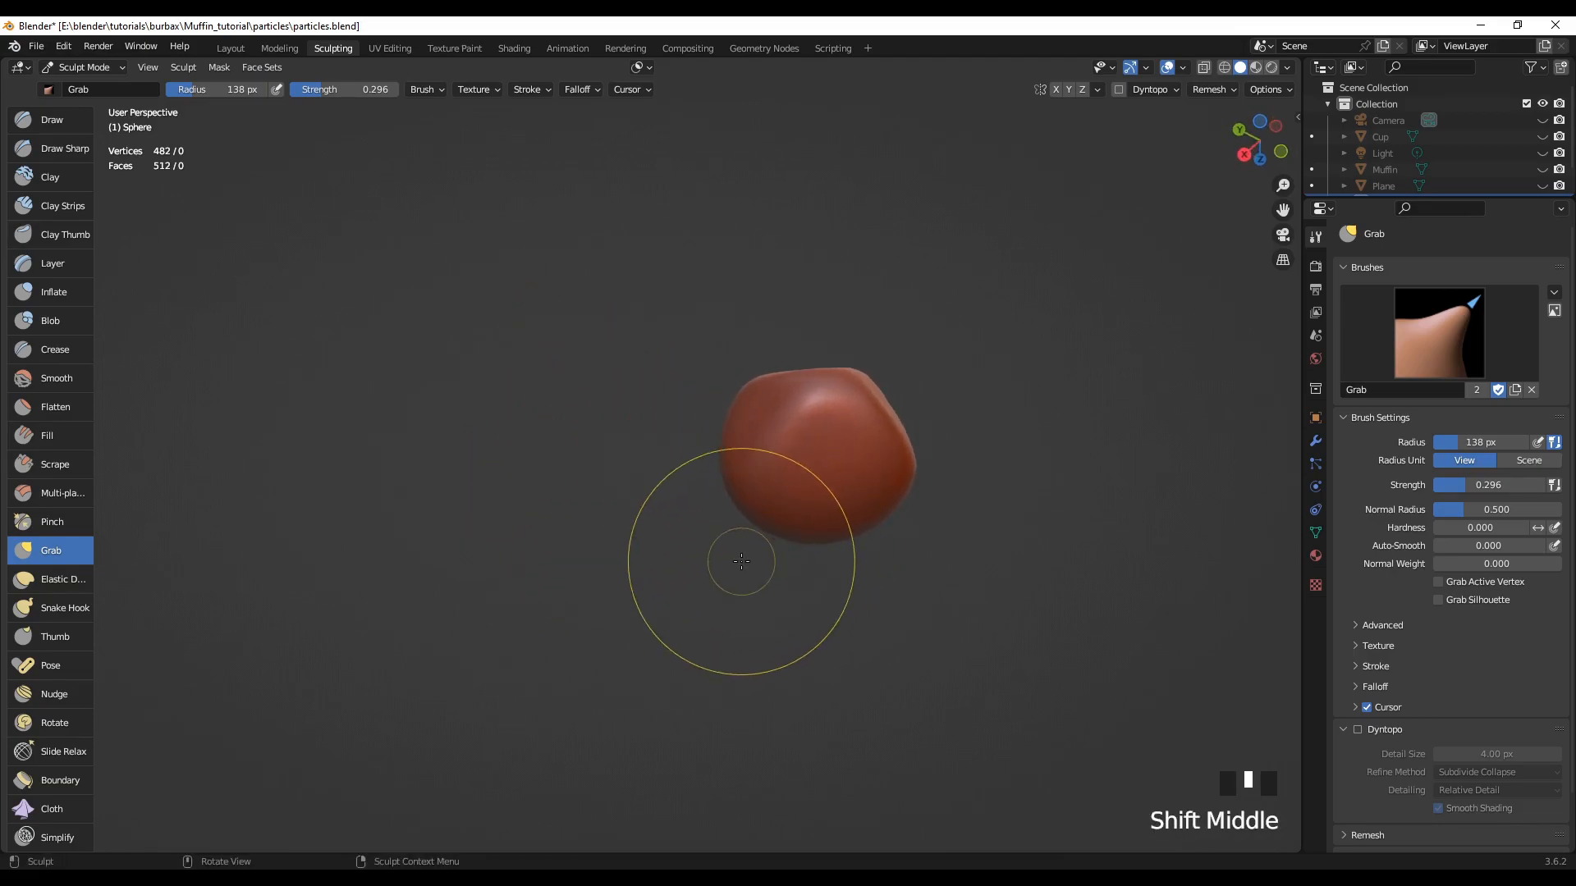
scroll(734, 501, down, 1)
mouse_move(733, 501)
middle_down()
mouse_move(788, 517)
mouse_move(874, 502)
middle_up()
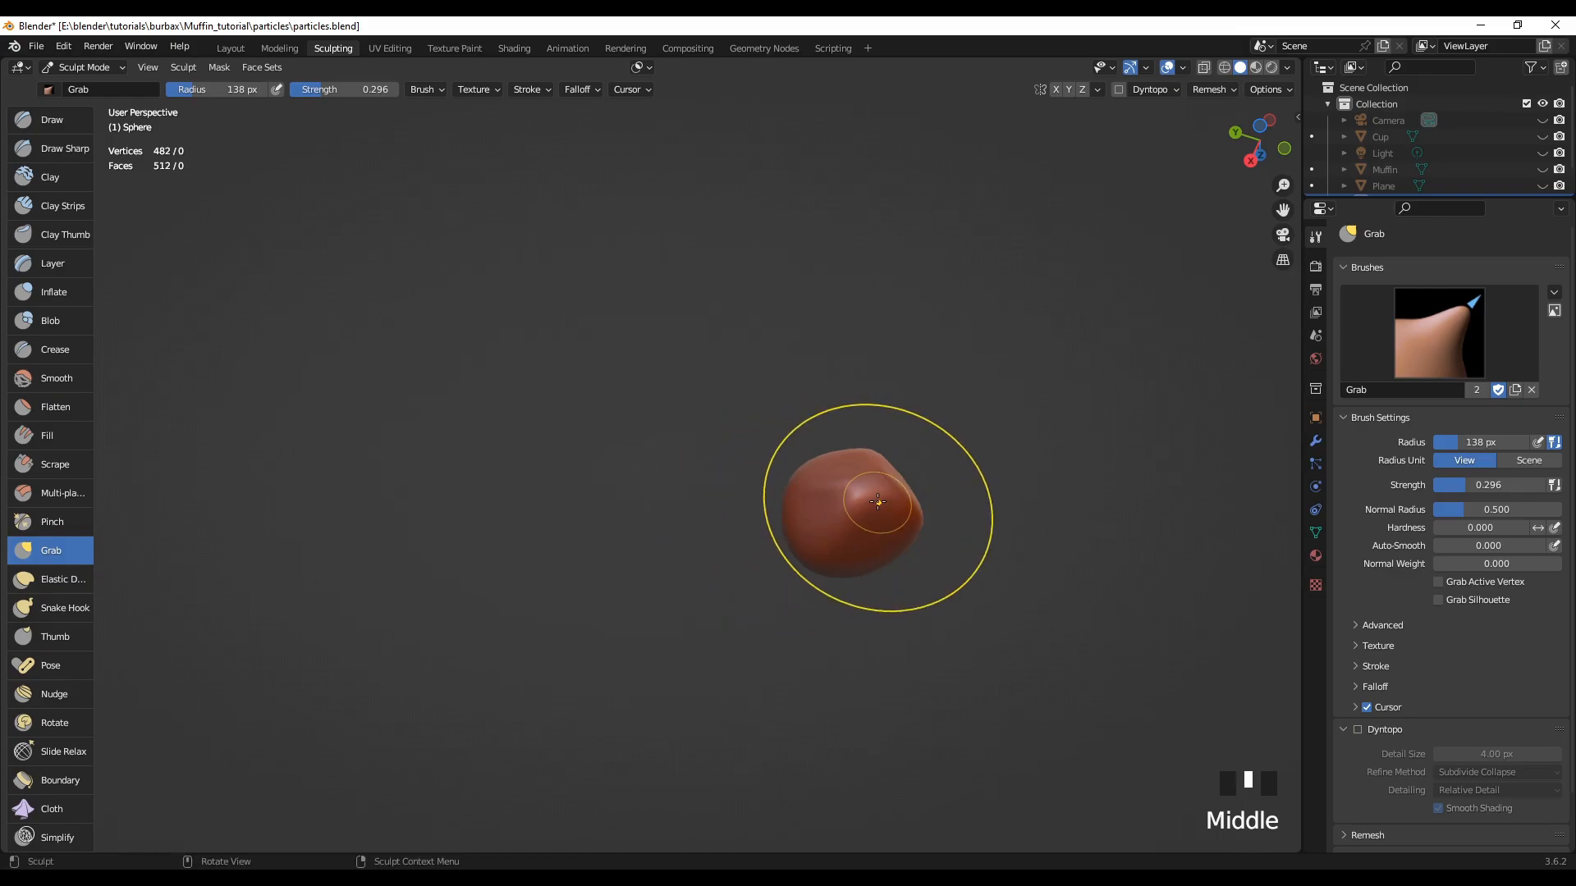
key(KP_1)
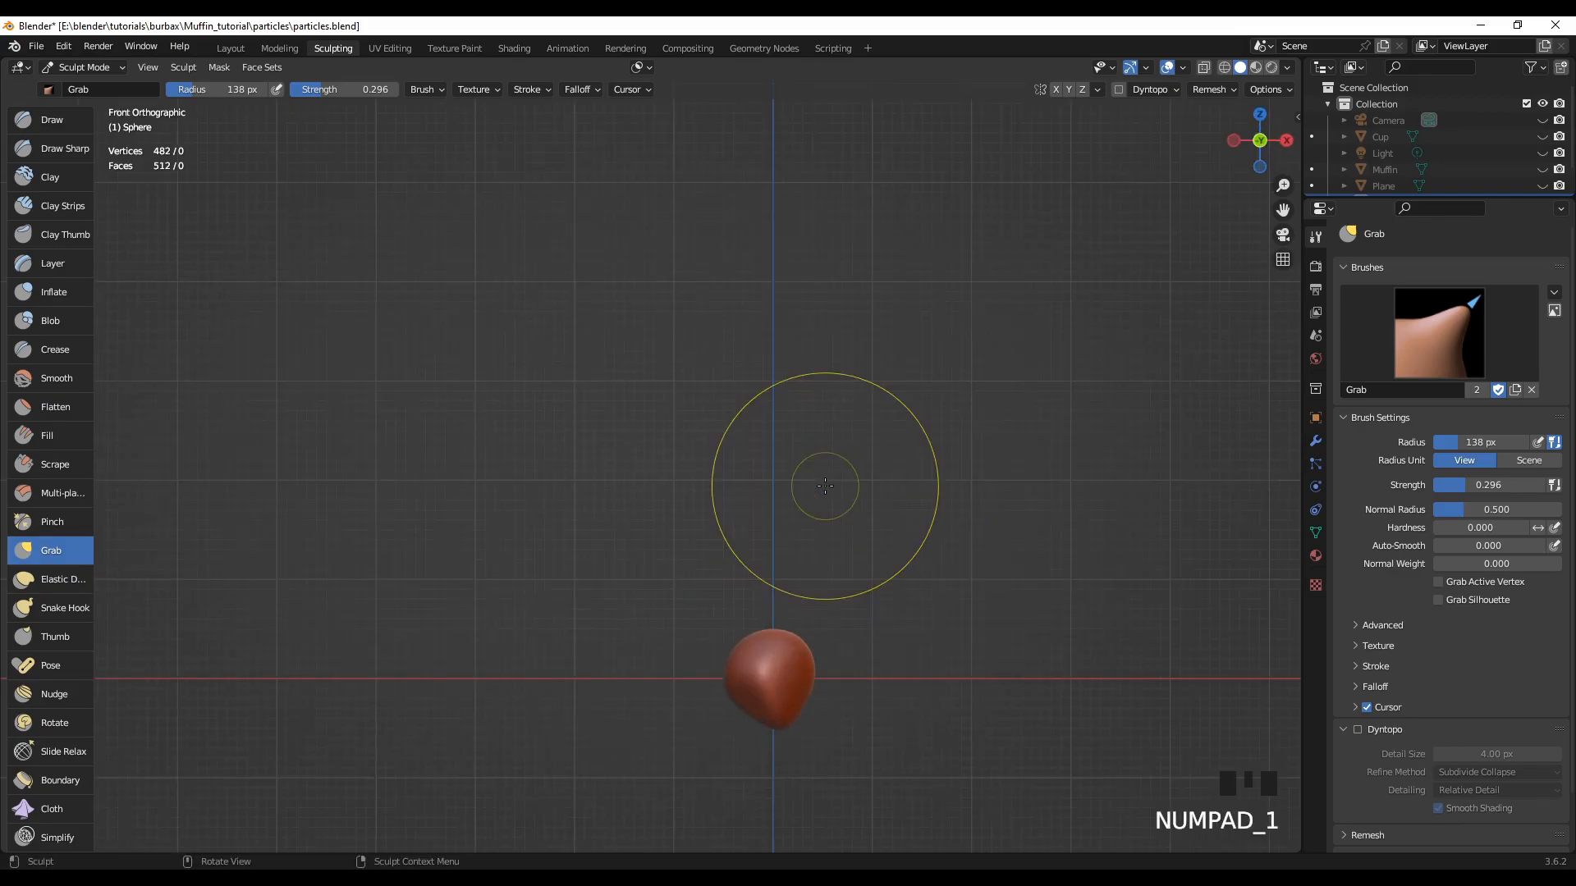
shift+middle_drag(854, 672, 796, 489)
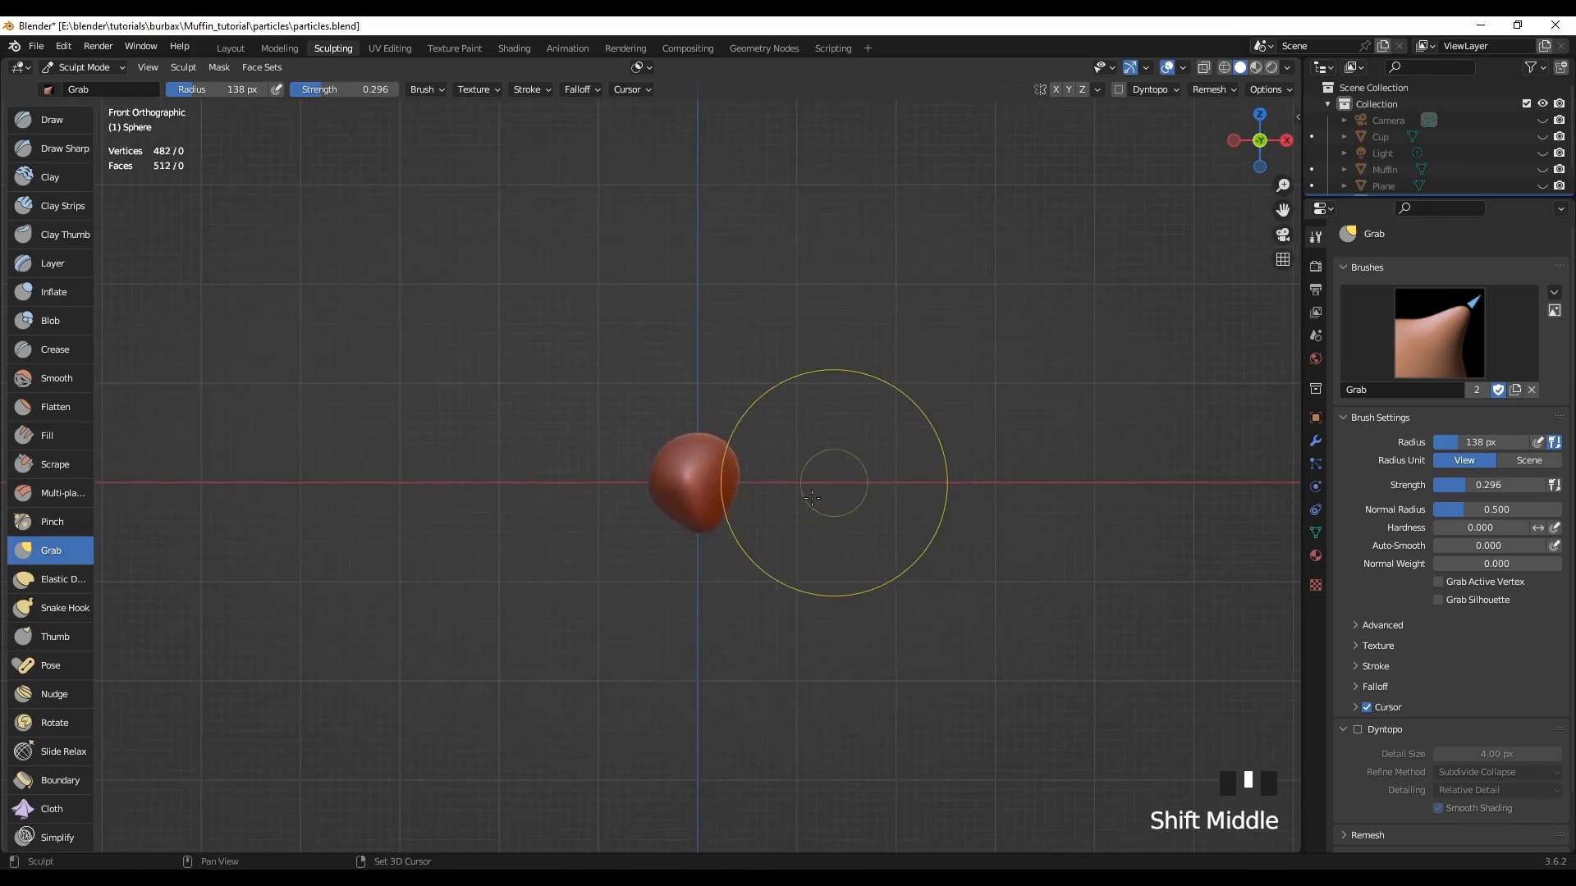
key(f)
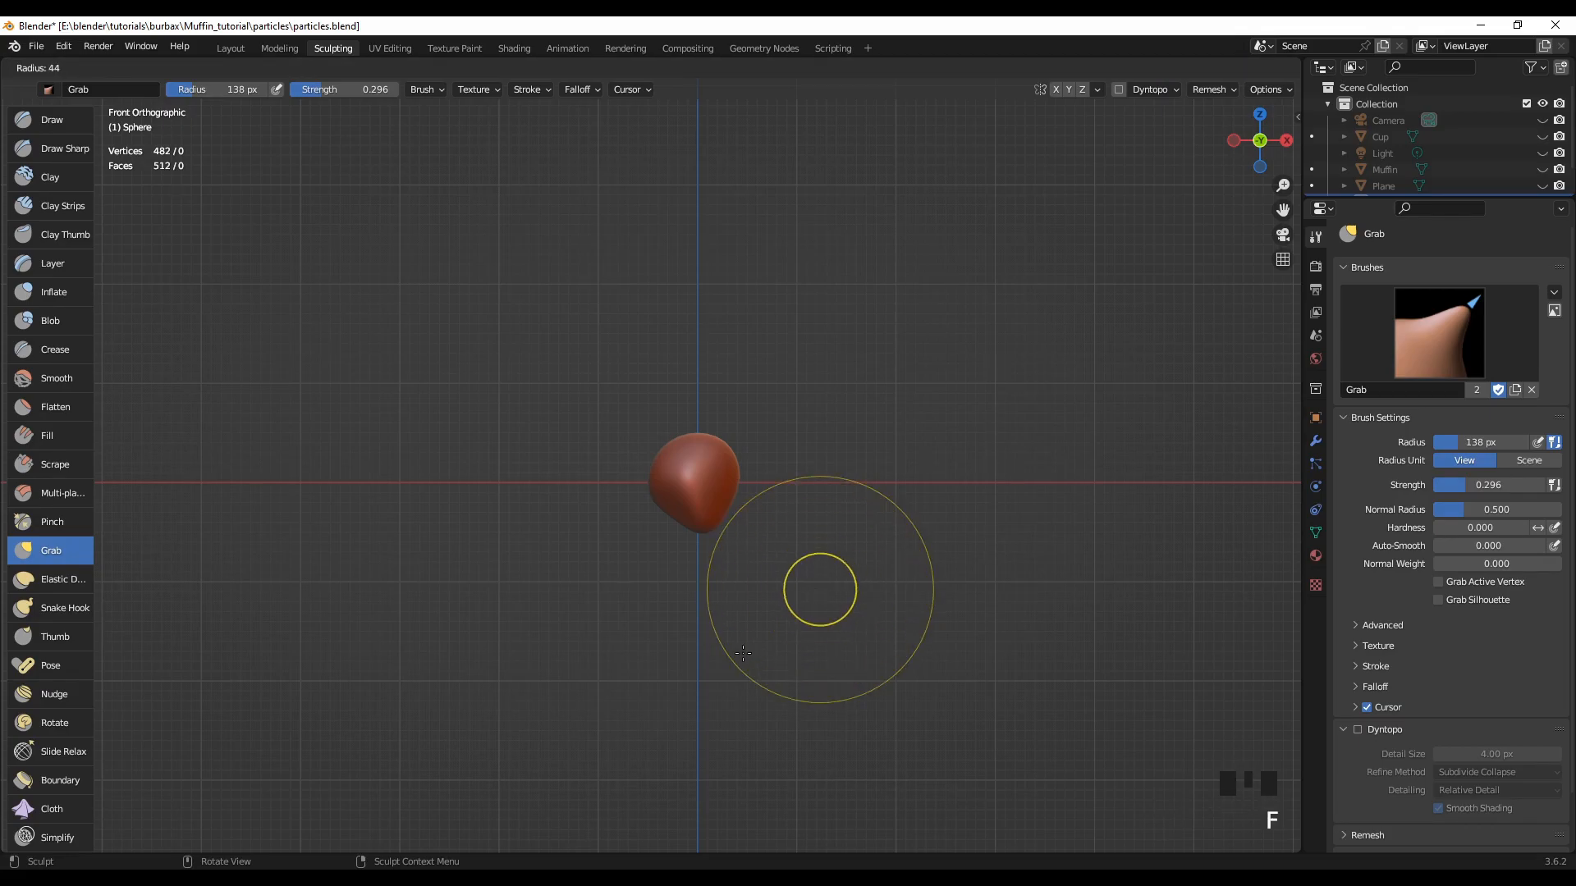
click(747, 648)
scroll(767, 655, up, 3)
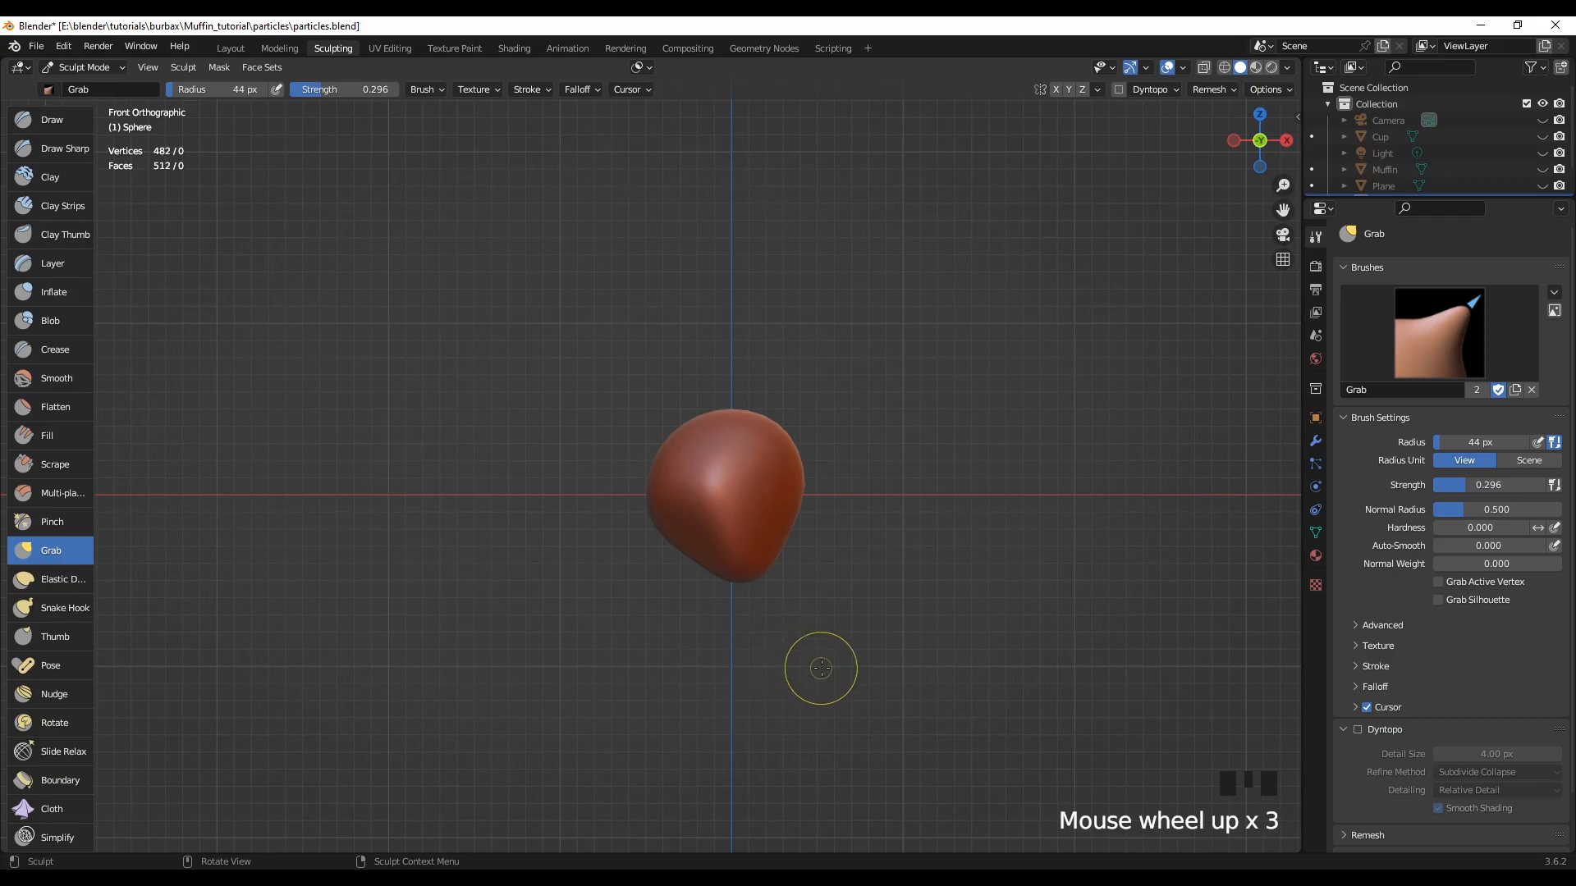
scroll(821, 667, up, 2)
drag(787, 626, 785, 597)
drag(783, 404, 776, 419)
Enlarge the Grab brush radius to 114 px and drag the lump's surface downward from the front
key(f)
click(994, 486)
mouse_move(768, 415)
mouse_down()
mouse_move(746, 457)
mouse_move(762, 562)
mouse_up()
middle_drag(950, 615, 915, 605)
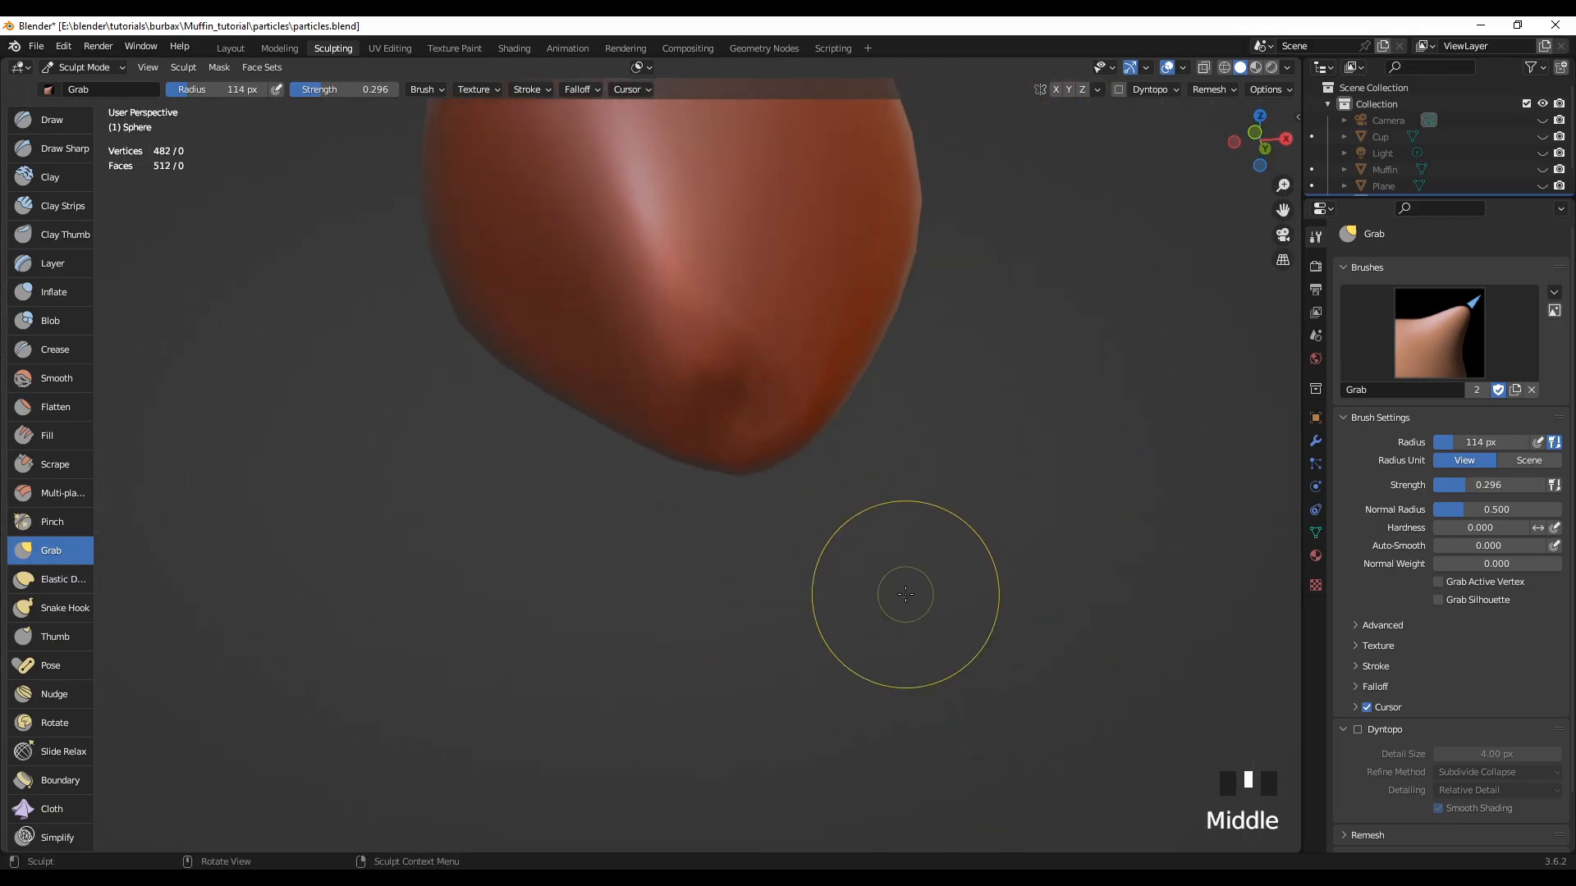
Push the lump's sides inward with the Grab brush from the right and left orthographic views to make it more irregular
key(KP_3)
shift+middle_drag(289, 467, 674, 443)
mouse_move(616, 433)
mouse_down()
mouse_move(585, 485)
mouse_move(518, 493)
mouse_up()
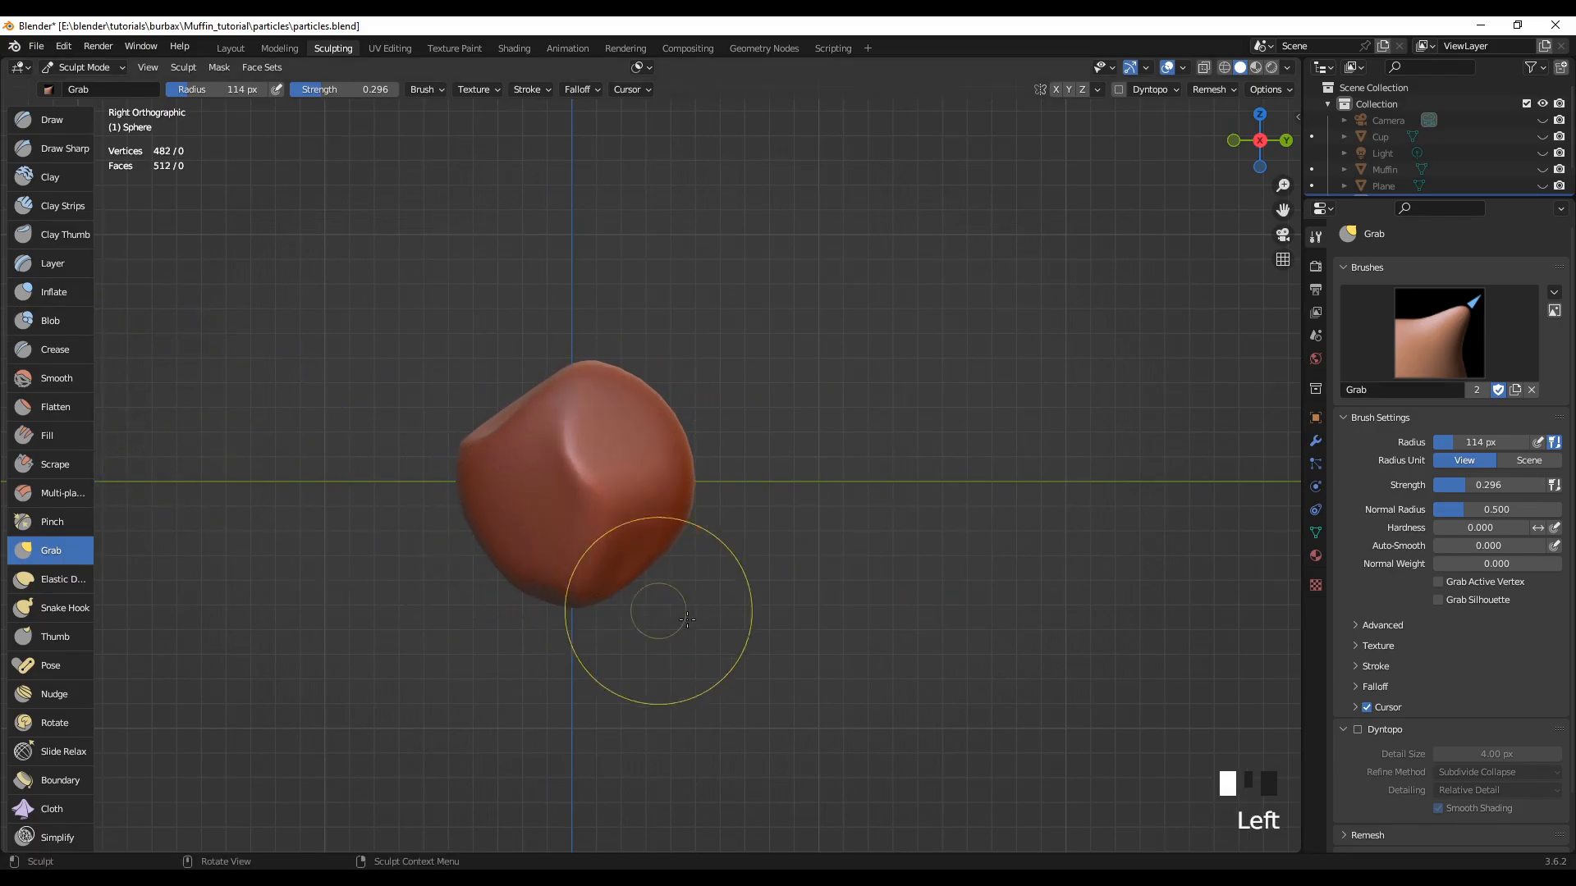
key(ctrl+KP_3)
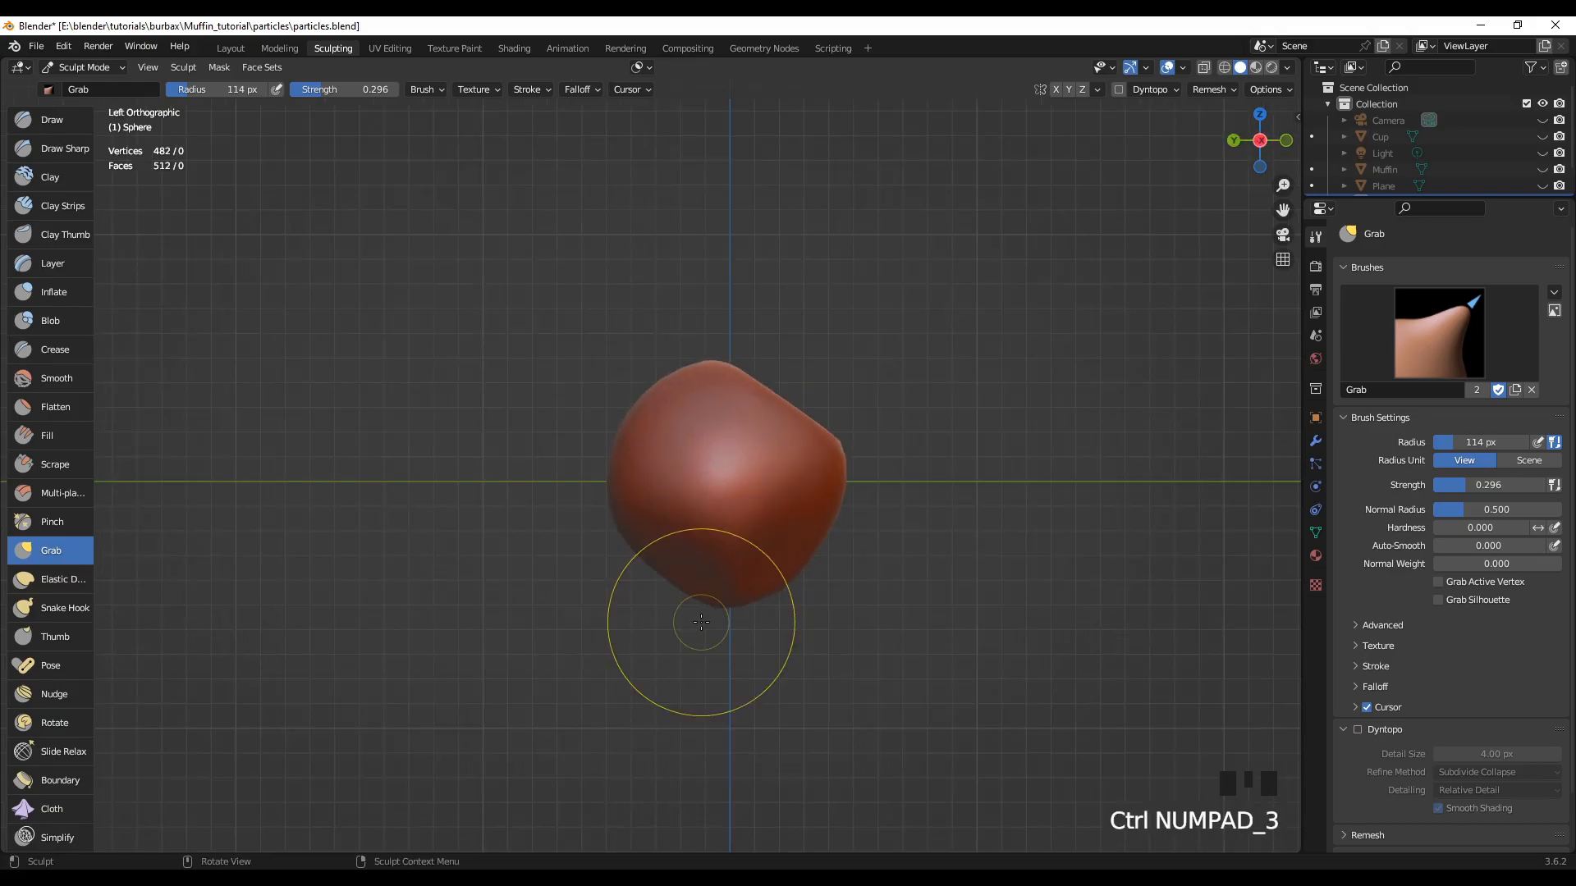
drag(675, 534, 845, 369)
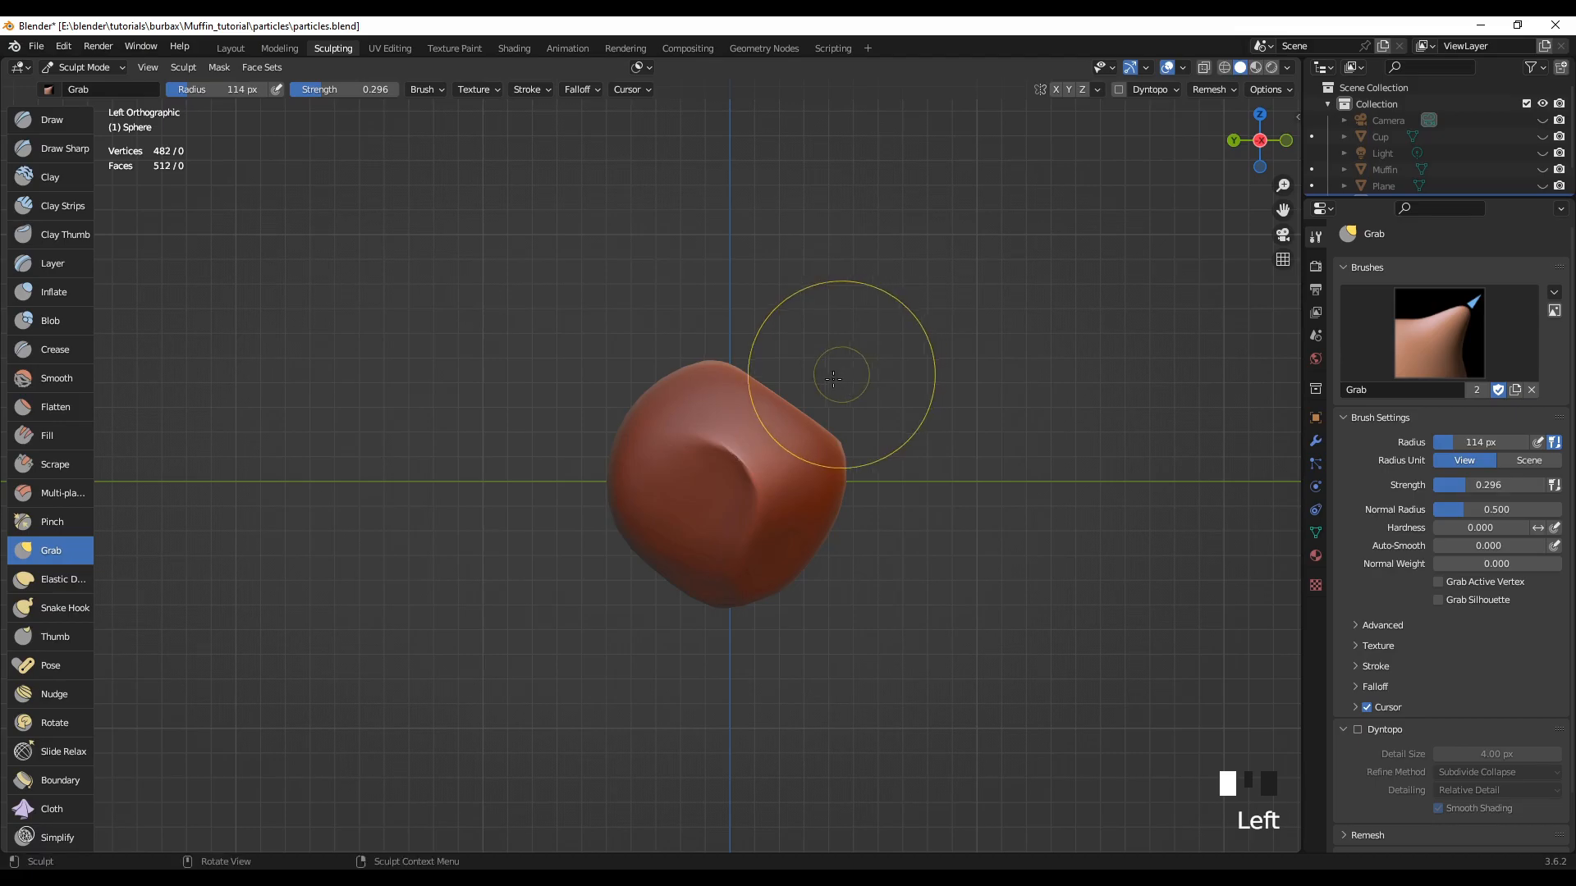
drag(739, 412, 705, 478)
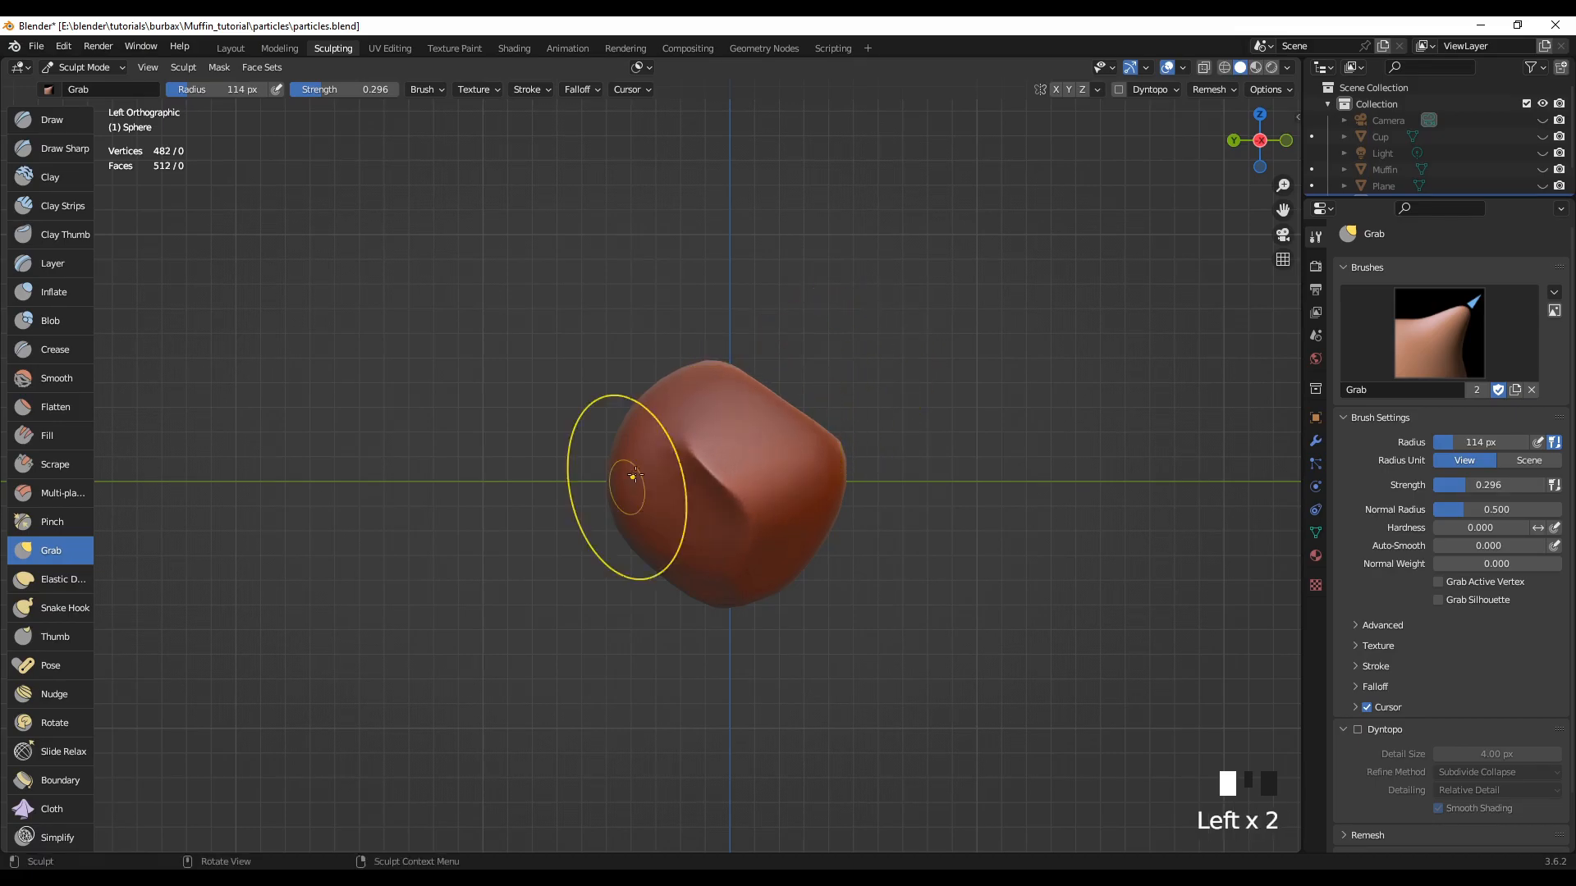
drag(598, 387, 743, 476)
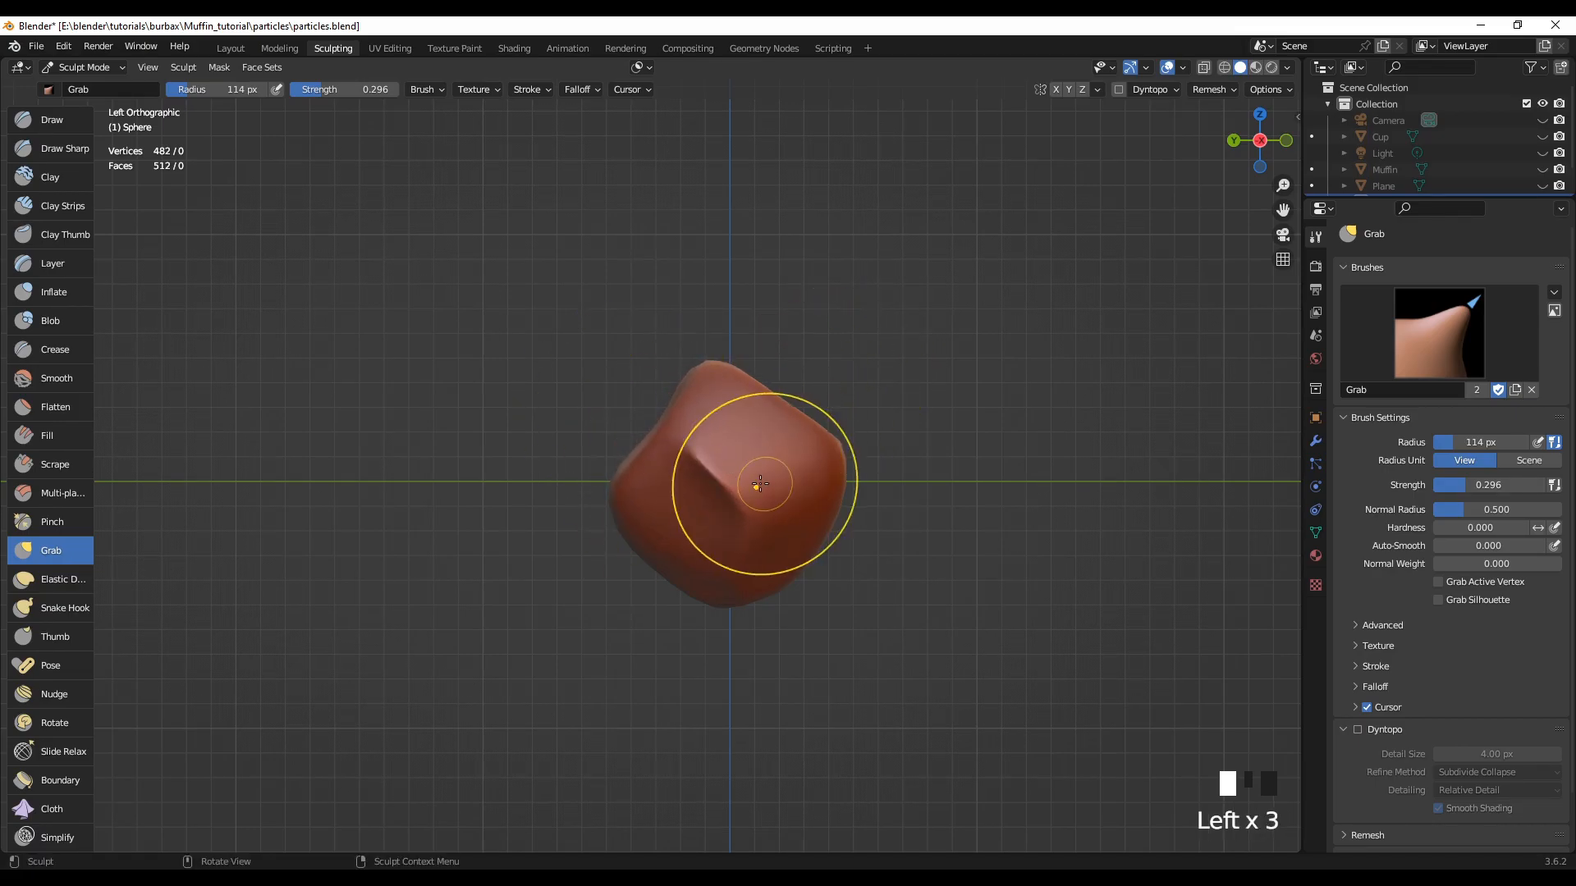
Soften the lump's creased surface using the Smooth brush with a radius of 114 px and strength of 1.000
key(KP_1)
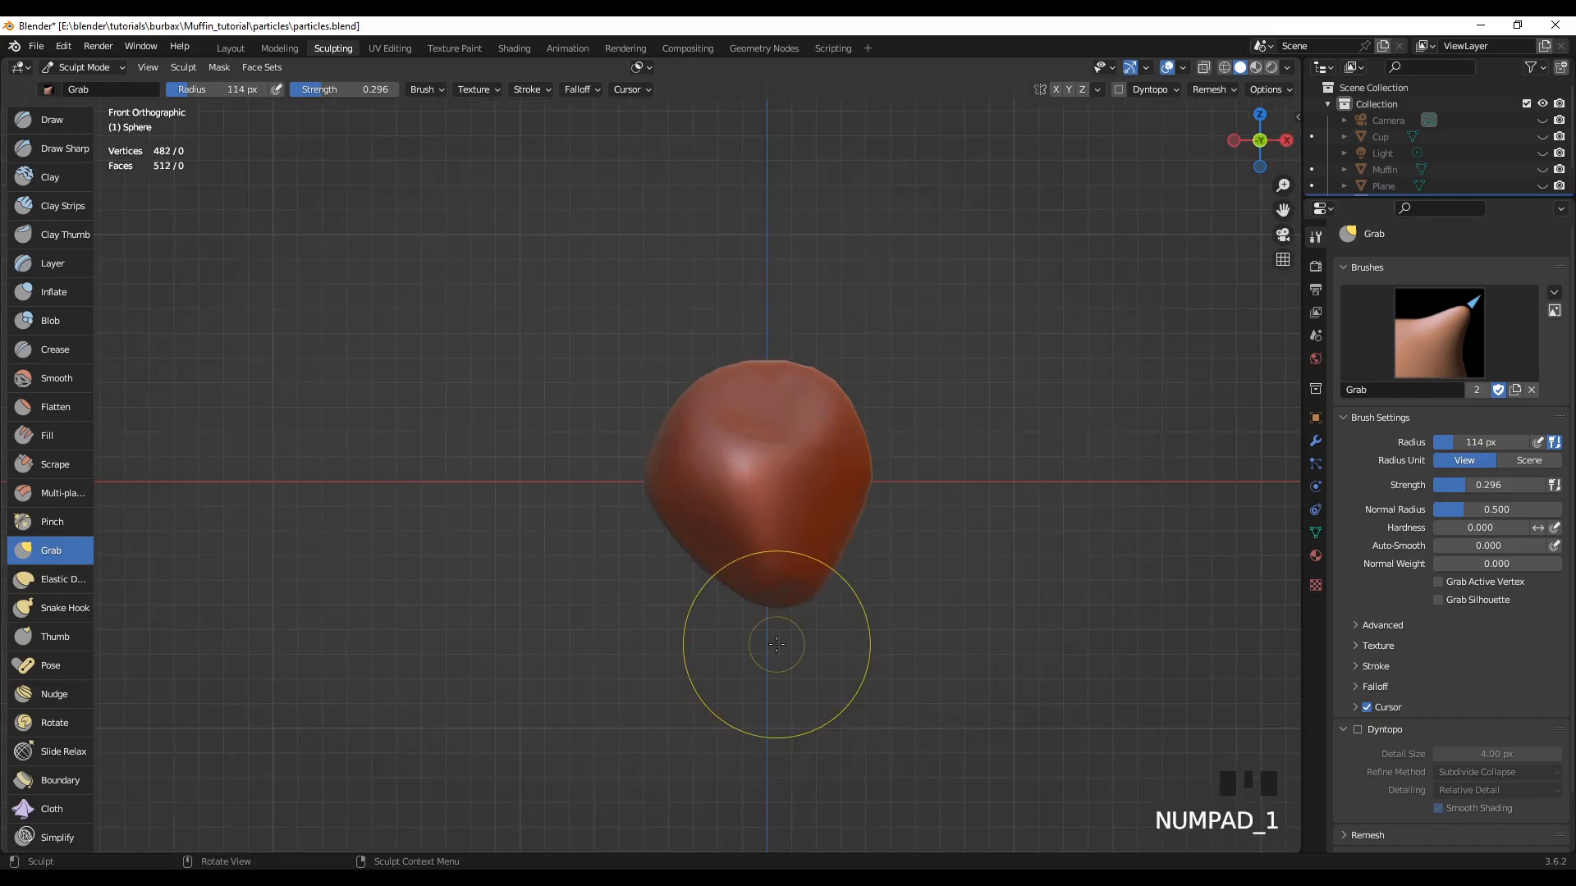
key(ctrl+KP_1)
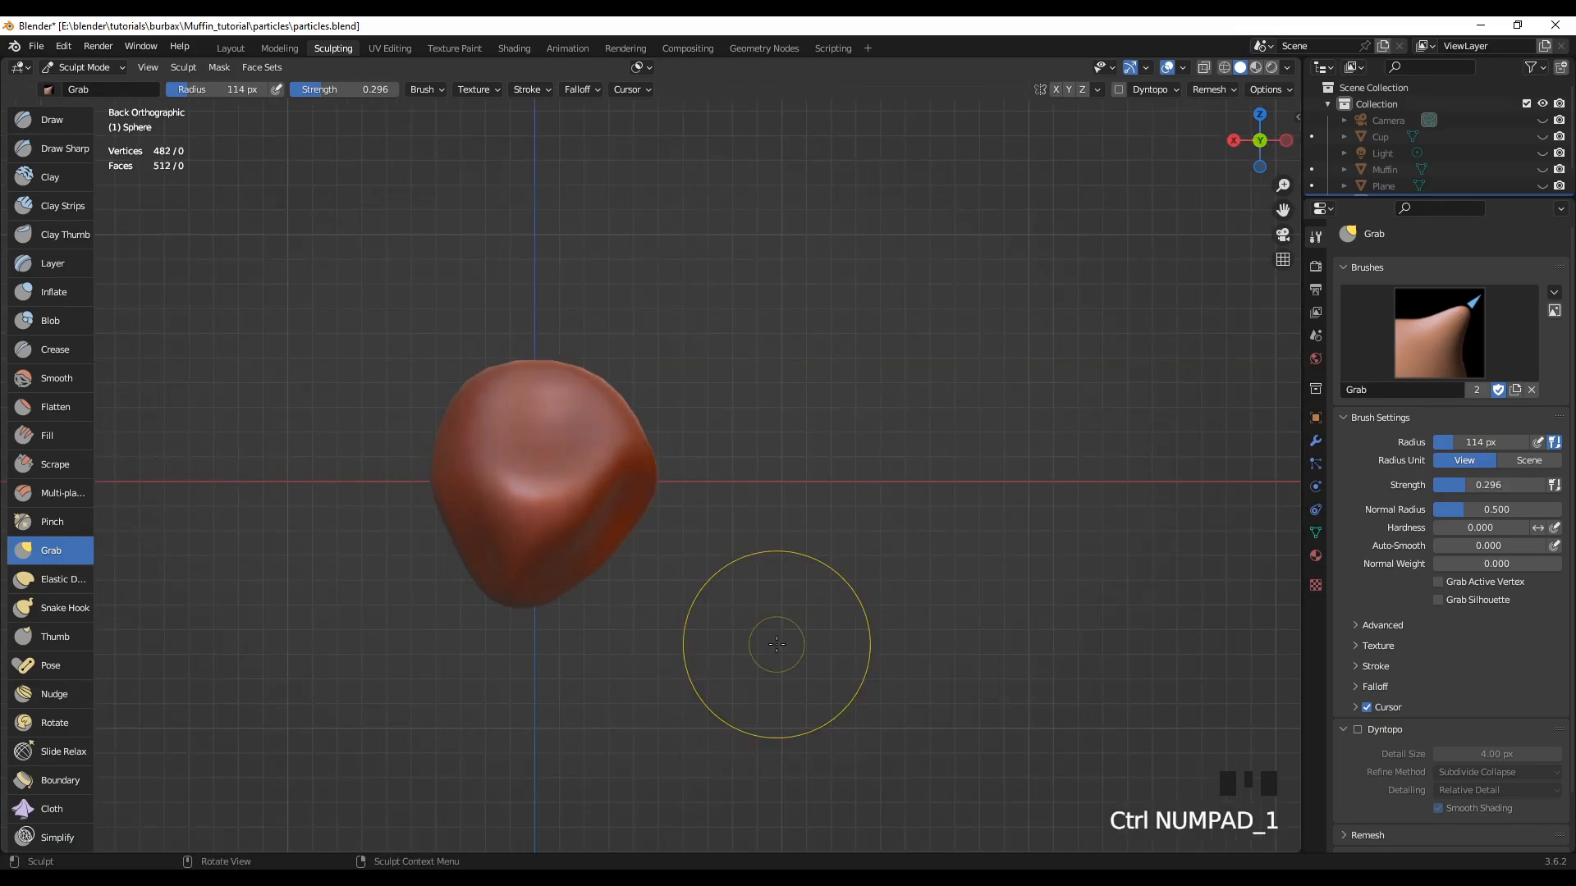
scroll(457, 616, down, 1)
scroll(422, 643, up, 3)
mouse_move(422, 644)
middle_down()
mouse_move(528, 581)
mouse_move(675, 558)
mouse_move(994, 645)
middle_up()
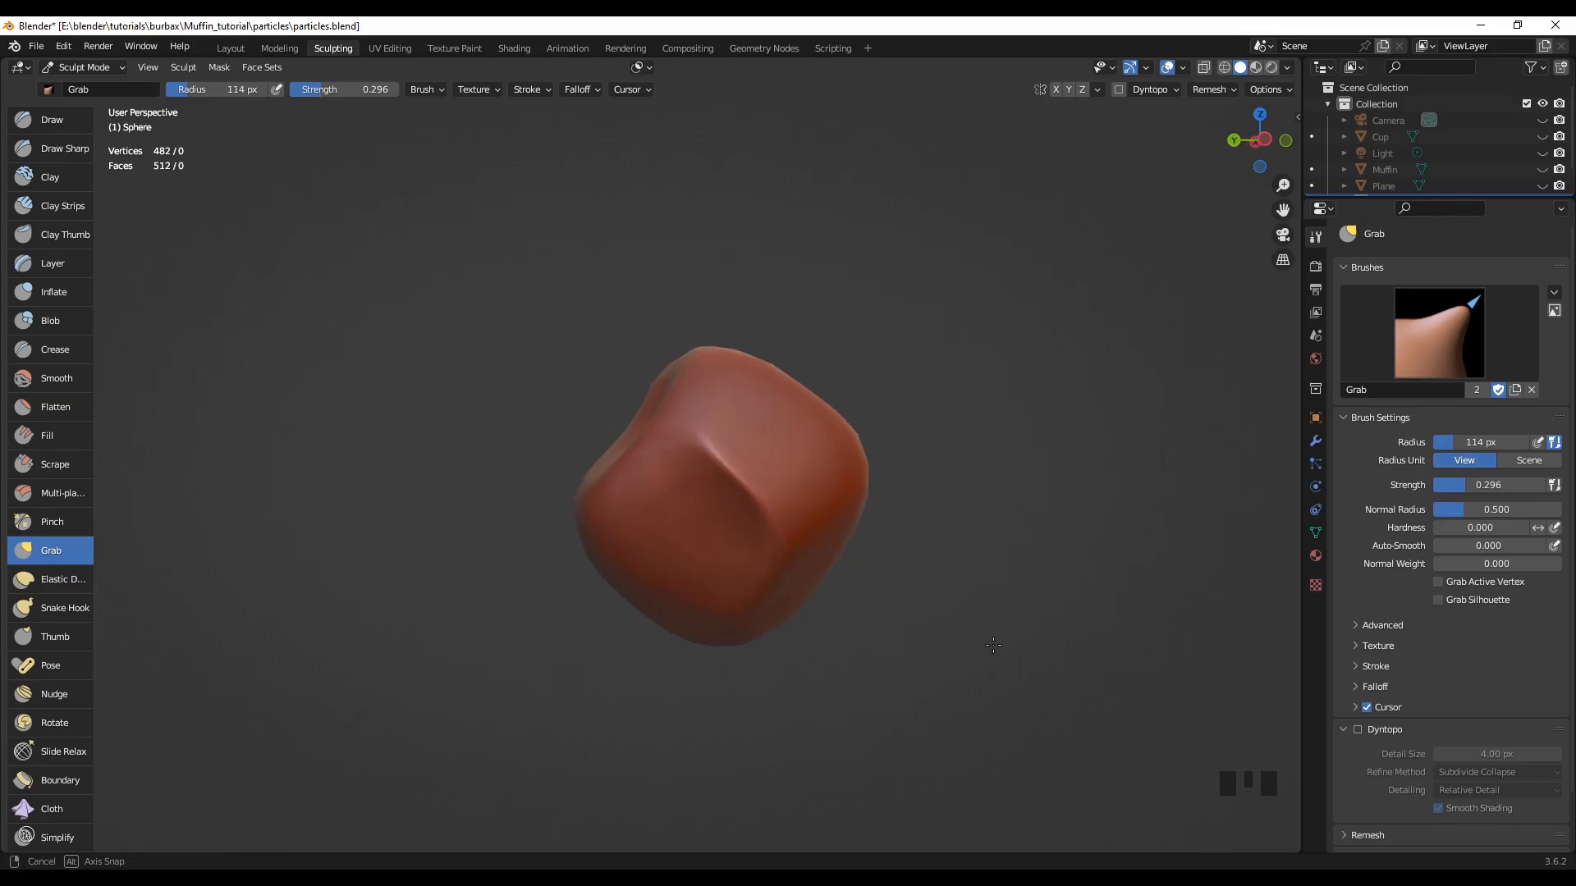
click(45, 378)
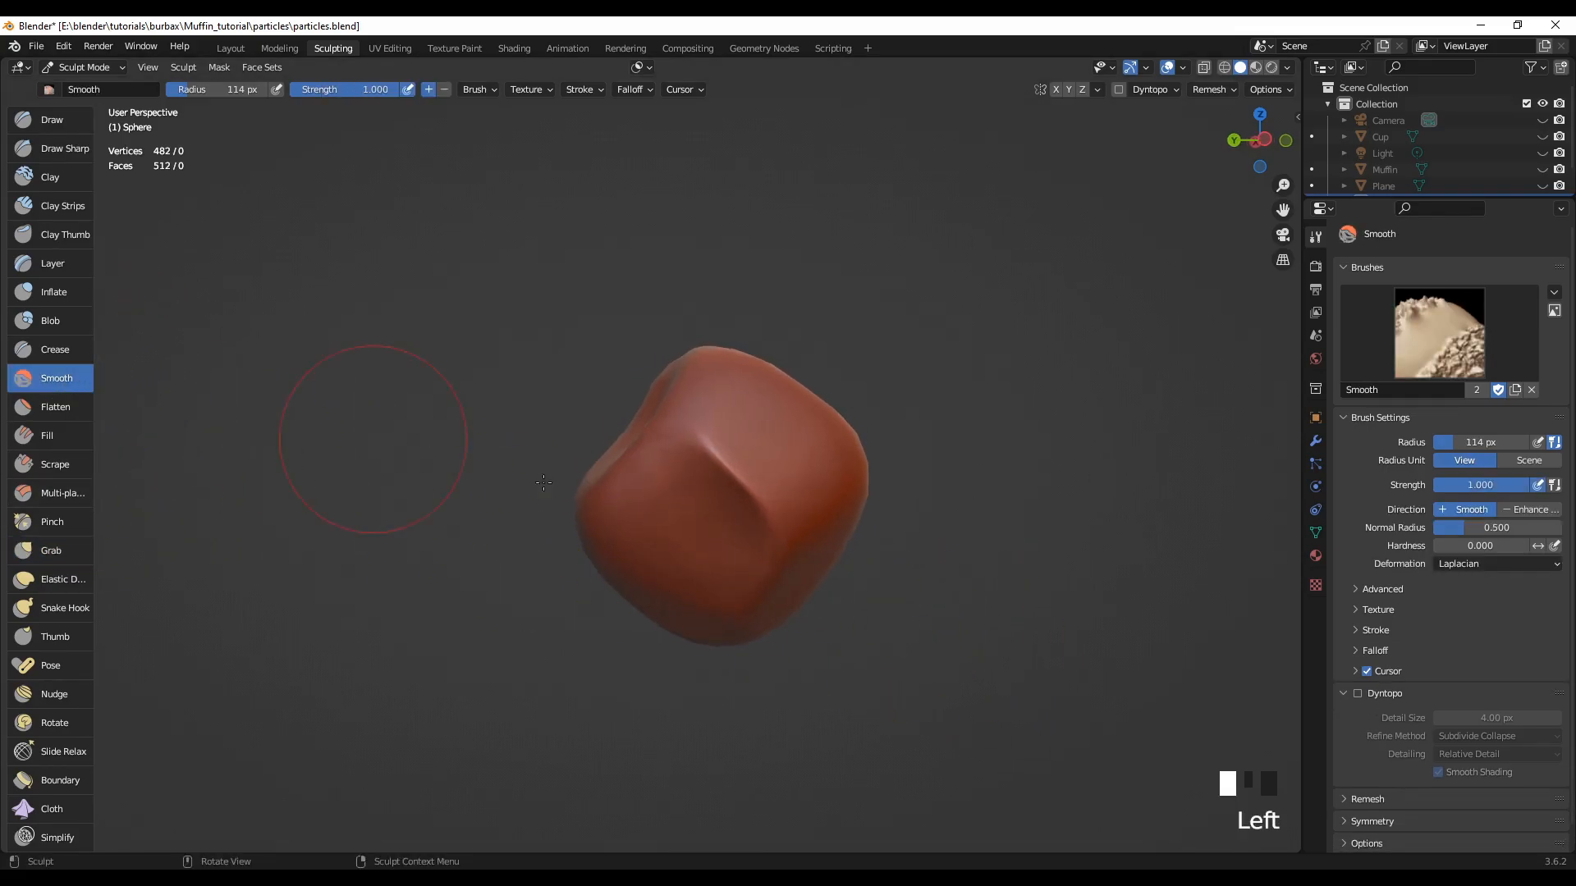
drag(710, 495, 746, 502)
mouse_move(746, 502)
middle_down()
mouse_move(841, 448)
mouse_move(721, 580)
middle_up()
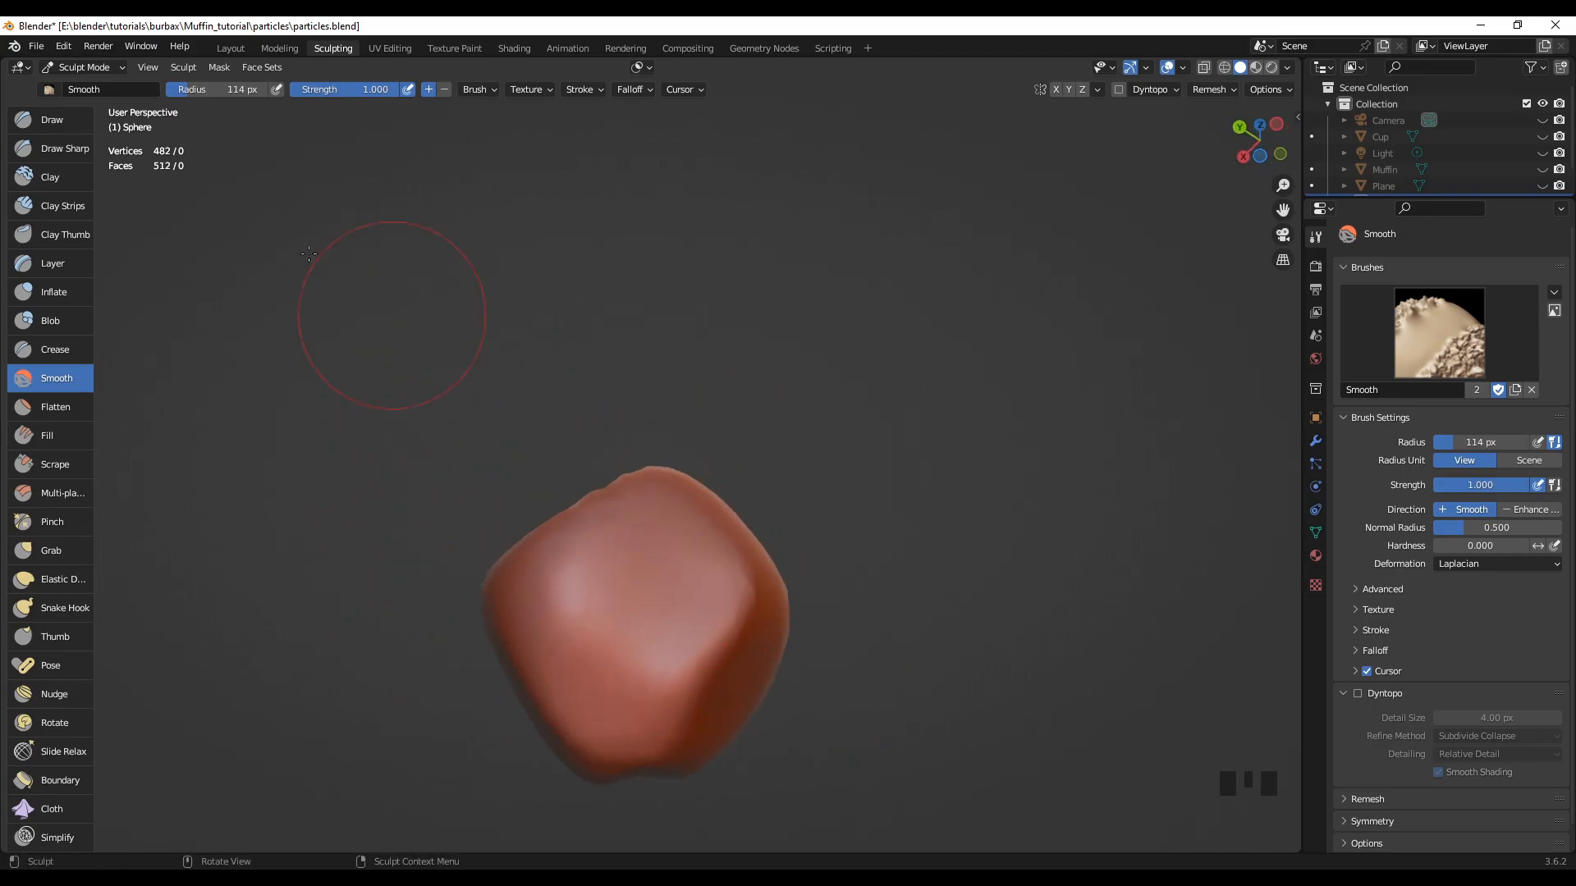
Return to the Layout workspace and unhide the Muffin object to compare its size with the sculpted piece
click(231, 49)
scroll(548, 544, down, 3)
middle_drag(548, 544, 886, 510)
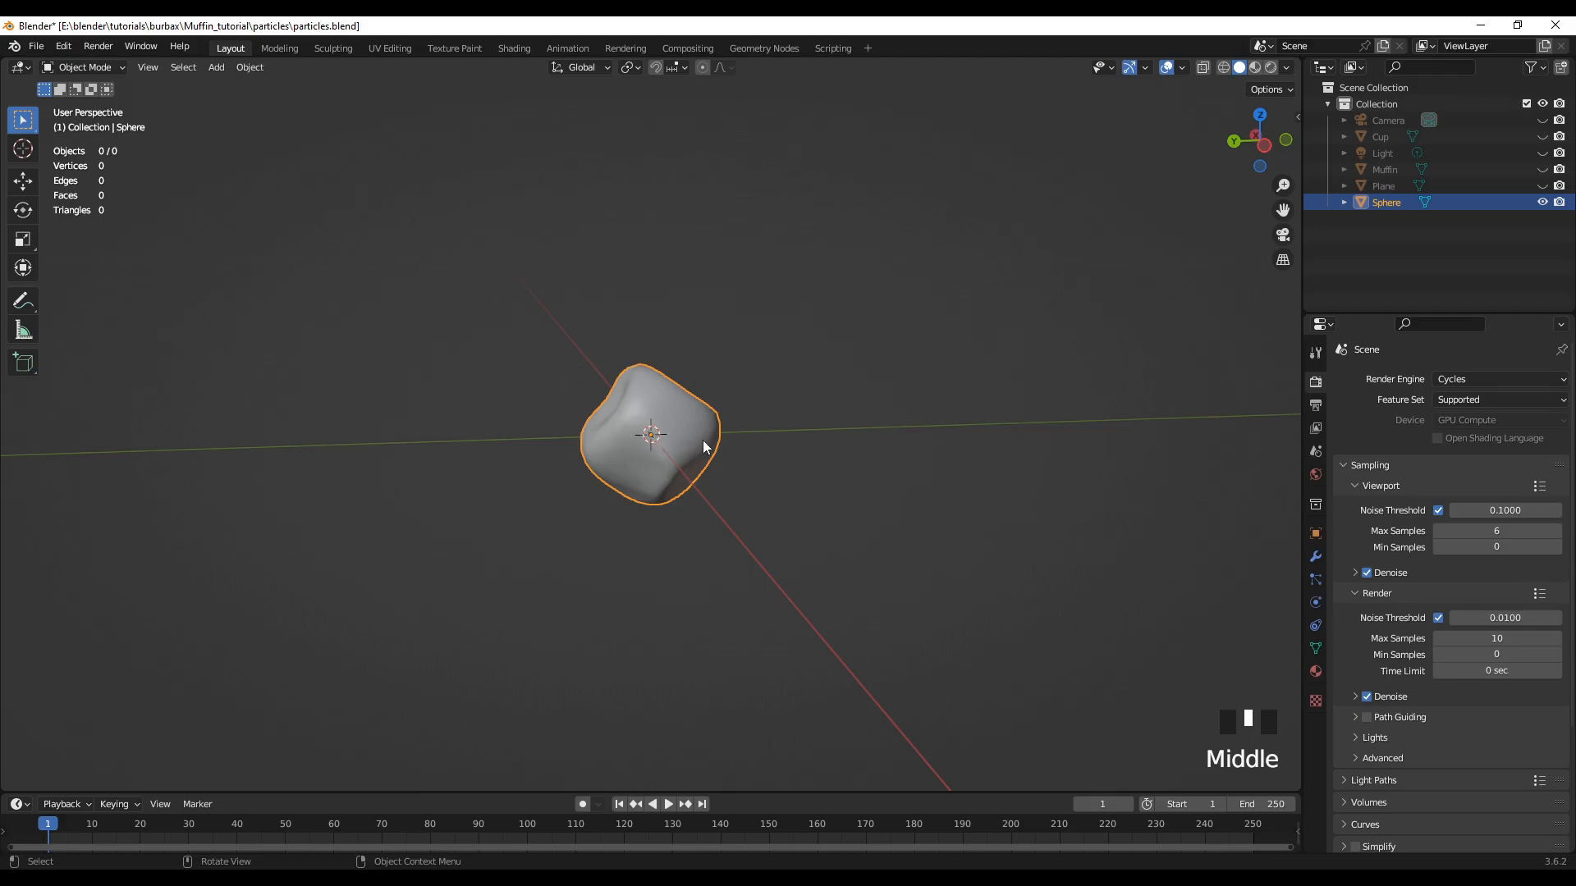
middle_drag(649, 525, 724, 545)
scroll(724, 552, down, 3)
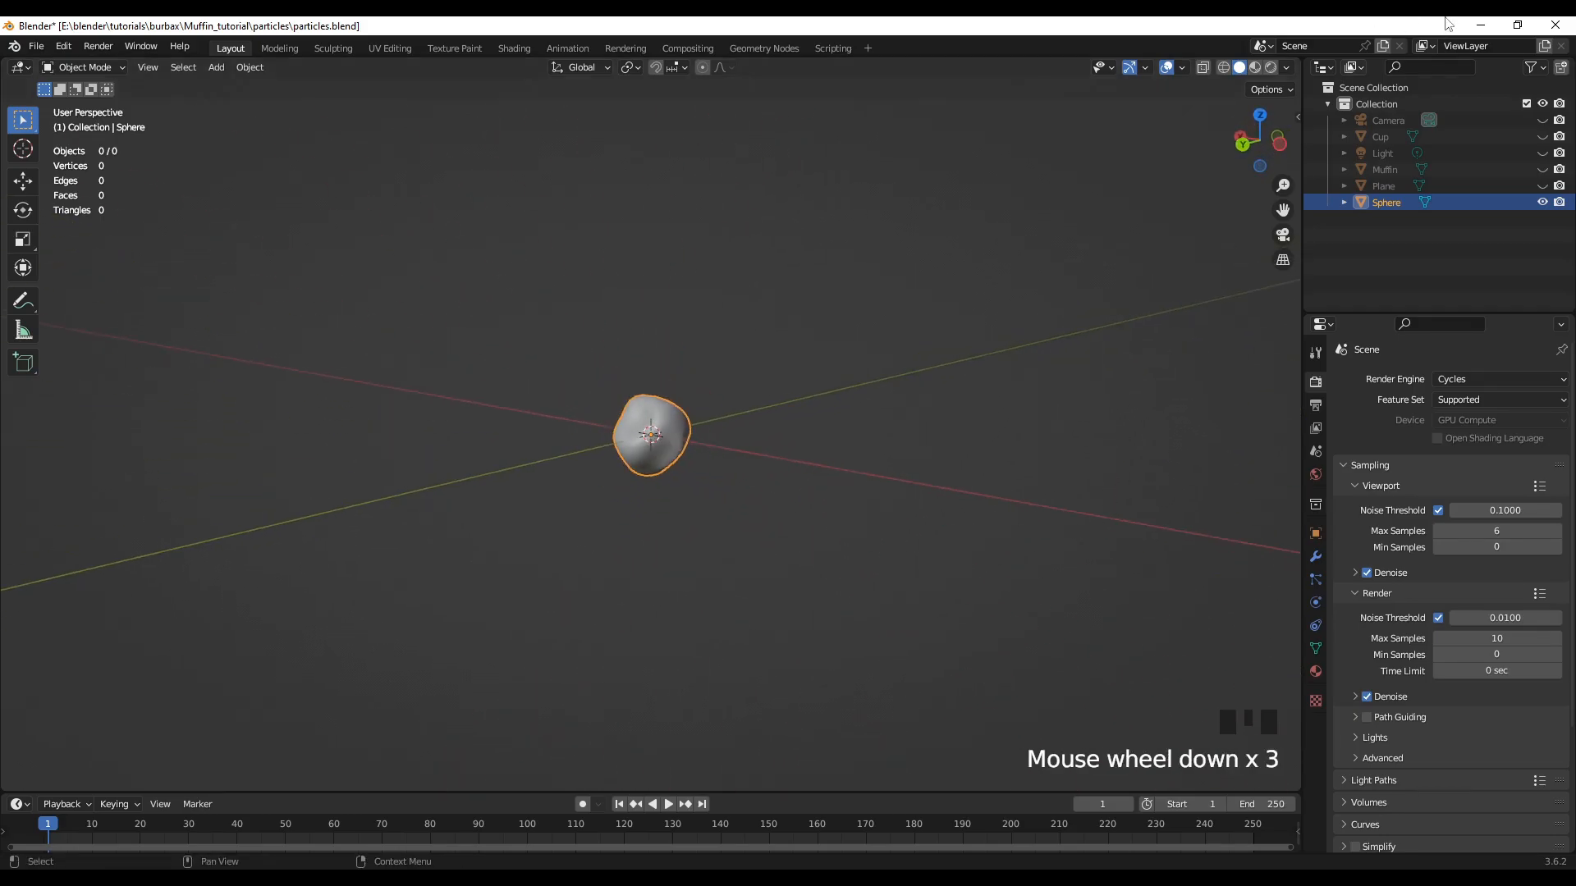
click(1543, 172)
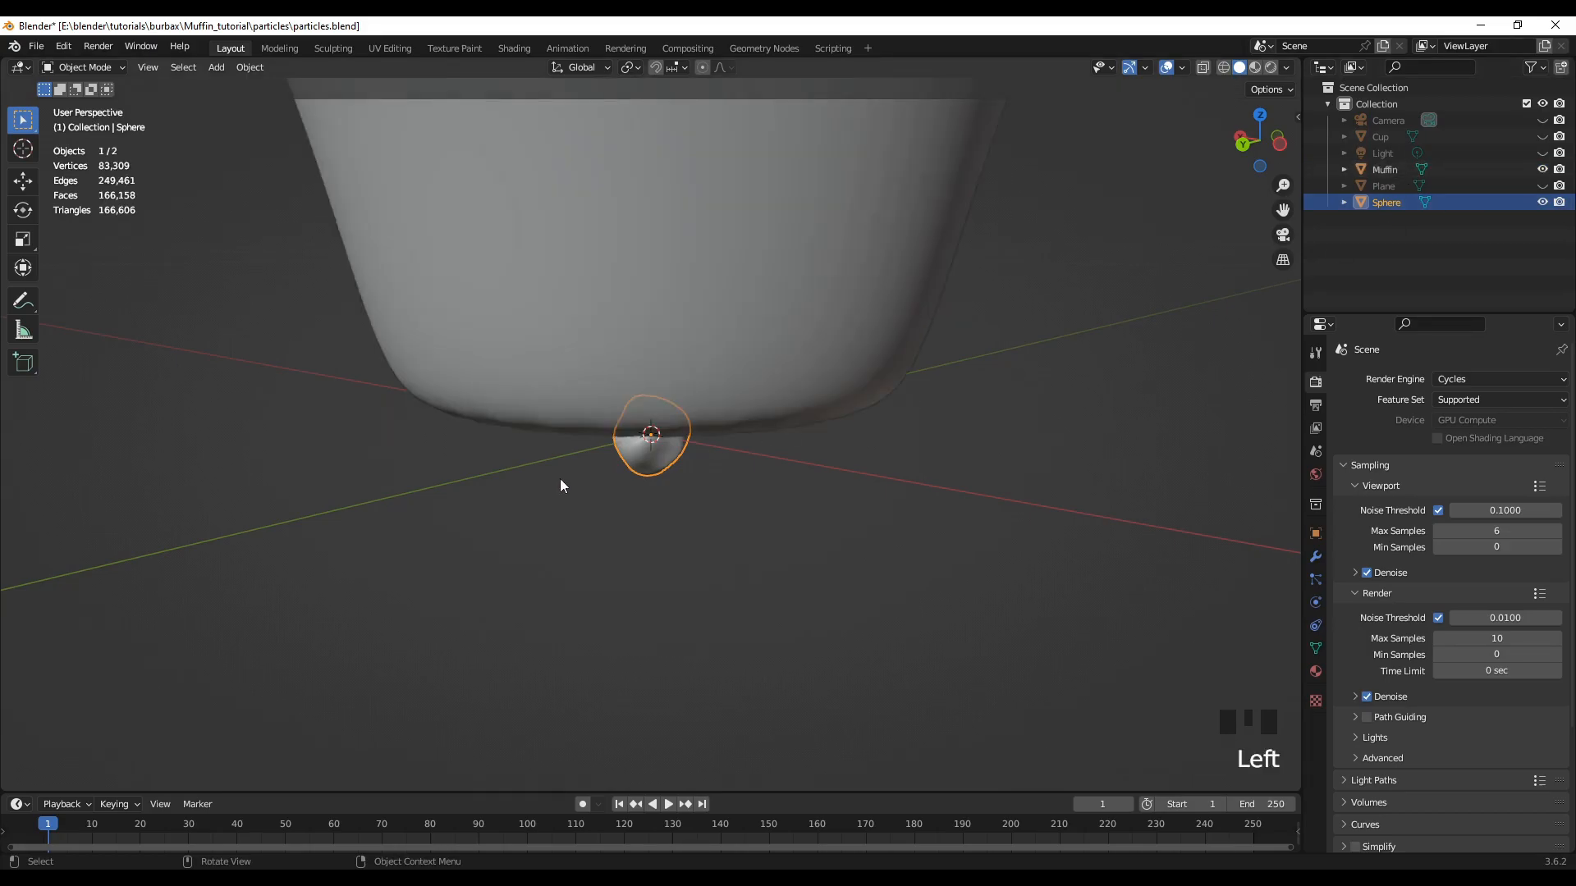
scroll(560, 507, down, 6)
scroll(566, 509, up, 3)
scroll(565, 508, down, 3)
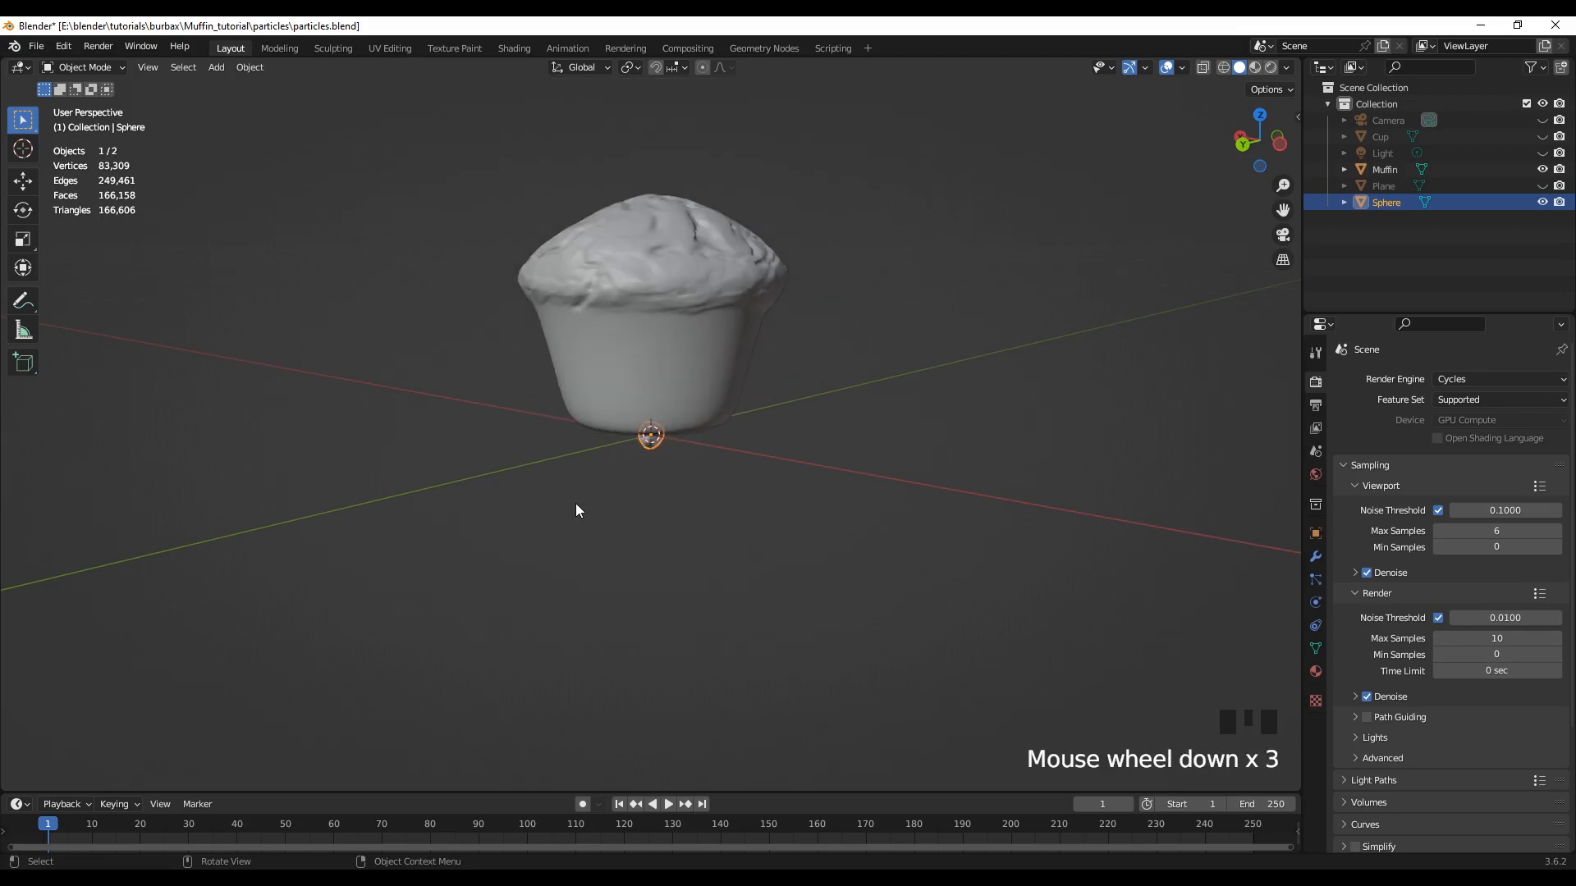
scroll(577, 510, up, 3)
scroll(578, 510, down, 2)
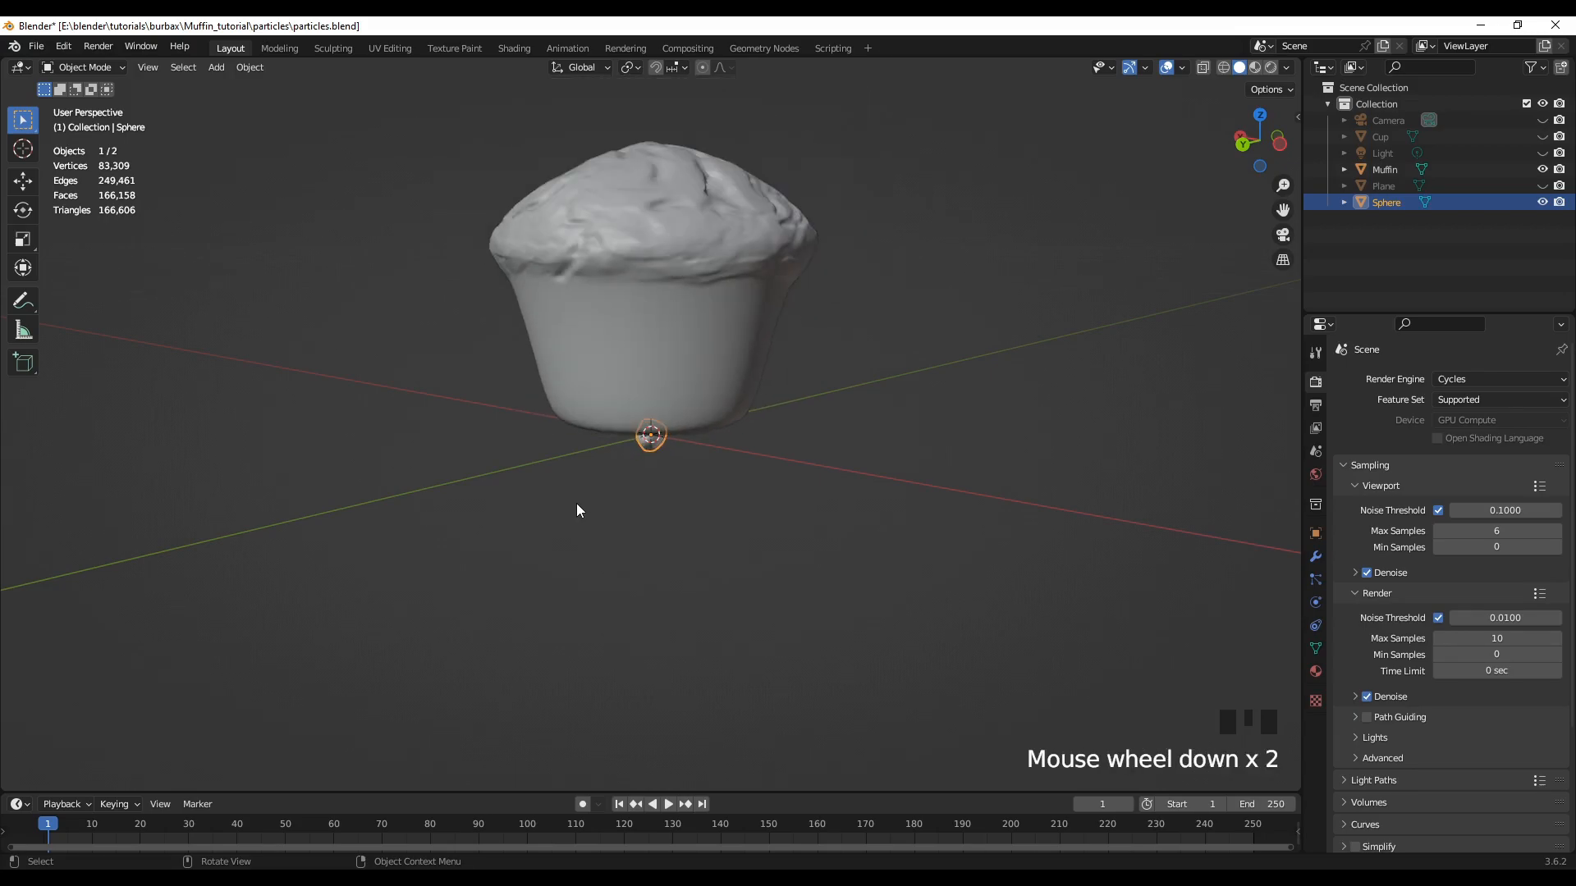
Move the sculpted piece about -0.103 m along the global X axis, clear of the muffin
middle_drag(738, 522, 1153, 564)
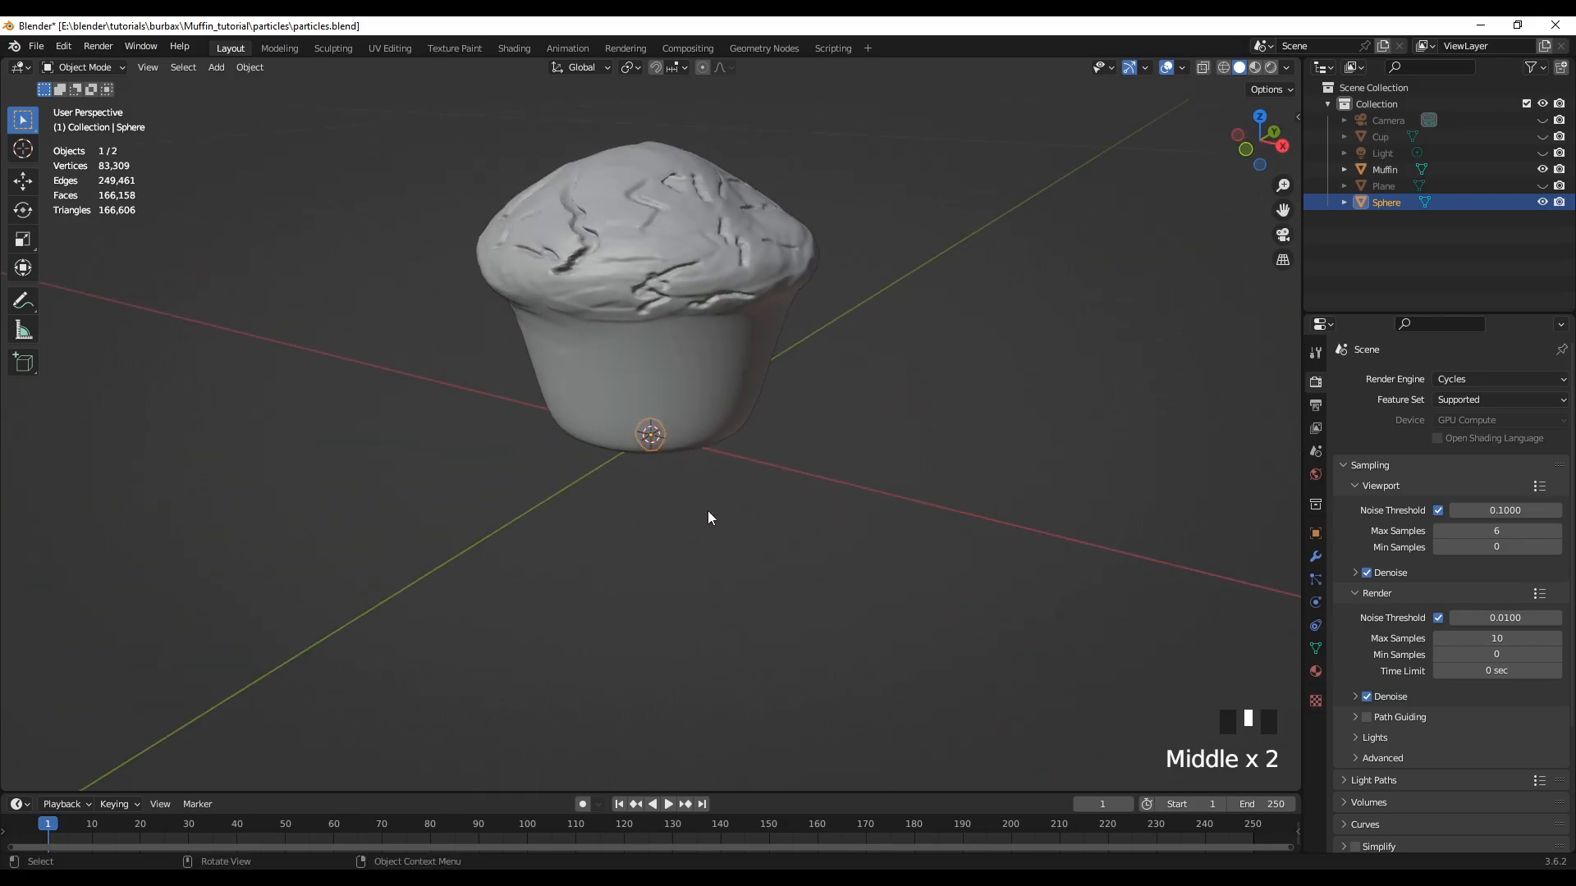
key(g)
key(x)
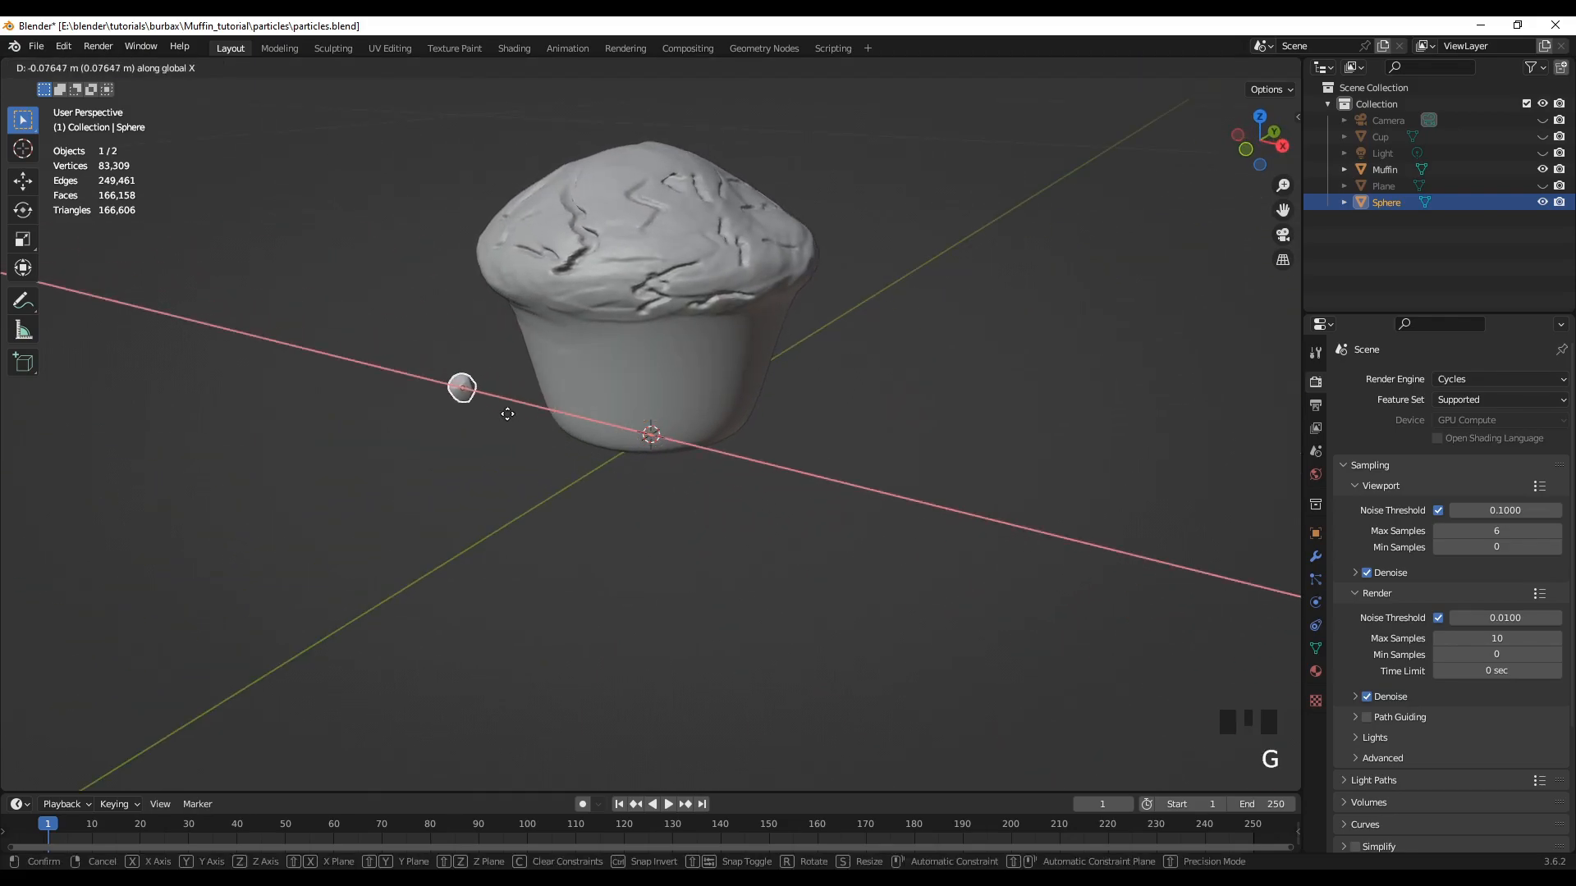
click(435, 409)
middle_drag(435, 409, 468, 470)
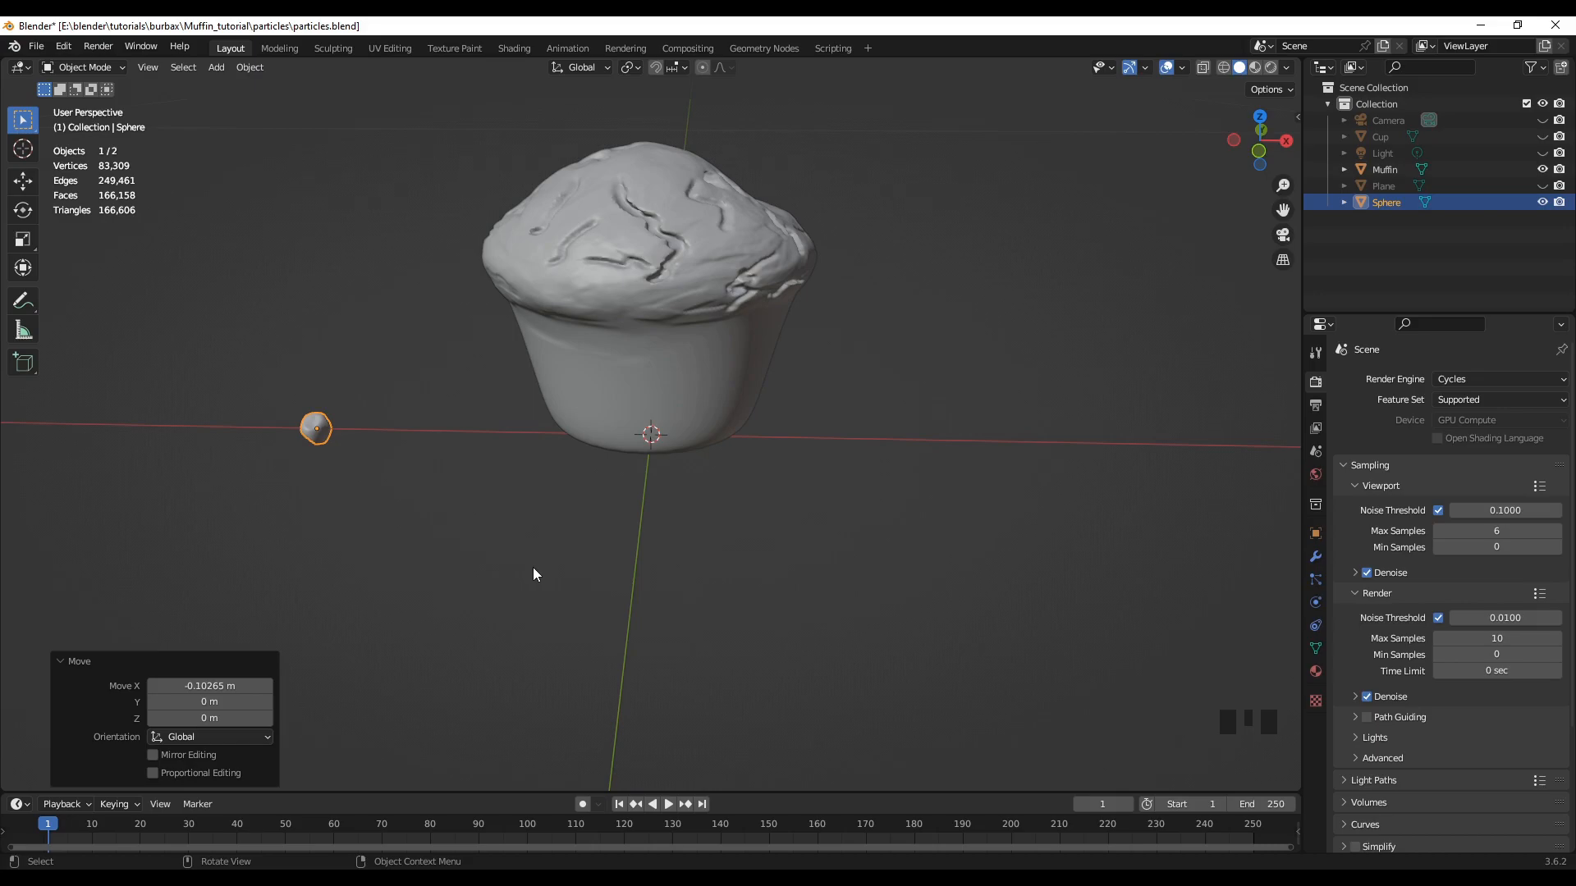
Scale the sculpted piece down uniformly by a factor of about 0.741 to suit the muffin's size
key(s)
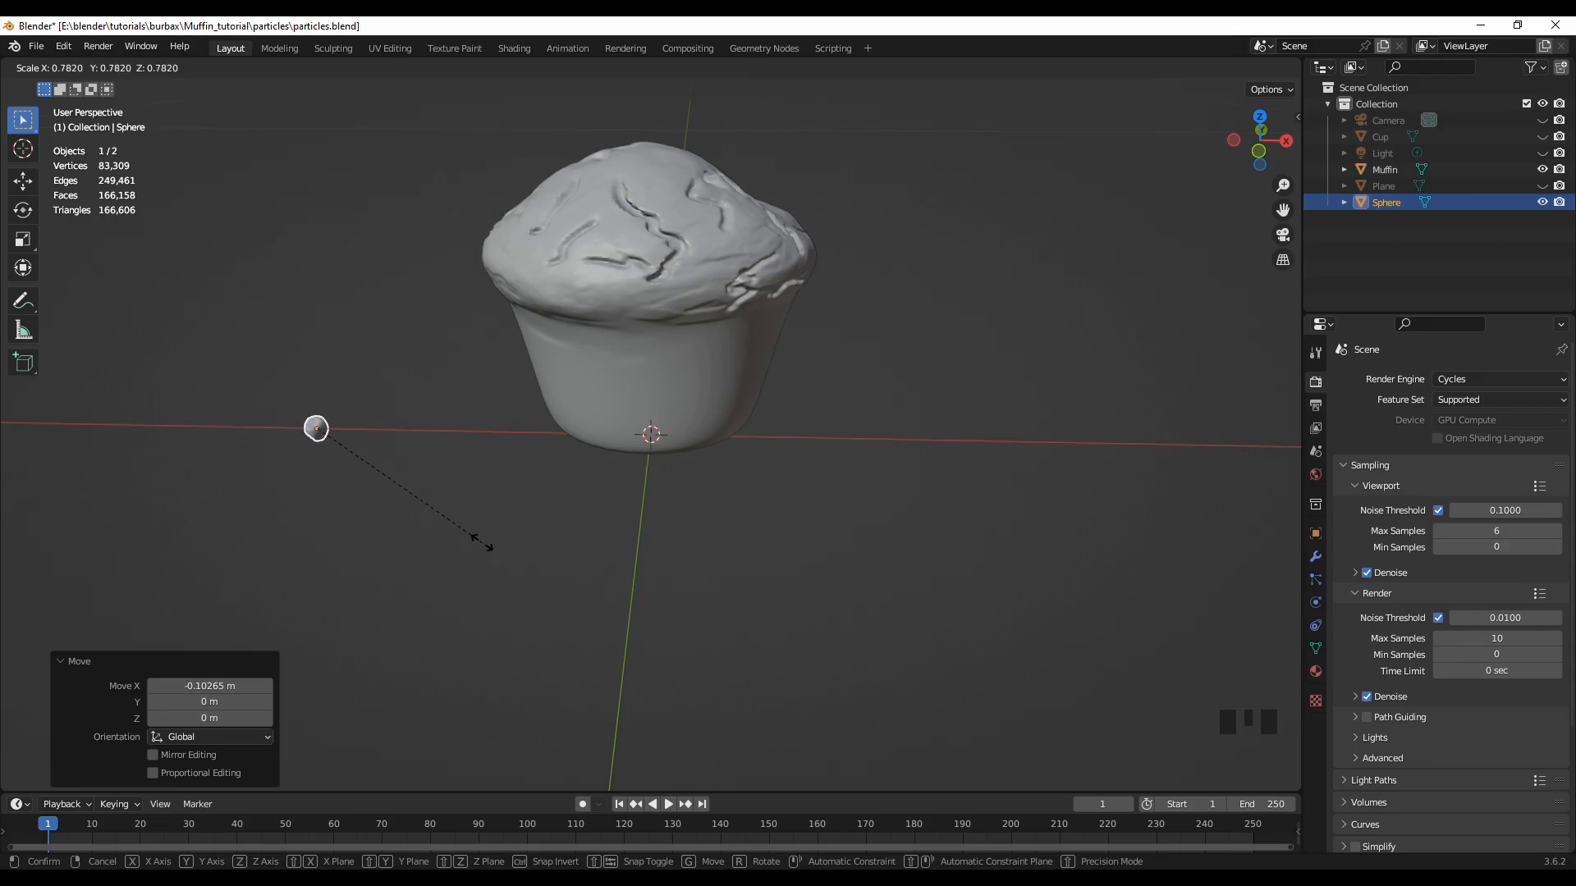
click(475, 544)
scroll(298, 498, up, 2)
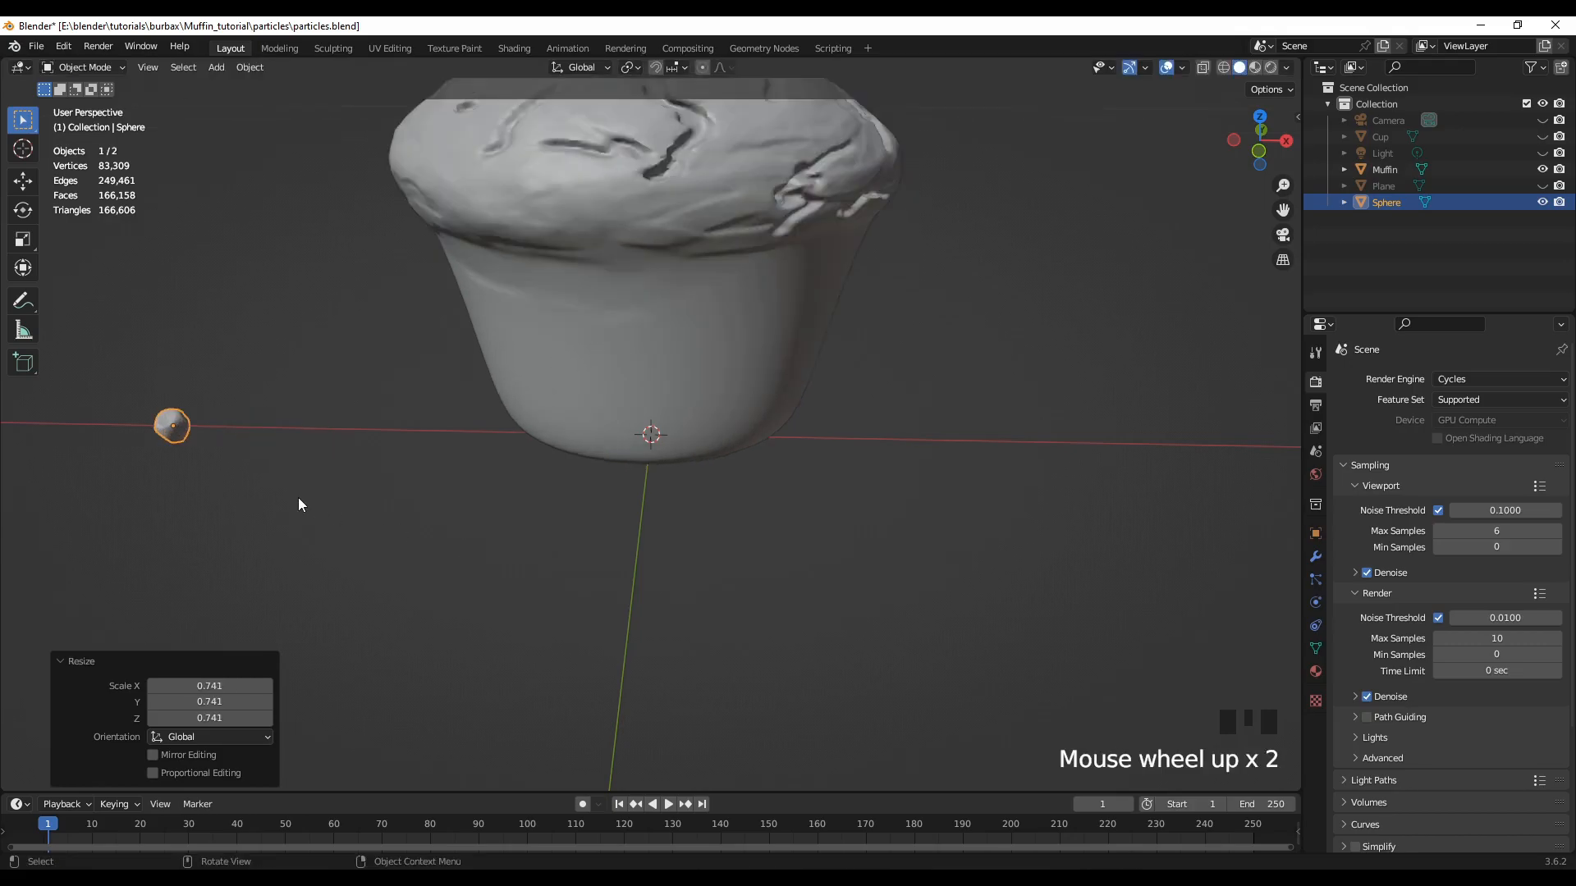
scroll(299, 498, down, 1)
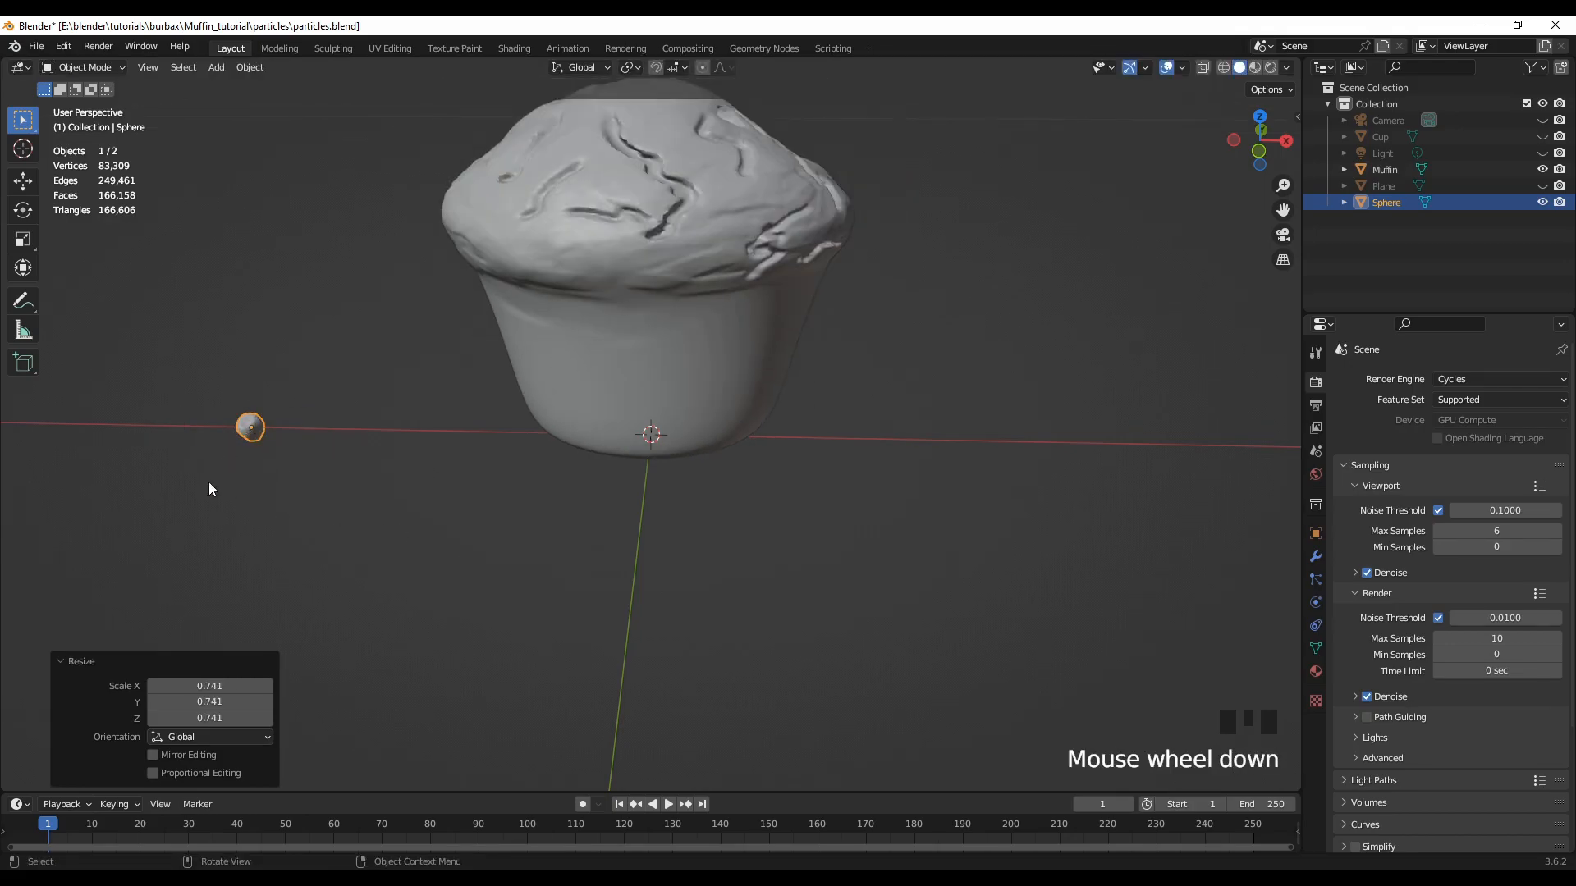
scroll(408, 460, down, 2)
mouse_move(356, 510)
middle_down()
mouse_move(410, 490)
mouse_move(381, 497)
middle_up()
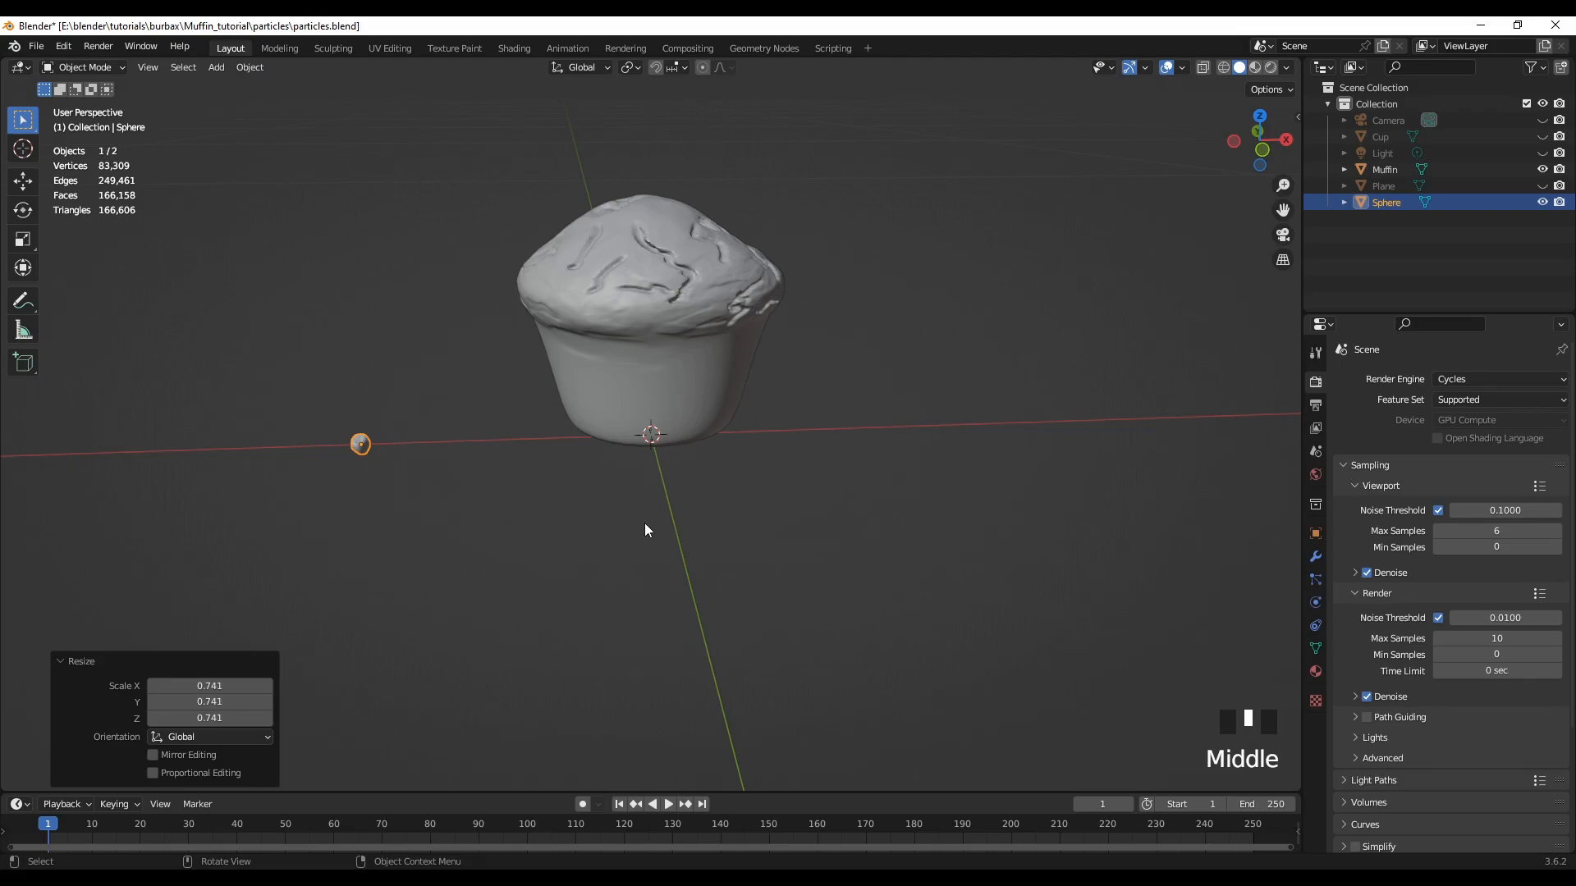
middle_drag(985, 523, 949, 521)
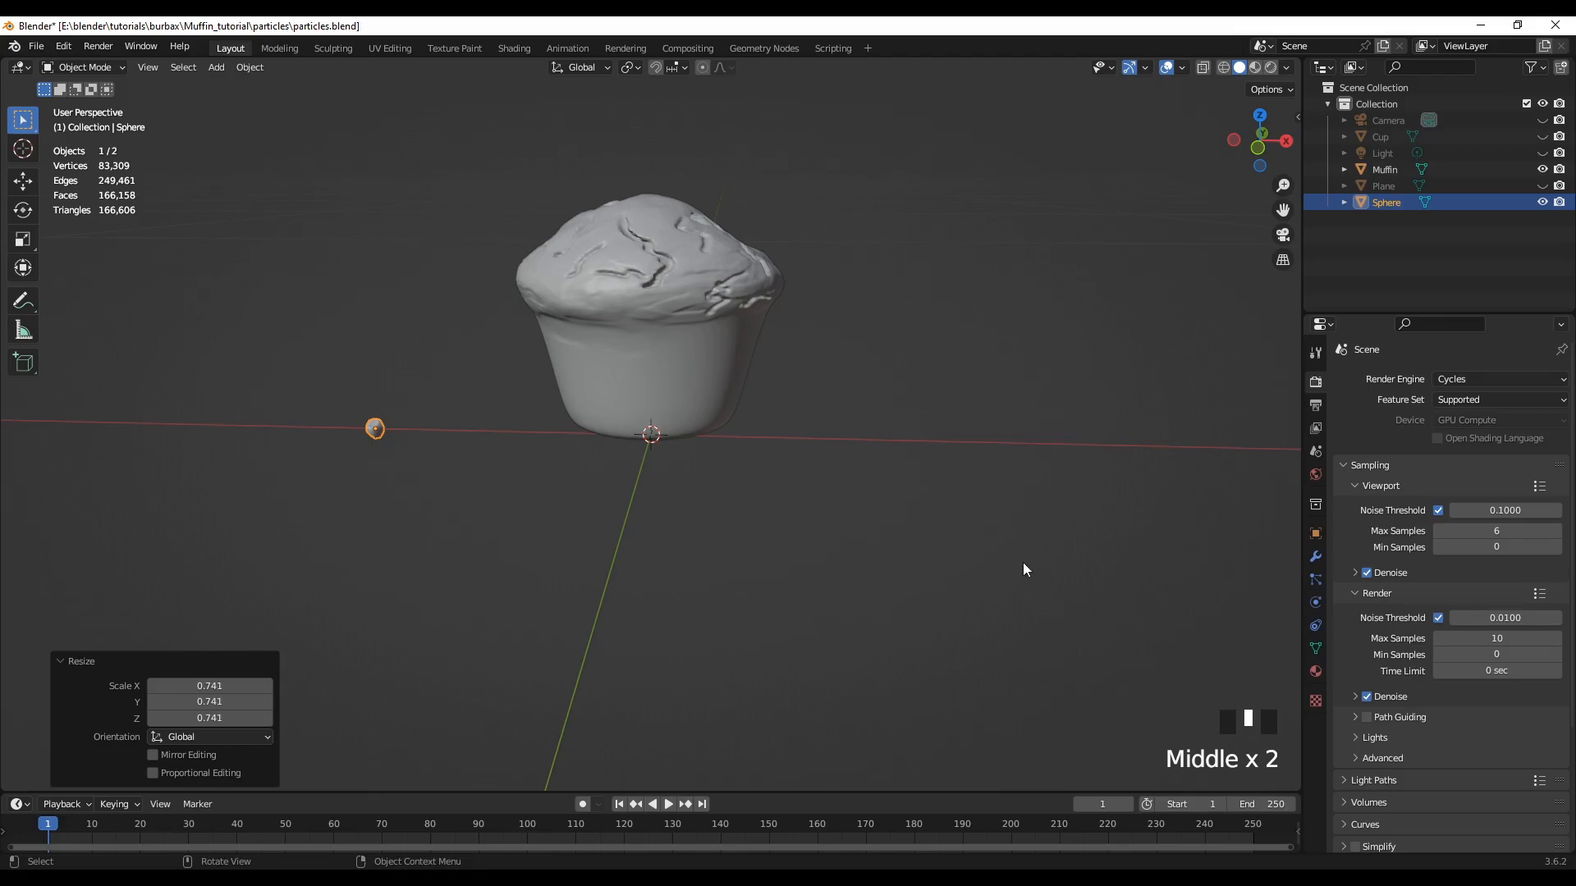
middle_drag(801, 508, 831, 433)
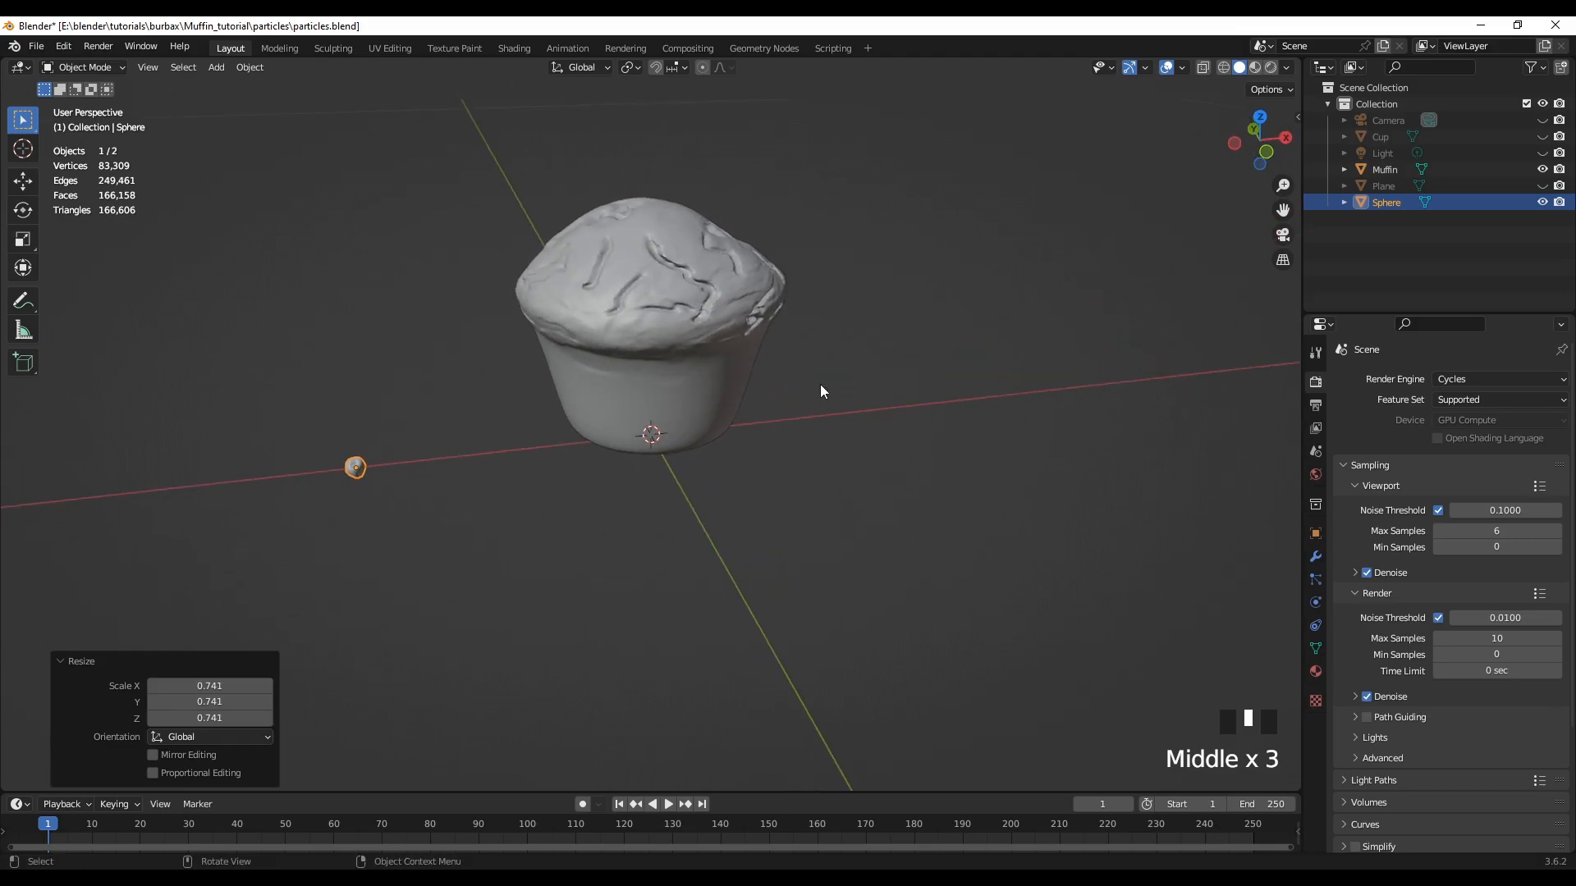
Reveal all the hidden objects in the scene, including the camera, cup, light and plane
click(667, 279)
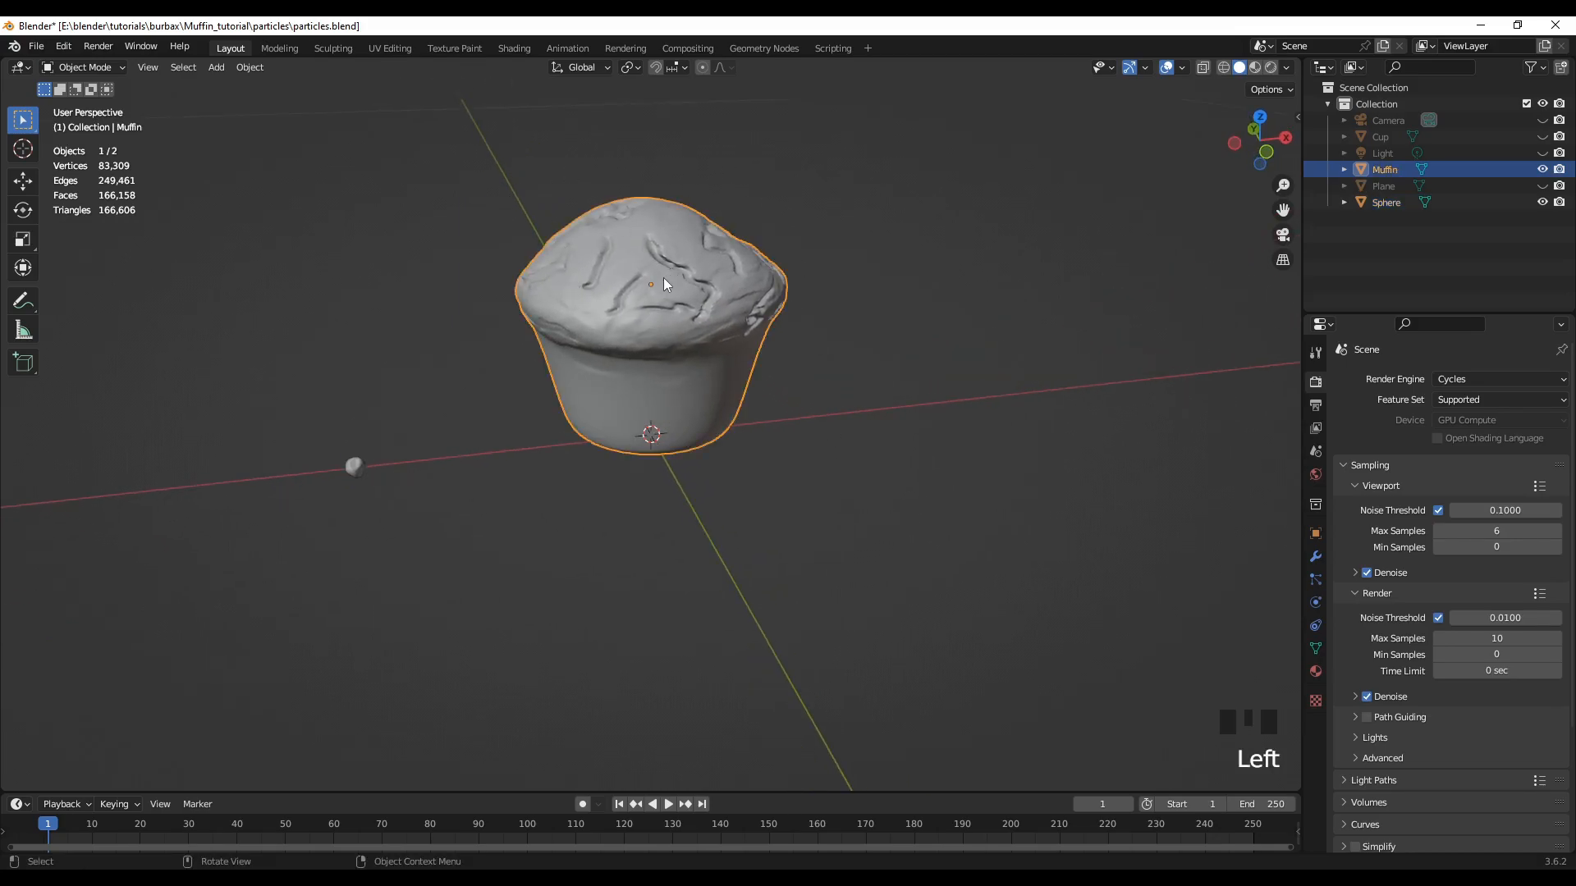
click(834, 512)
middle_drag(856, 575, 826, 564)
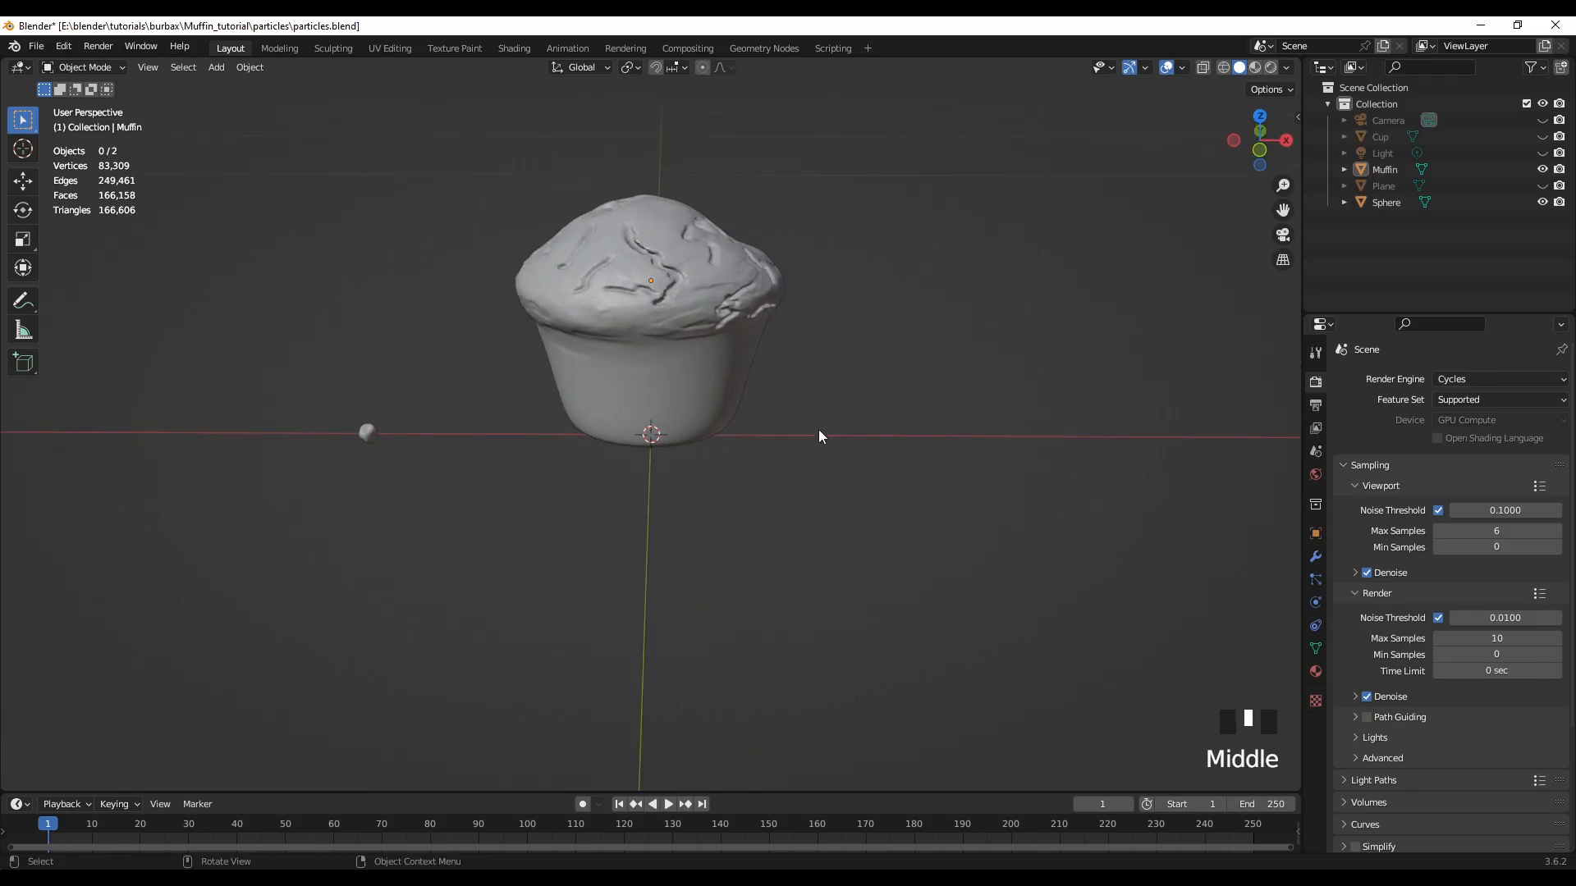
key(alt+h)
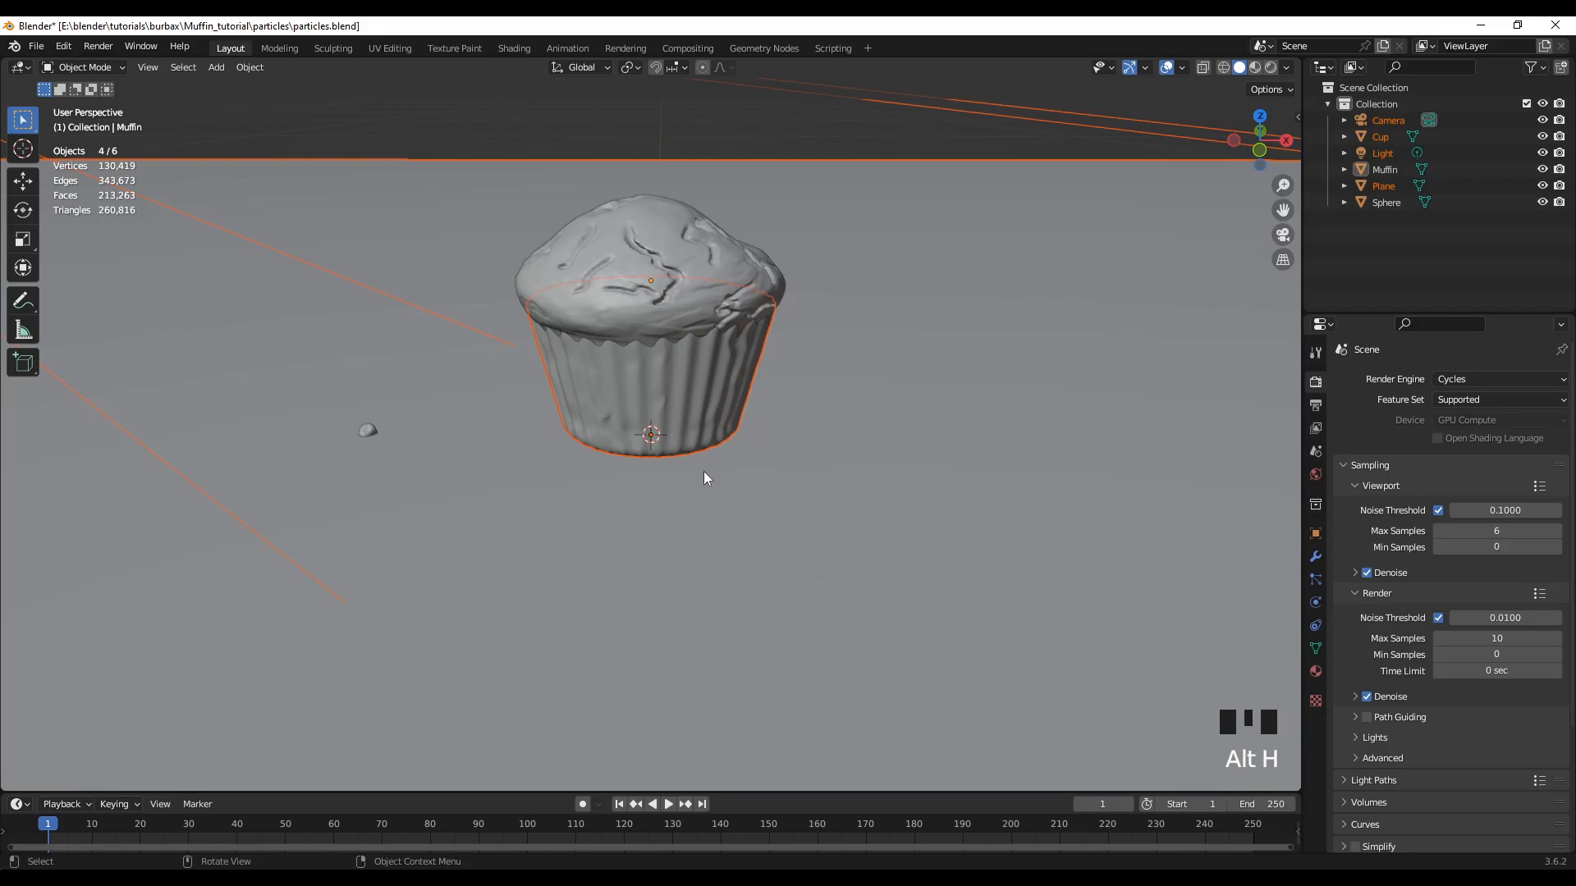
click(420, 195)
middle_drag(561, 499, 476, 499)
Select the muffin and add a new particle system to it
click(364, 438)
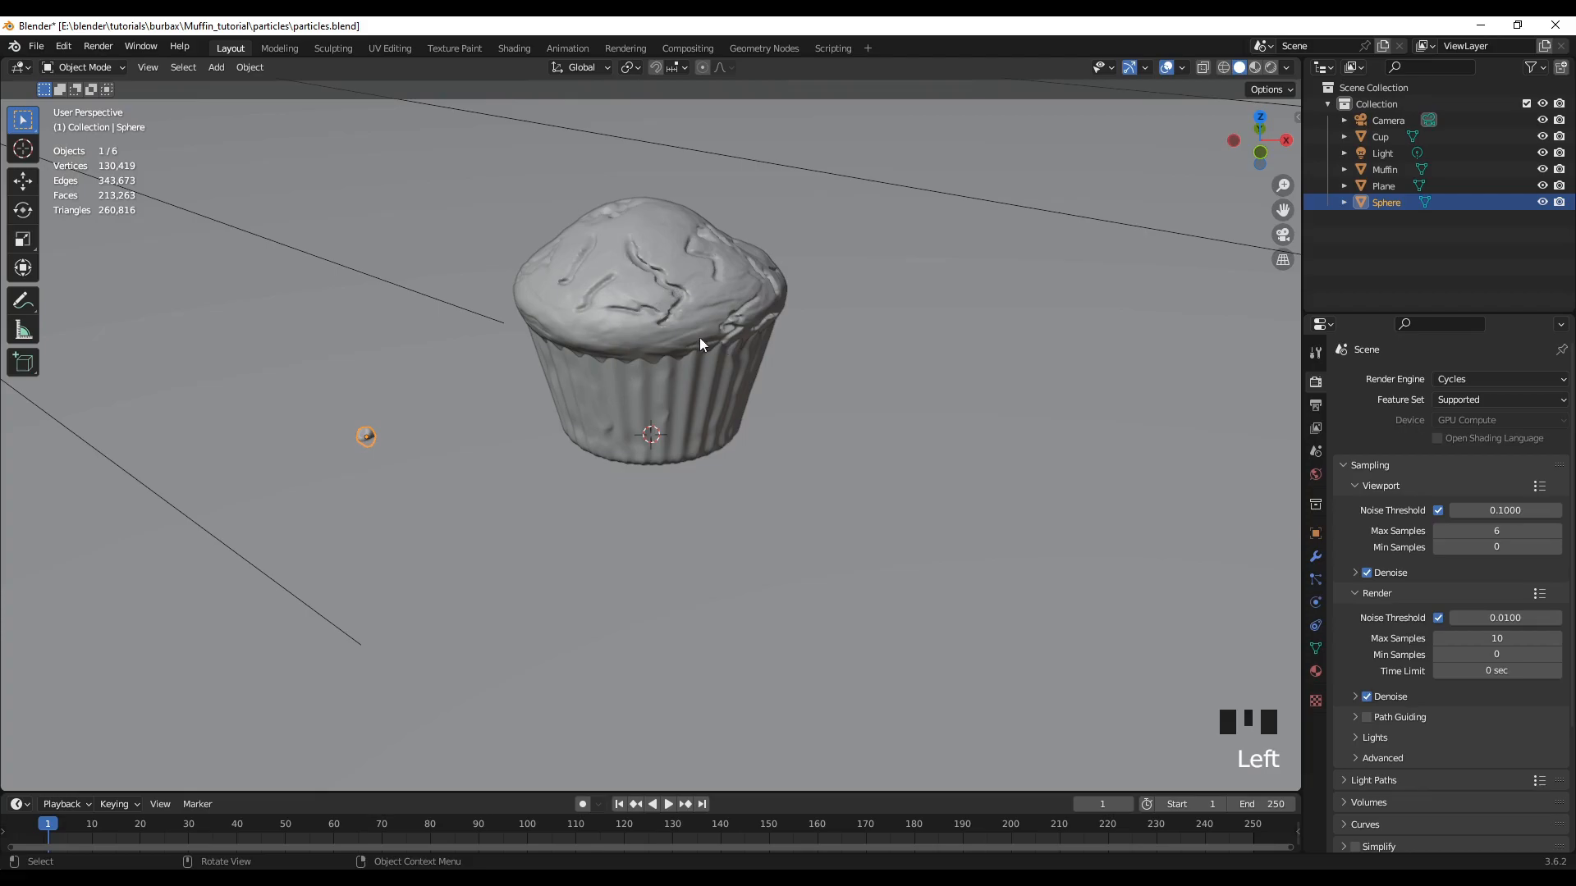
click(652, 263)
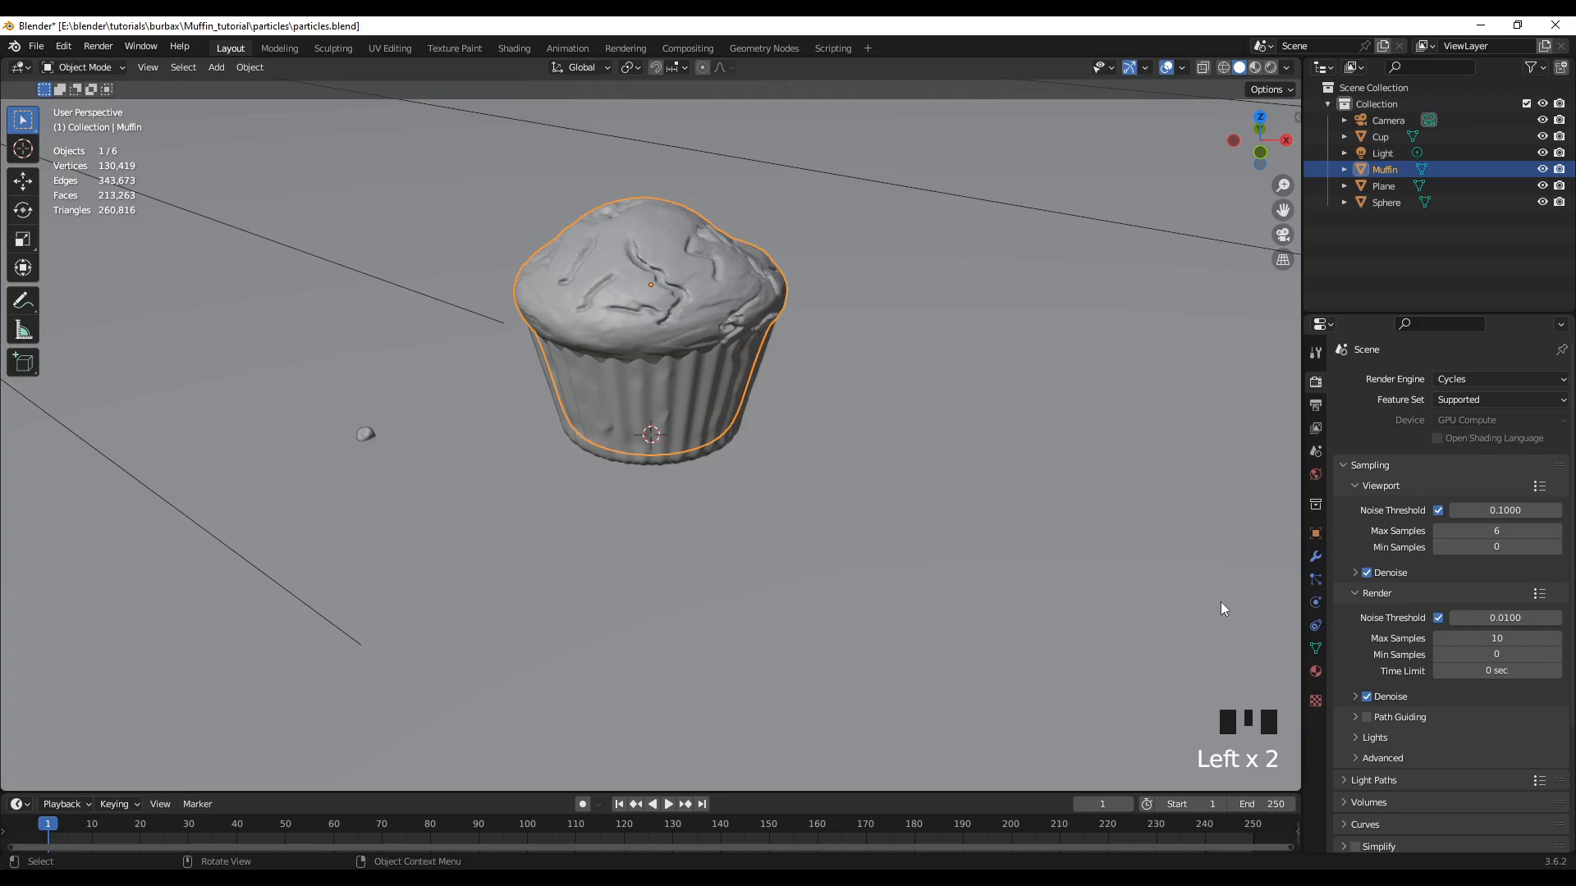
click(1316, 581)
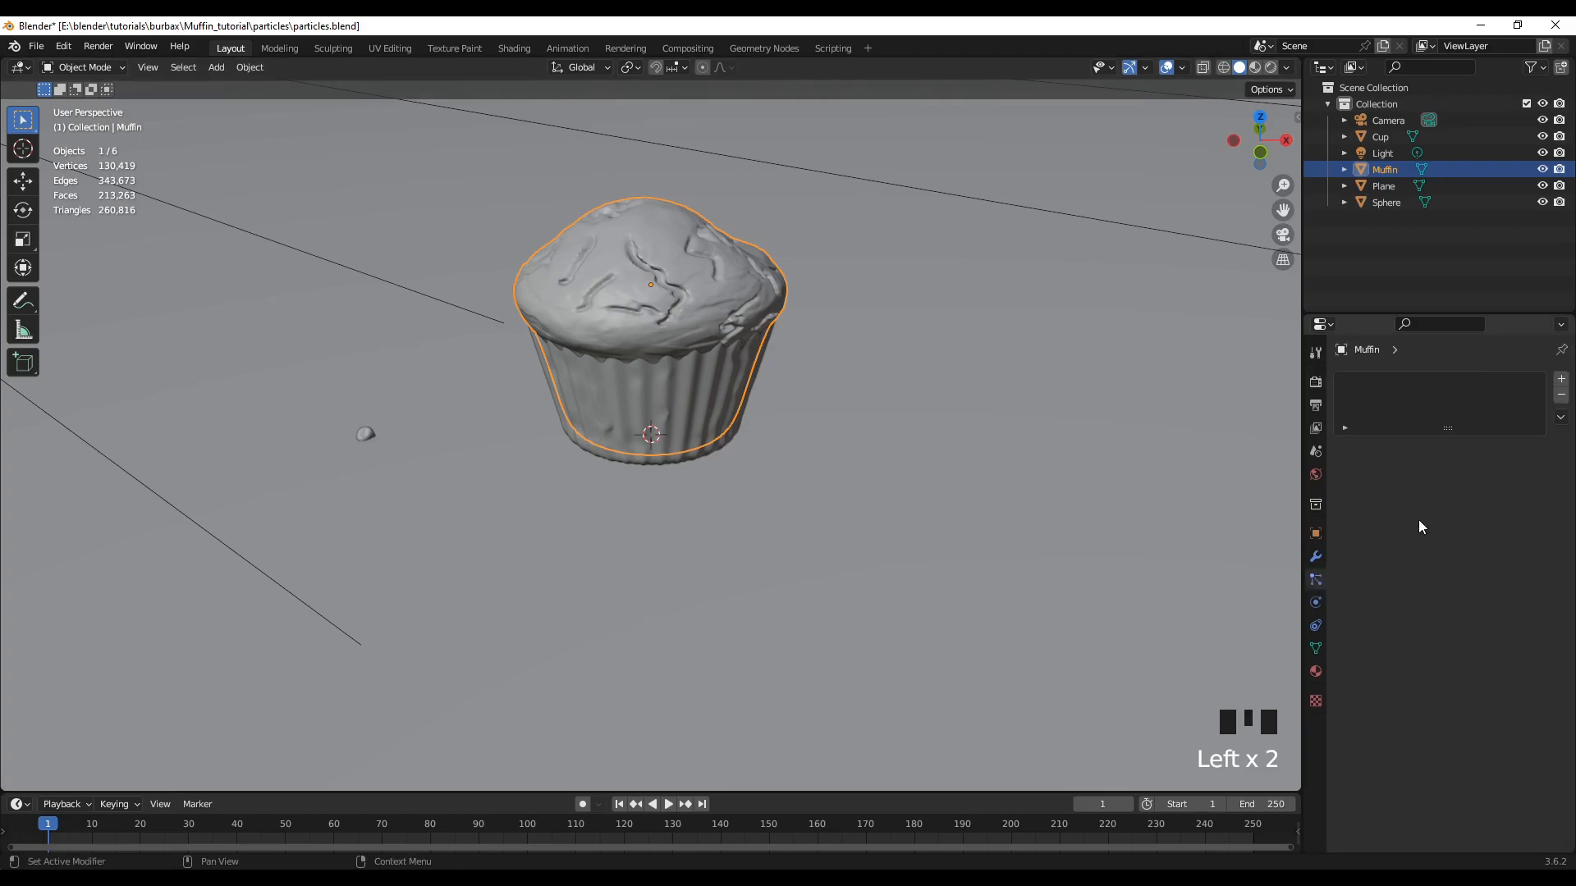
click(1561, 381)
scroll(768, 504, down, 2)
scroll(766, 502, down, 3)
scroll(763, 504, up, 3)
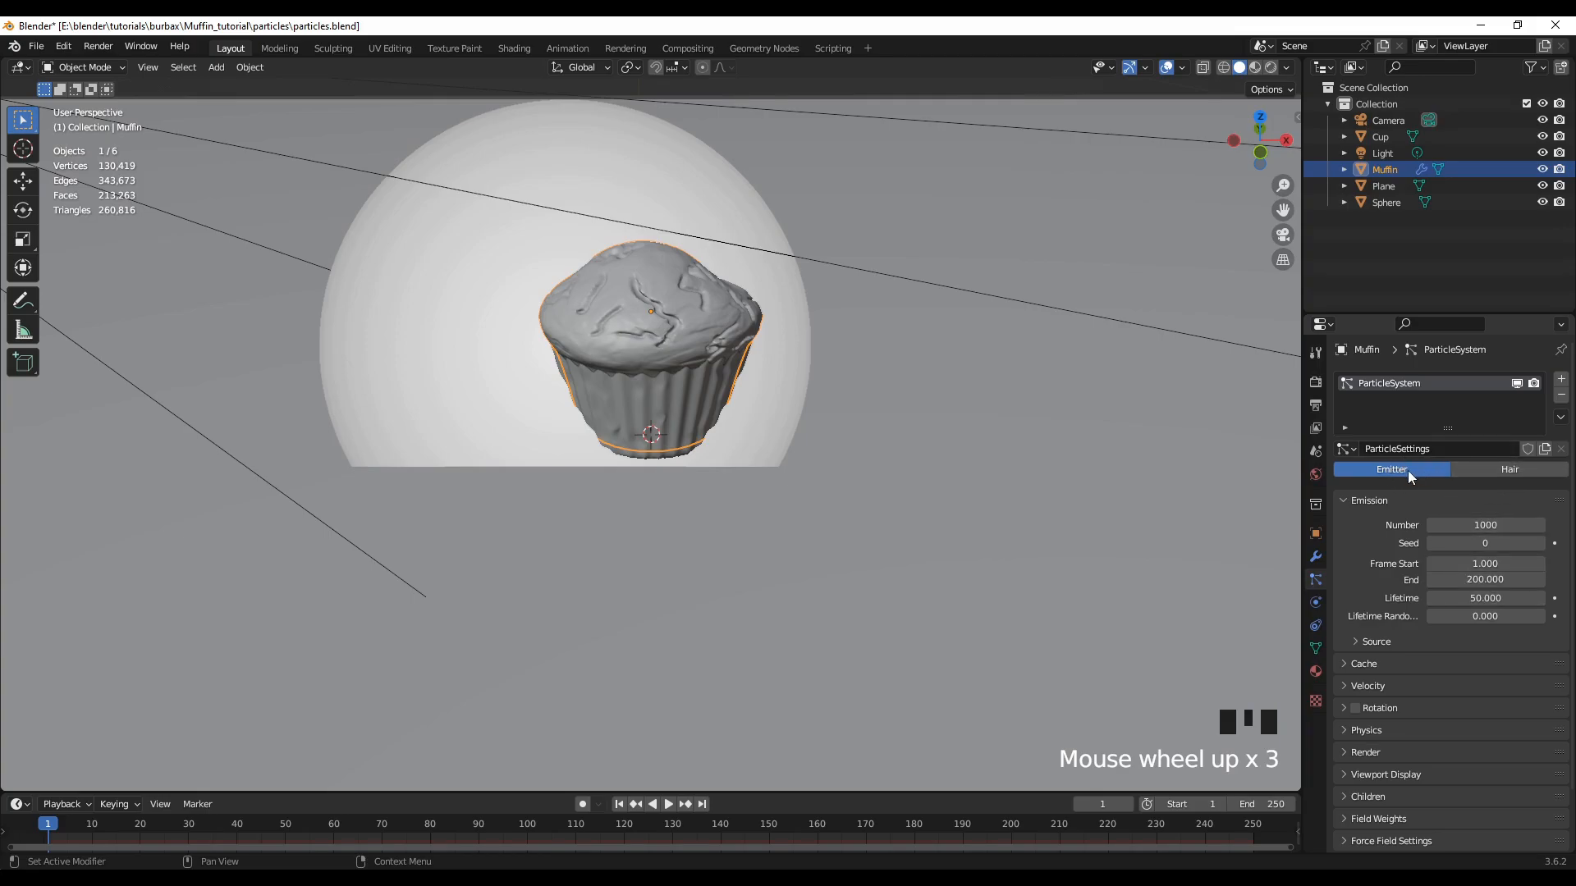
Change the muffin's particle system type to Hair and set its emission number to 21
click(1509, 471)
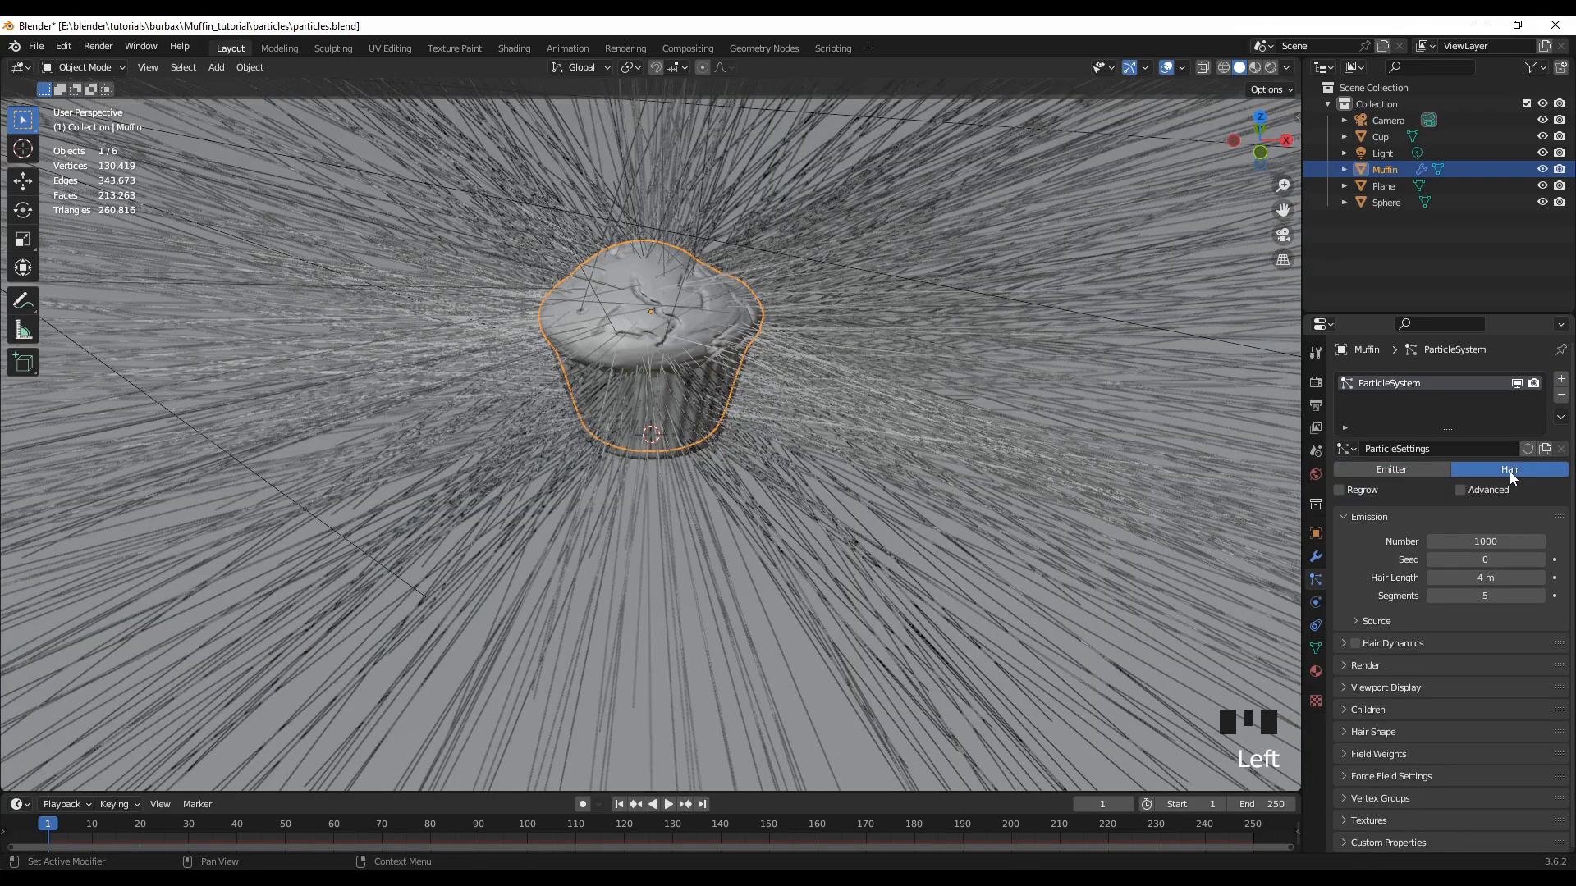
scroll(789, 494, down, 4)
scroll(790, 490, up, 6)
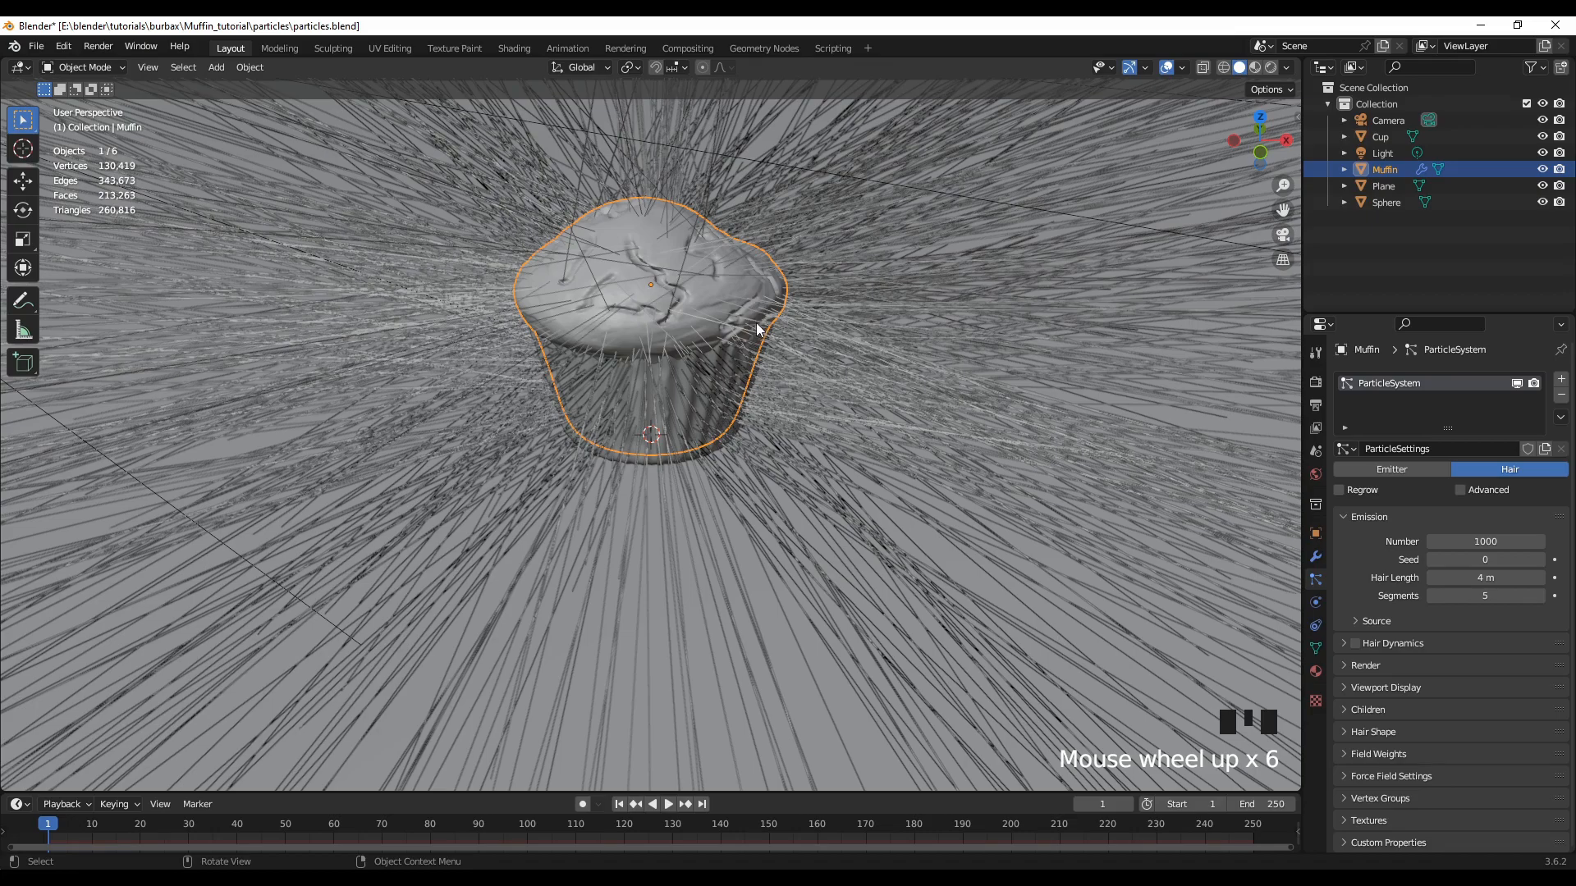
click(1481, 538)
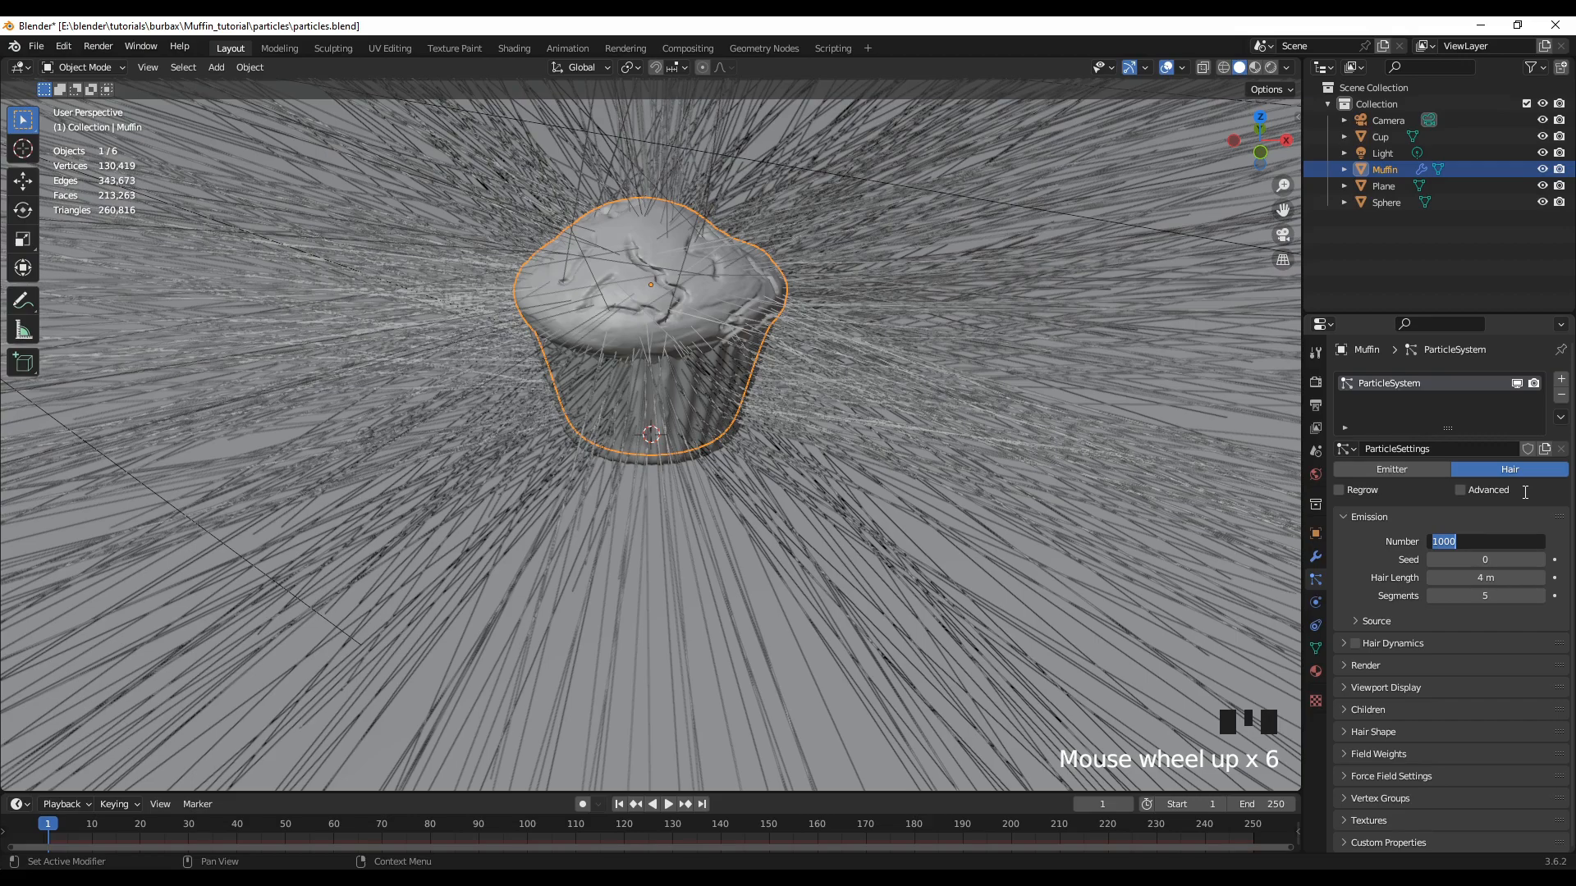
text(21)
key(Return)
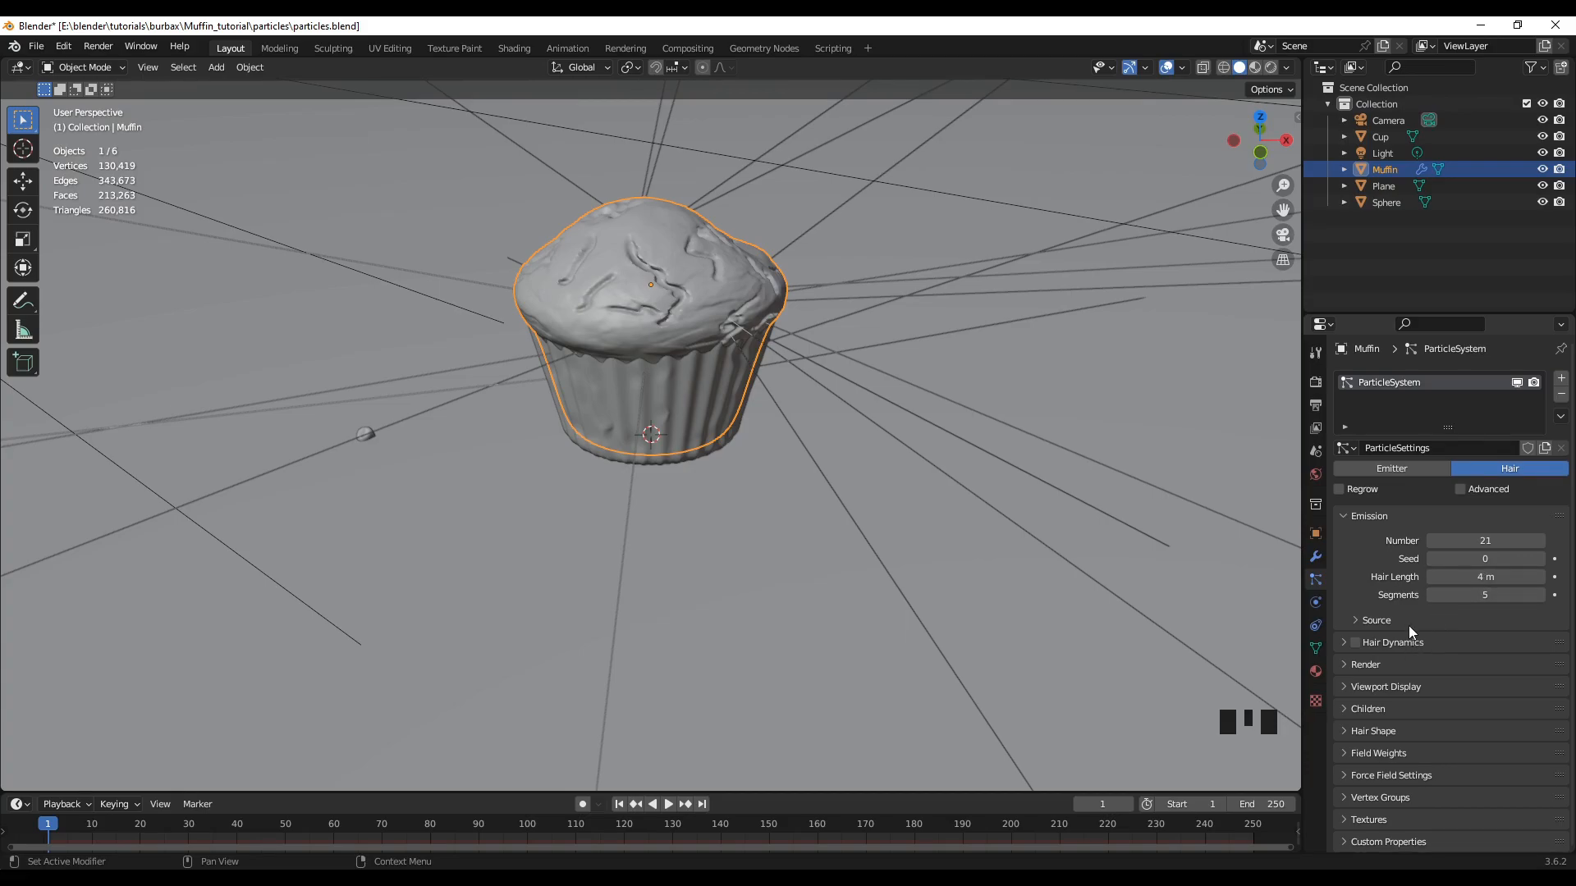
Render the muffin's hair particles as Object, with the sculpted Sphere as the instance object
click(1376, 621)
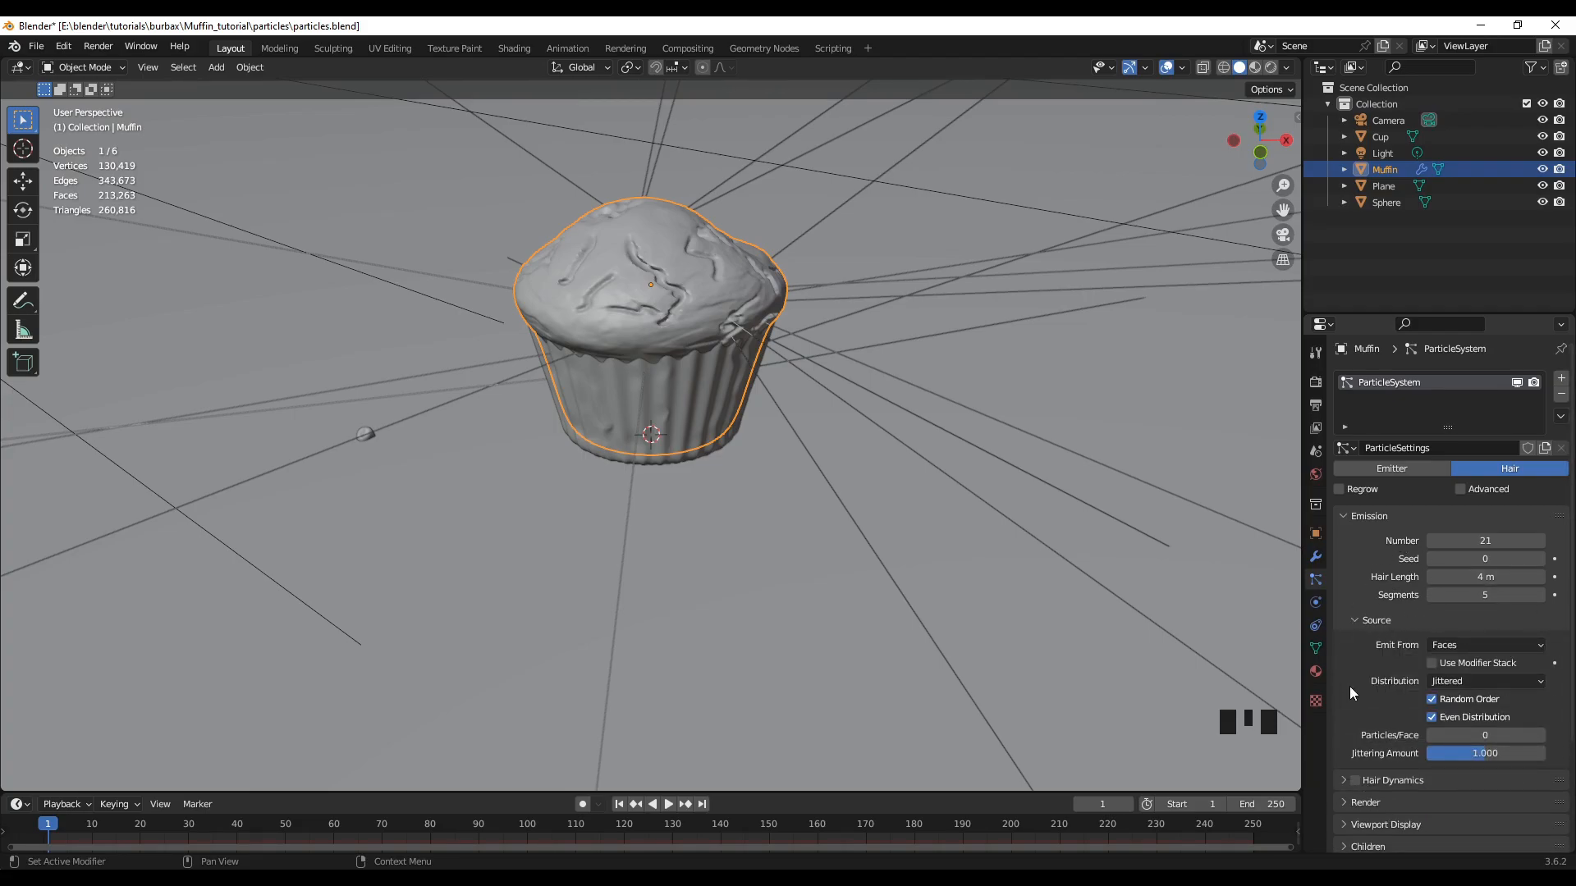
scroll(1350, 657, down, 3)
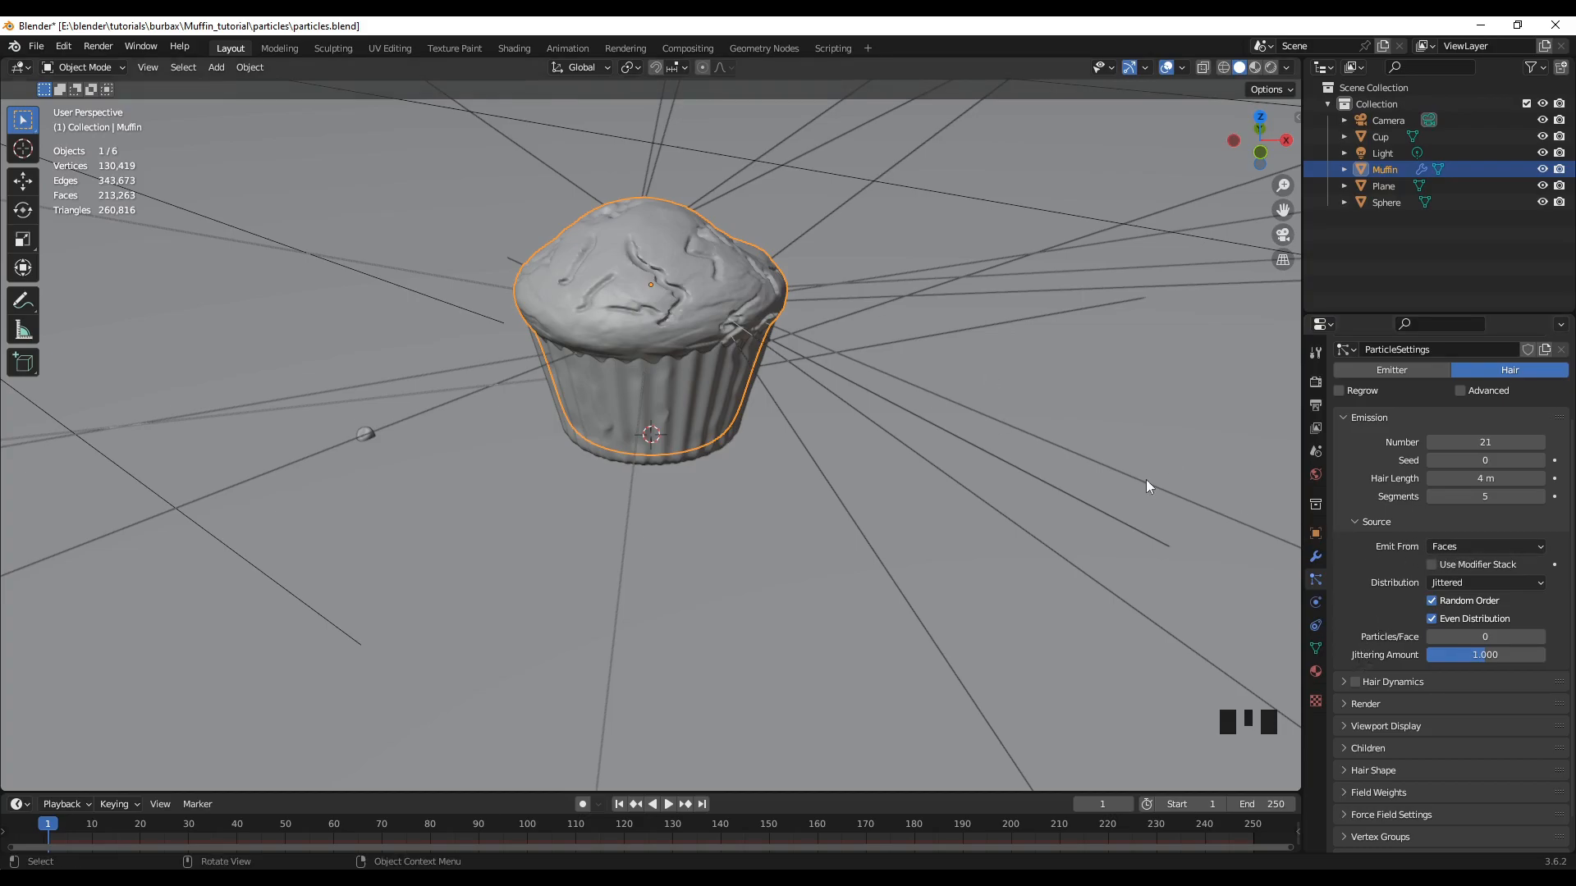
scroll(1414, 599, down, 1)
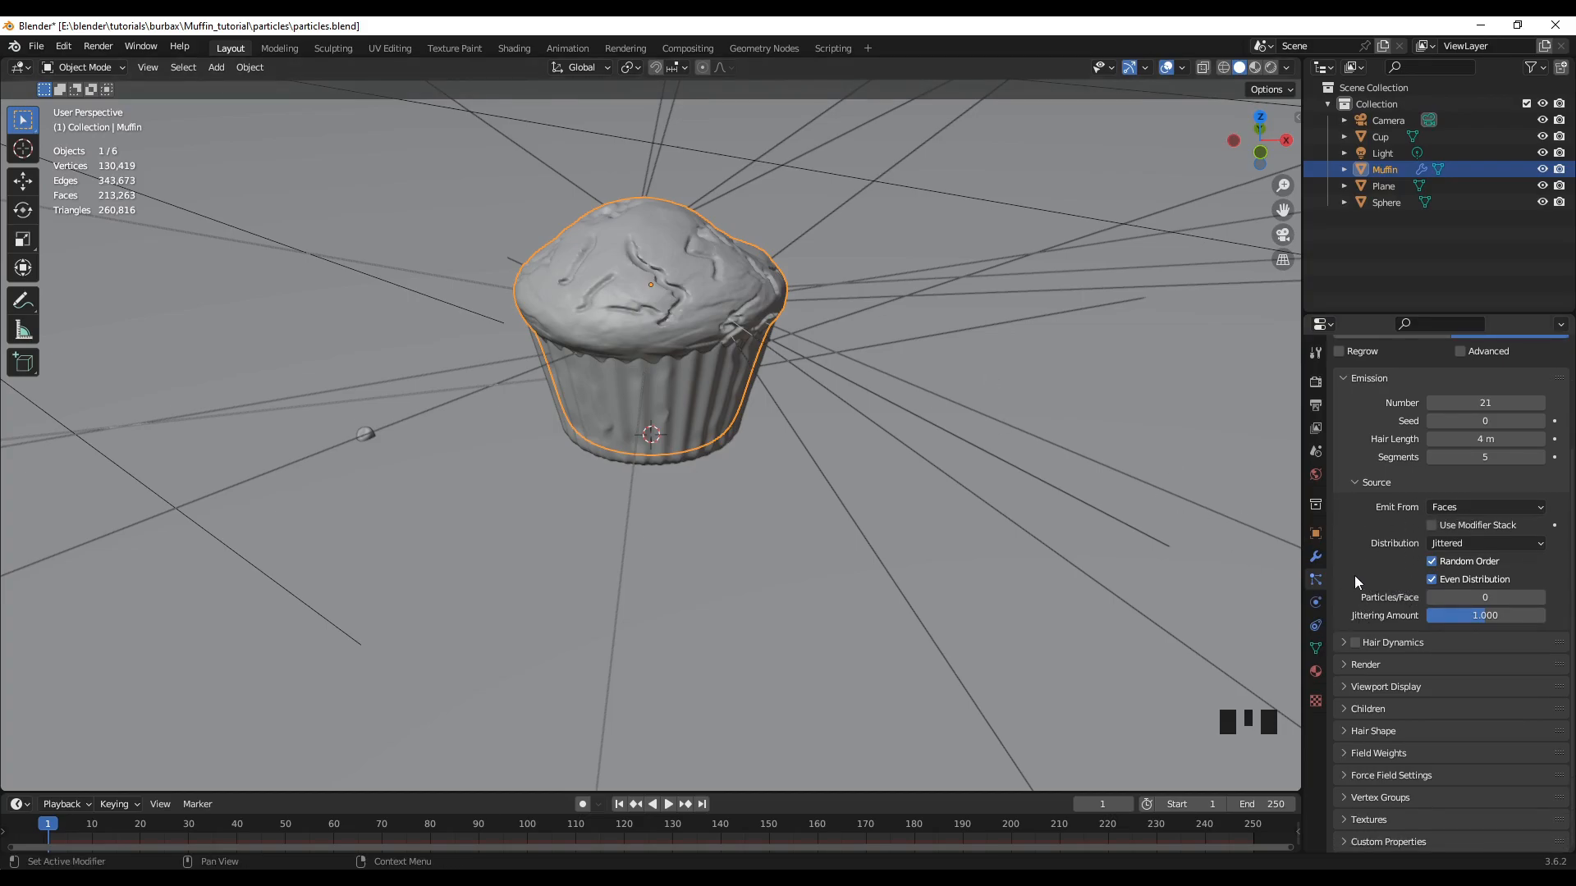
click(1343, 642)
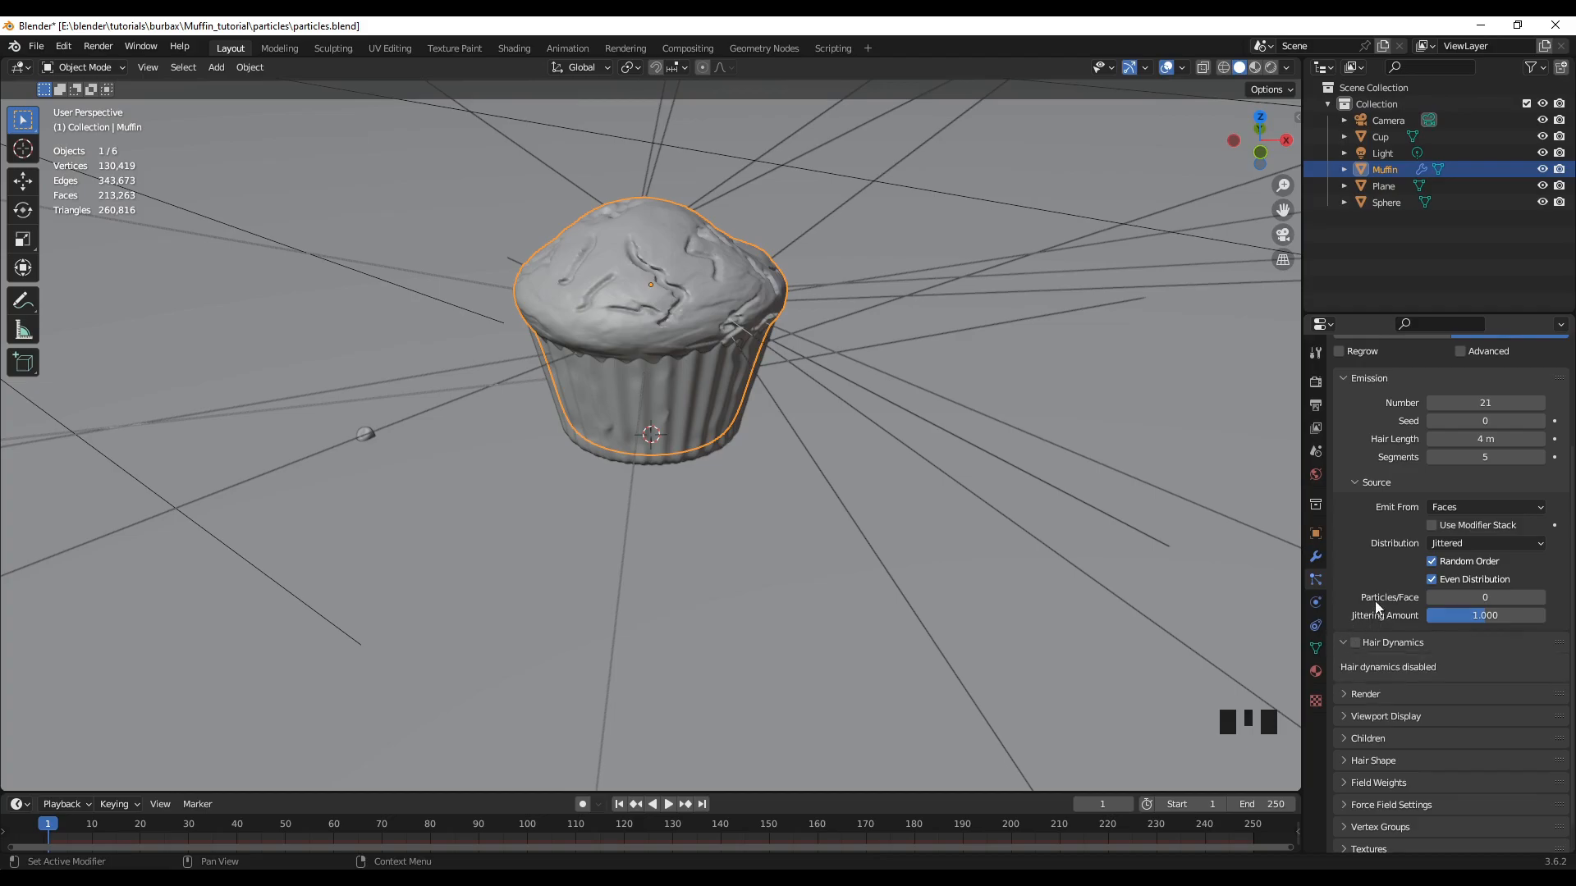
scroll(1381, 616, down, 1)
click(1349, 668)
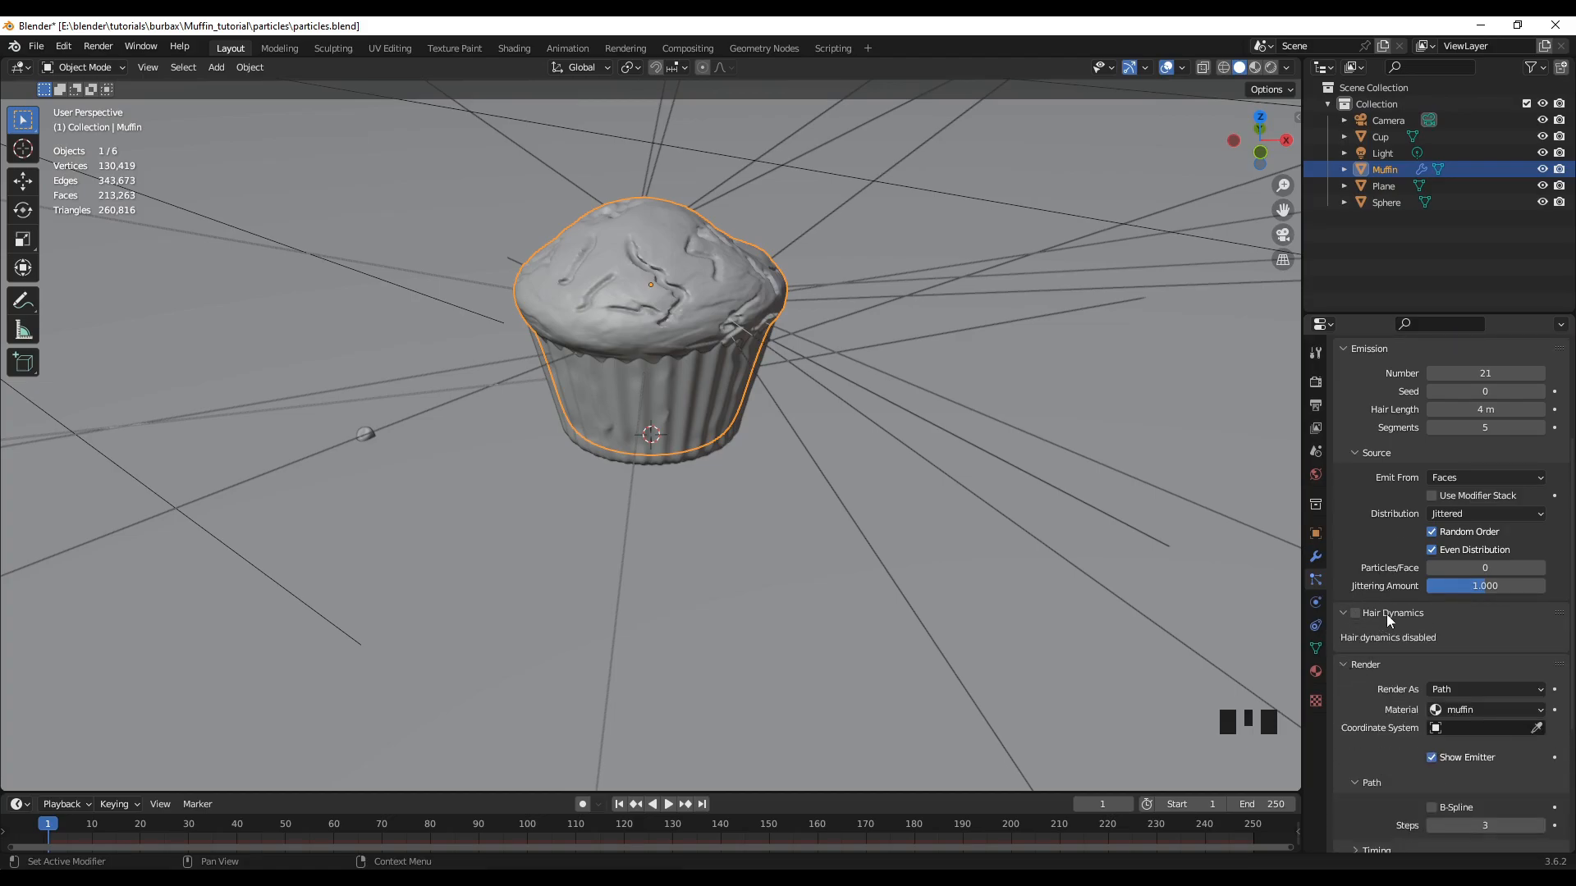
scroll(1386, 616, down, 3)
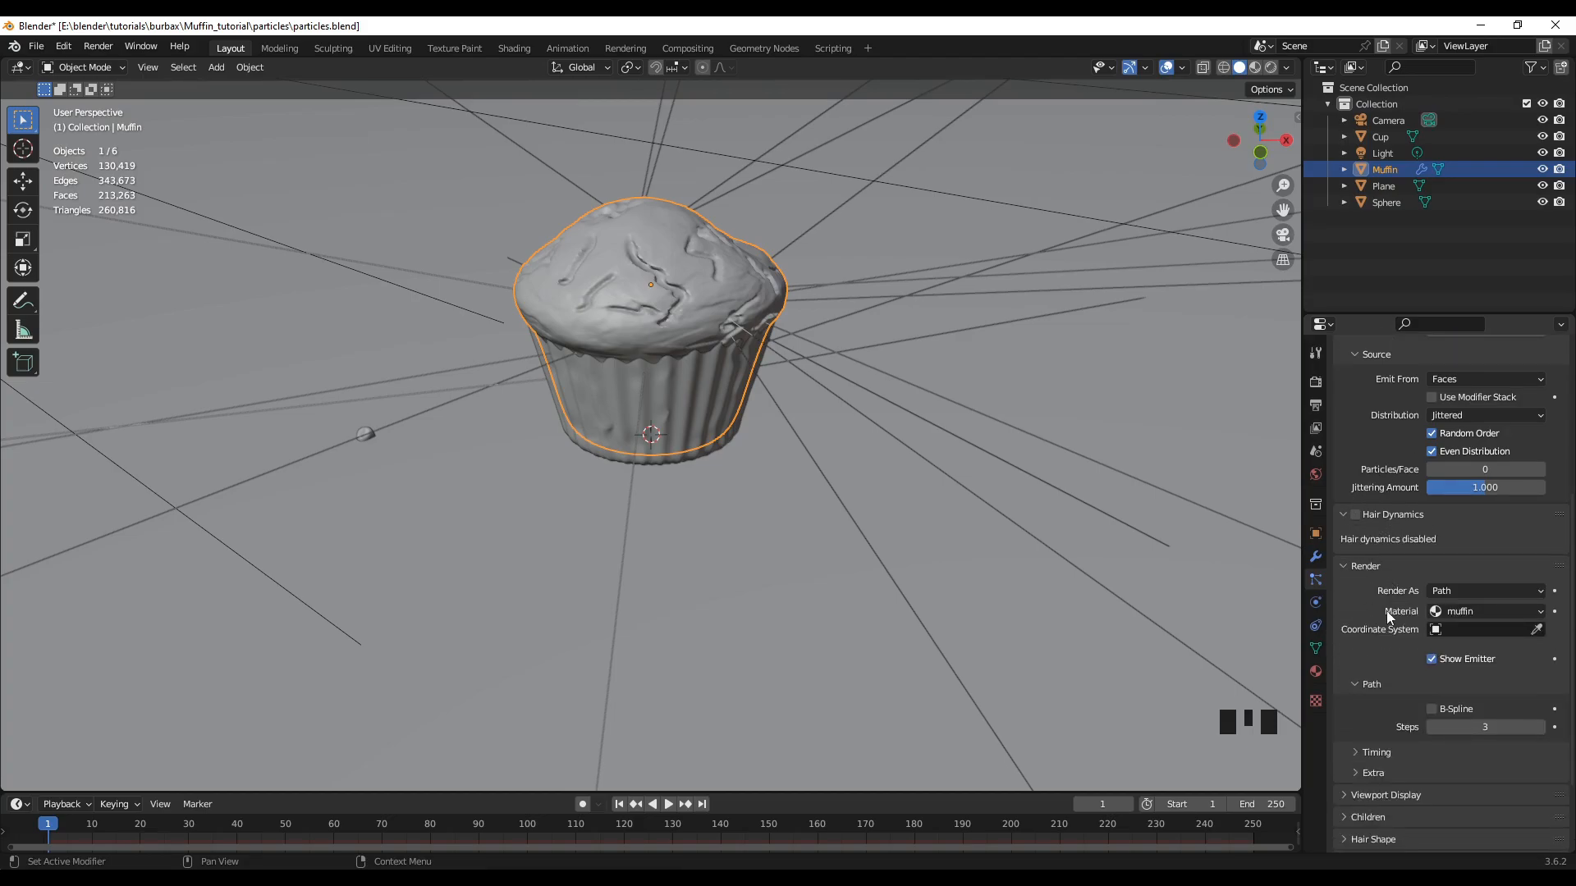
click(1469, 590)
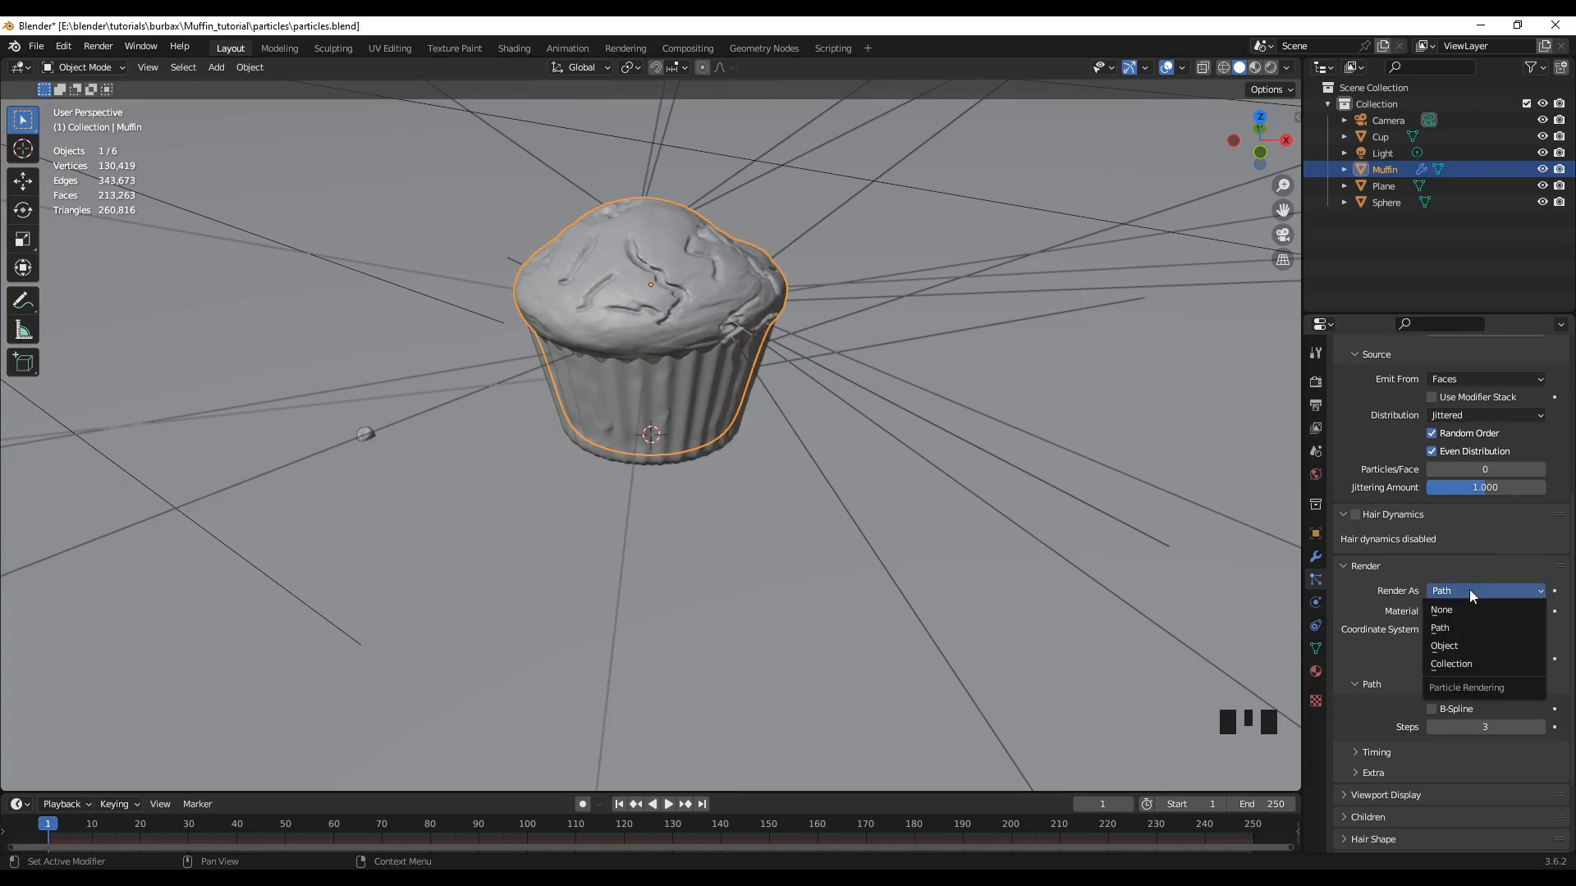
click(1447, 648)
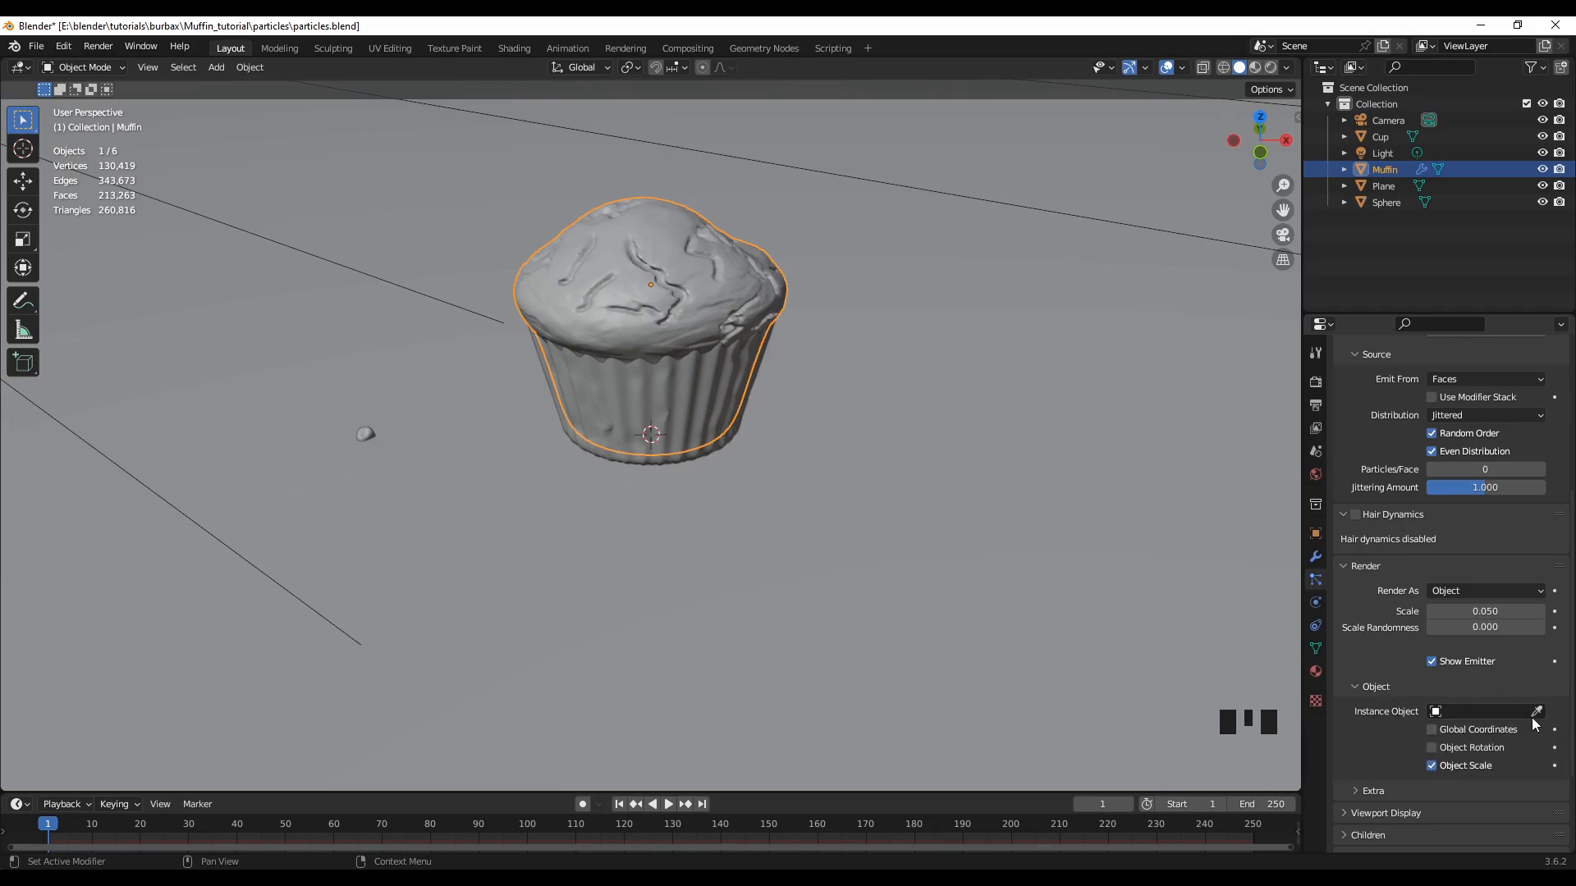
click(1513, 712)
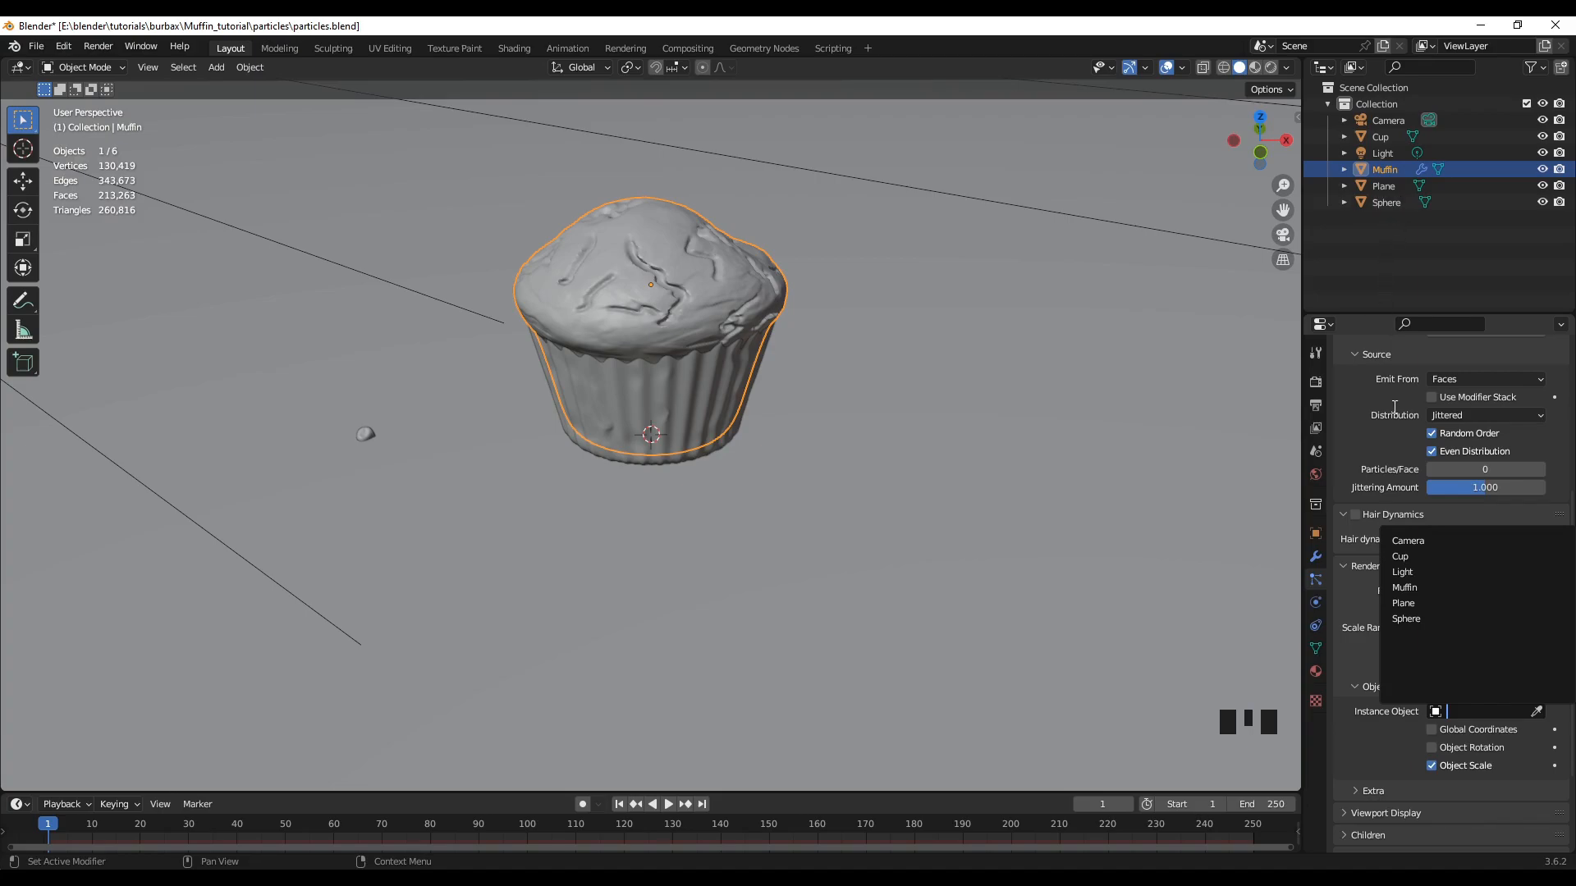
click(1405, 619)
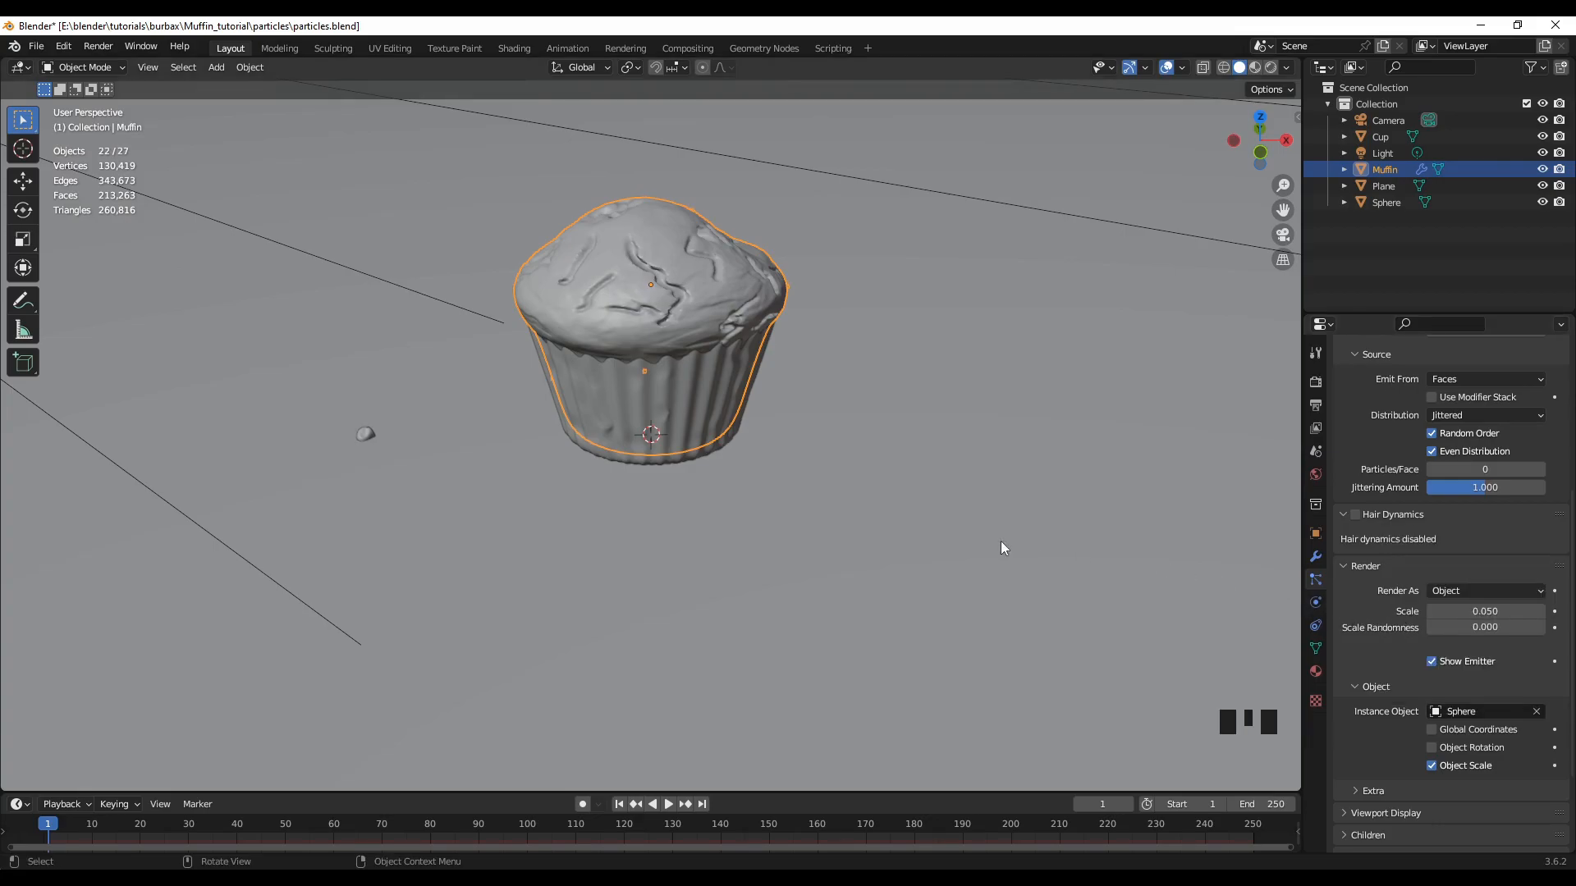
Hide the cup in the viewport so the particles on the muffin's lower body are exposed
middle_drag(732, 430, 550, 480)
scroll(628, 382, up, 3)
middle_drag(778, 427, 928, 391)
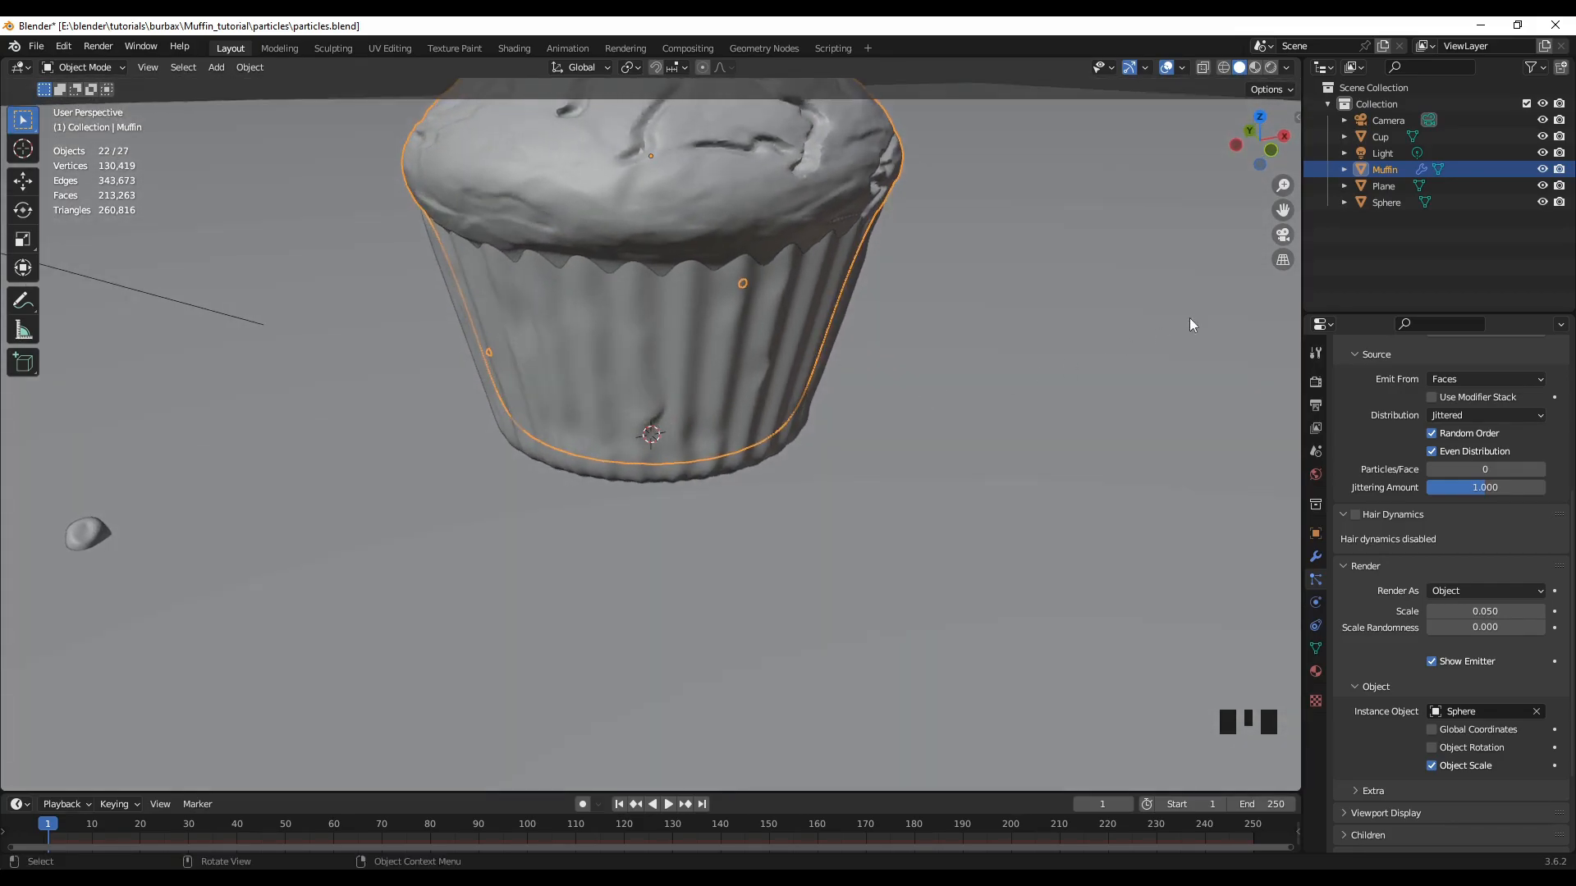
click(1542, 137)
scroll(788, 443, down, 4)
middle_drag(785, 433, 746, 436)
Set the muffin's hair emission number to 100
scroll(1432, 501, up, 5)
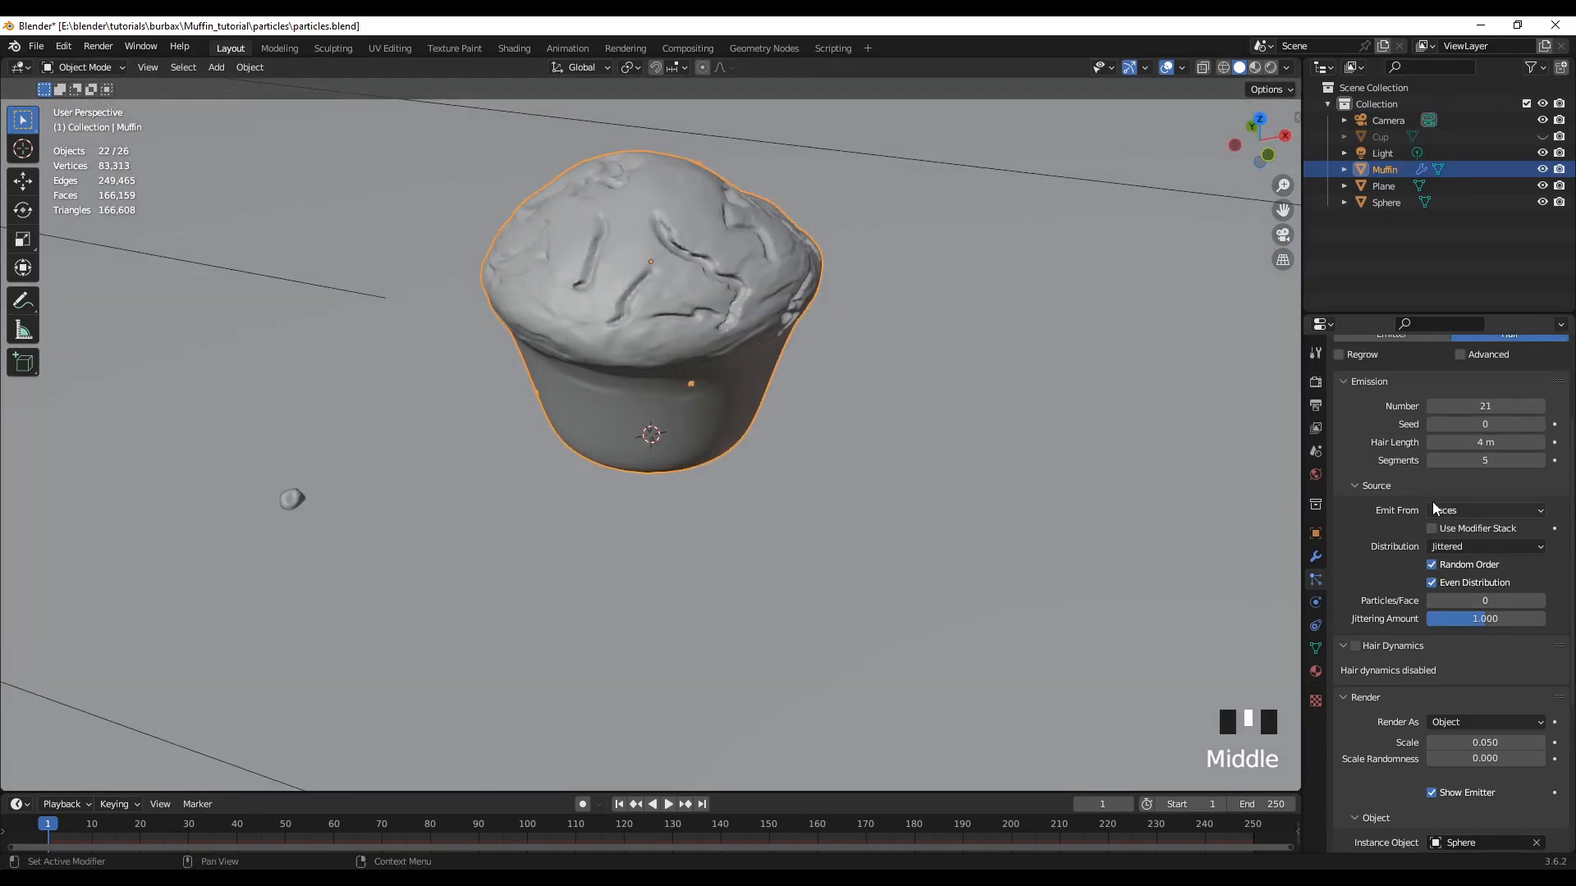
click(1490, 469)
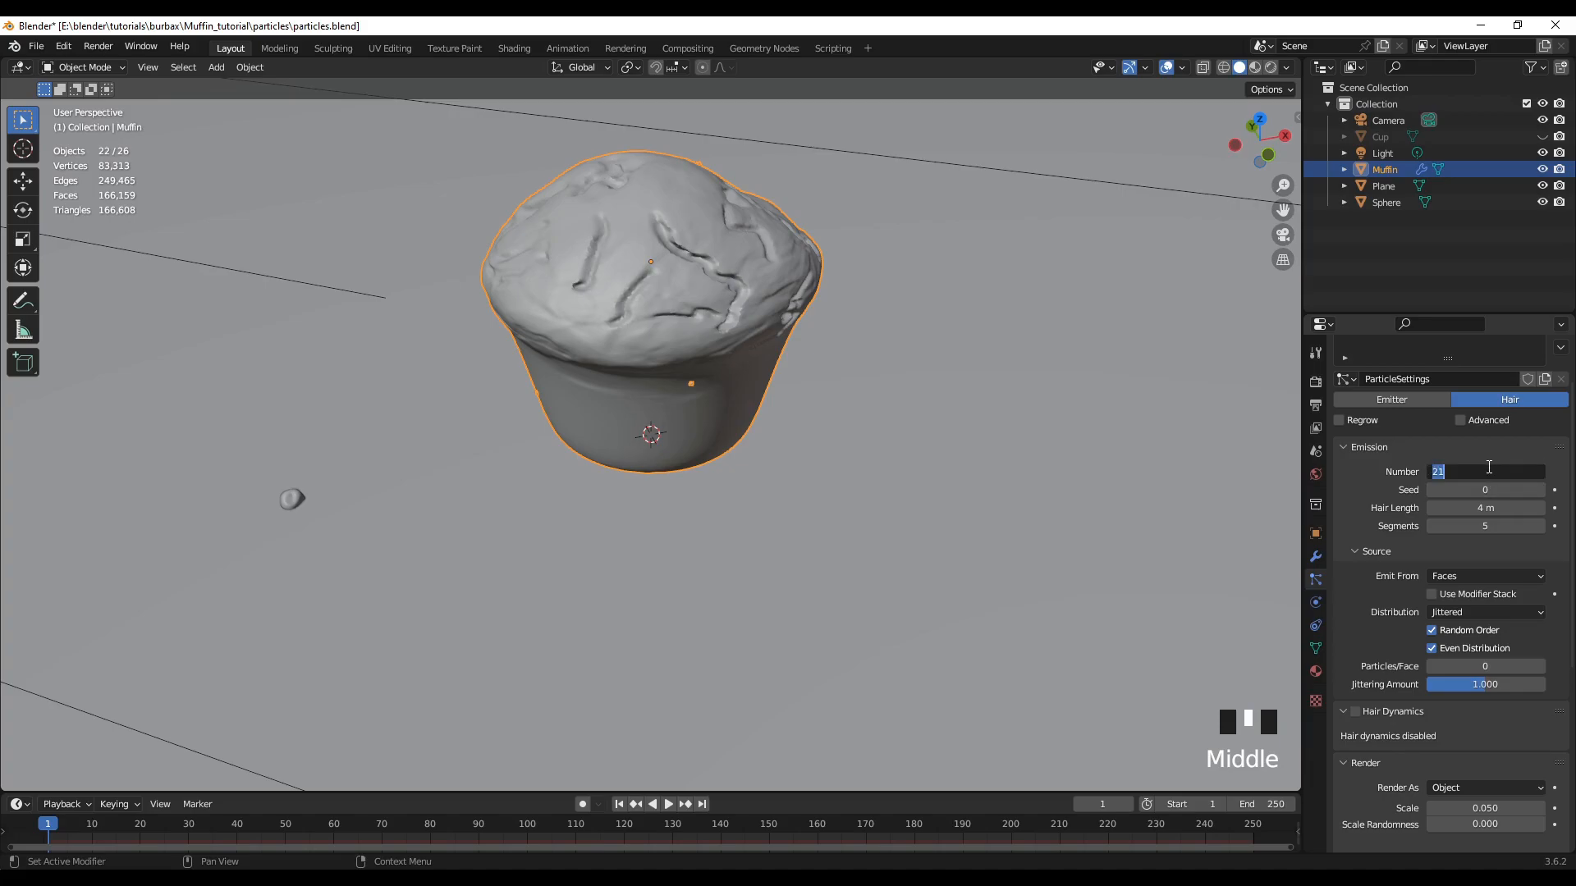
text(100)
key(Return)
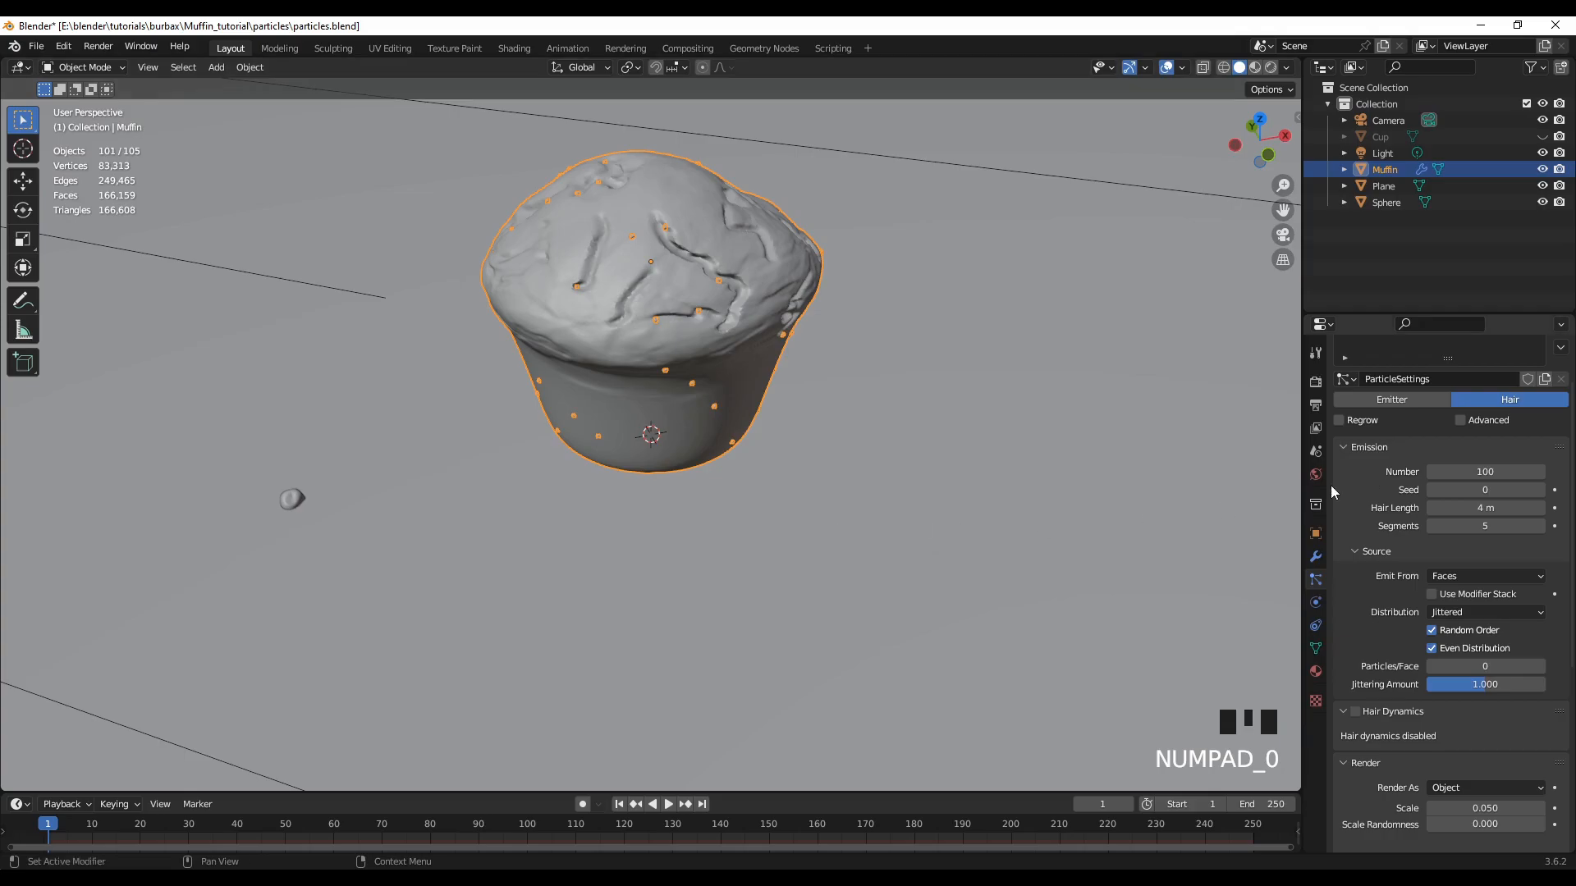
Set the render scale of the muffin's particles to 0.2
middle_drag(670, 492, 528, 397)
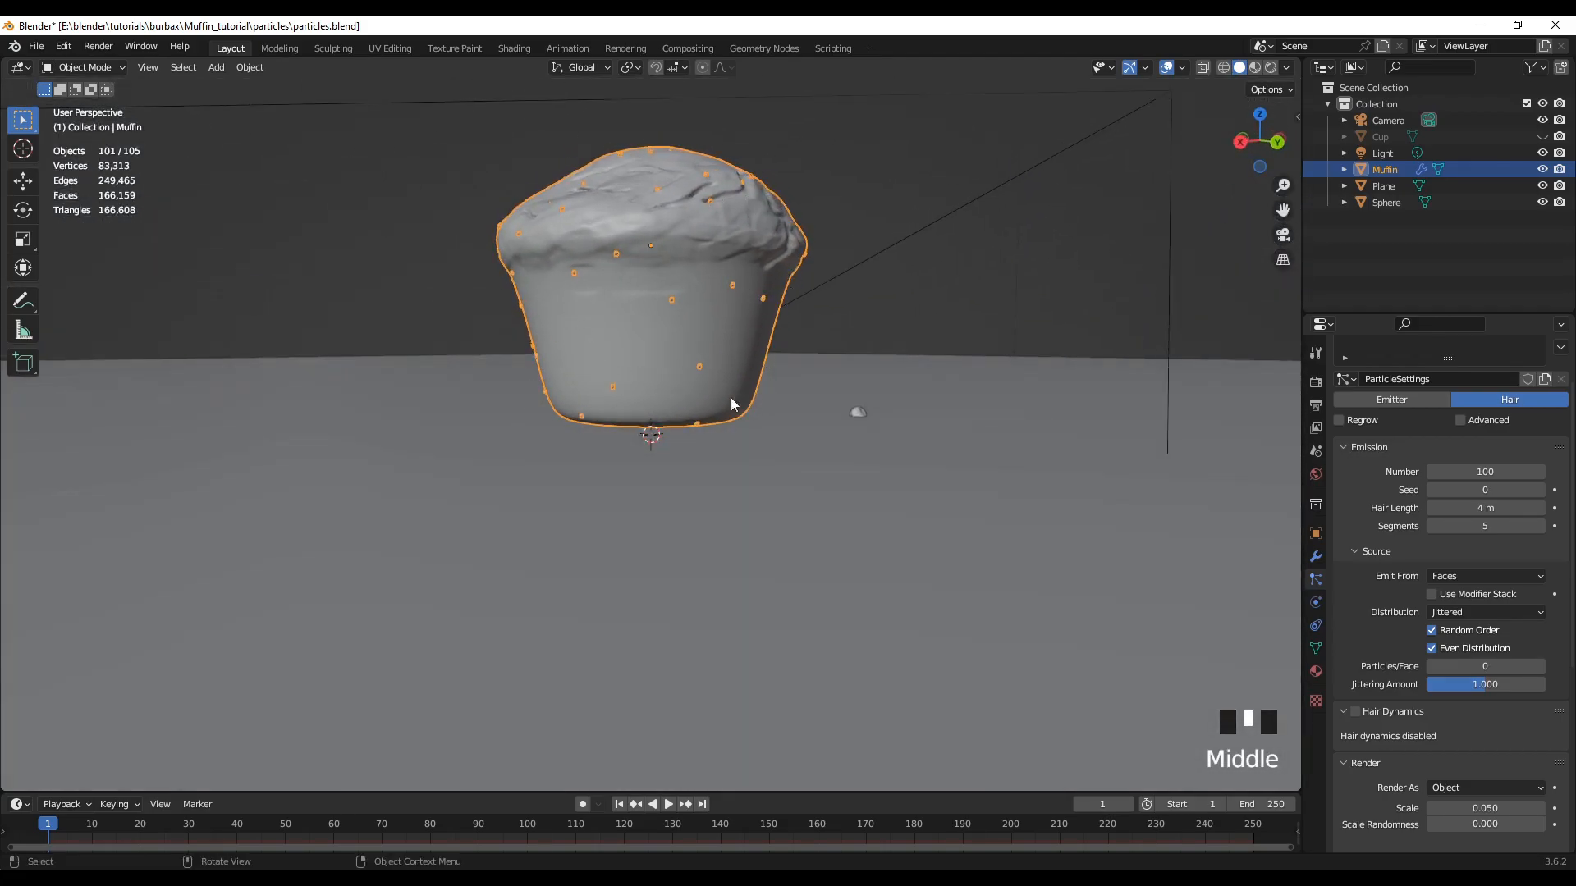
middle_drag(637, 456, 939, 487)
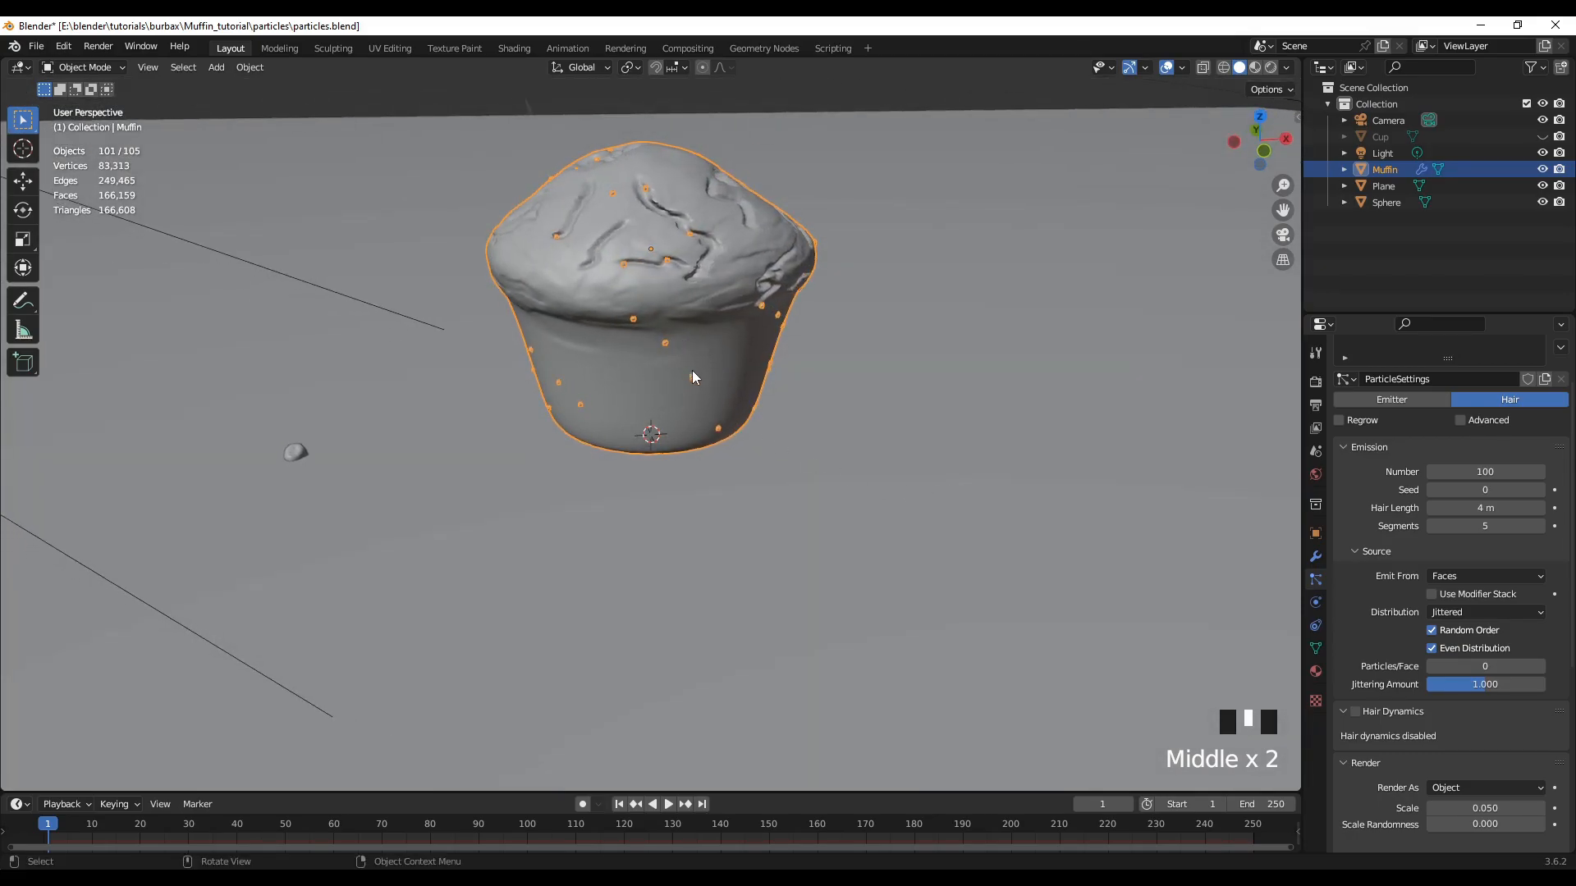
middle_drag(865, 440, 979, 515)
middle_drag(712, 416, 923, 389)
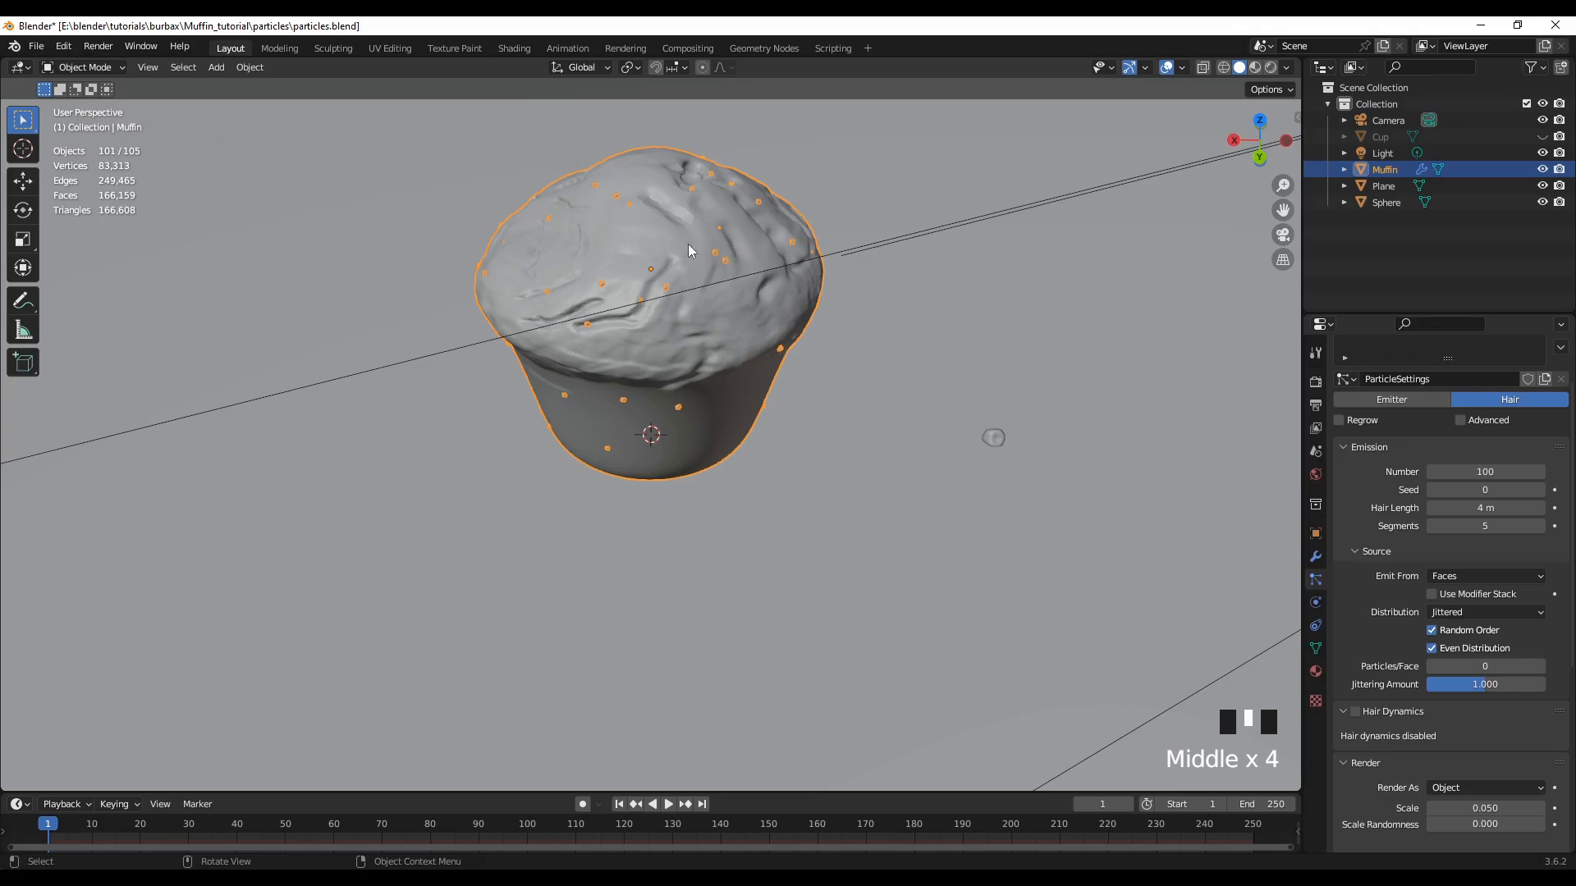
scroll(669, 298, up, 2)
middle_drag(673, 308, 410, 394)
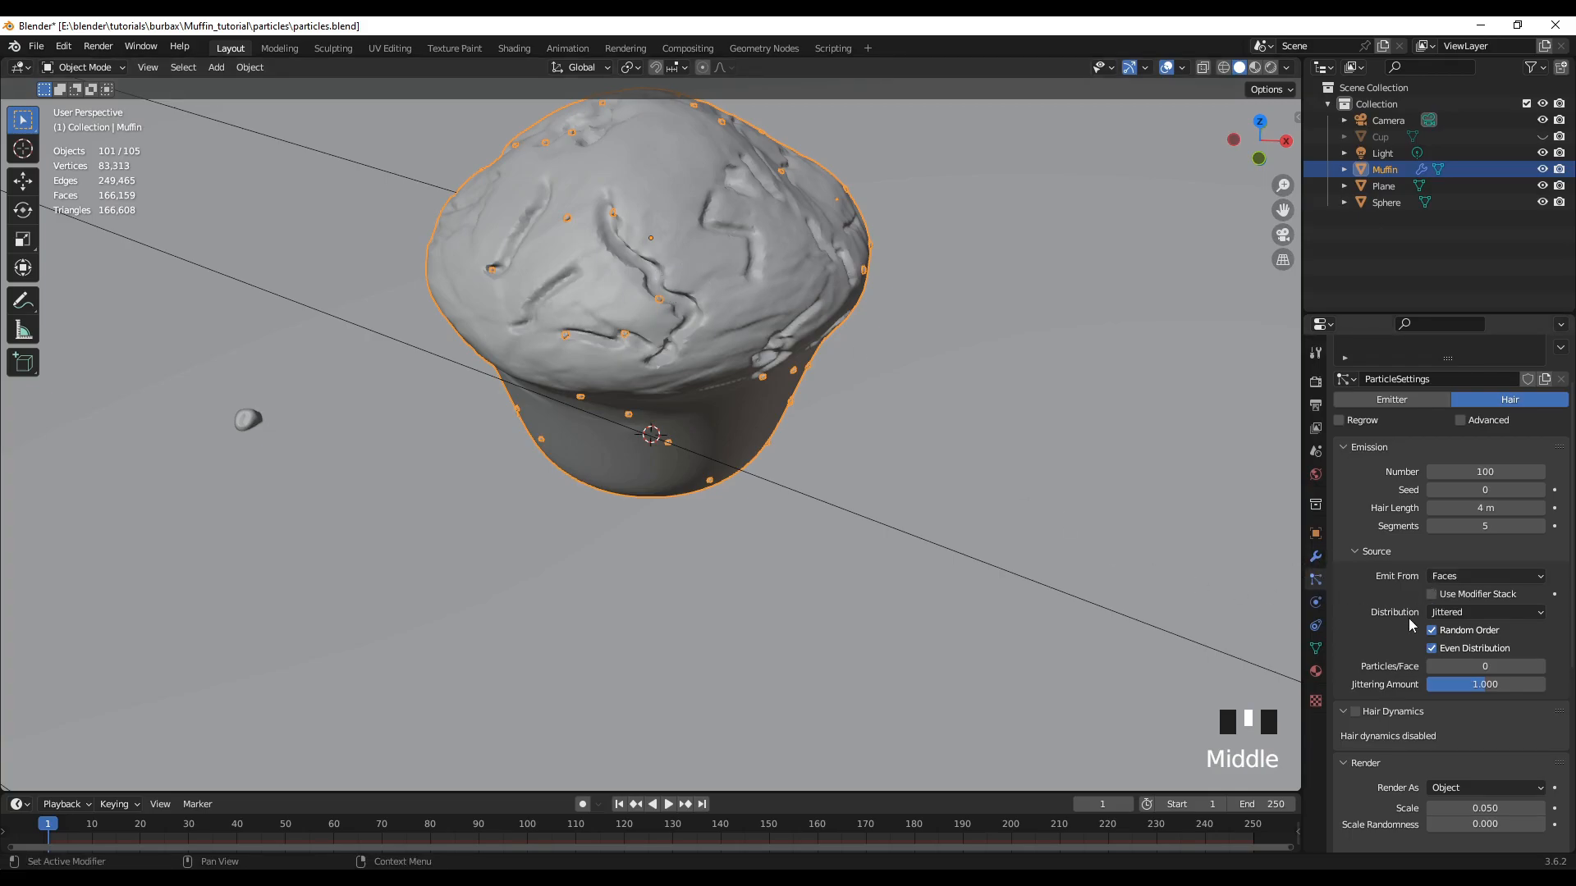
scroll(1407, 618, up, 2)
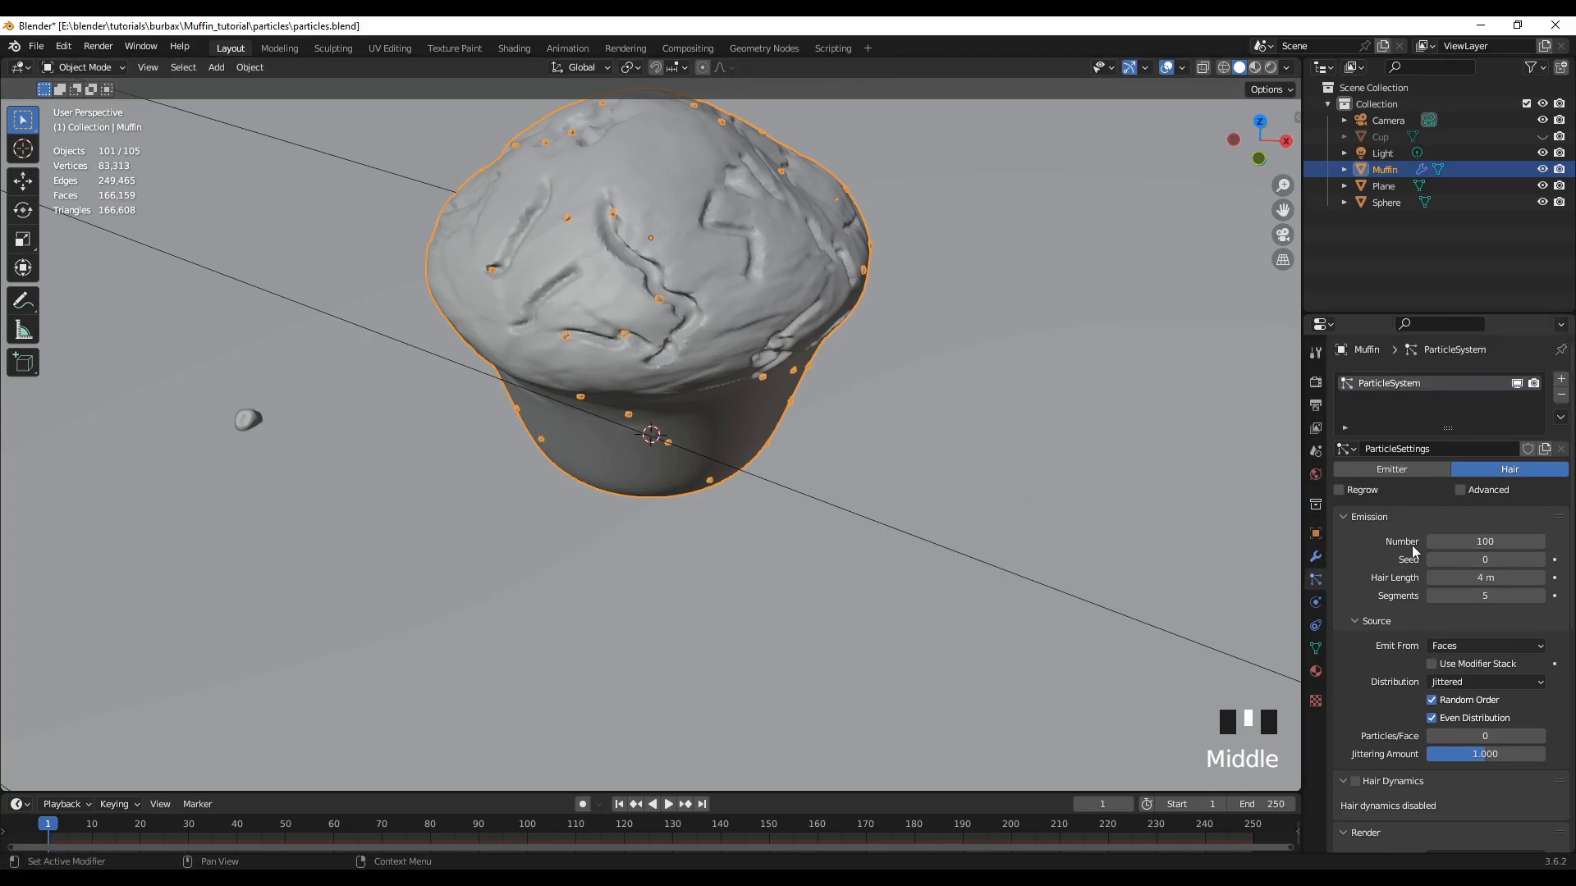
scroll(1411, 548, down, 4)
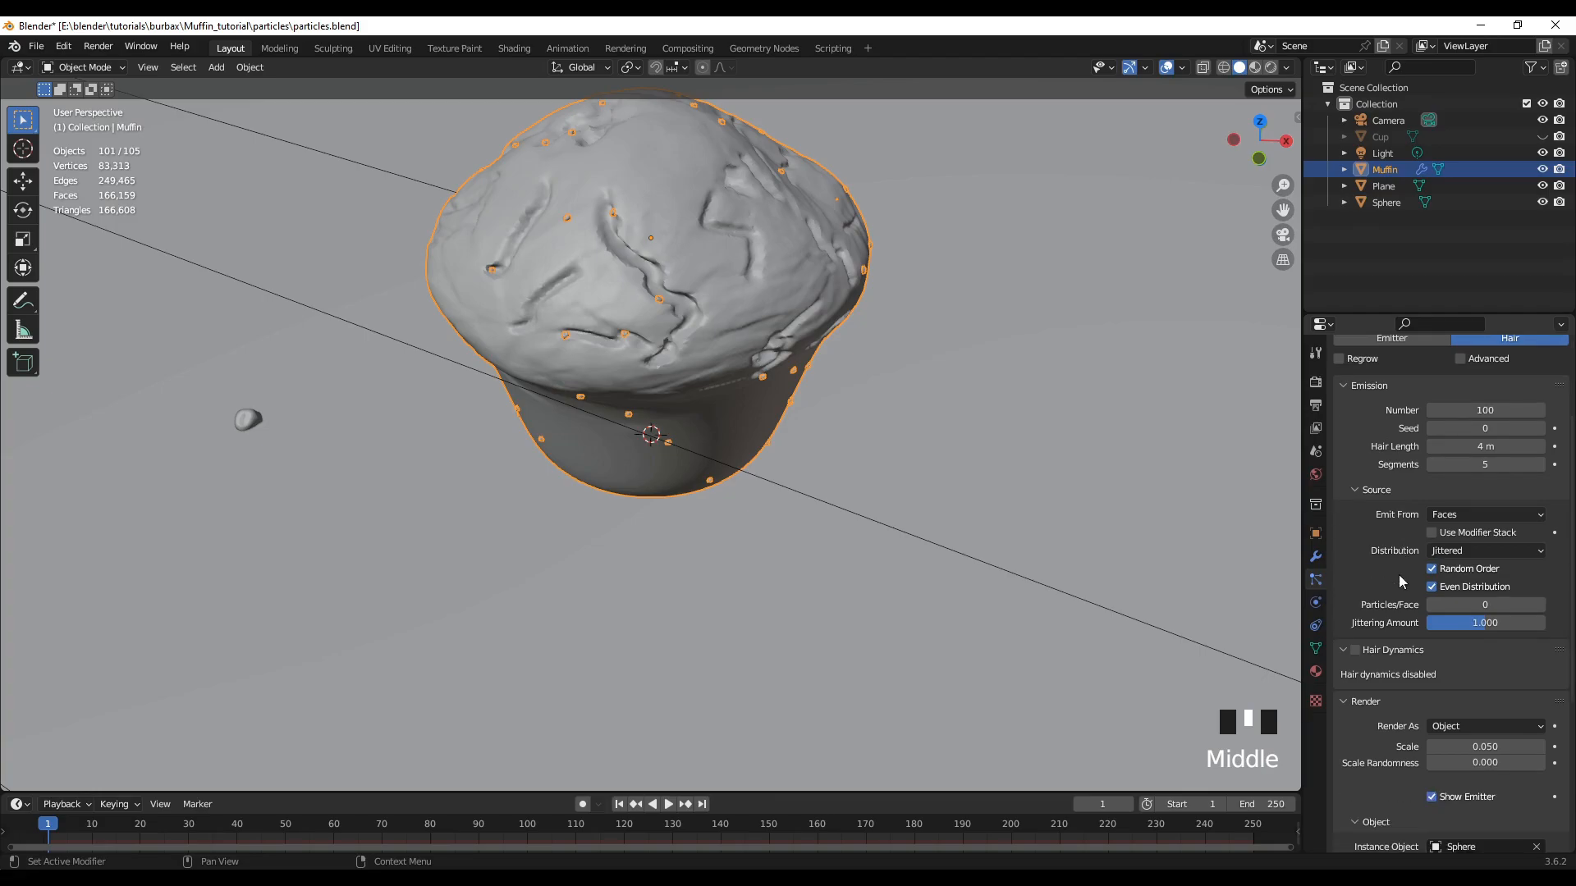
scroll(1399, 574, down, 2)
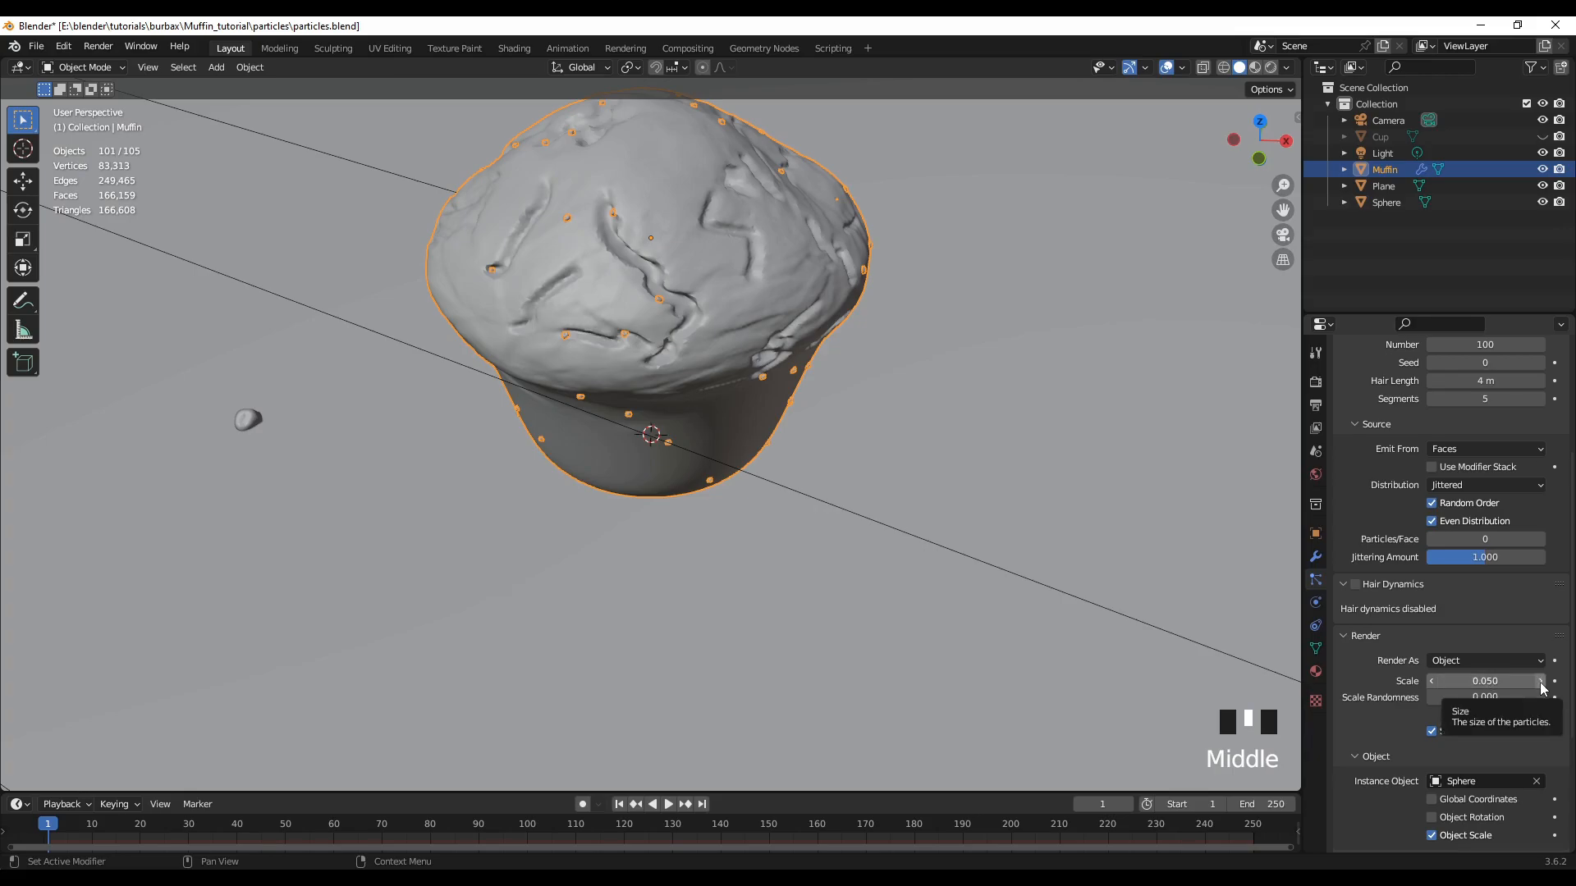
drag(1498, 681, 1560, 681)
Set the hair emission number of the muffin's particle system to 21
middle_drag(817, 664, 831, 580)
scroll(819, 587, down, 1)
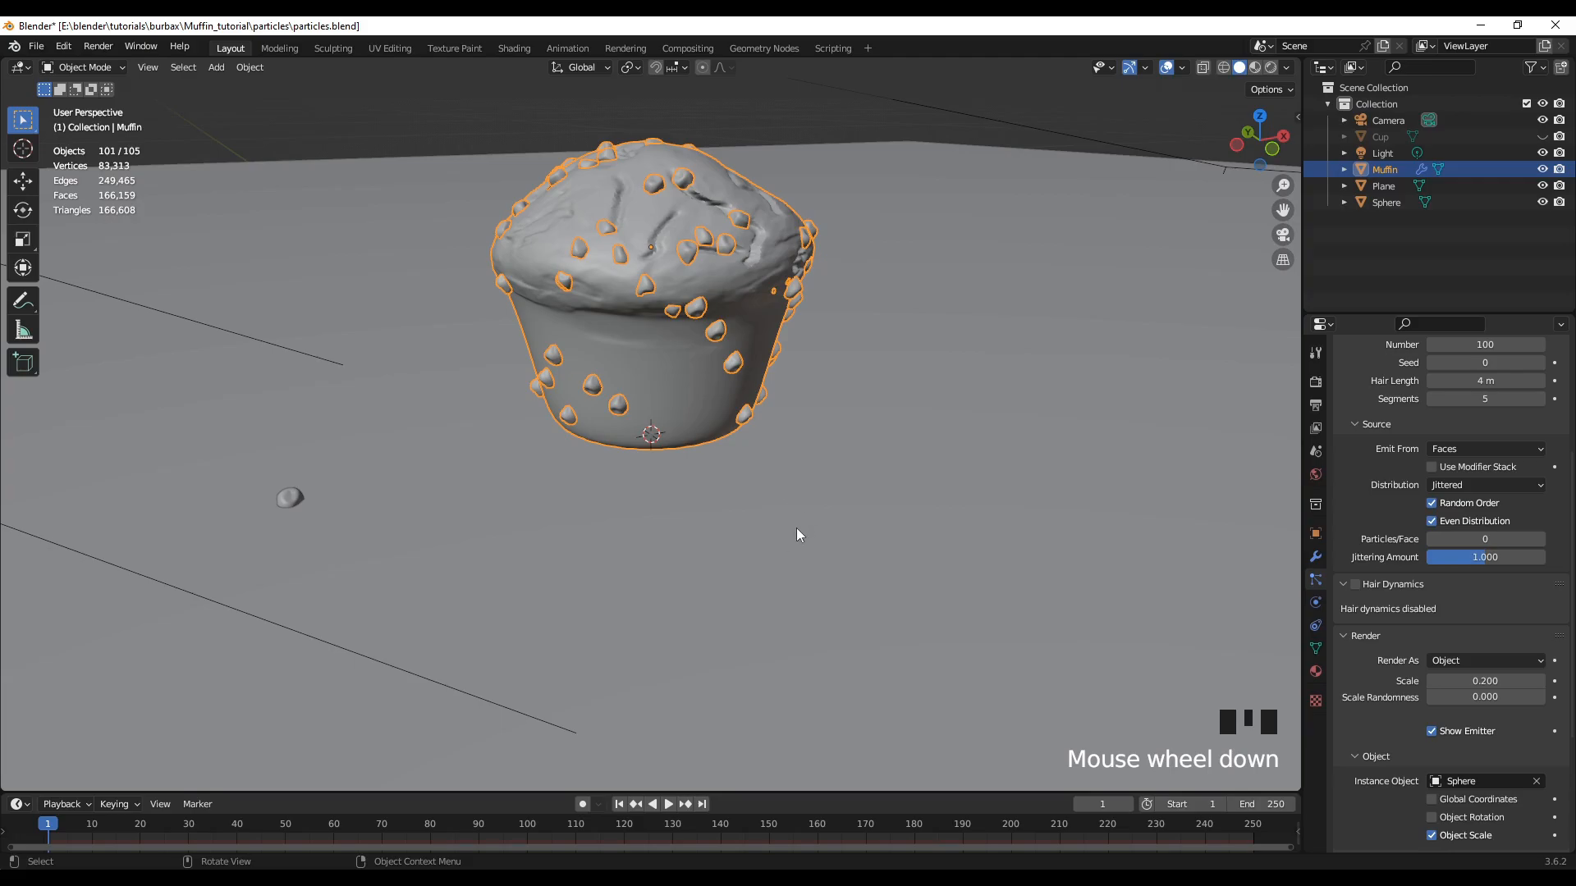
middle_drag(785, 532, 711, 552)
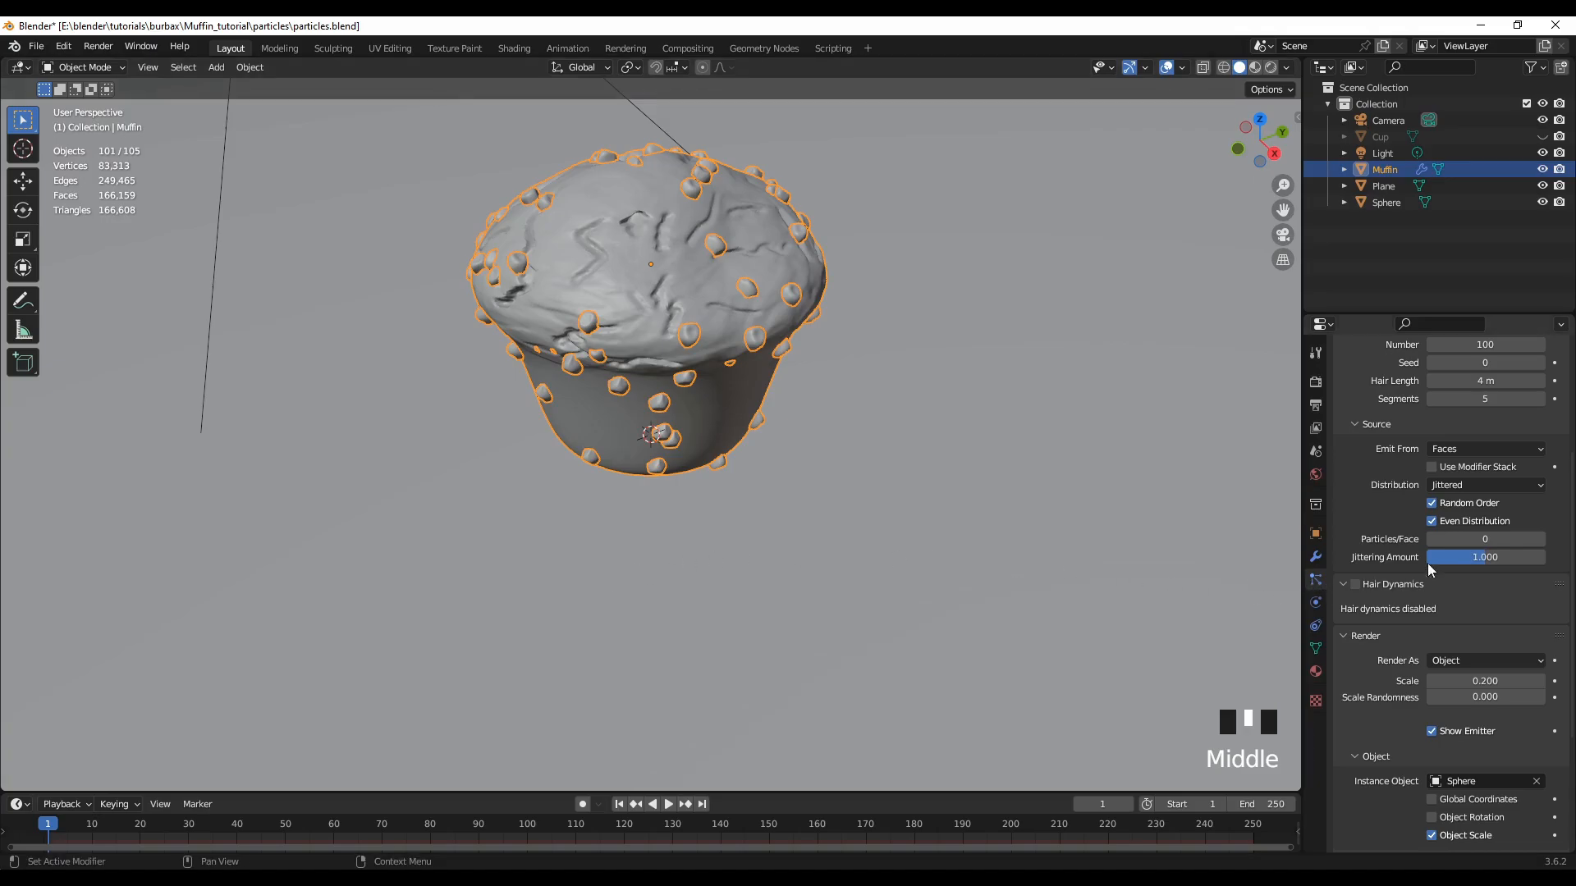
scroll(1502, 348, up, 1)
click(1502, 348)
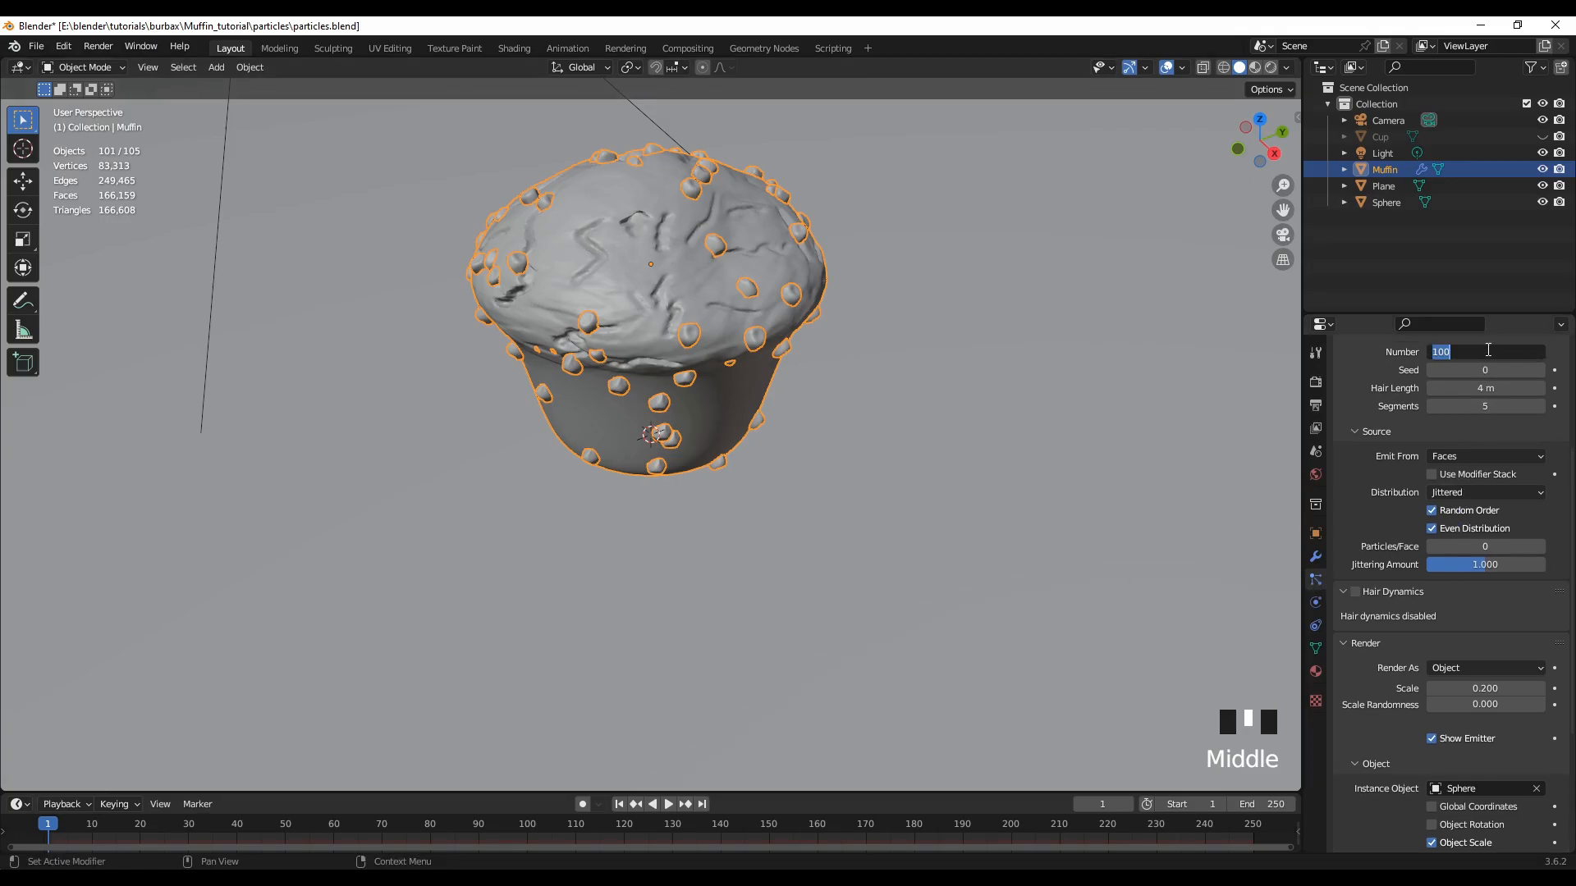
text(21)
key(Return)
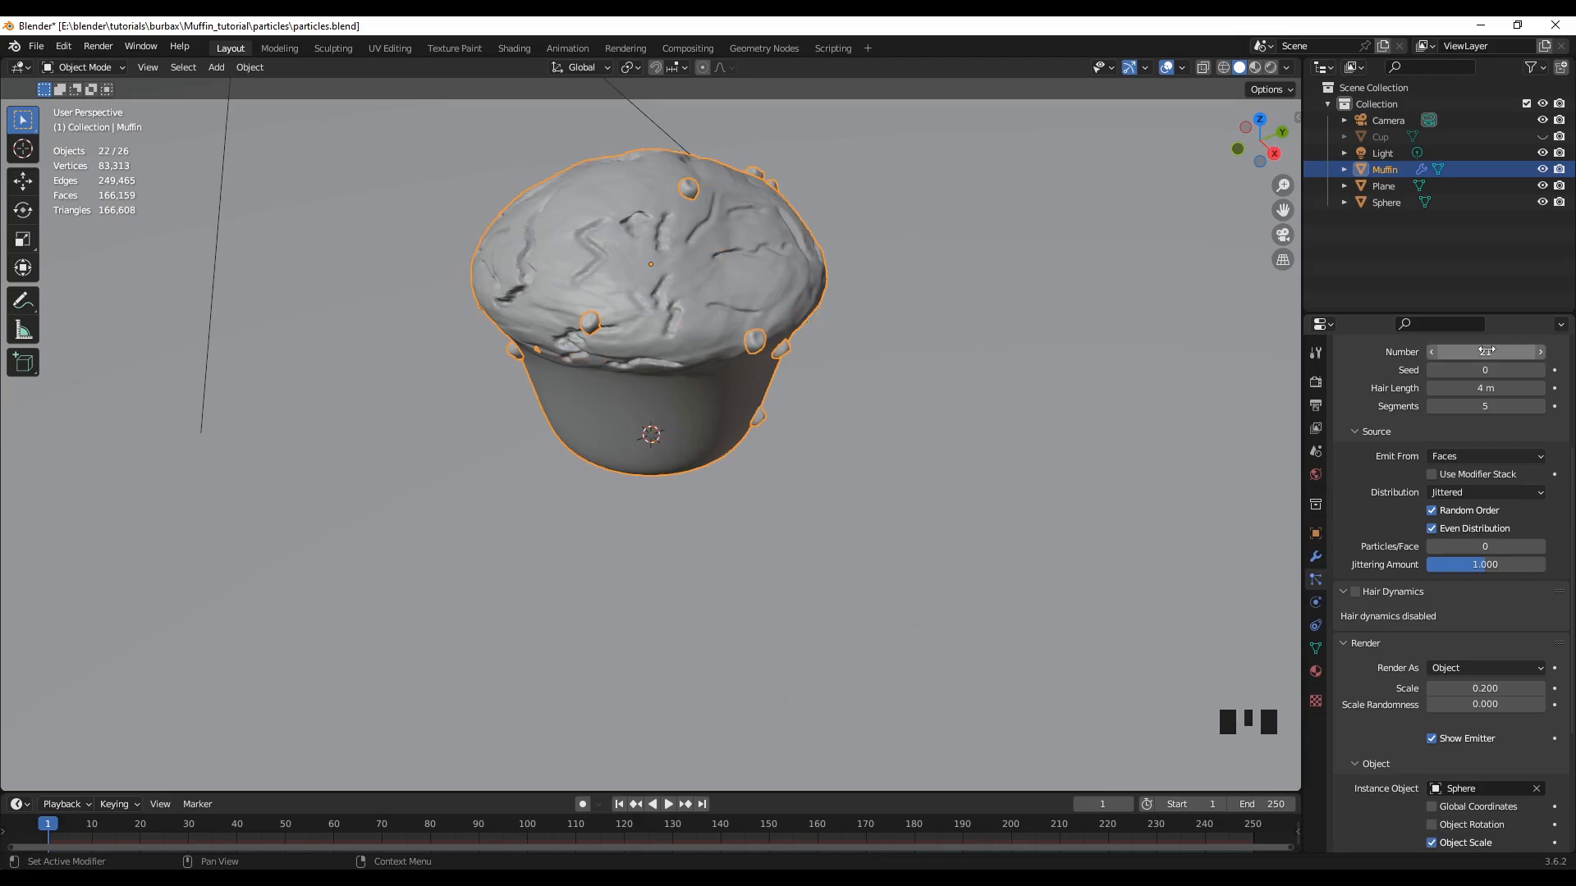
Select the muffin's mesh data and switch the muffin to Weight Paint mode
middle_drag(839, 505, 985, 465)
scroll(703, 504, down, 2)
middle_drag(705, 391, 590, 499)
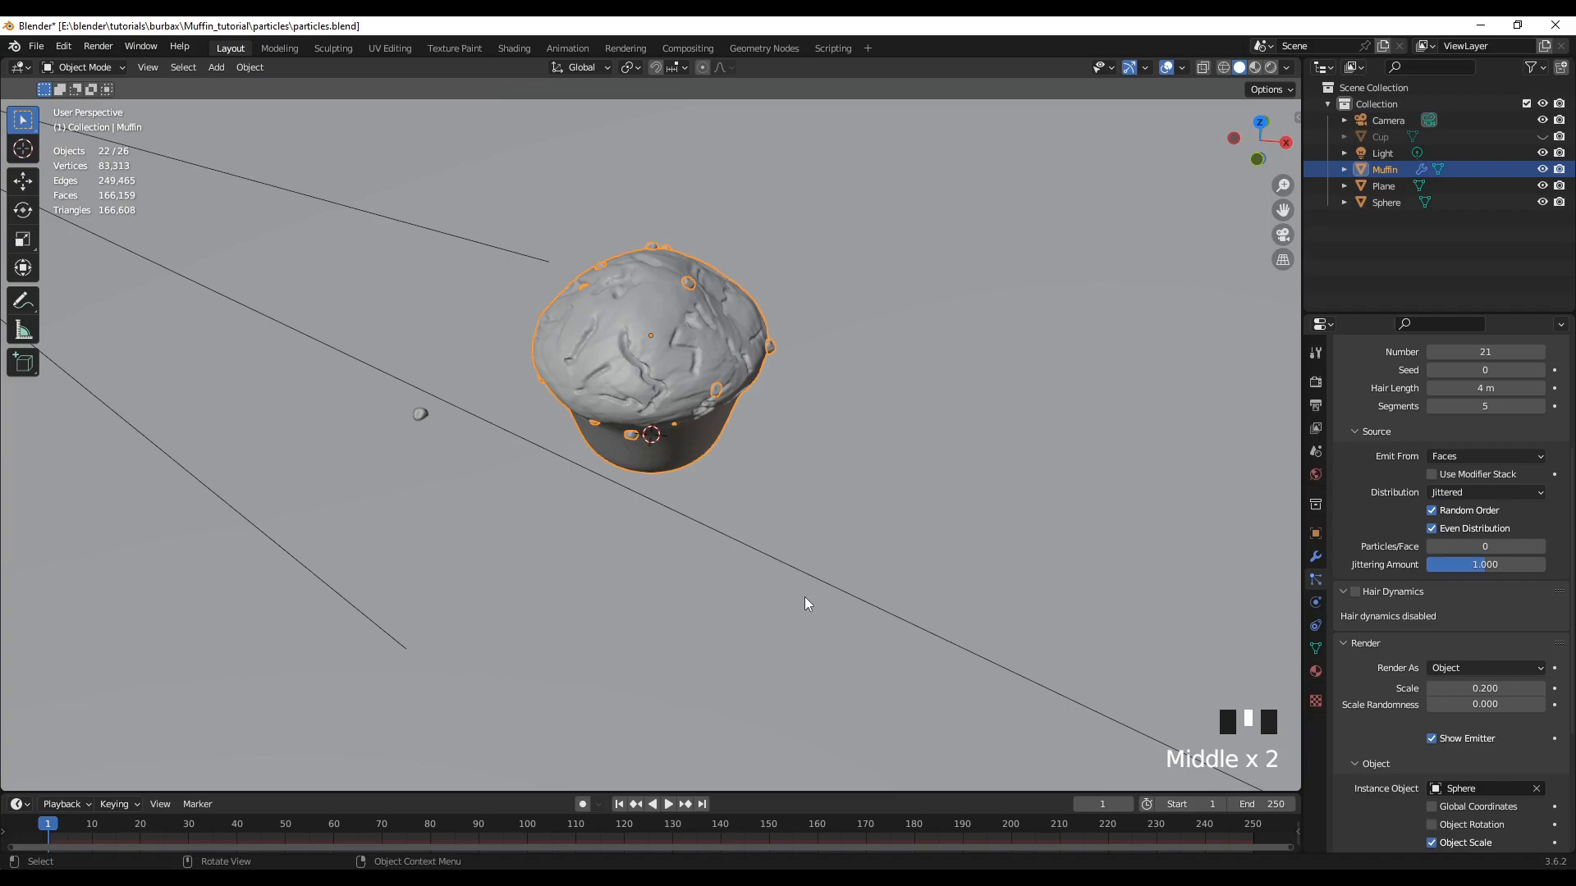
click(1345, 170)
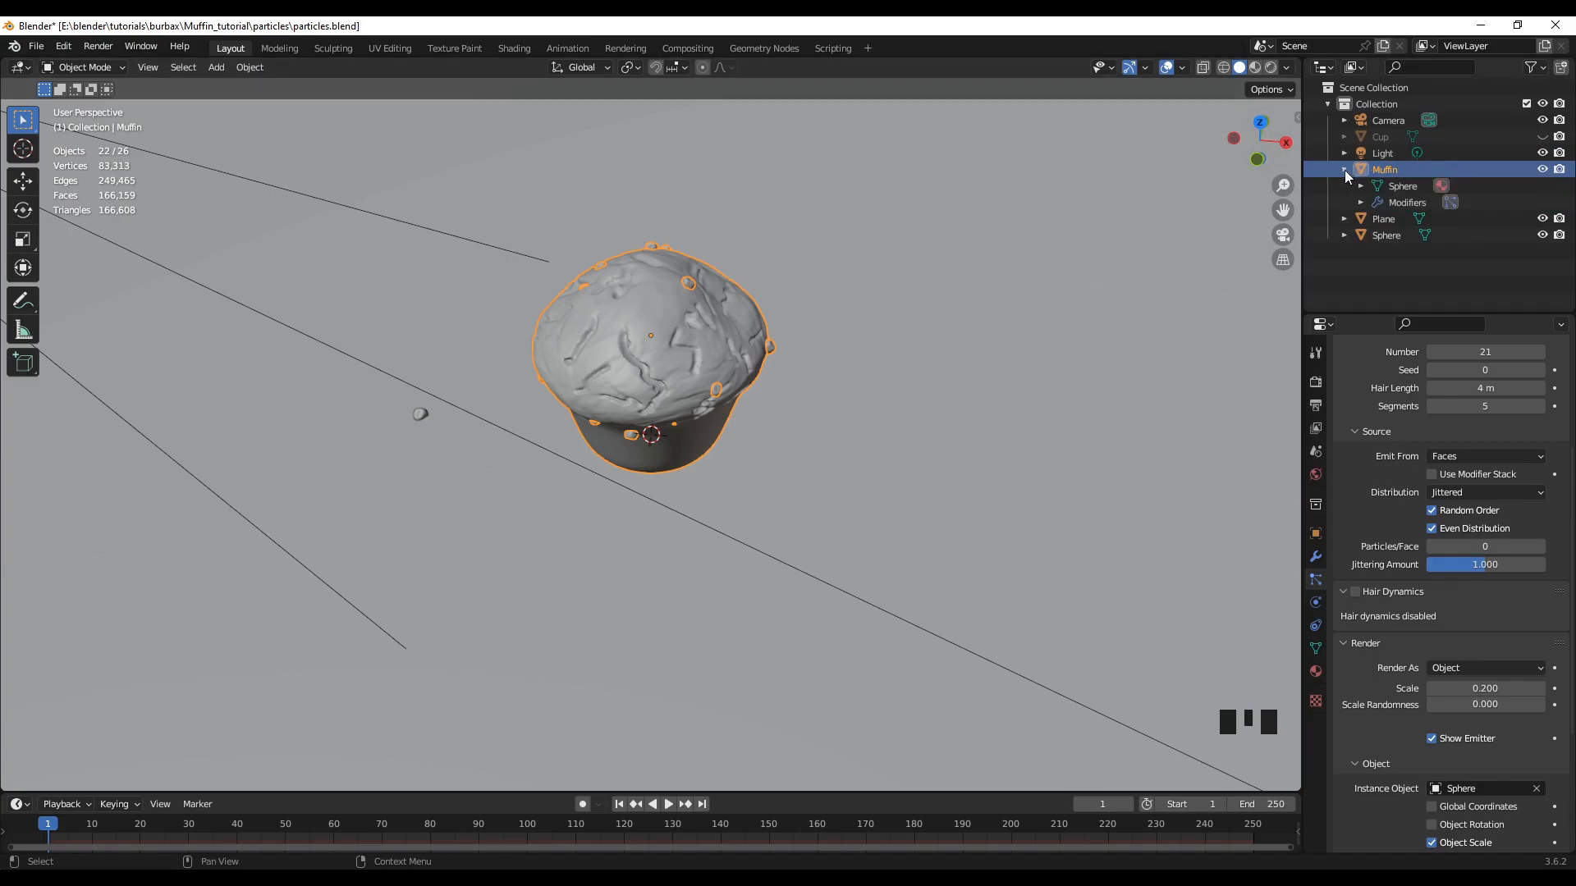
double_click(1402, 185)
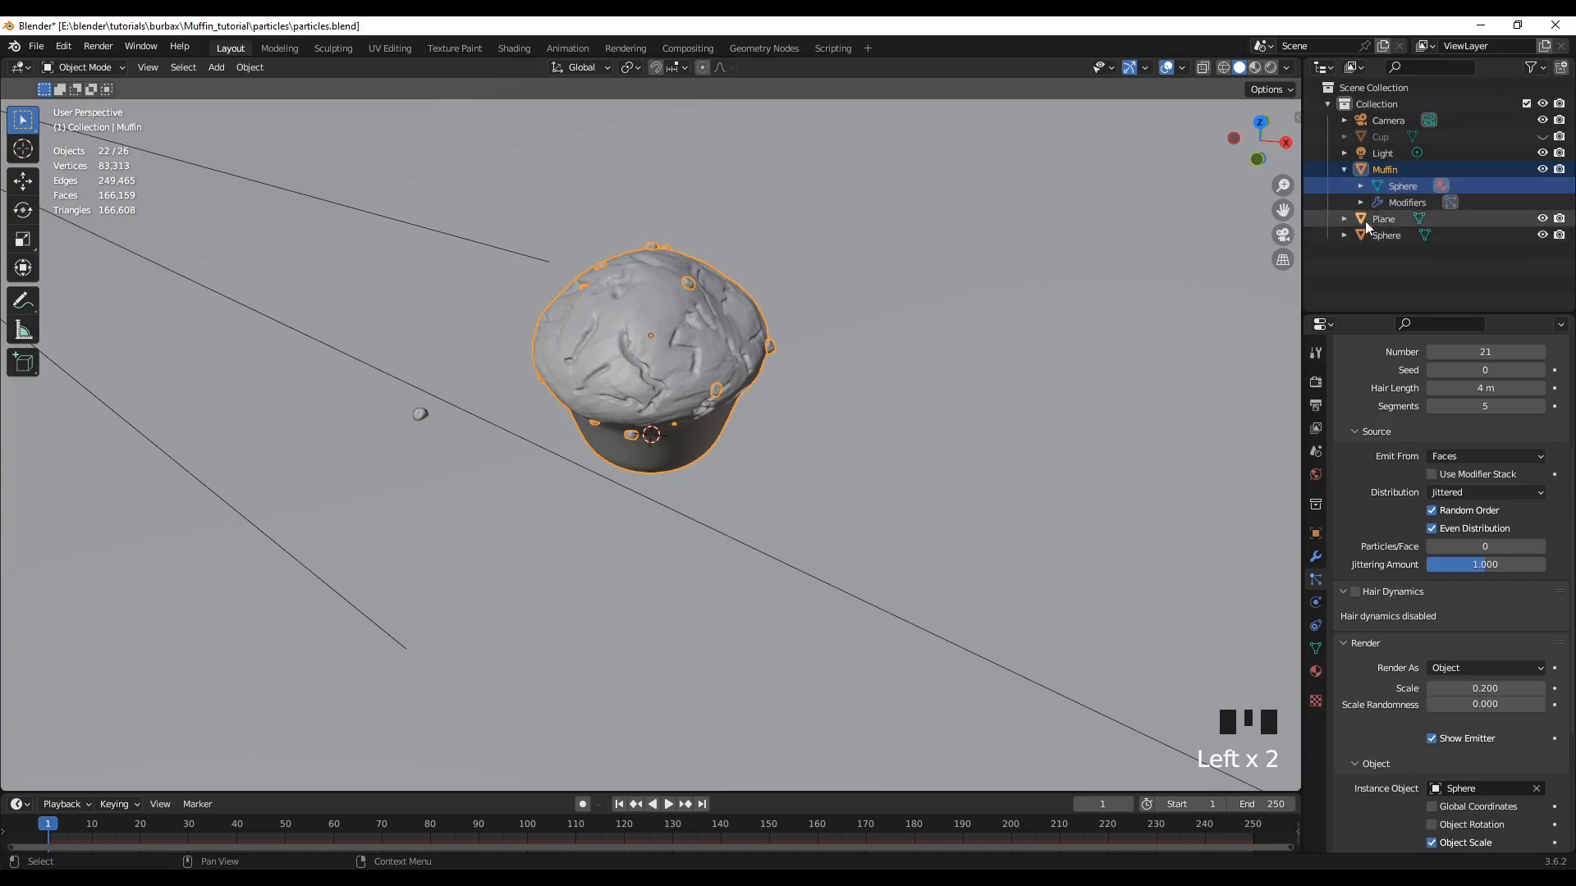
click(1401, 201)
click(1402, 189)
click(116, 69)
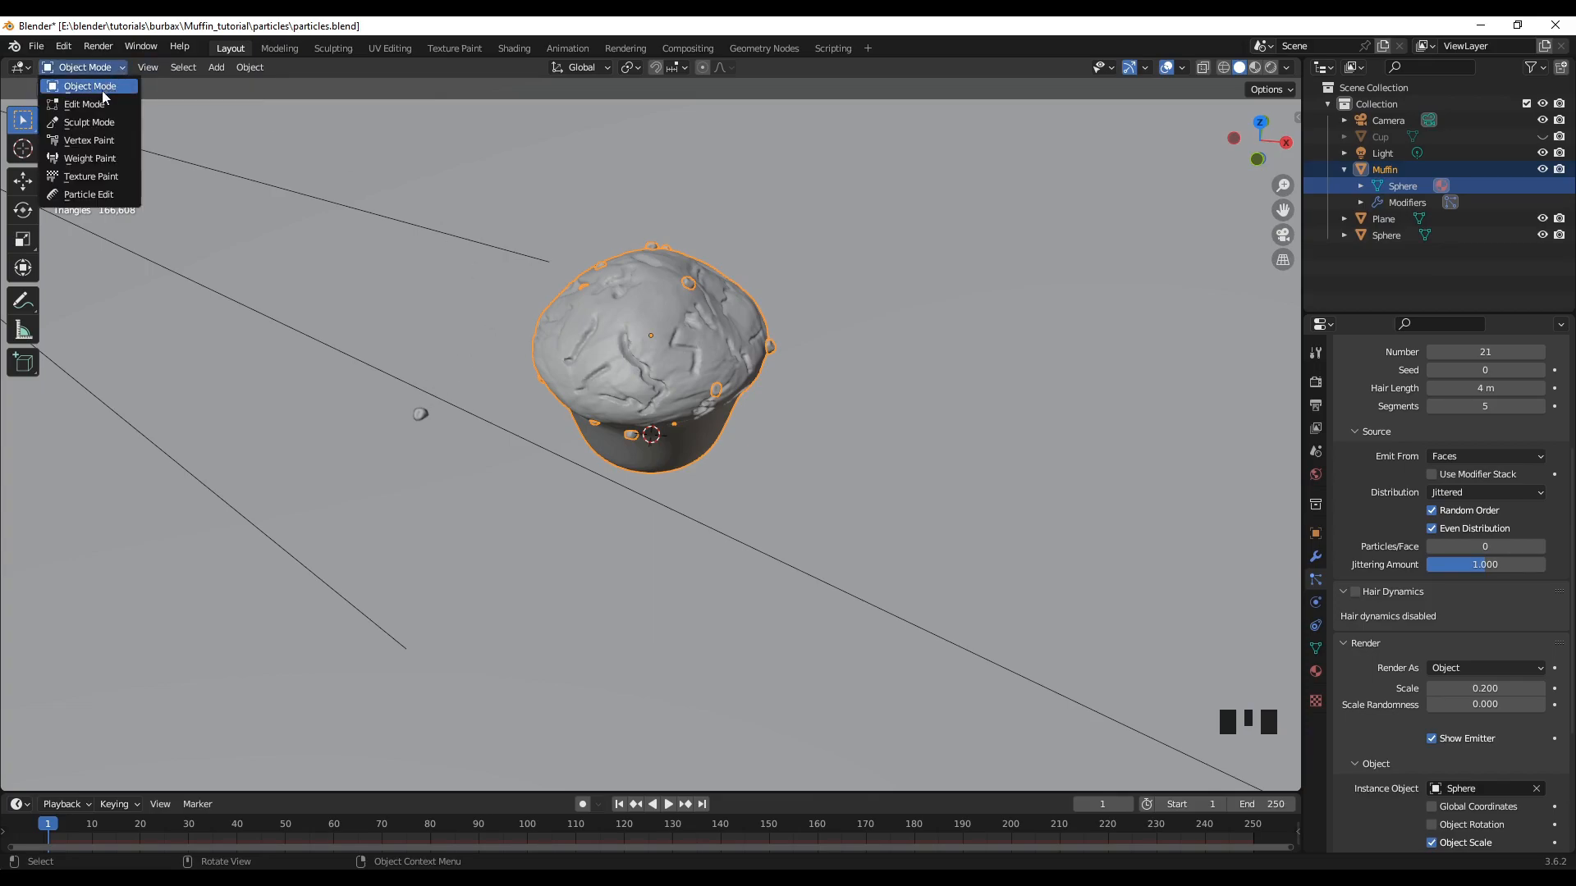
click(86, 160)
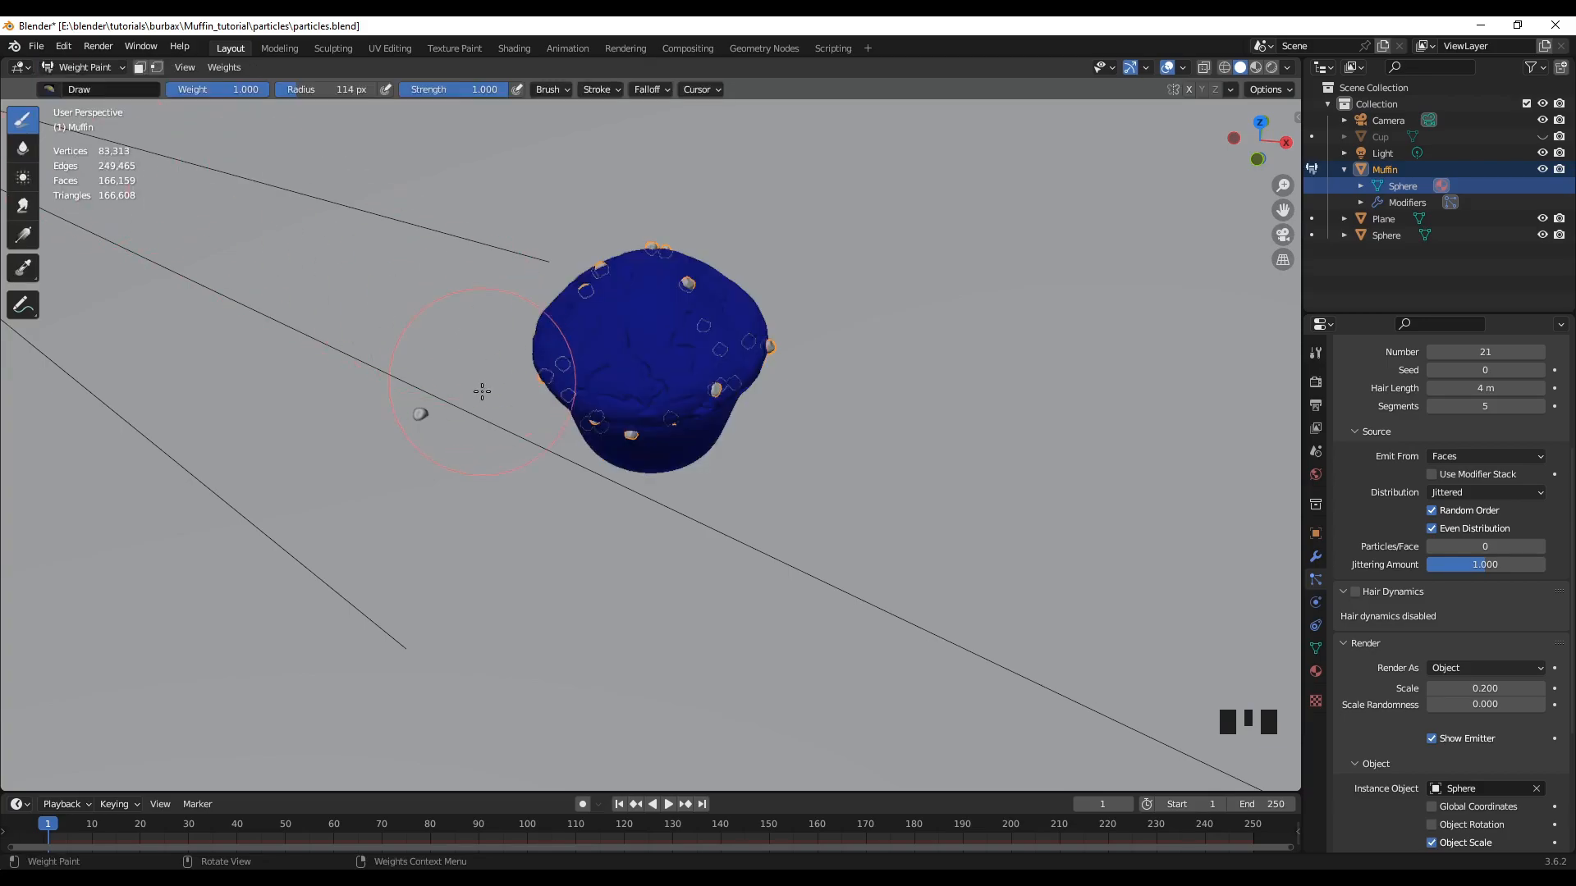
Show the hidden cup again around the muffin
middle_drag(877, 568, 1020, 594)
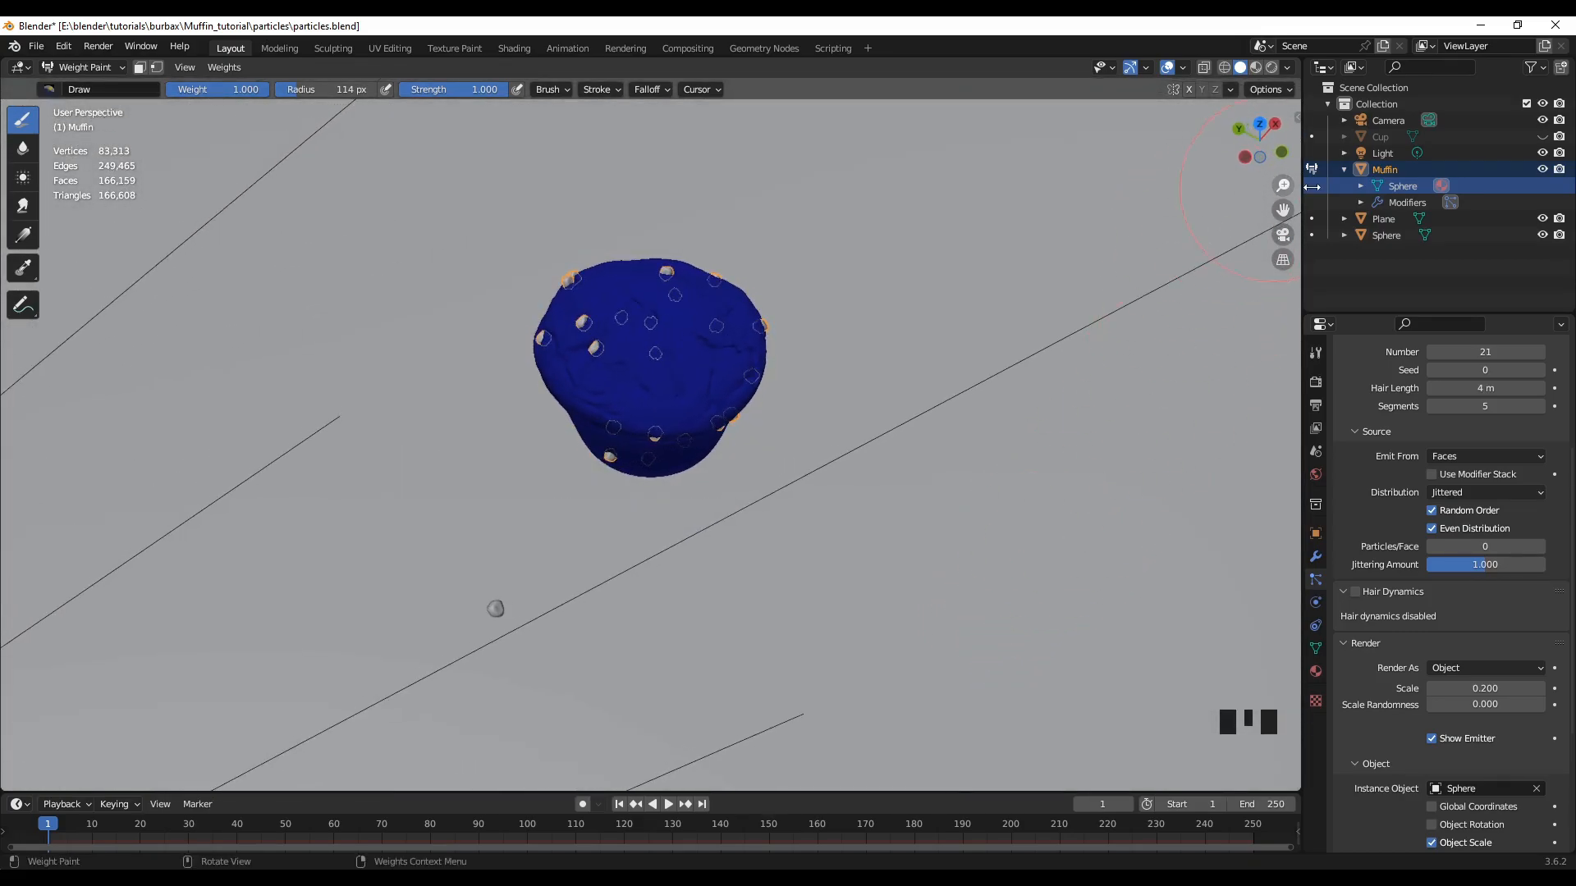
click(1542, 136)
mouse_move(897, 443)
shift+middle_down()
mouse_move(868, 553)
mouse_move(880, 485)
mouse_move(950, 485)
mouse_move(933, 501)
shift+middle_up()
scroll(943, 483, up, 2)
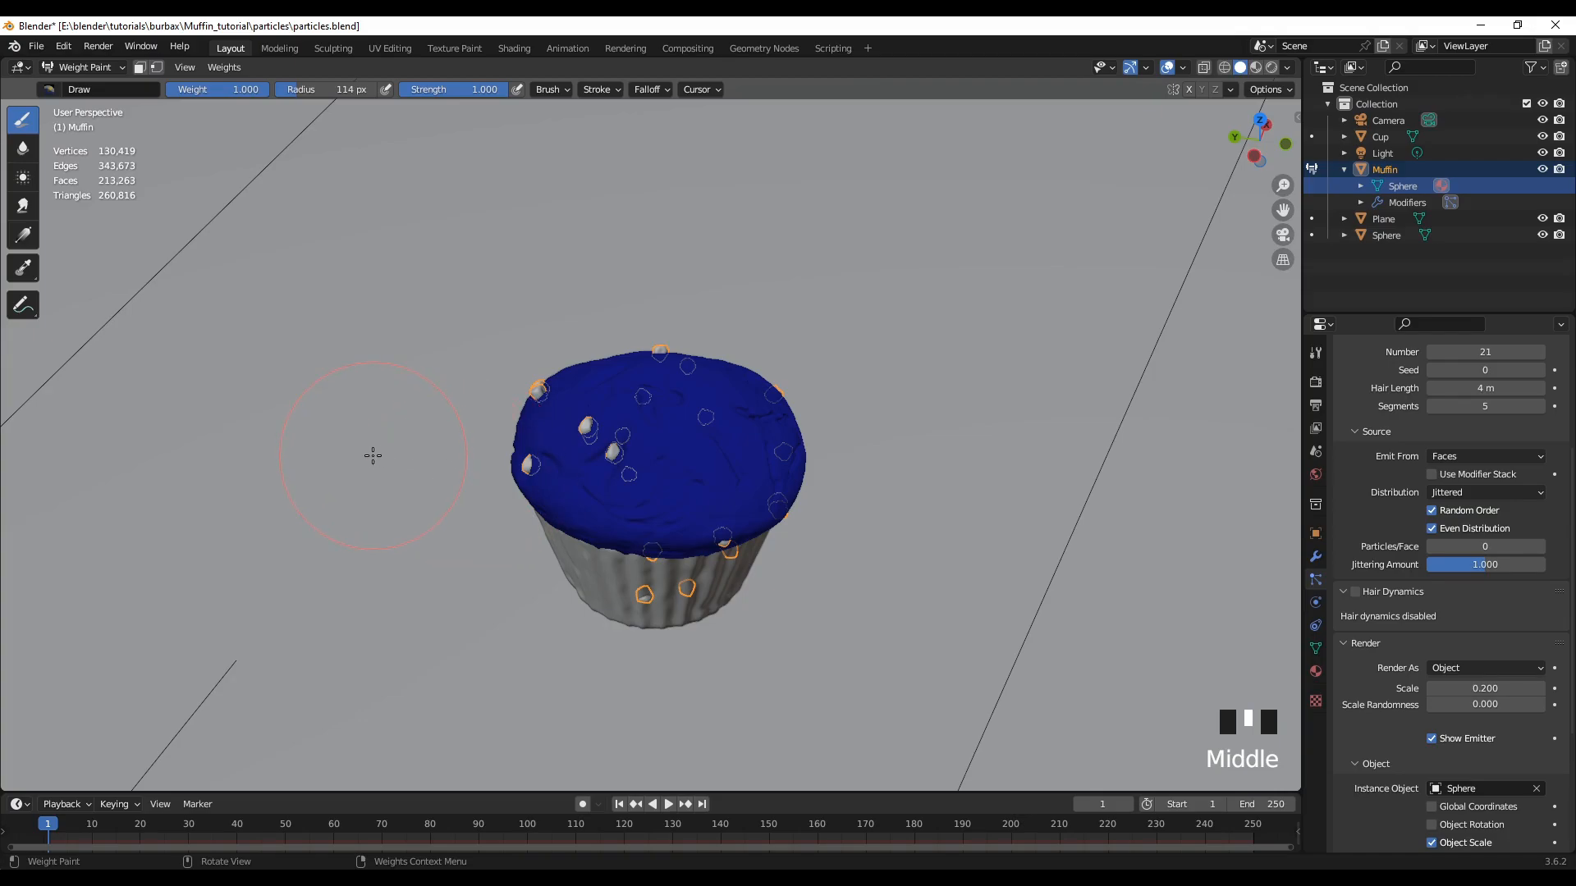
Reduce the weight paint brush radius to 52 px and view the muffin from directly above
key(f)
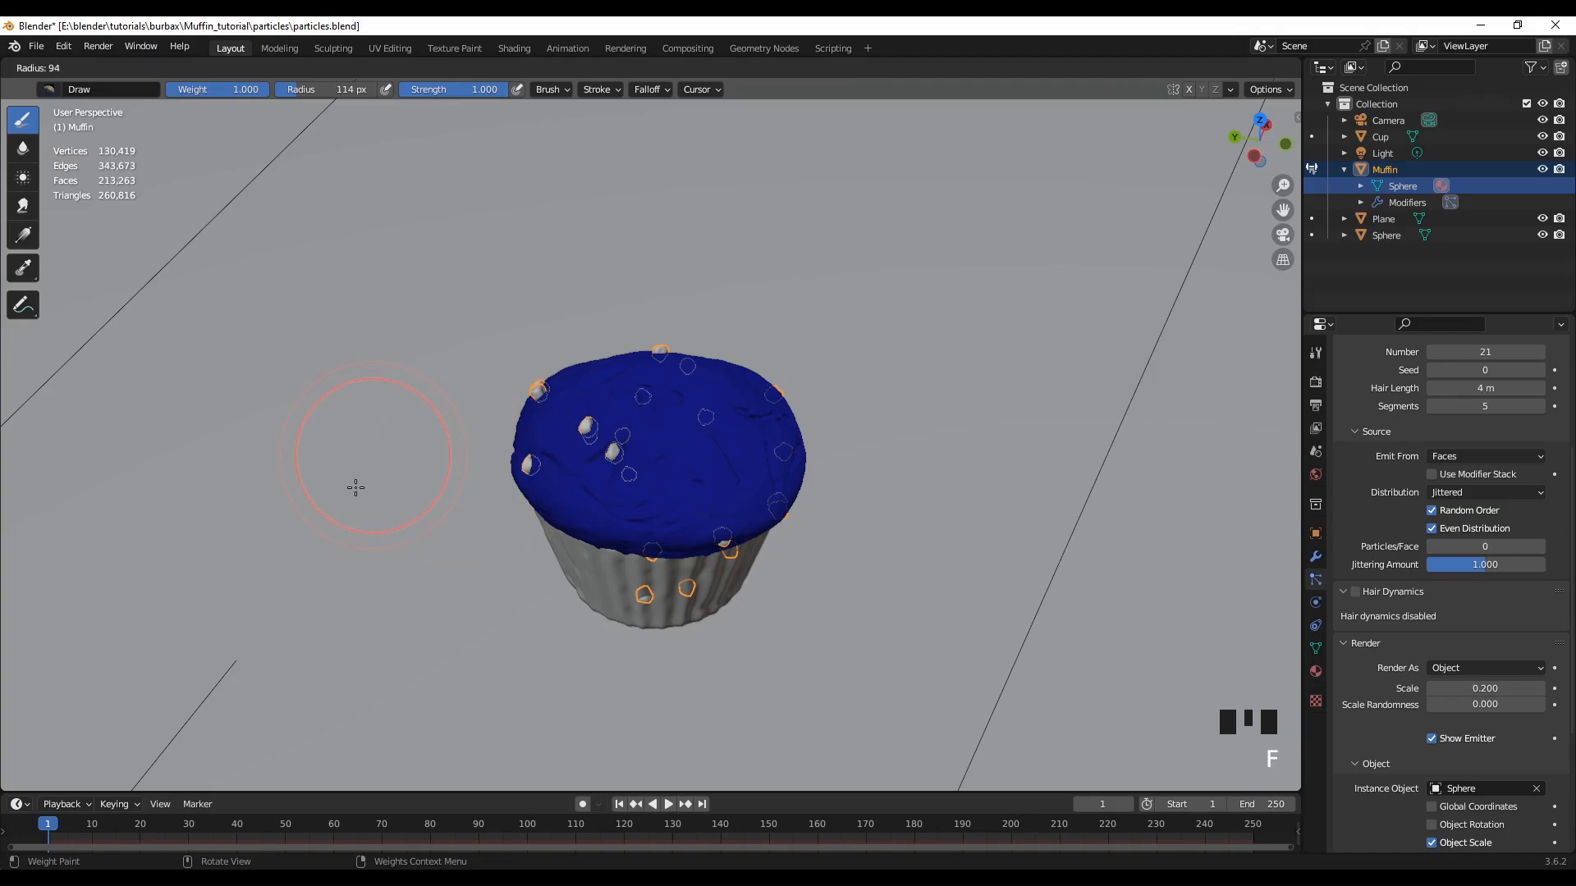
click(330, 543)
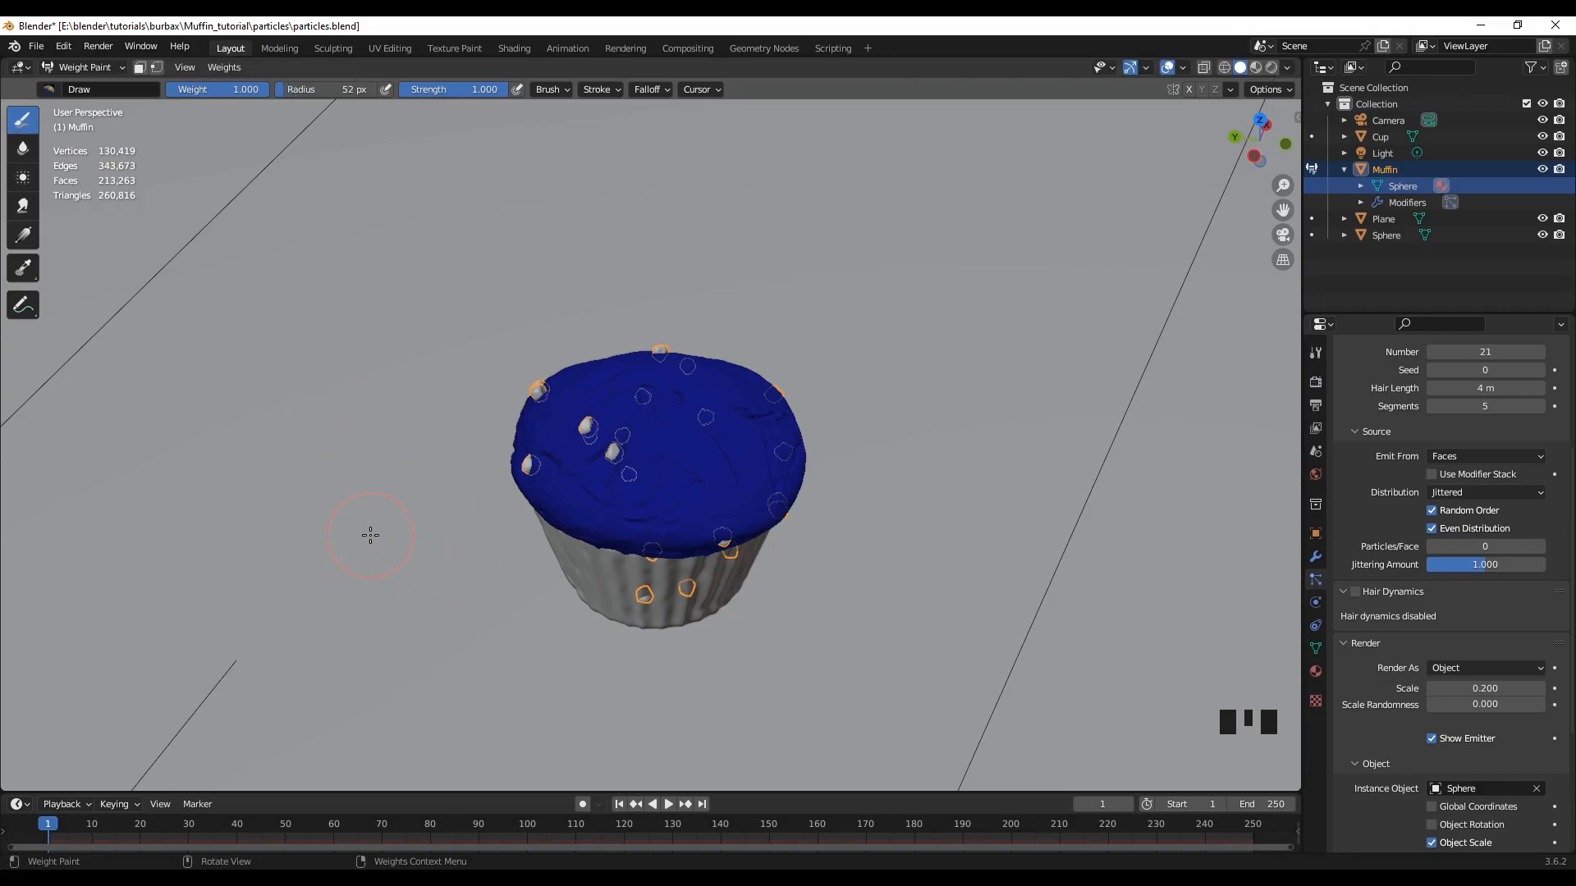
key(KP_7)
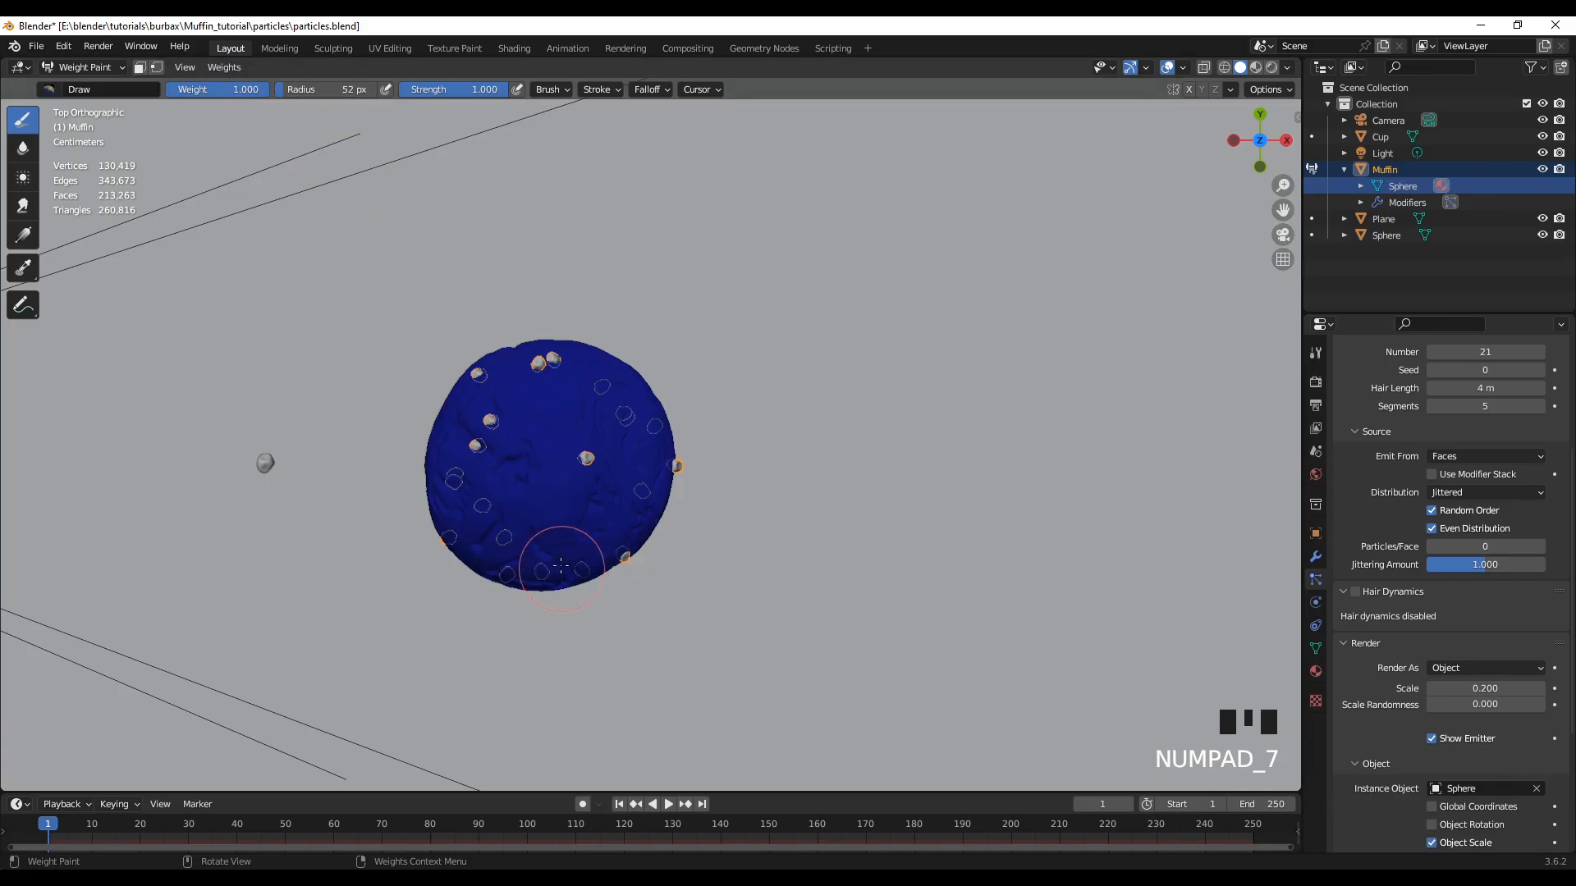
Paint full weight (1.000) over the muffin's crown from above, covering the centre, the surrounding ring and gaps near the rim
click(560, 460)
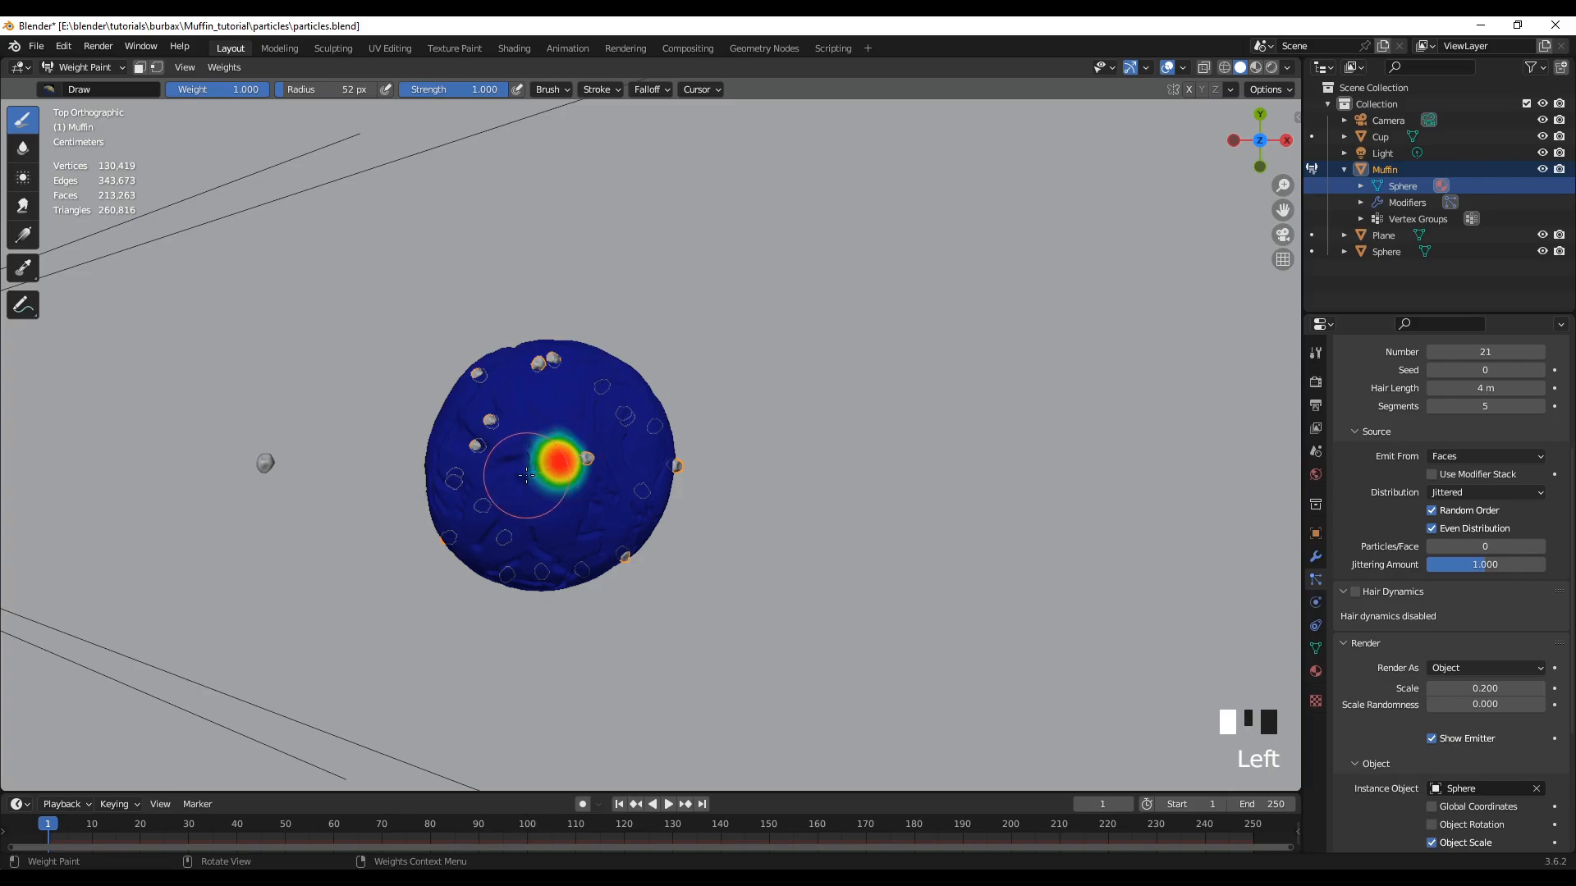
click(530, 466)
click(522, 496)
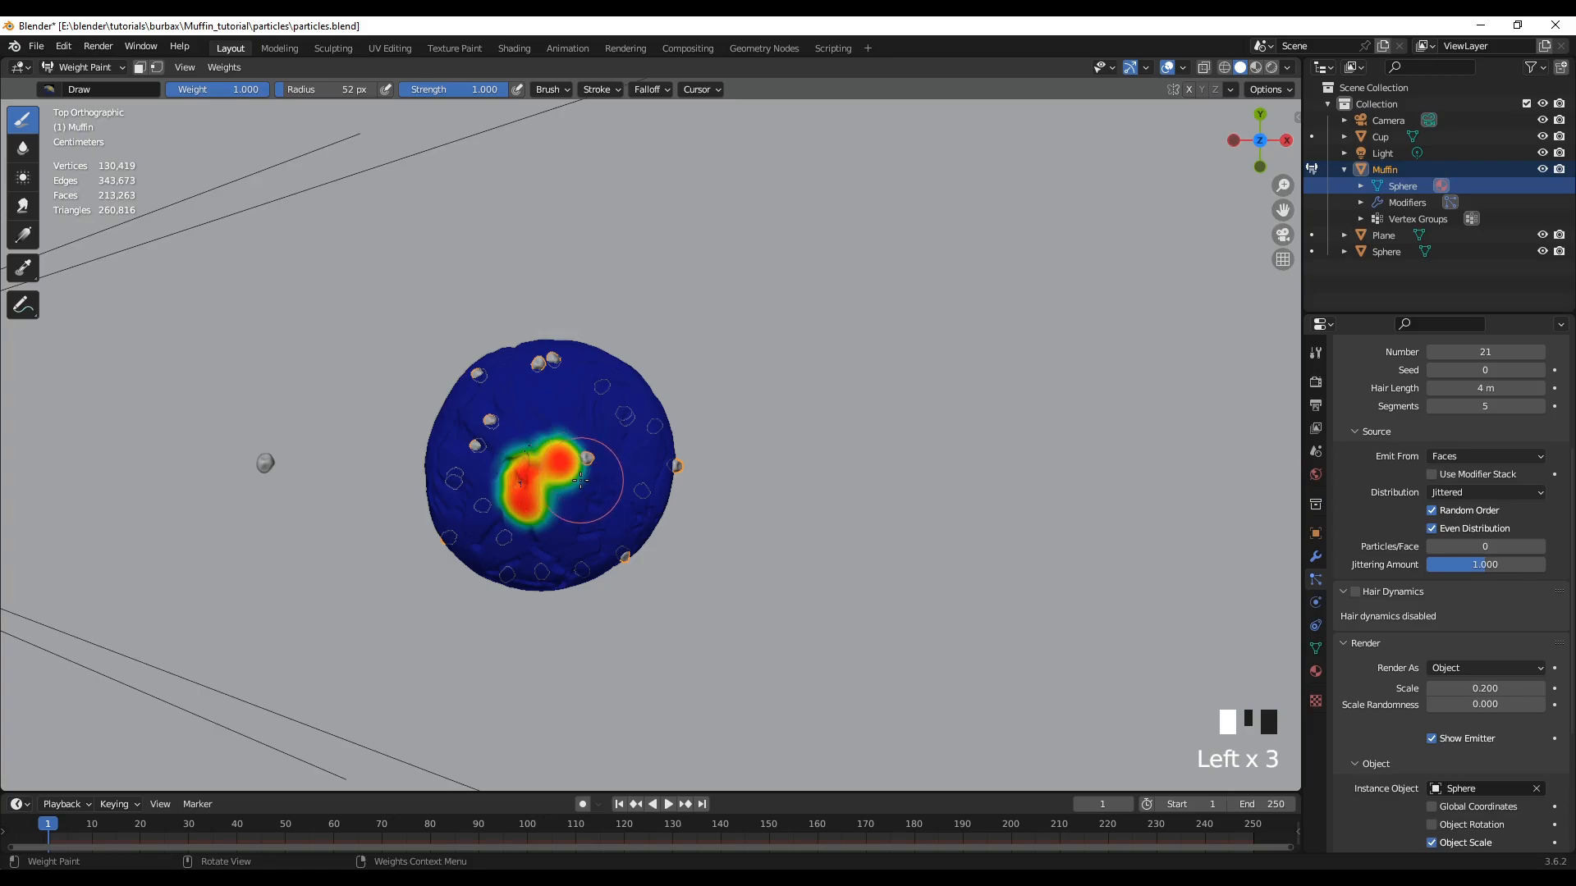
click(564, 507)
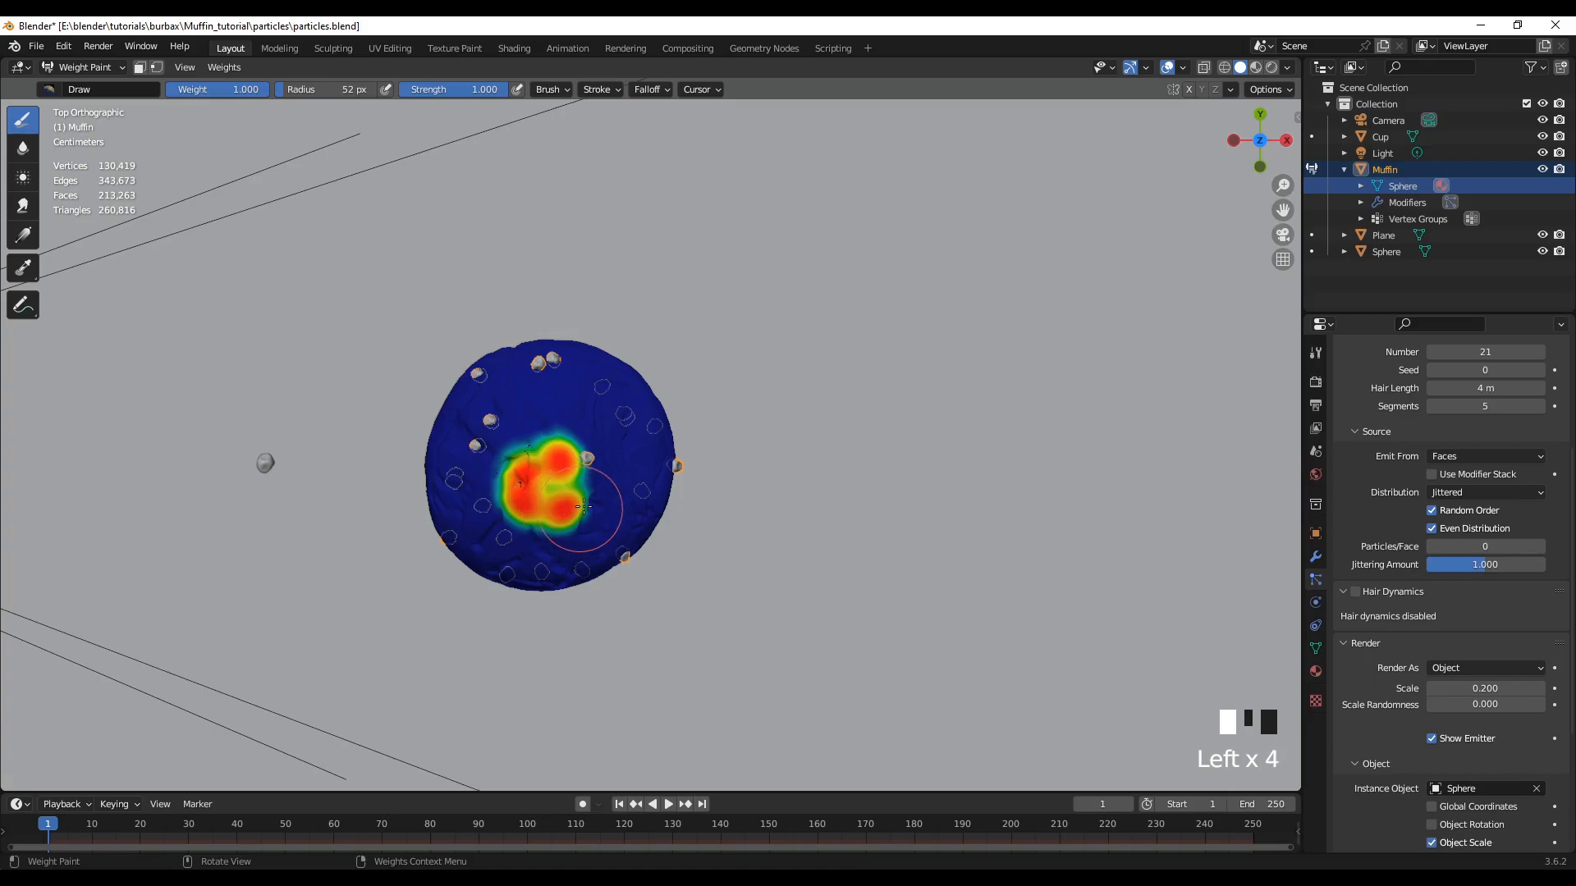
click(595, 462)
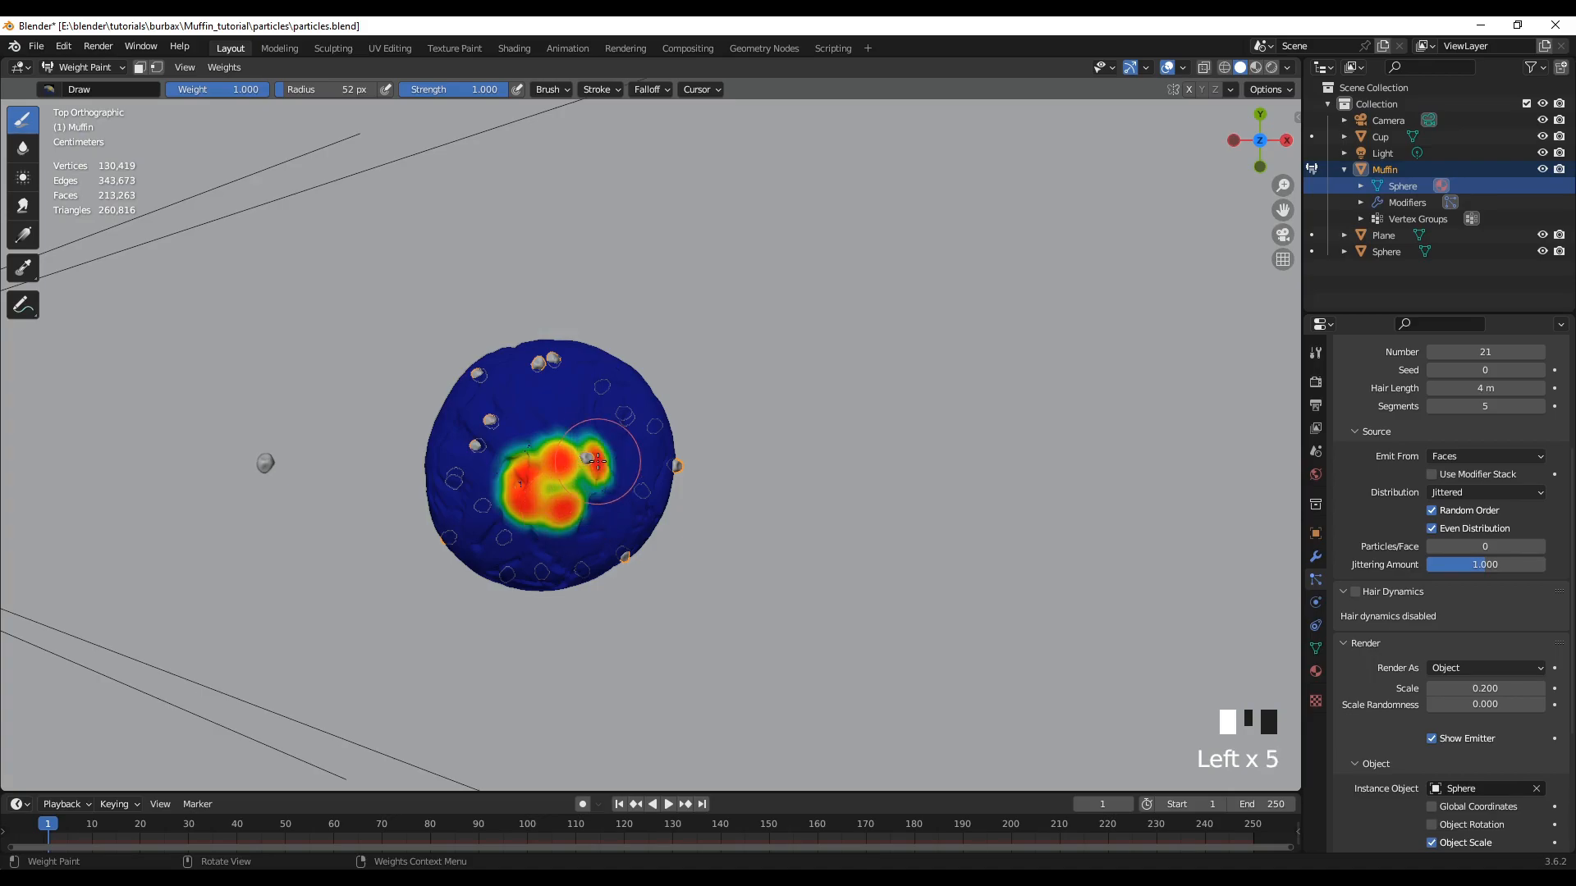
click(547, 406)
click(524, 433)
click(462, 457)
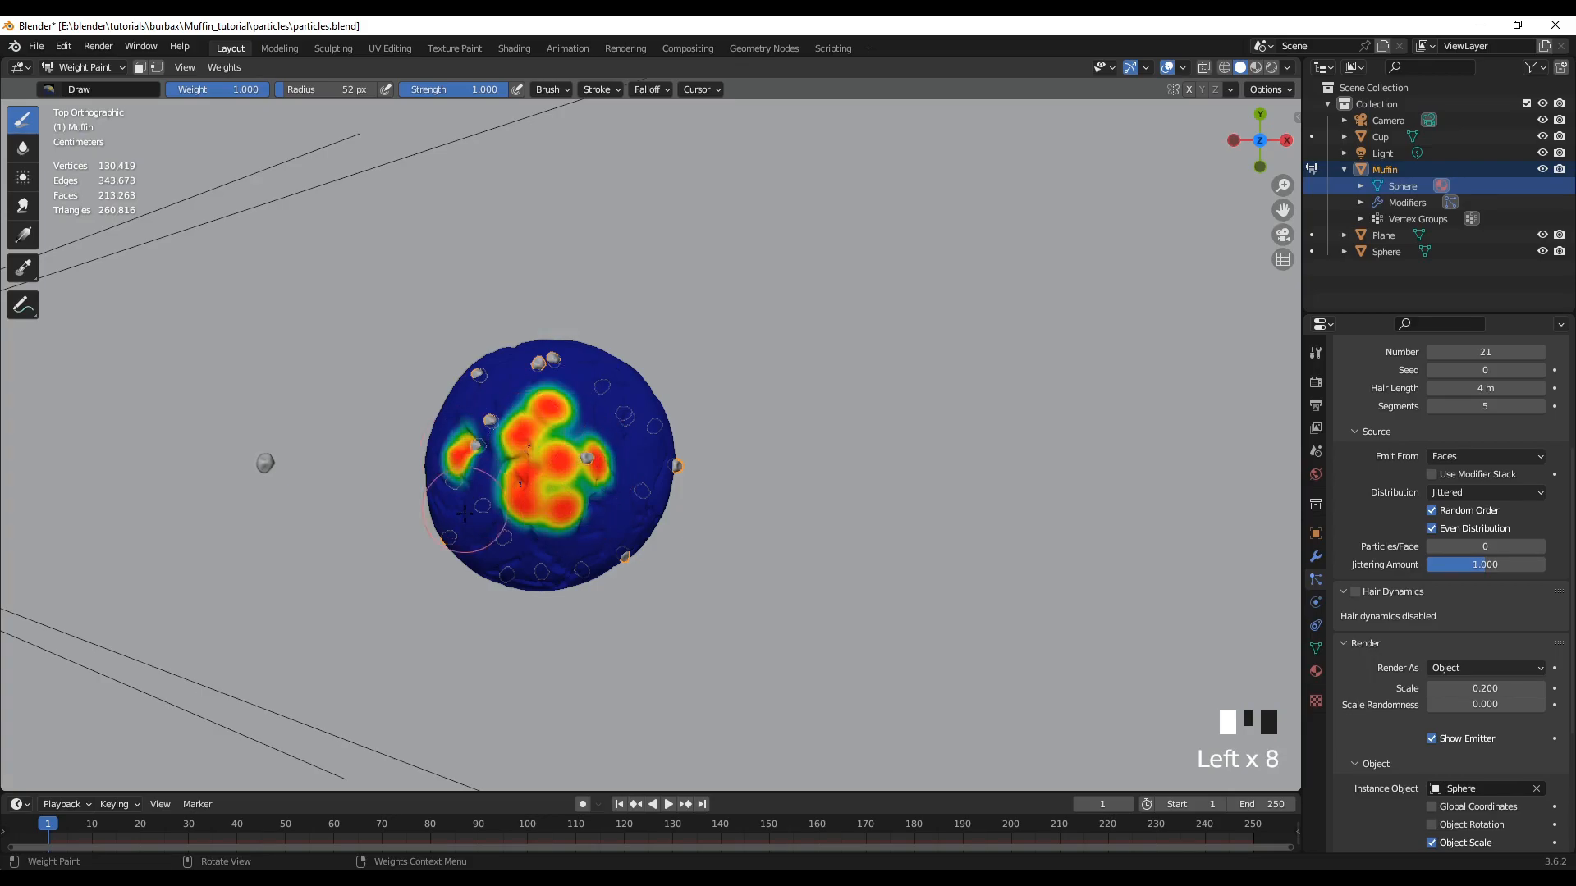
click(470, 517)
click(507, 545)
click(561, 555)
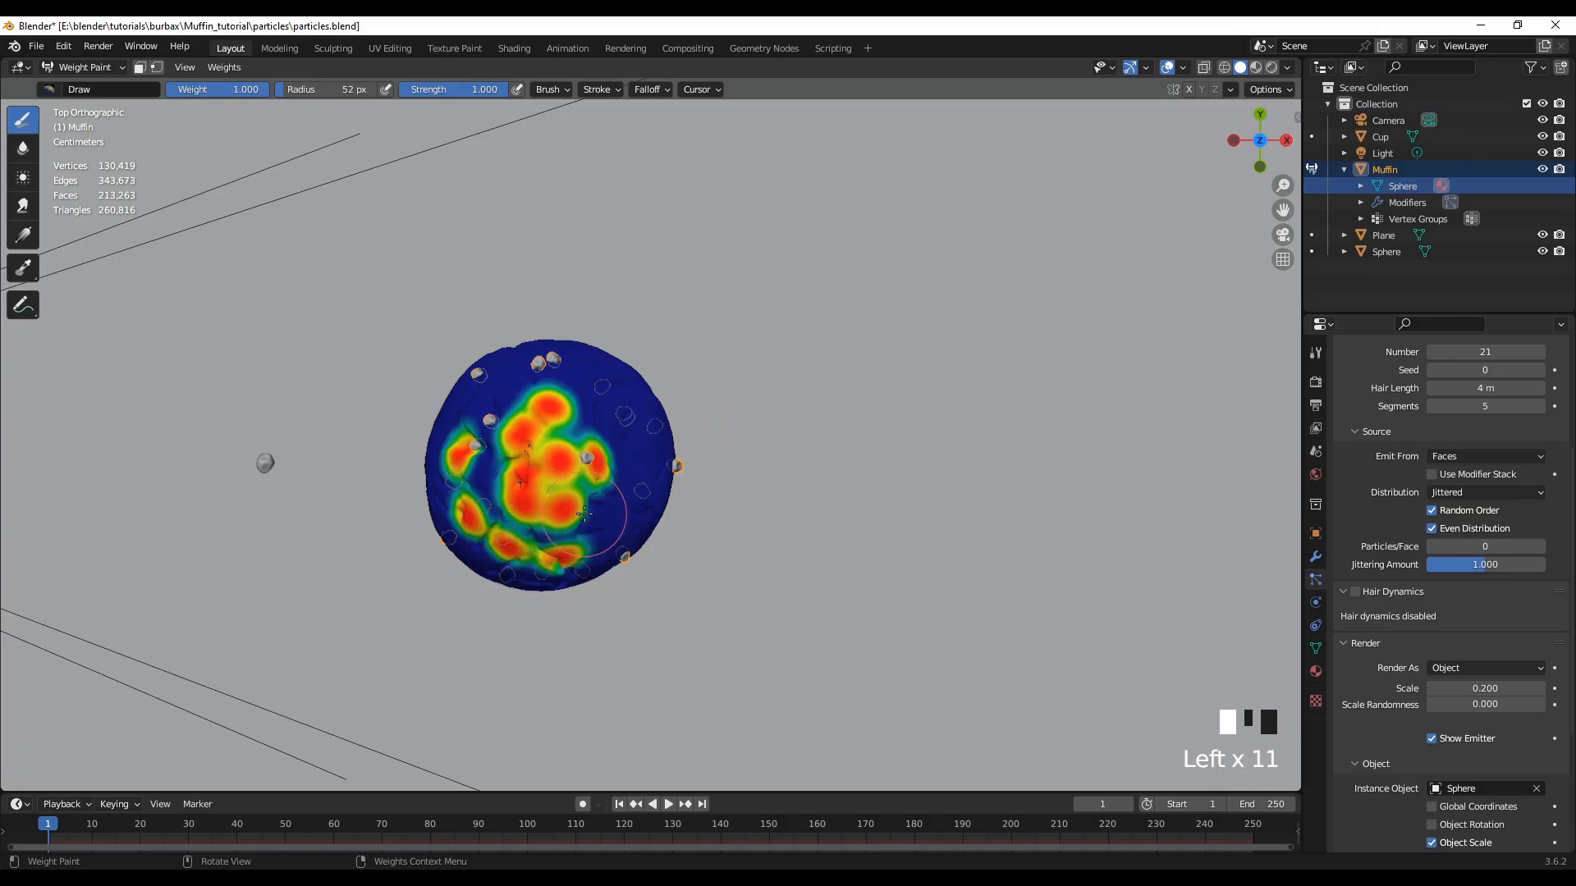
click(594, 512)
click(626, 494)
click(634, 467)
click(641, 431)
click(628, 411)
click(611, 394)
click(586, 382)
click(566, 377)
click(542, 382)
click(517, 386)
click(483, 391)
click(480, 392)
click(470, 404)
click(467, 419)
click(493, 442)
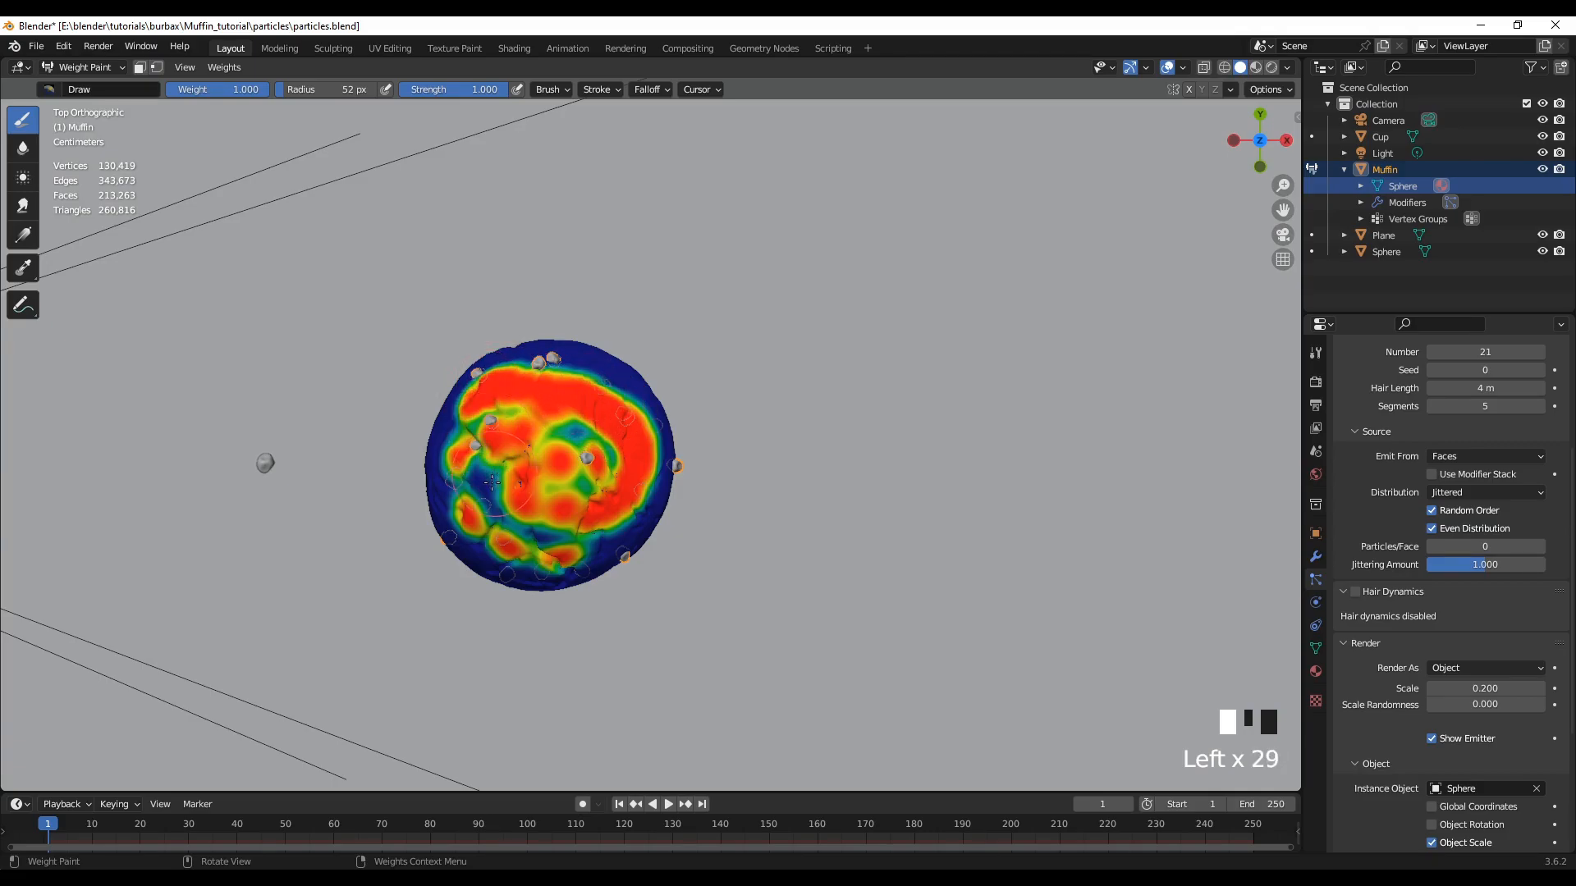
click(494, 484)
click(618, 541)
click(573, 365)
click(456, 437)
click(447, 496)
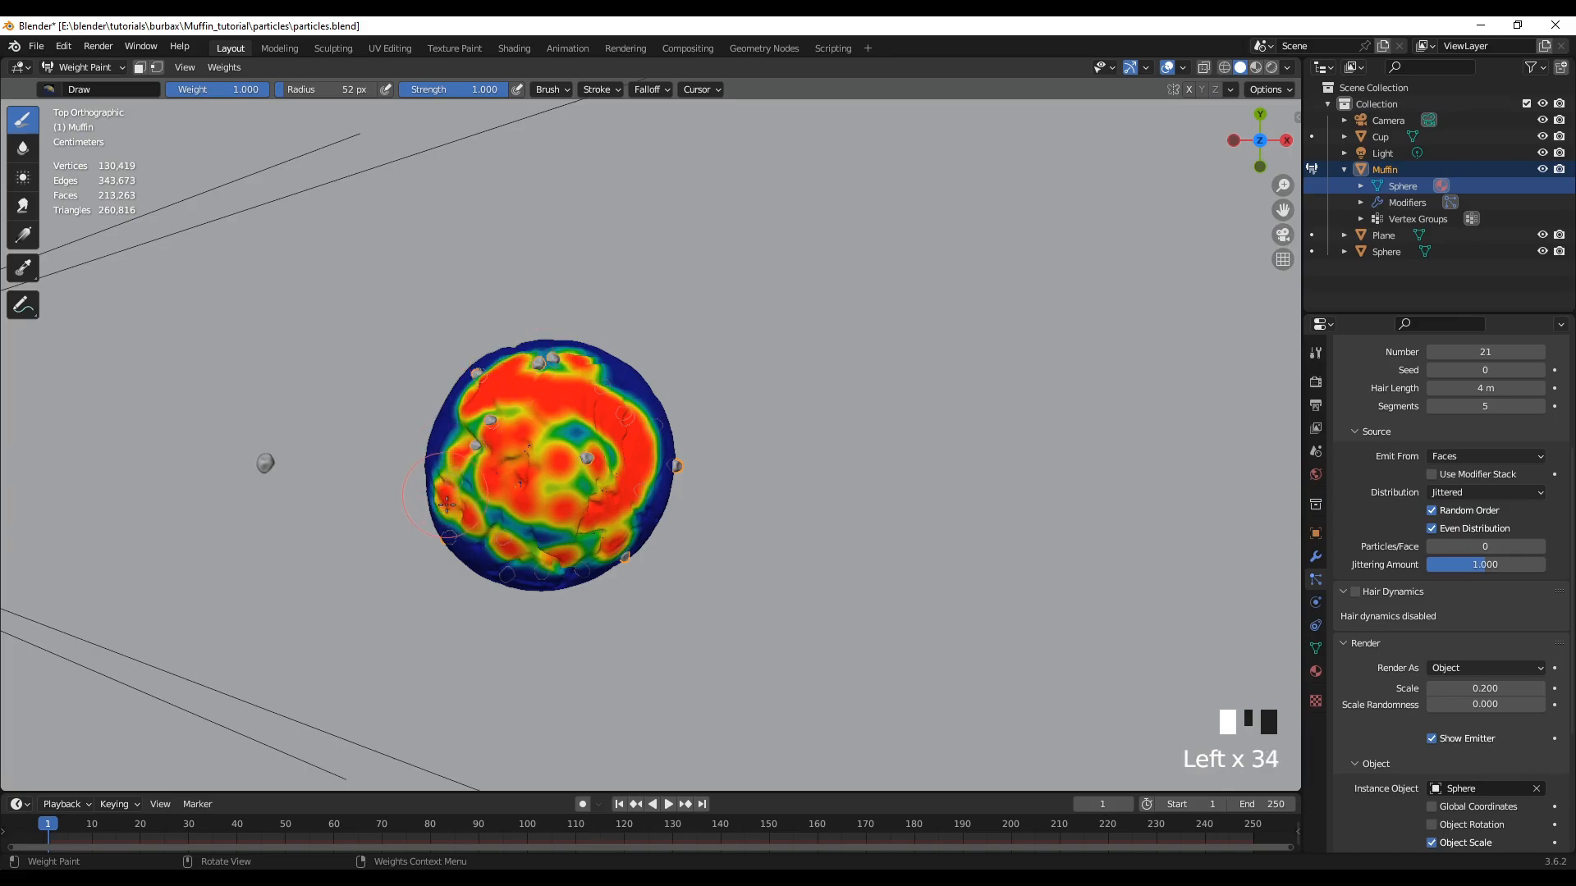
click(497, 565)
click(537, 568)
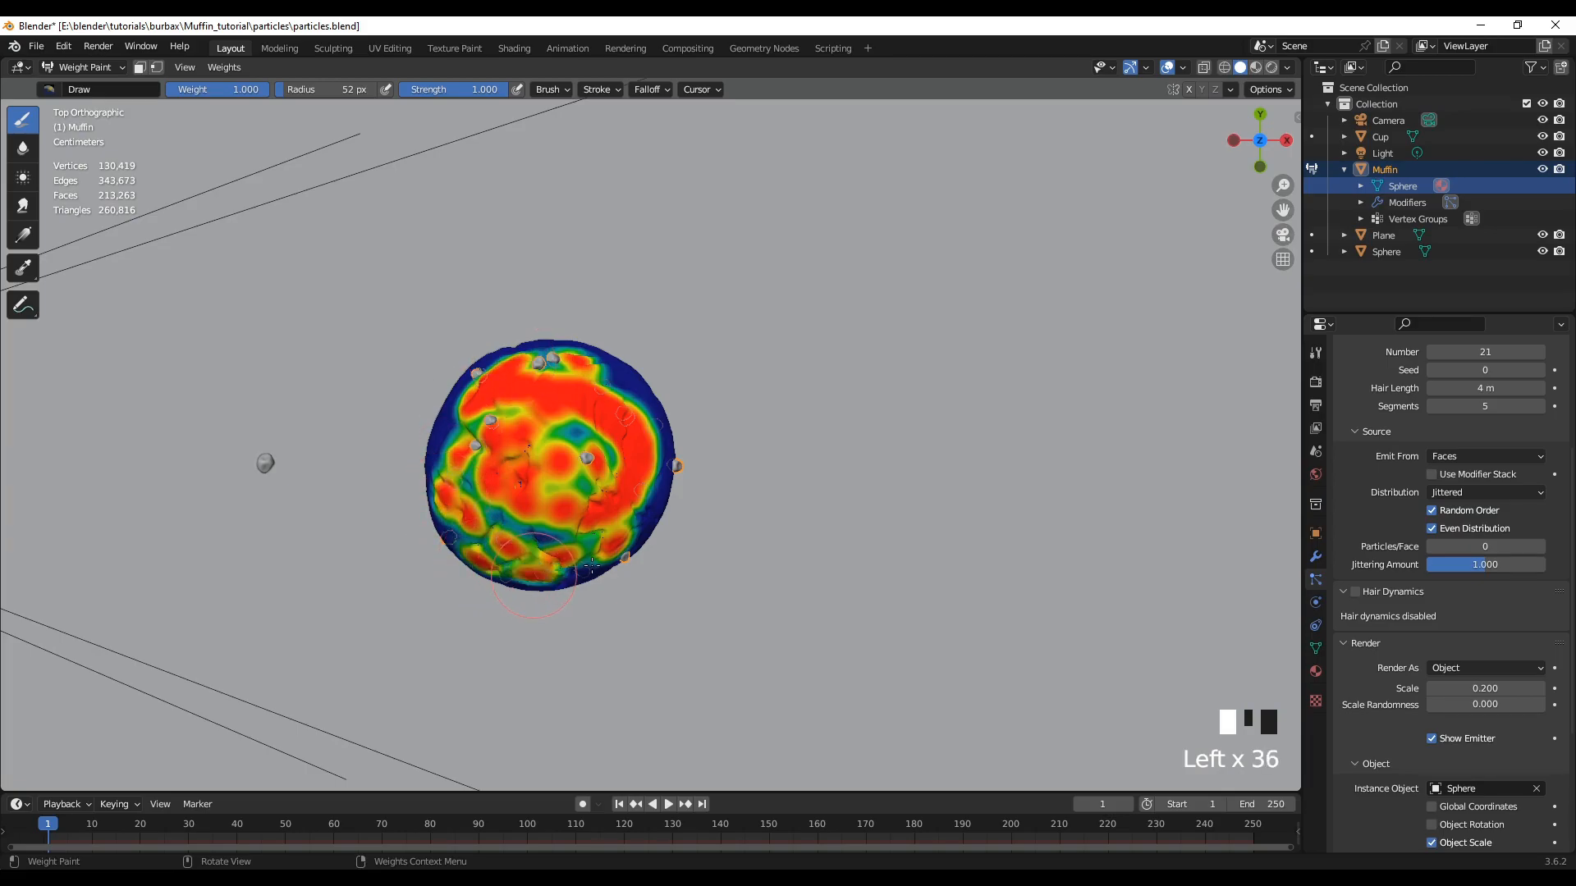
click(649, 508)
click(654, 460)
click(624, 380)
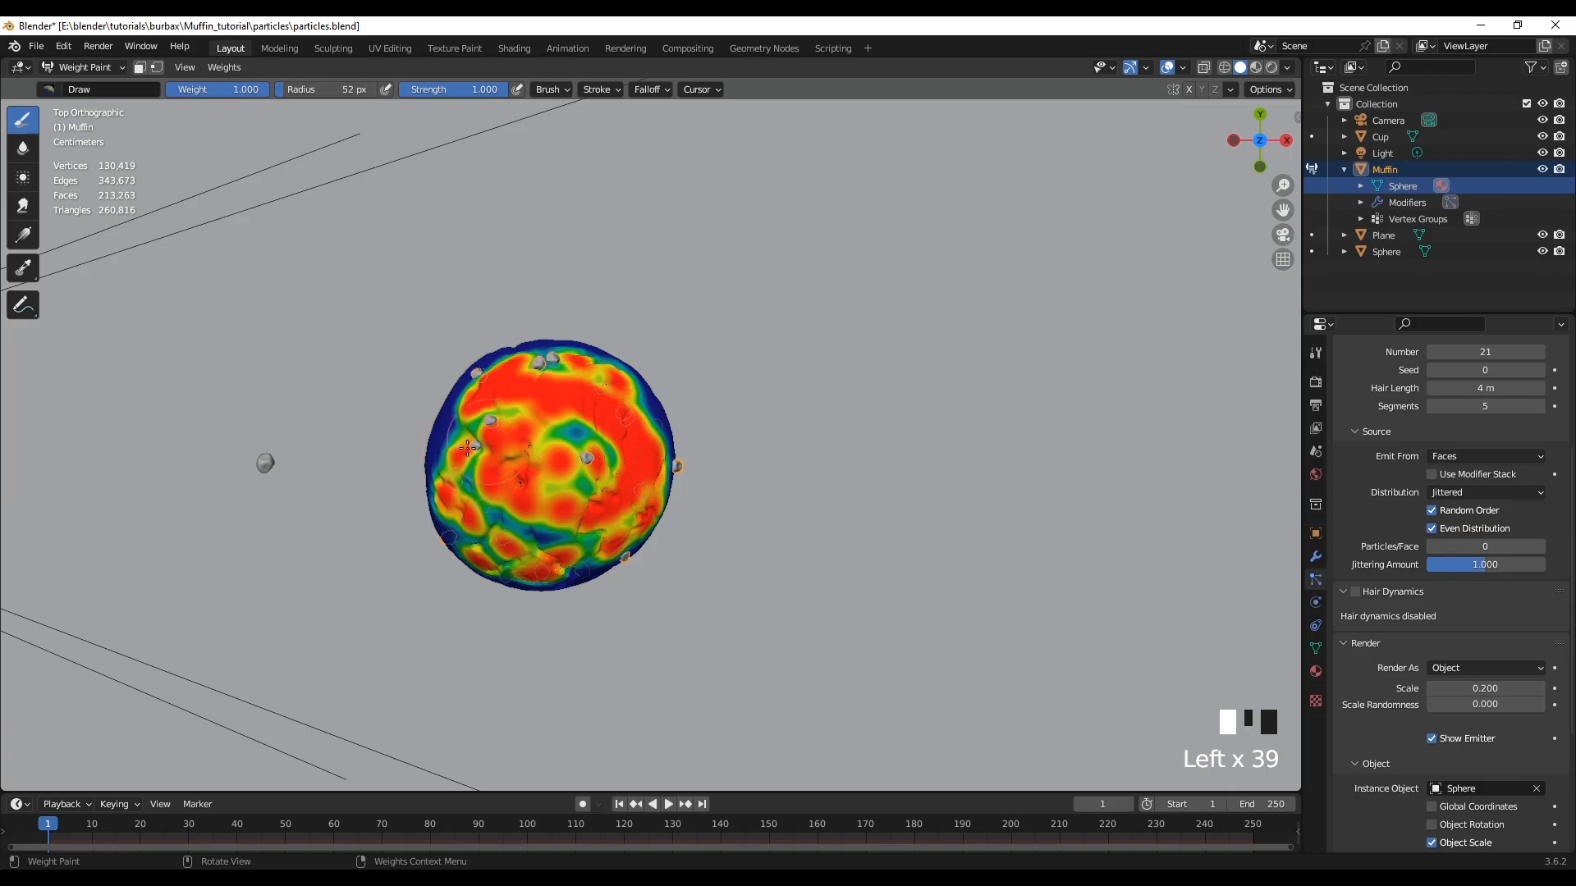
click(440, 435)
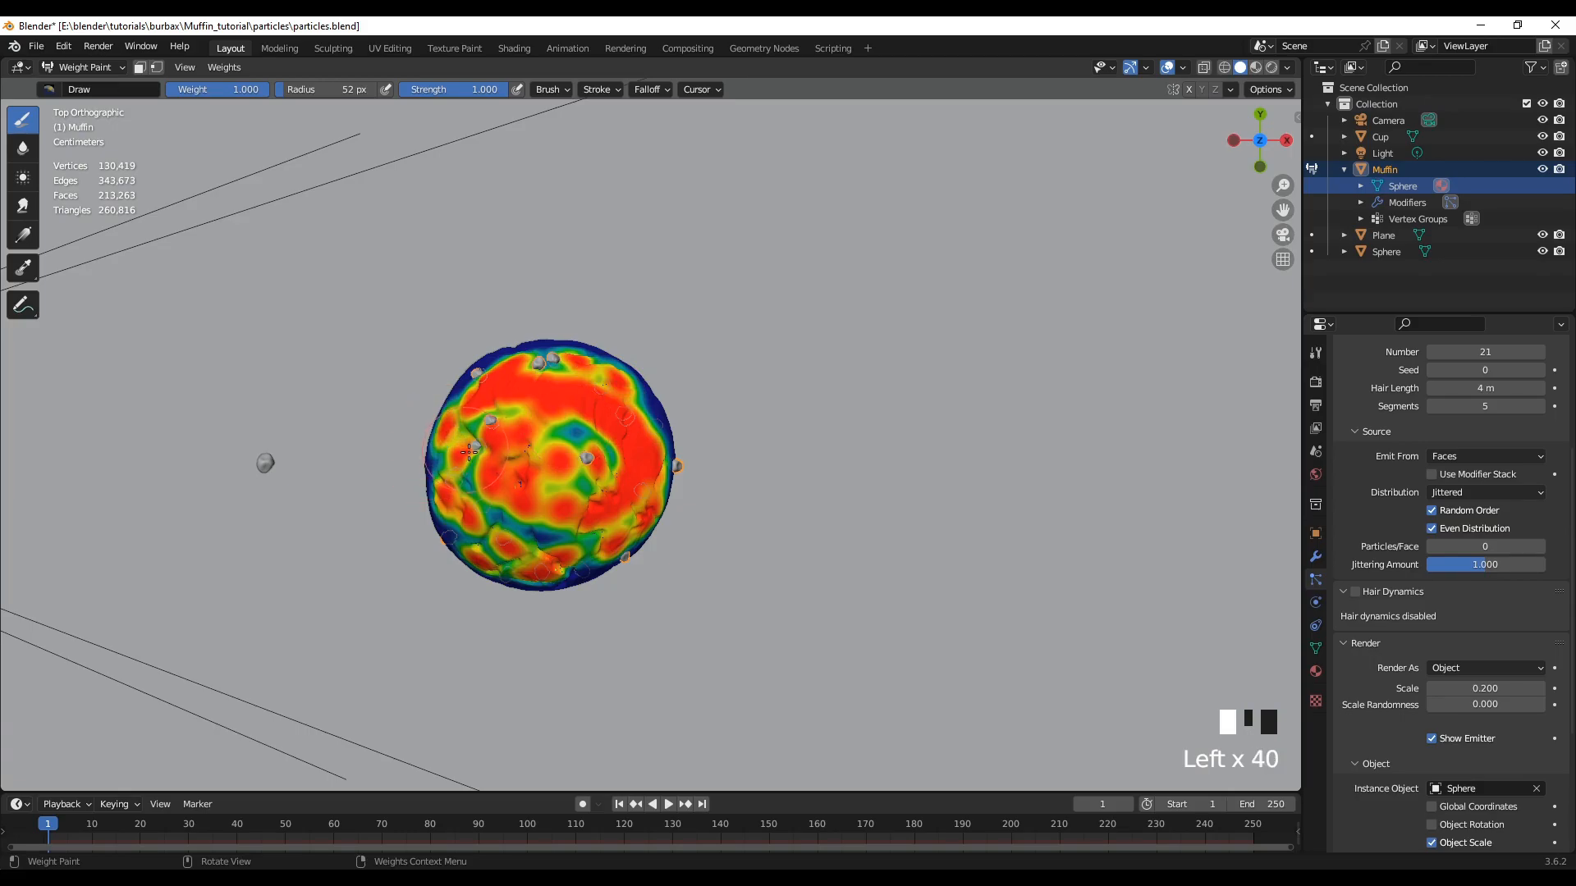
click(543, 542)
click(590, 570)
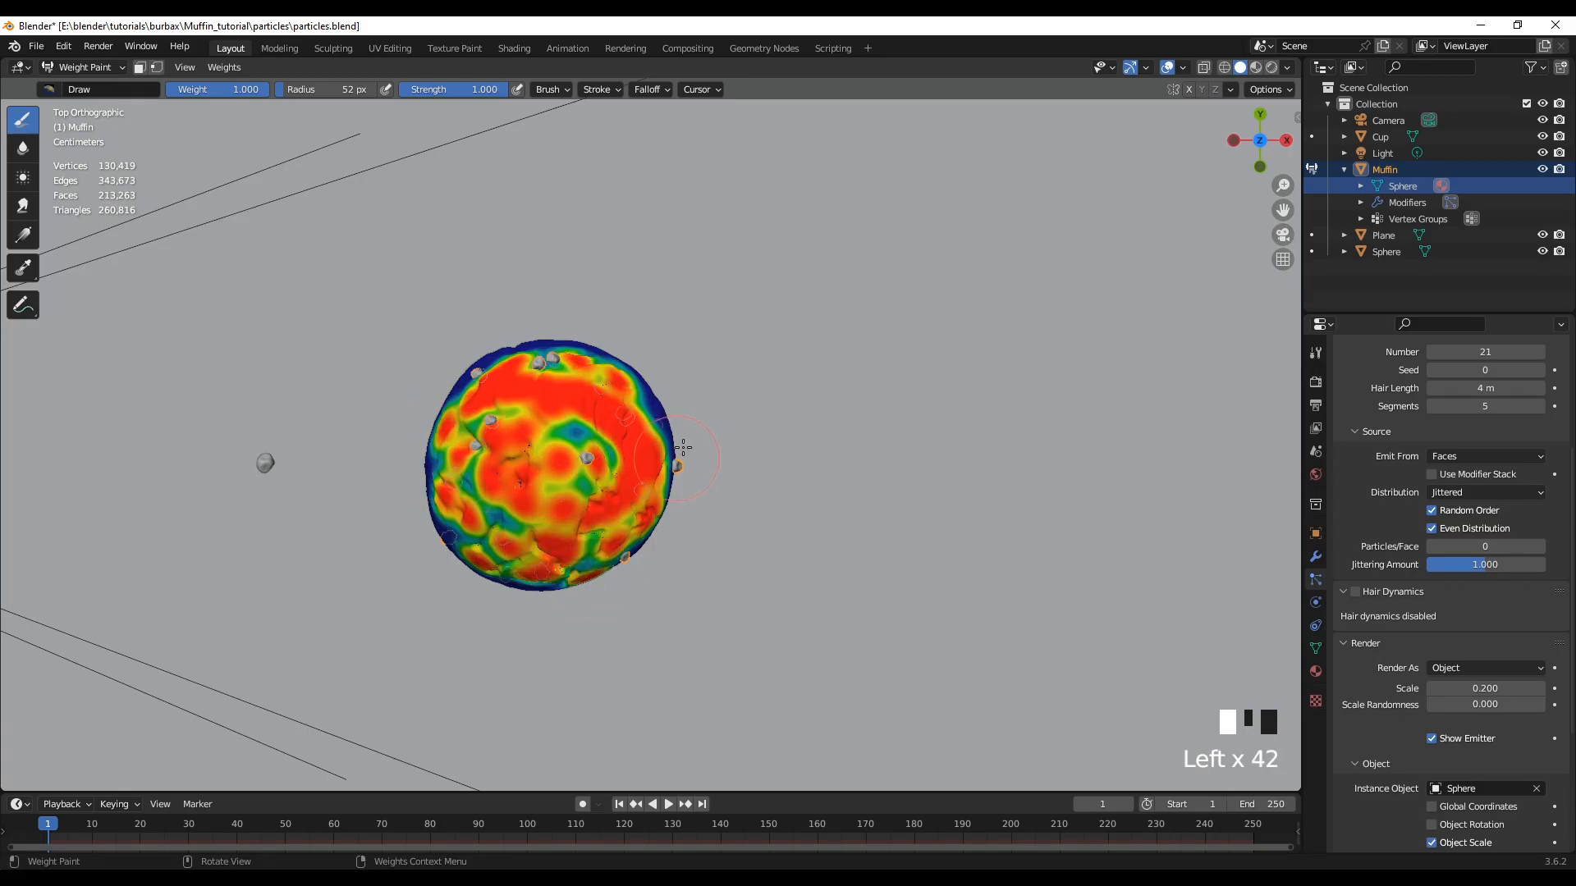
Extend the full-weight paint down the muffin top's sides towards the cup and fill the unpainted gap near the crown's centre
mouse_move(1020, 523)
middle_down()
mouse_move(1017, 408)
mouse_move(1152, 389)
mouse_move(1114, 382)
middle_up()
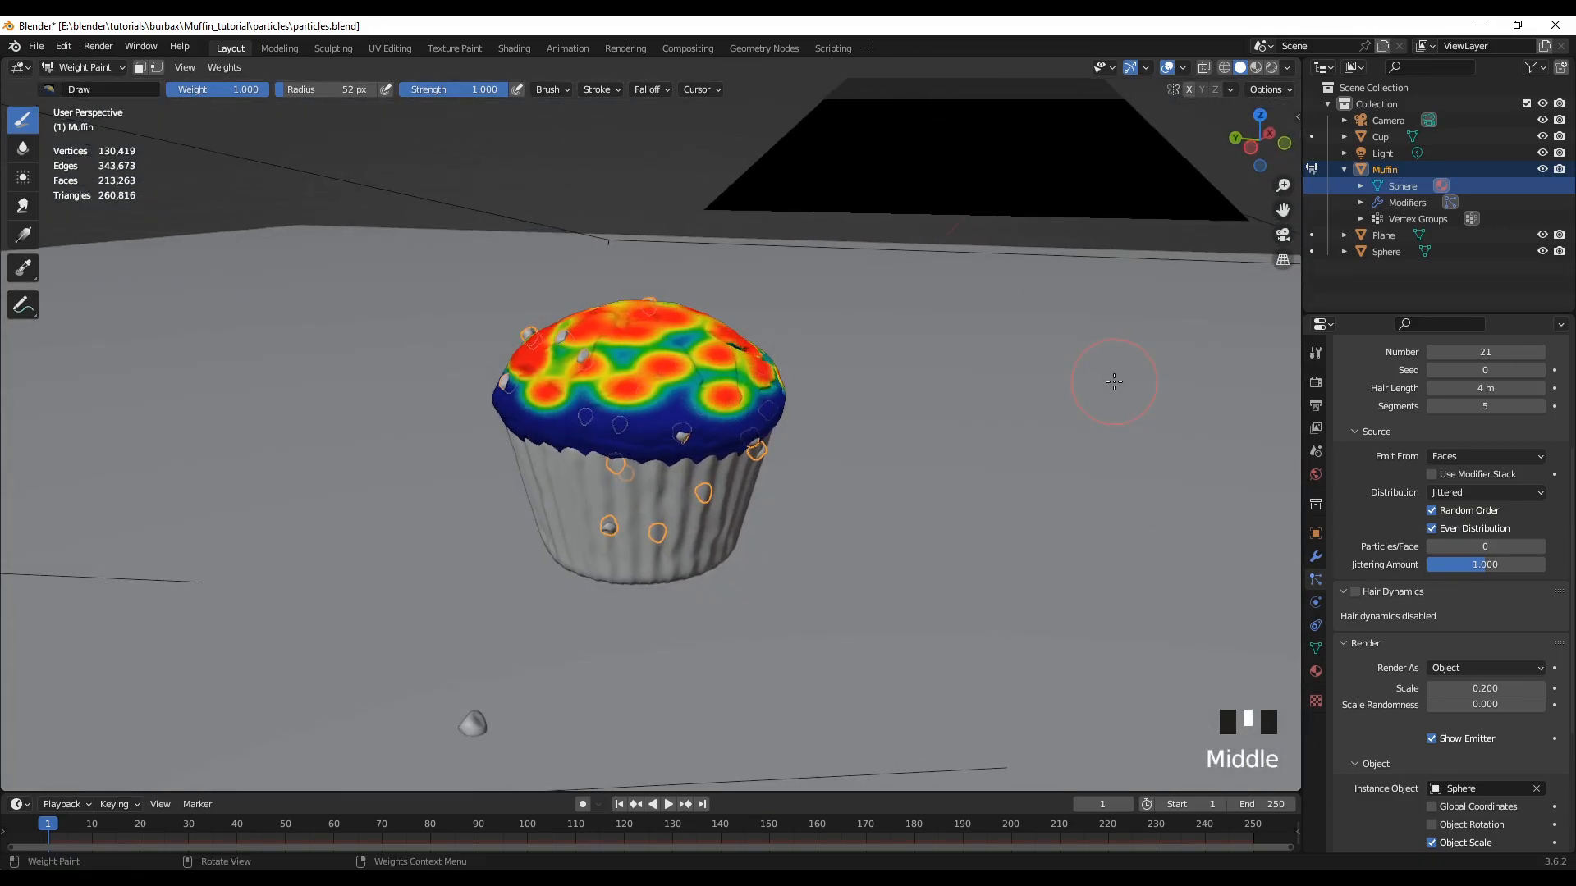
click(666, 404)
click(609, 410)
click(575, 408)
click(660, 427)
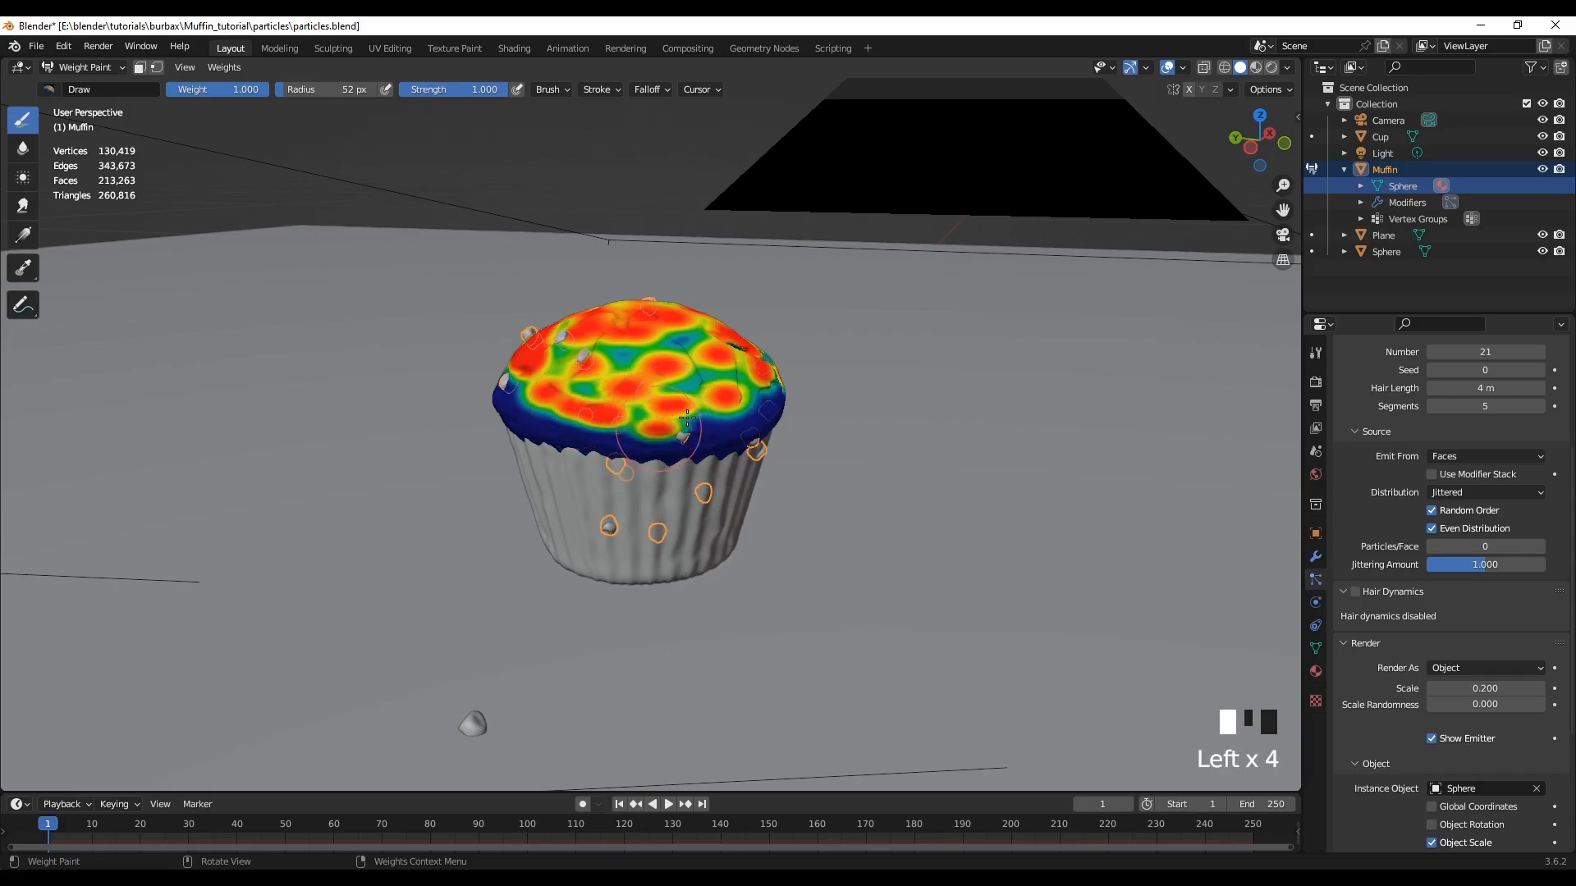
middle_drag(545, 392, 624, 549)
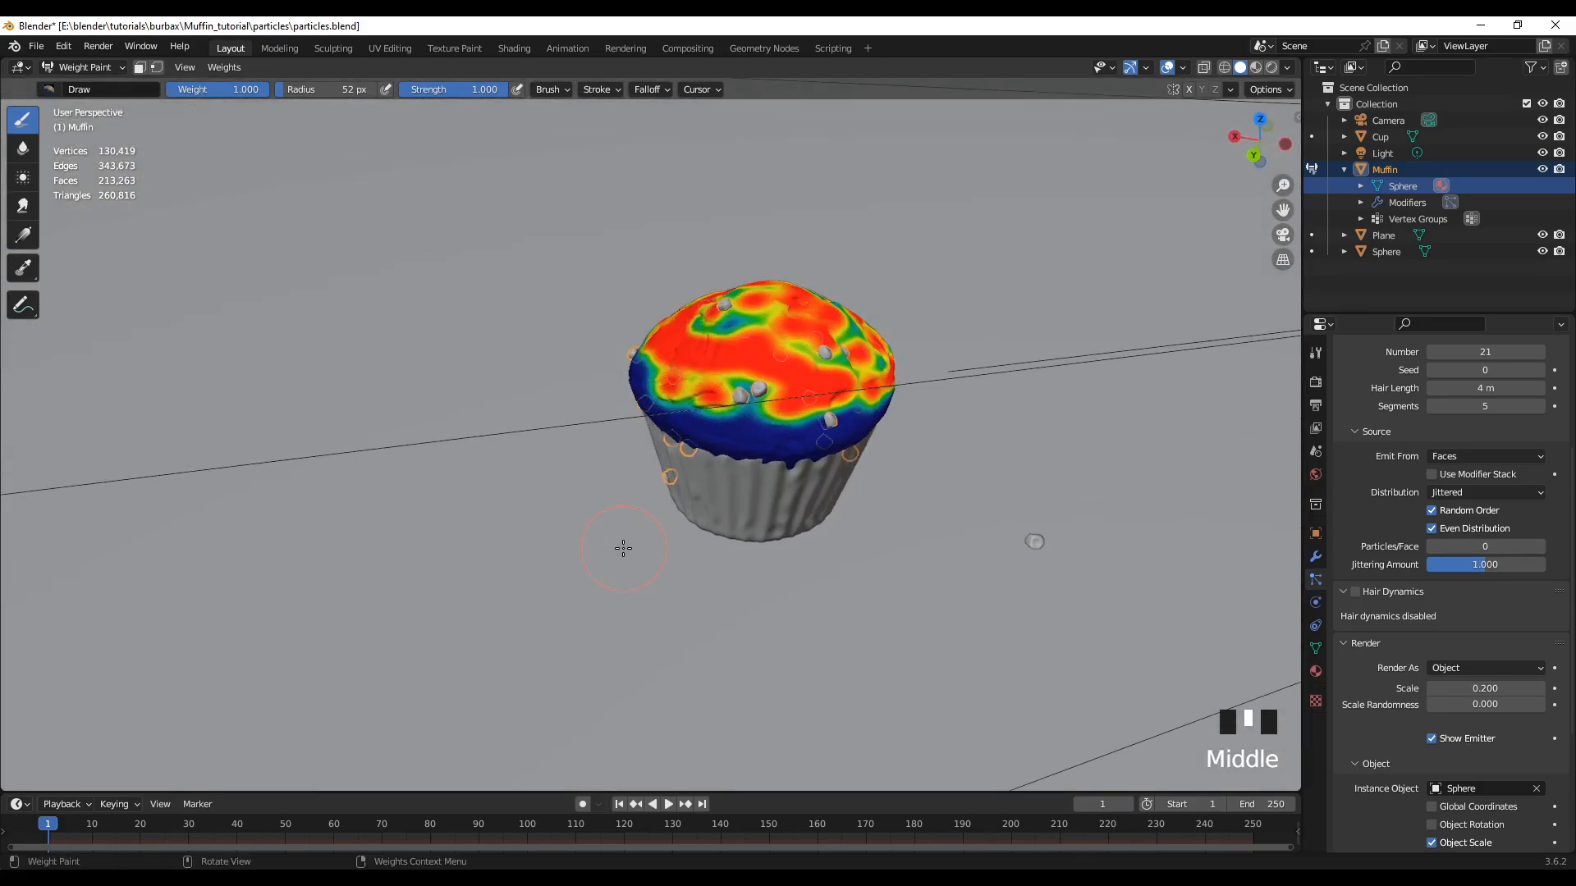
click(746, 433)
click(837, 427)
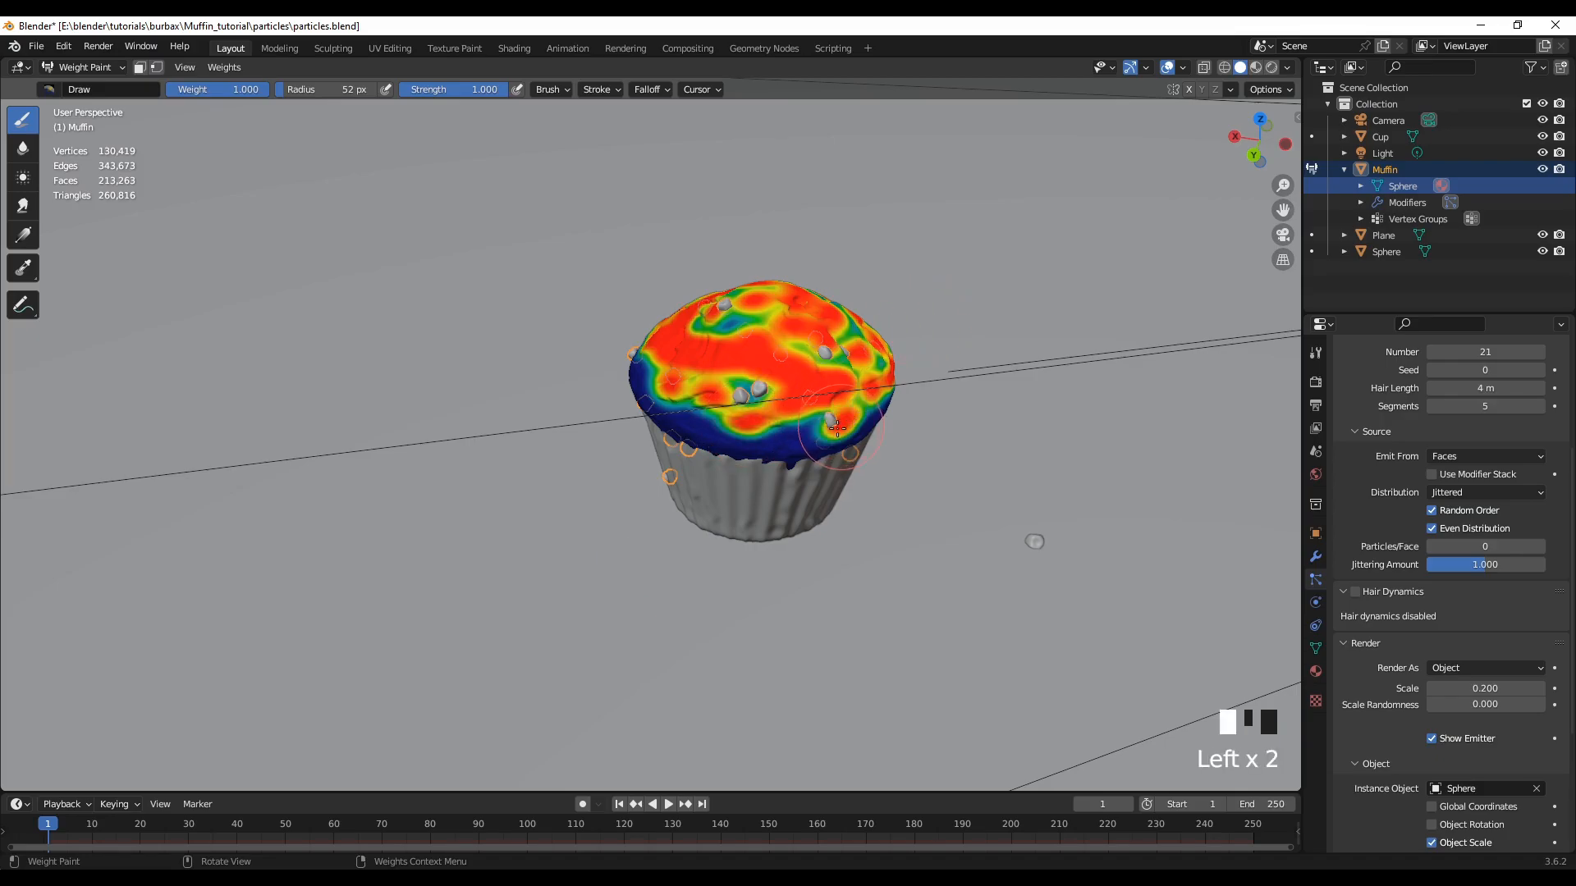
click(788, 428)
mouse_move(527, 404)
middle_down()
mouse_move(750, 433)
mouse_move(736, 465)
mouse_move(905, 451)
mouse_move(1023, 394)
mouse_move(820, 398)
mouse_move(722, 427)
middle_up()
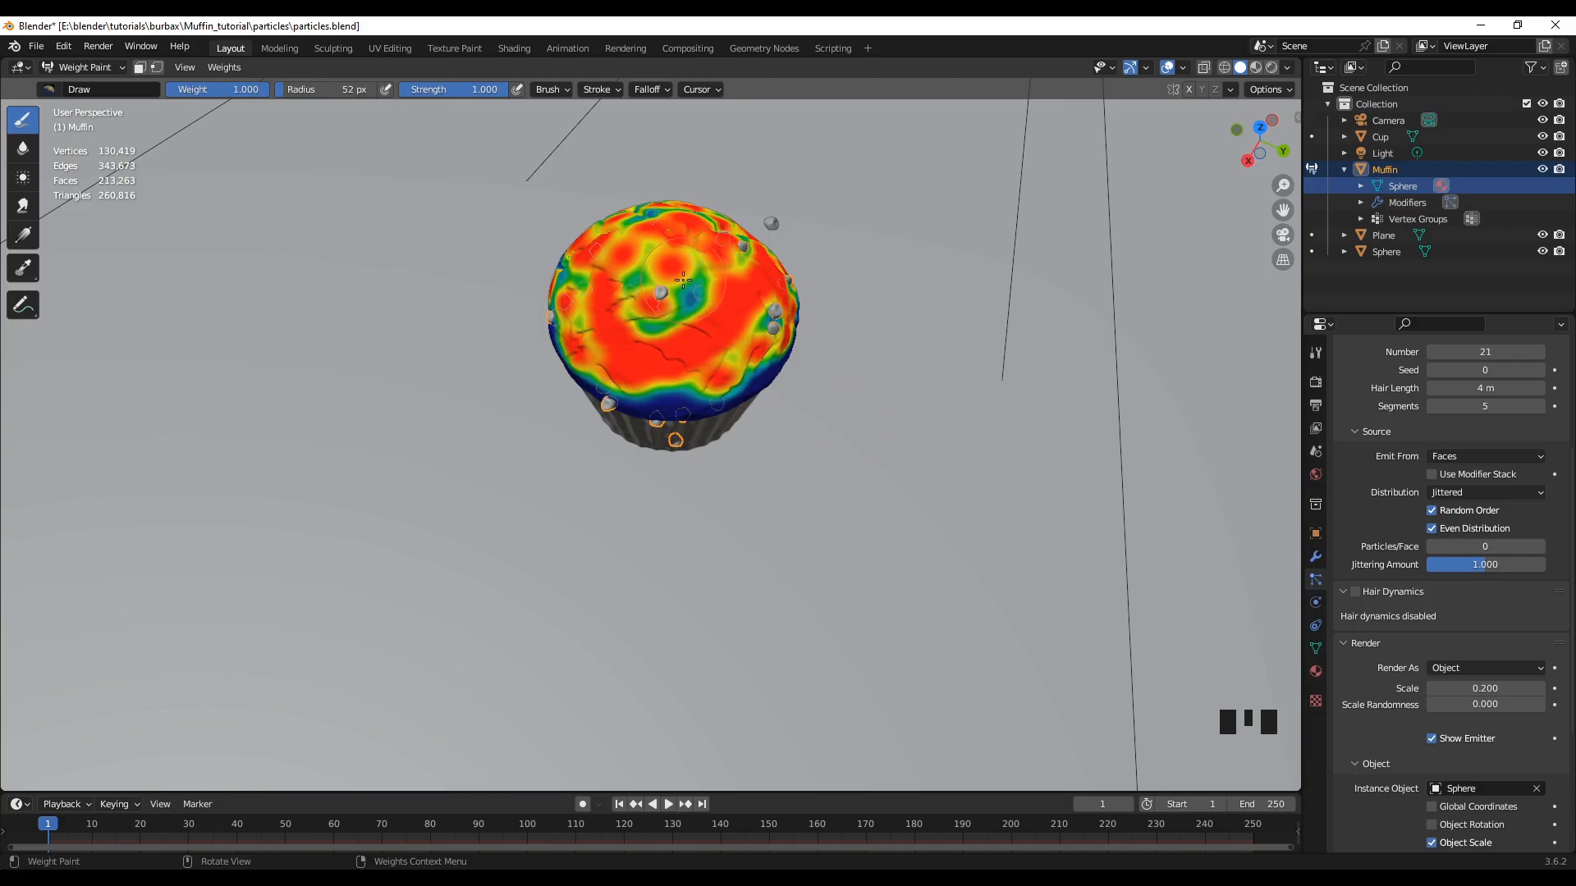
drag(708, 310, 674, 288)
Leave Weight Paint and return the muffin to Object Mode
middle_drag(719, 534, 856, 512)
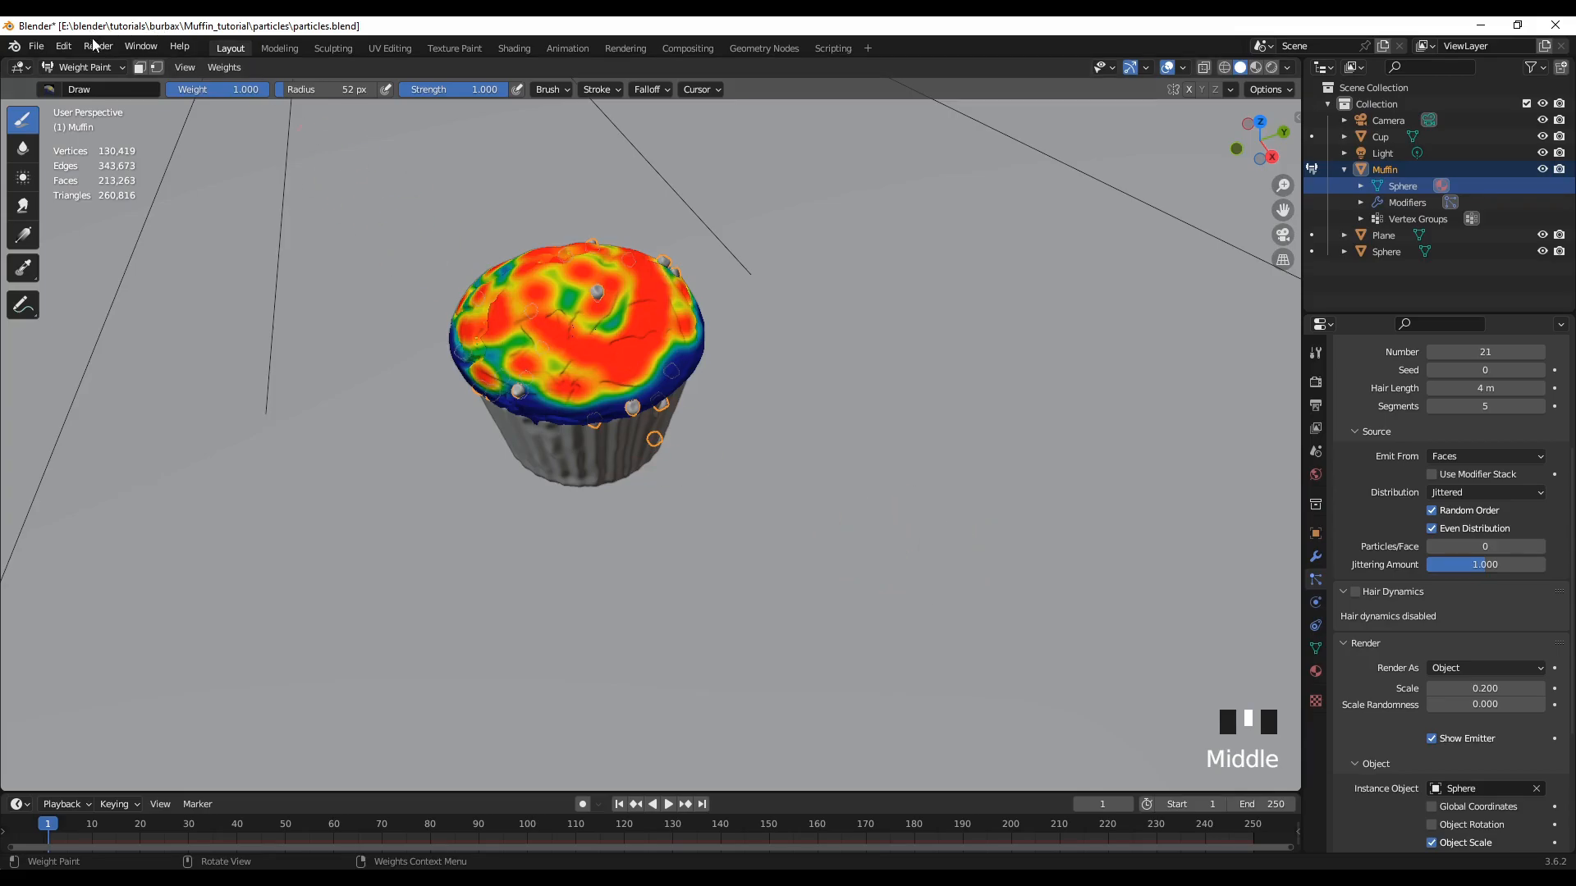
click(116, 72)
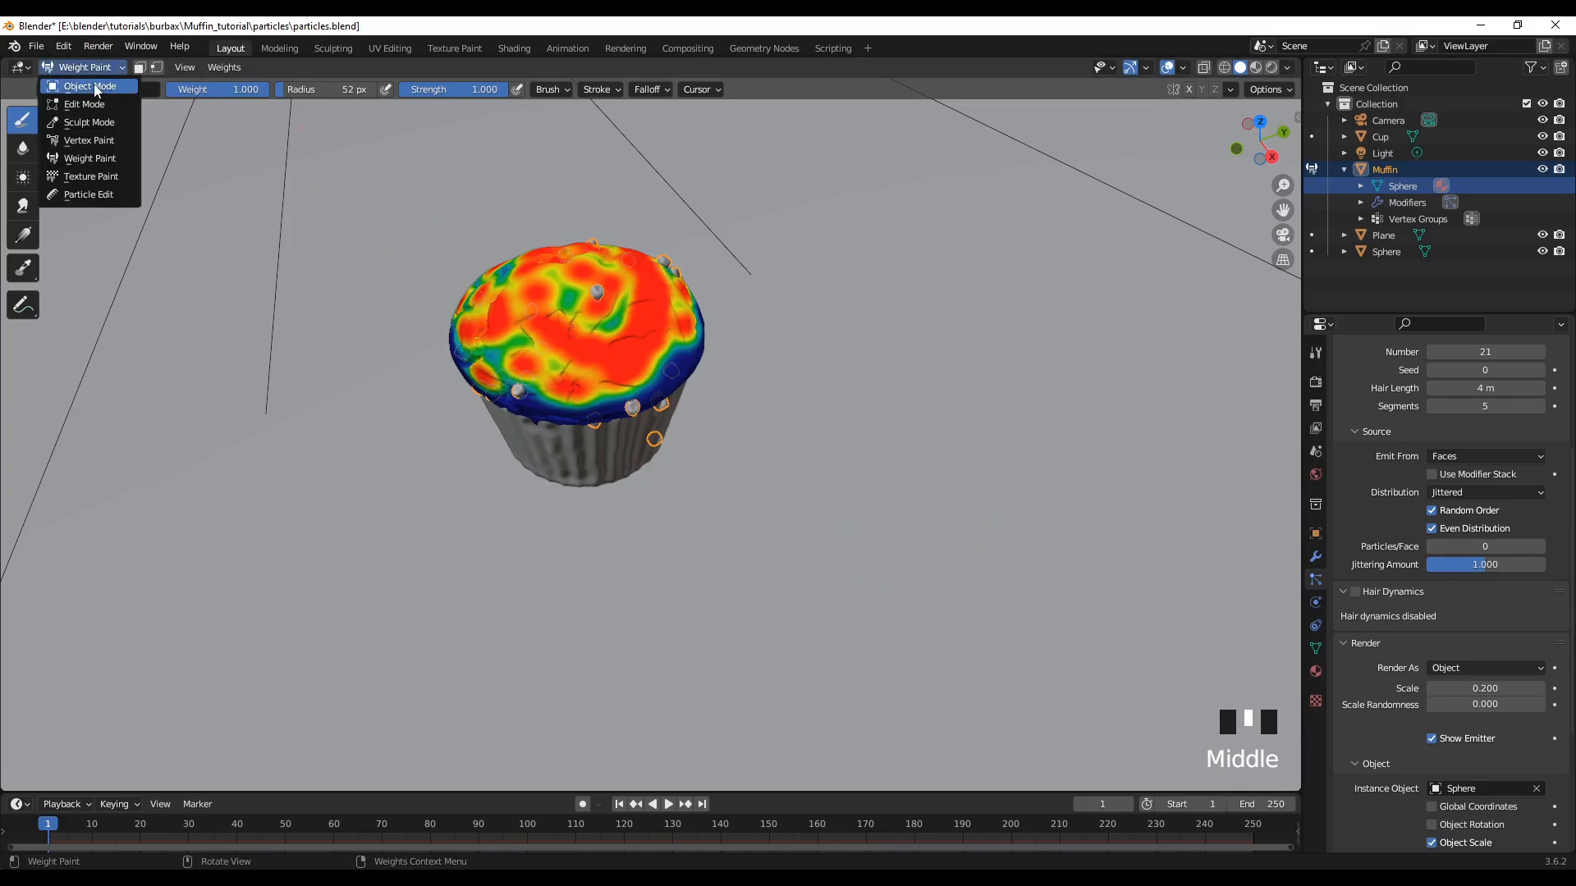
click(92, 86)
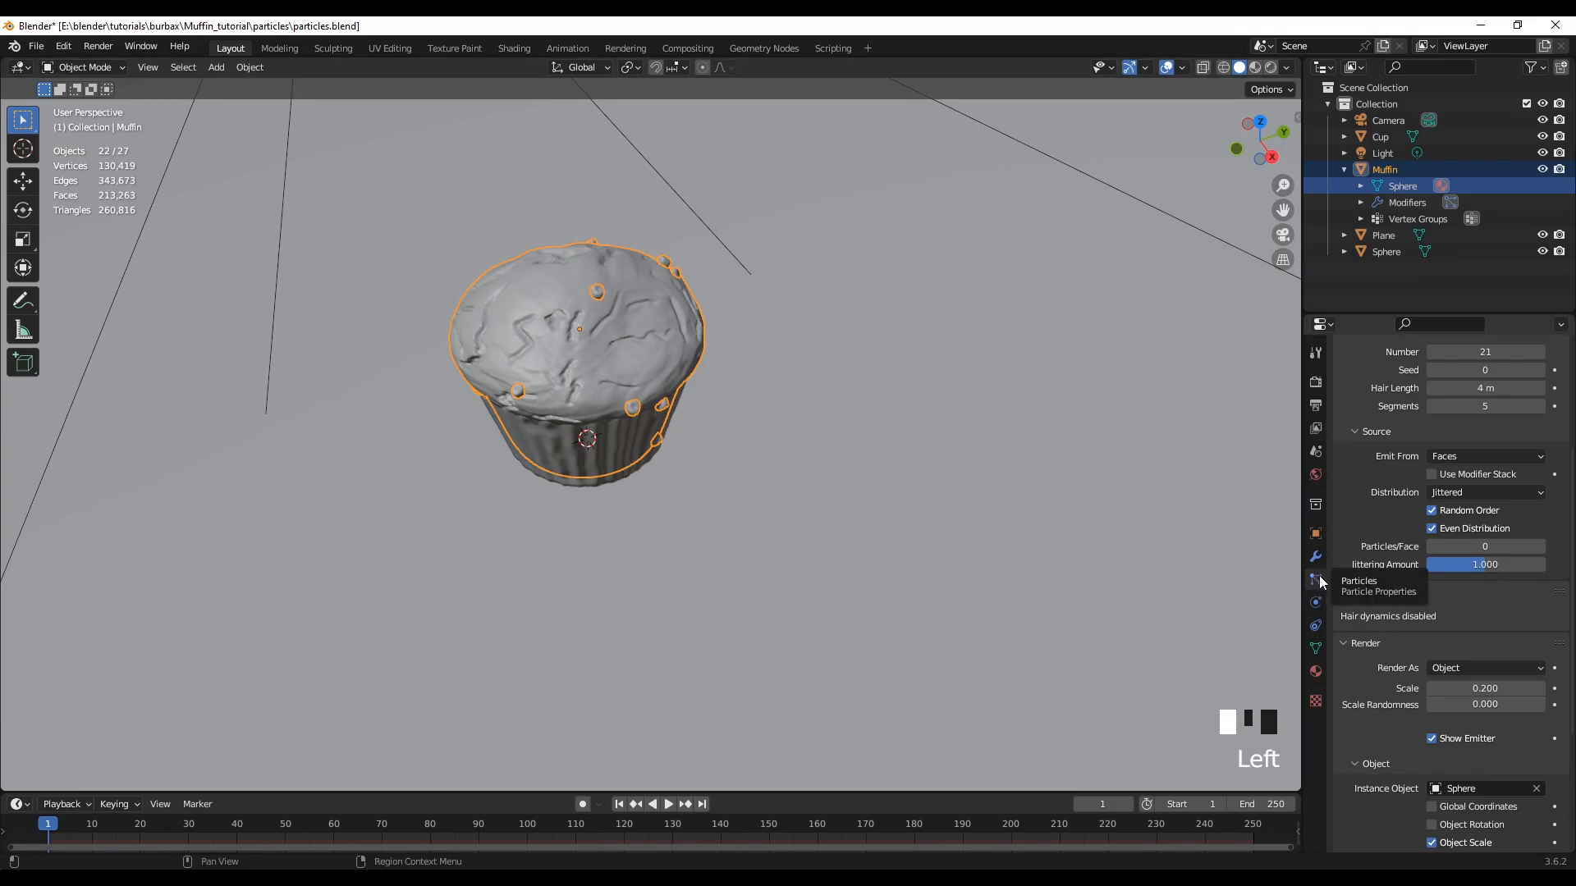
Assign the painted vertex group "Group" as the density of the muffin's particle system
scroll(1419, 622, down, 5)
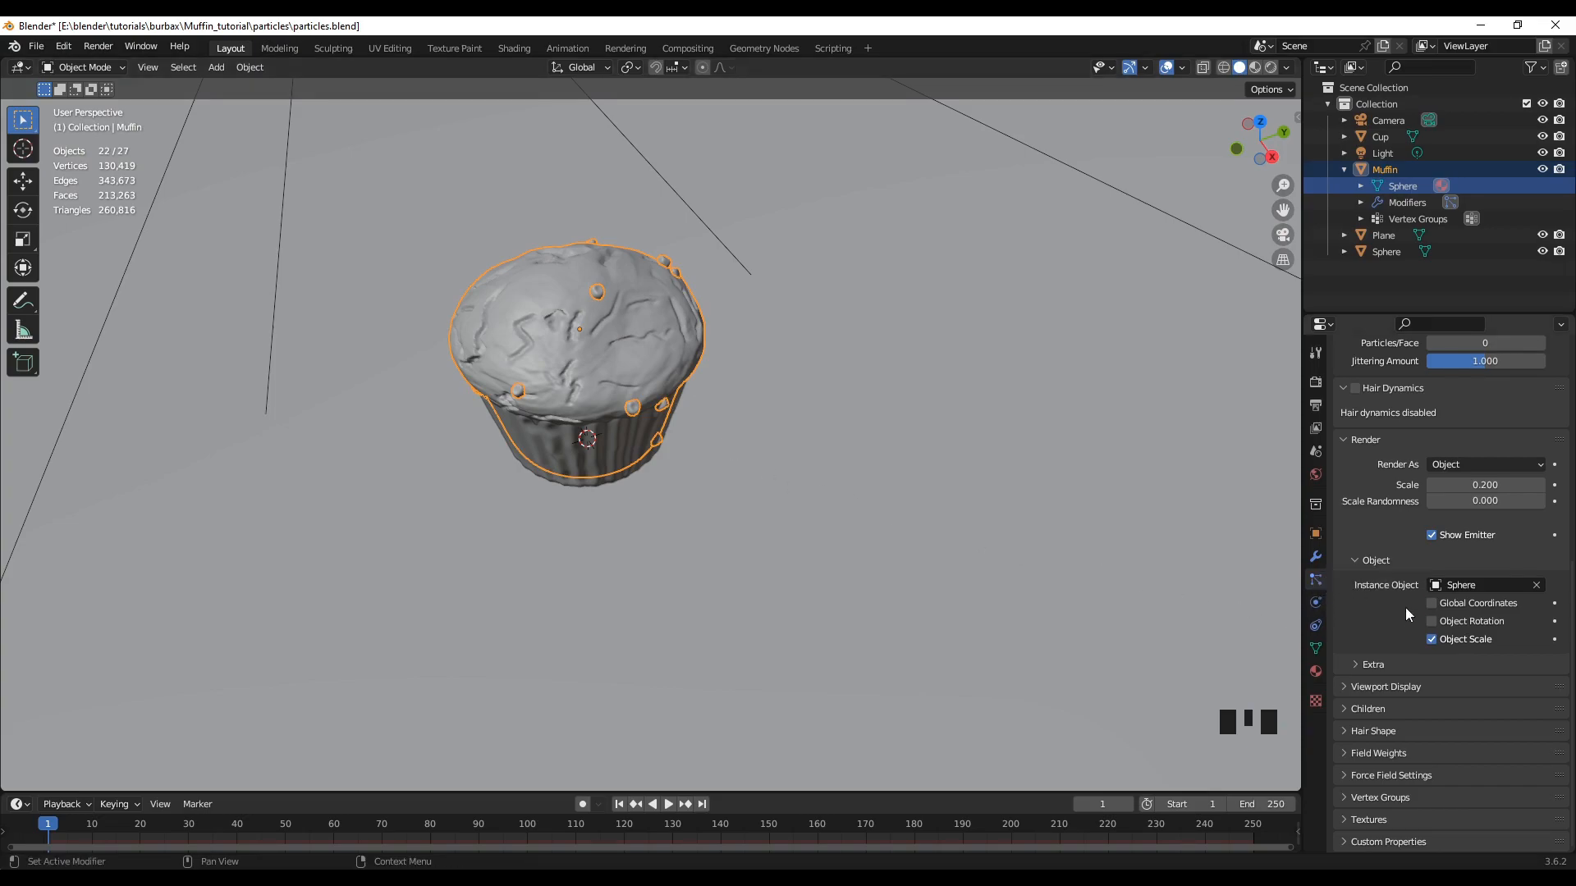
click(1362, 801)
scroll(1415, 747, down, 5)
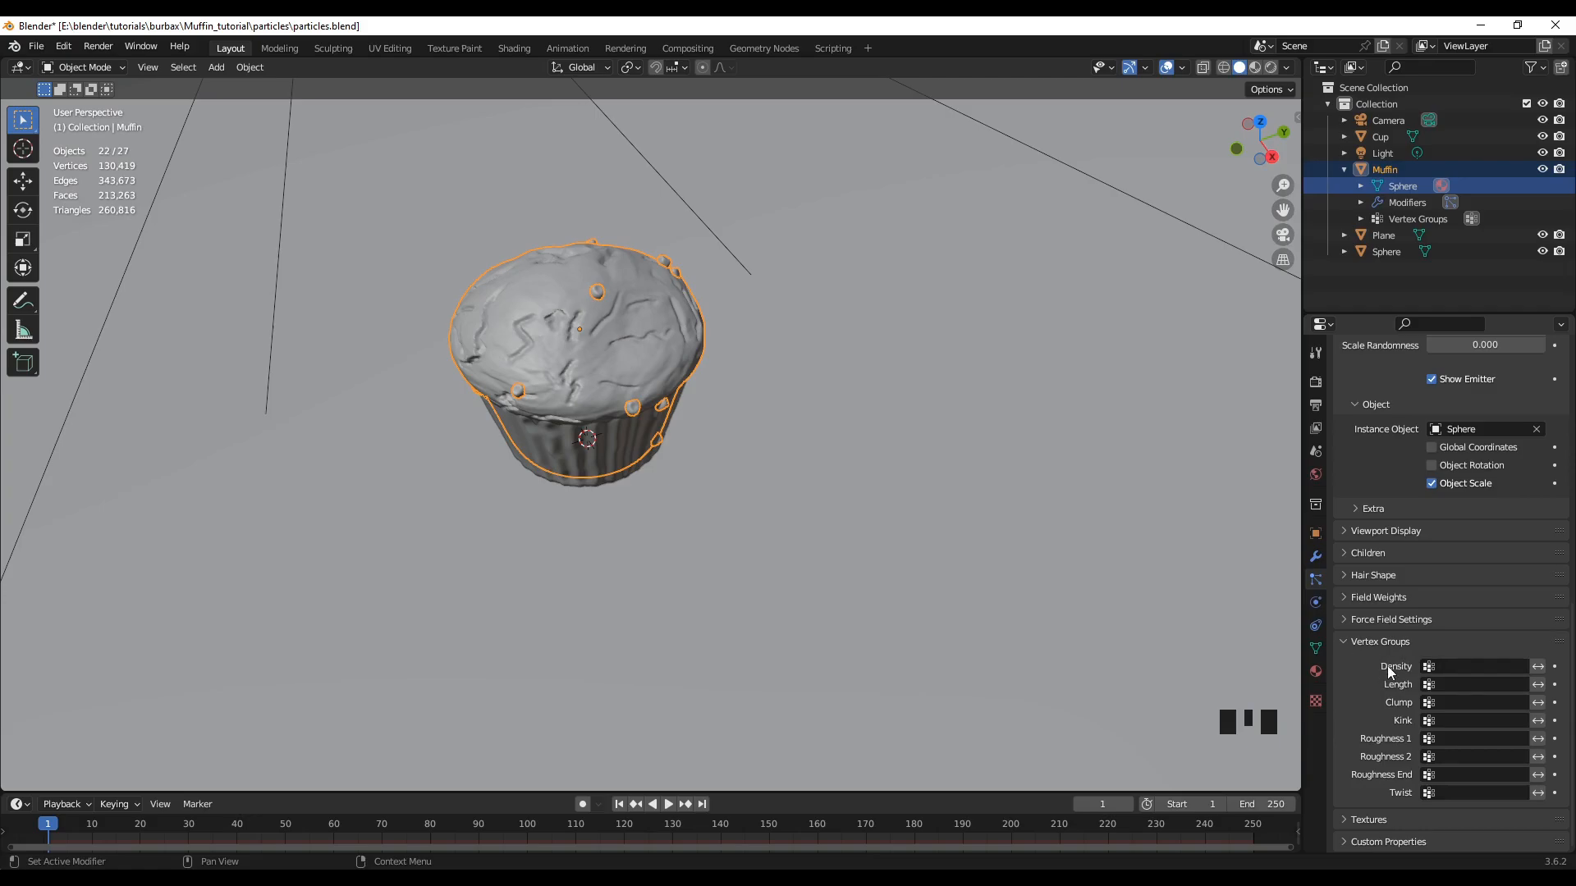
click(1471, 667)
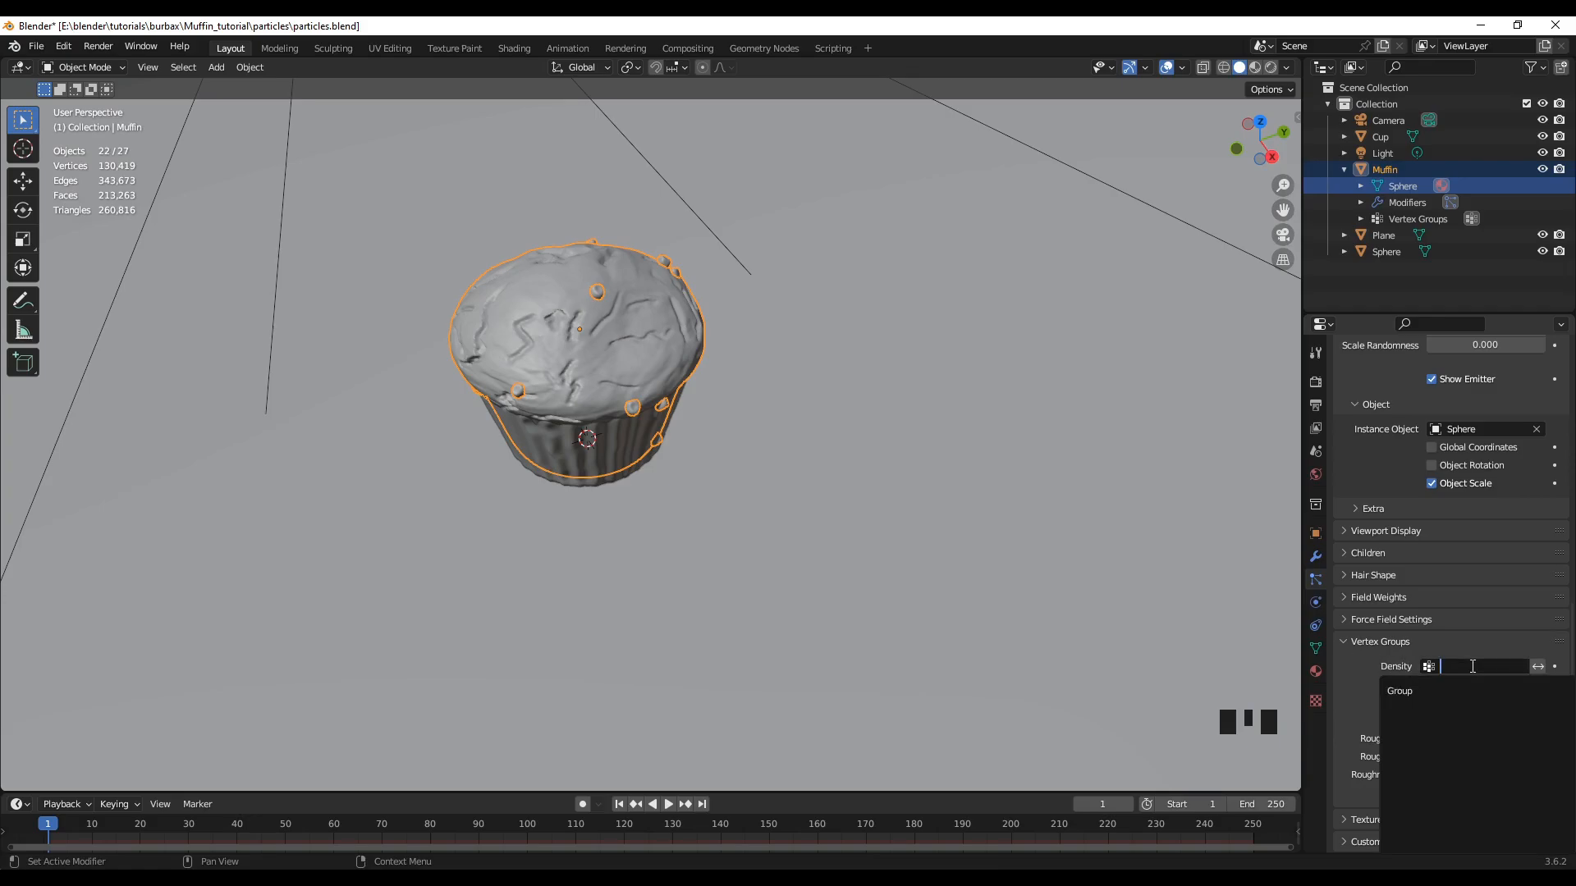
click(1400, 691)
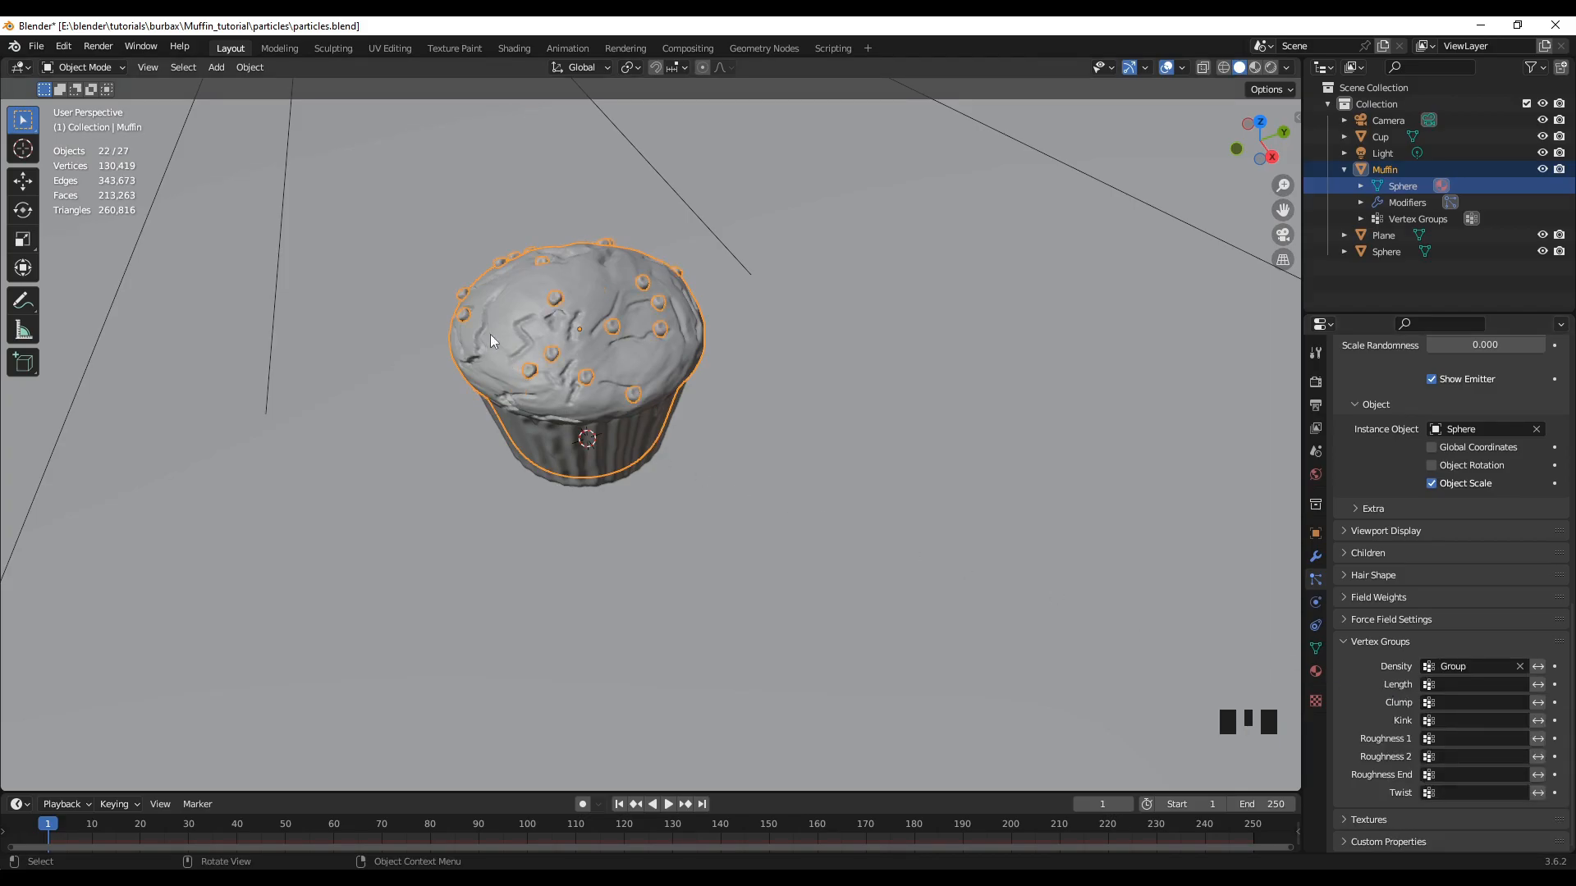
Examine the chip distribution around the muffin and display the scene in Material Preview shading
middle_drag(590, 504, 745, 441)
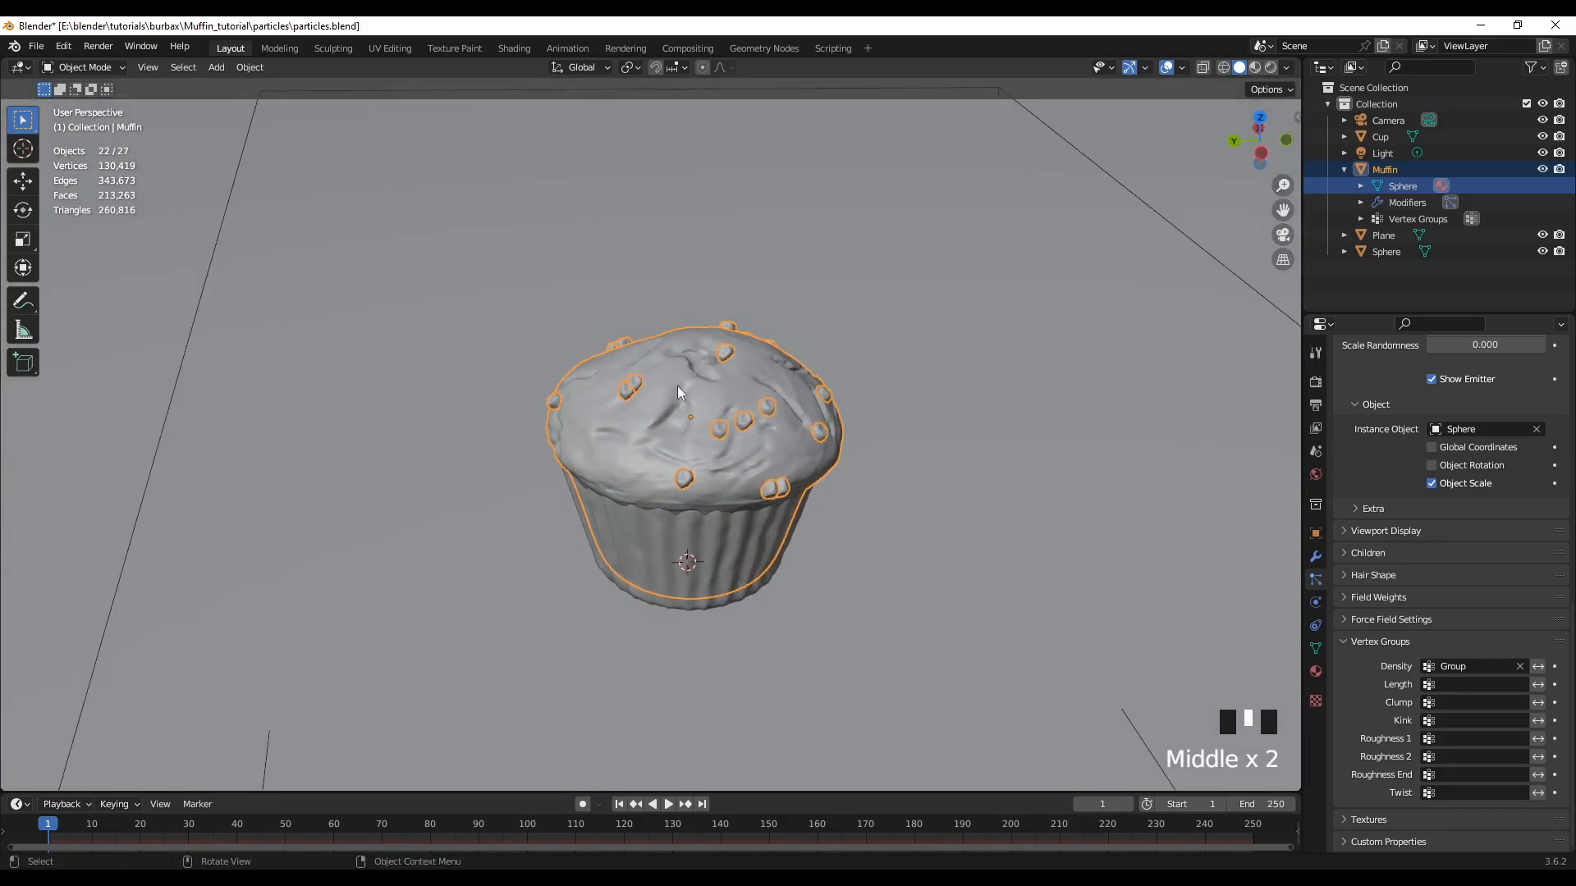
middle_drag(832, 506, 774, 591)
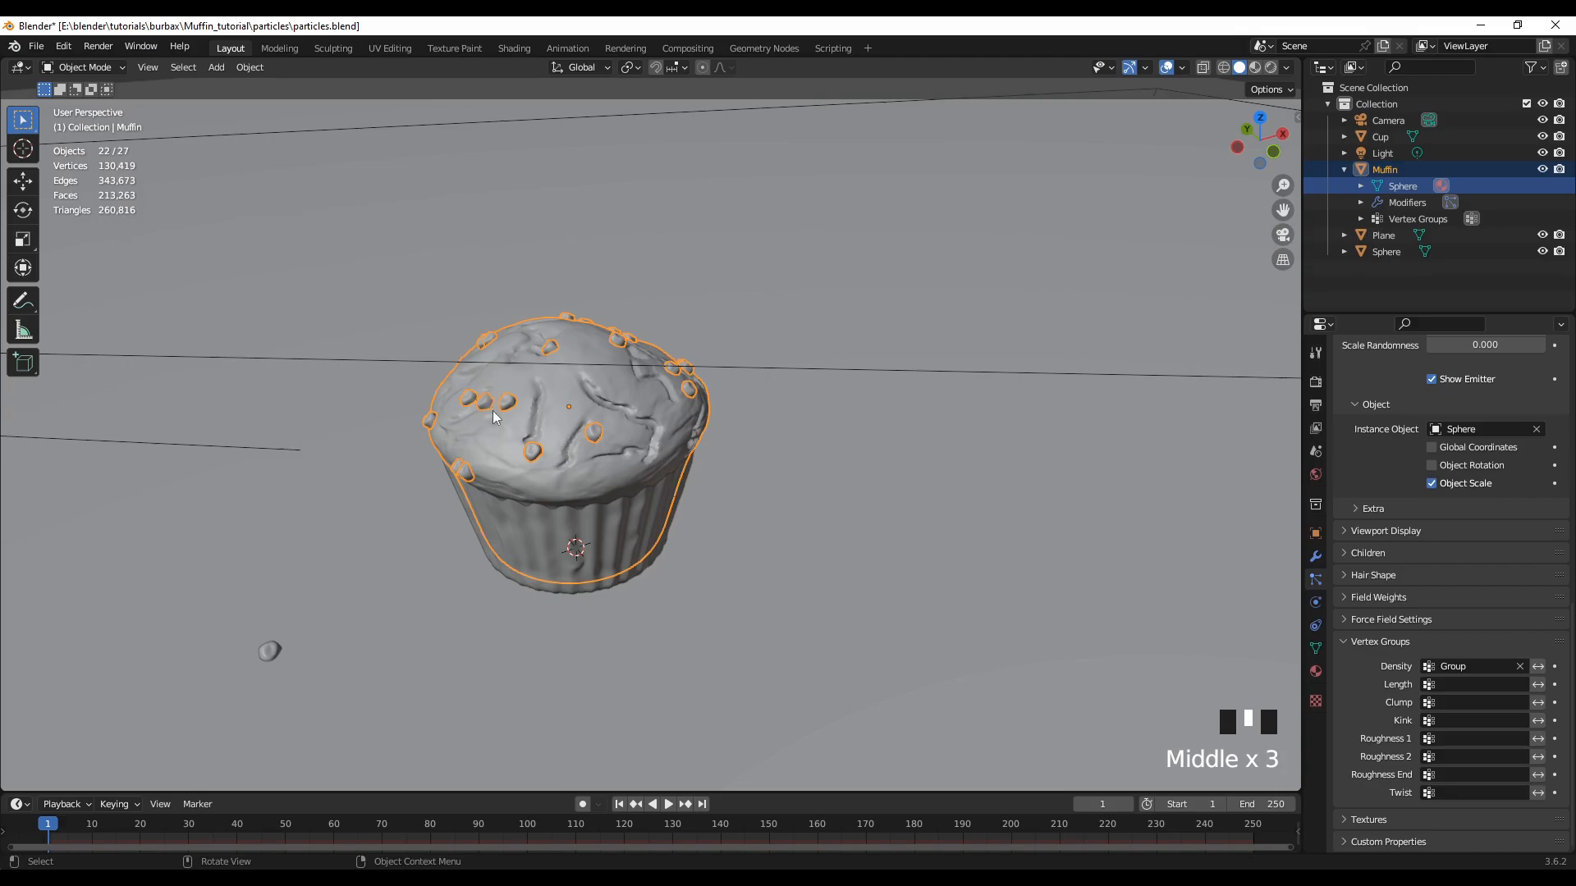
middle_drag(892, 569, 723, 469)
middle_drag(850, 605, 776, 451)
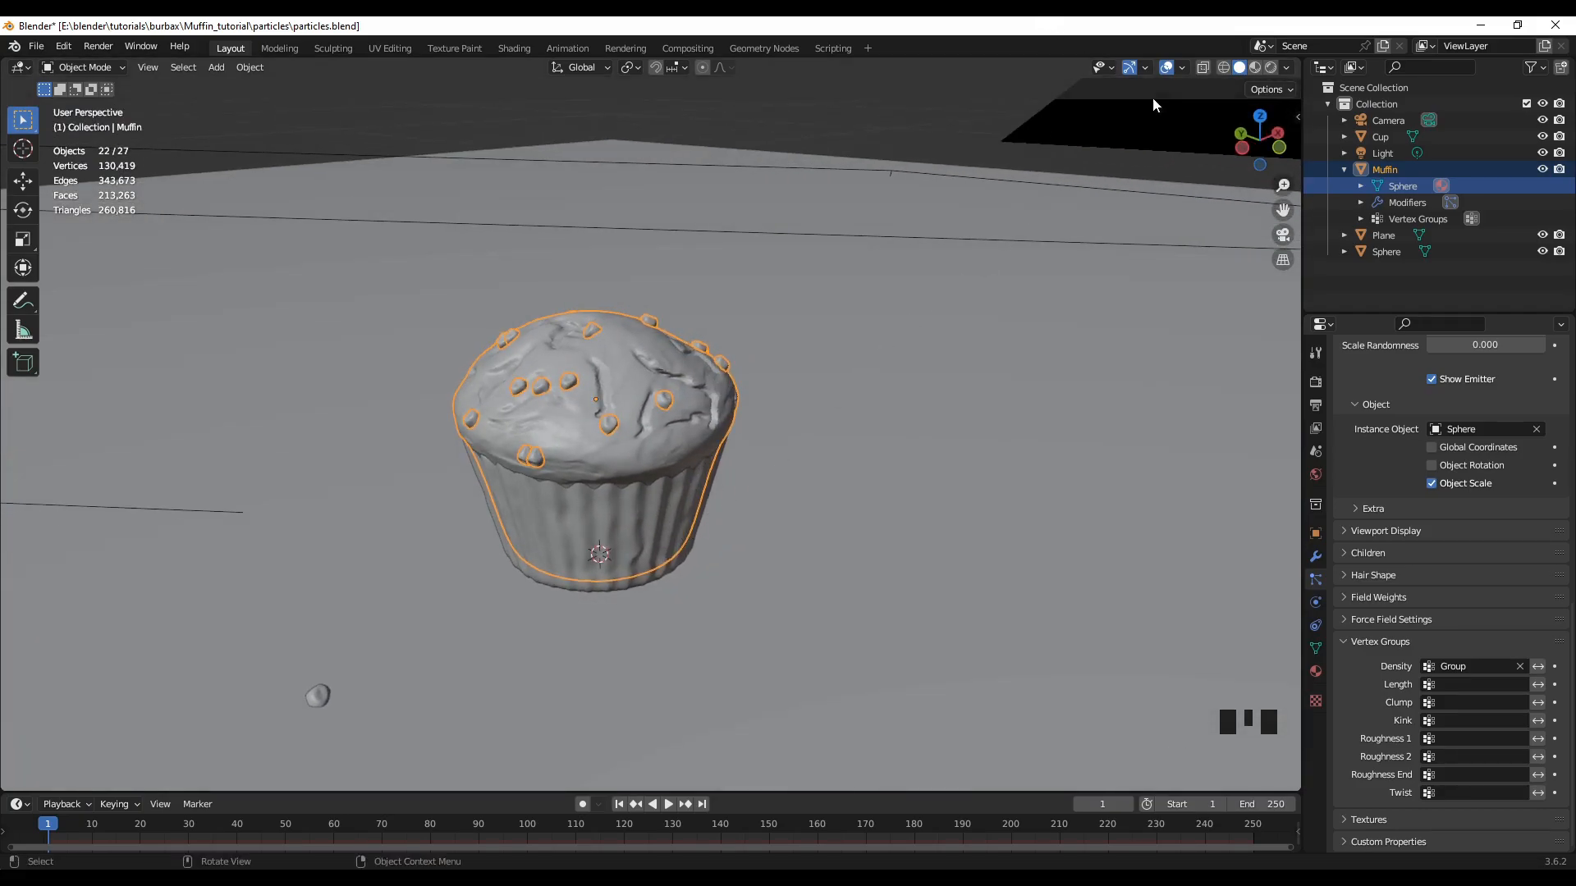
click(1258, 69)
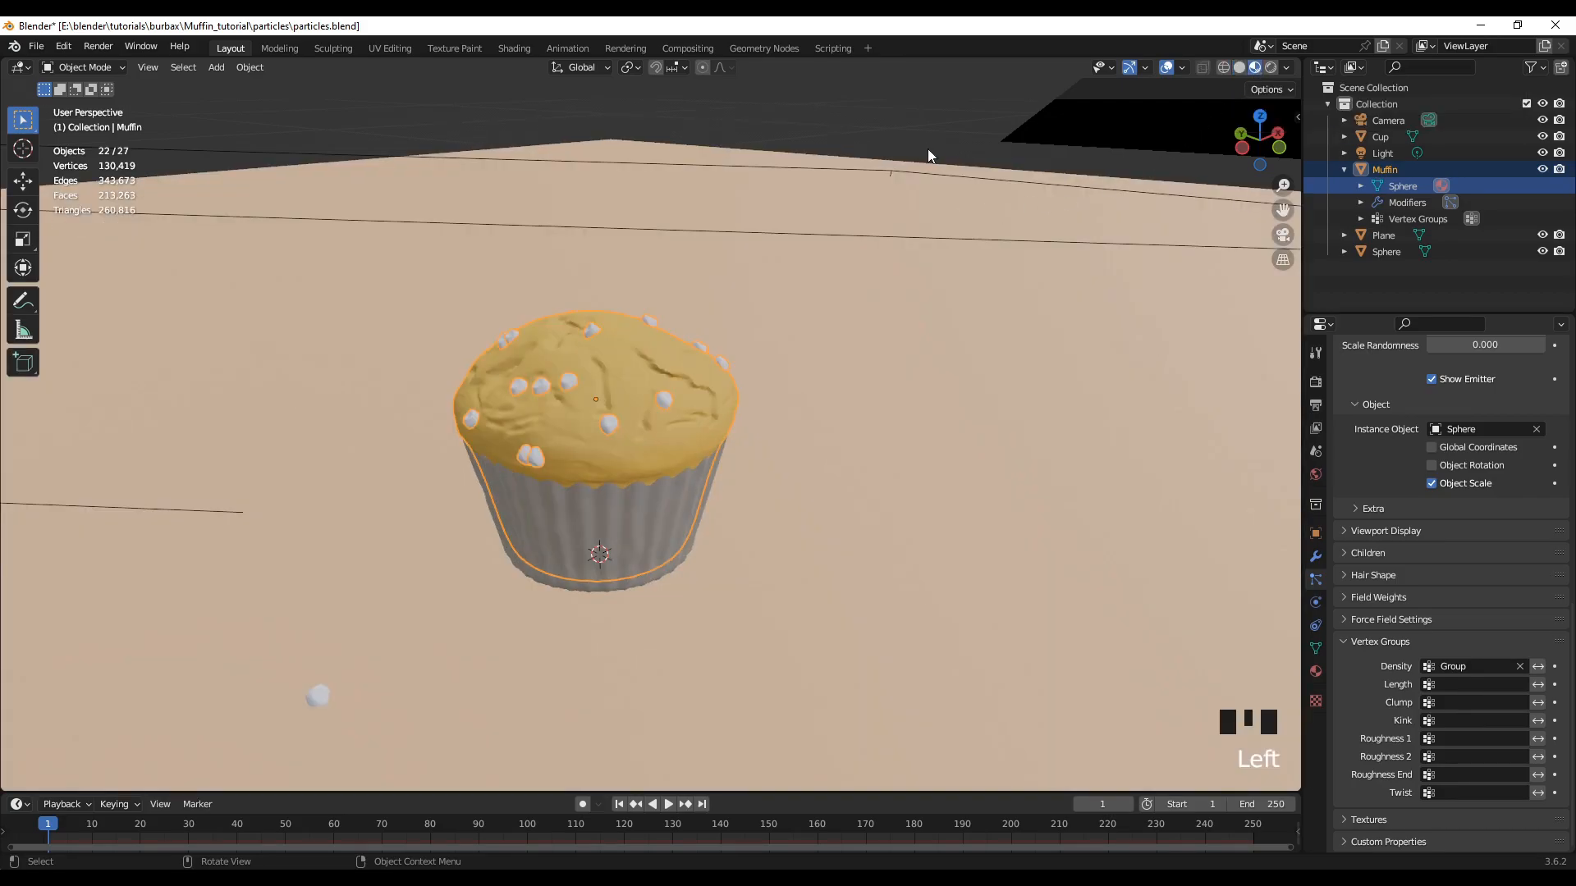
middle_drag(978, 432, 821, 394)
Check the muffin and its chips through the scene camera and in rendered shading, ending with a free view that includes the loose chip
click(669, 177)
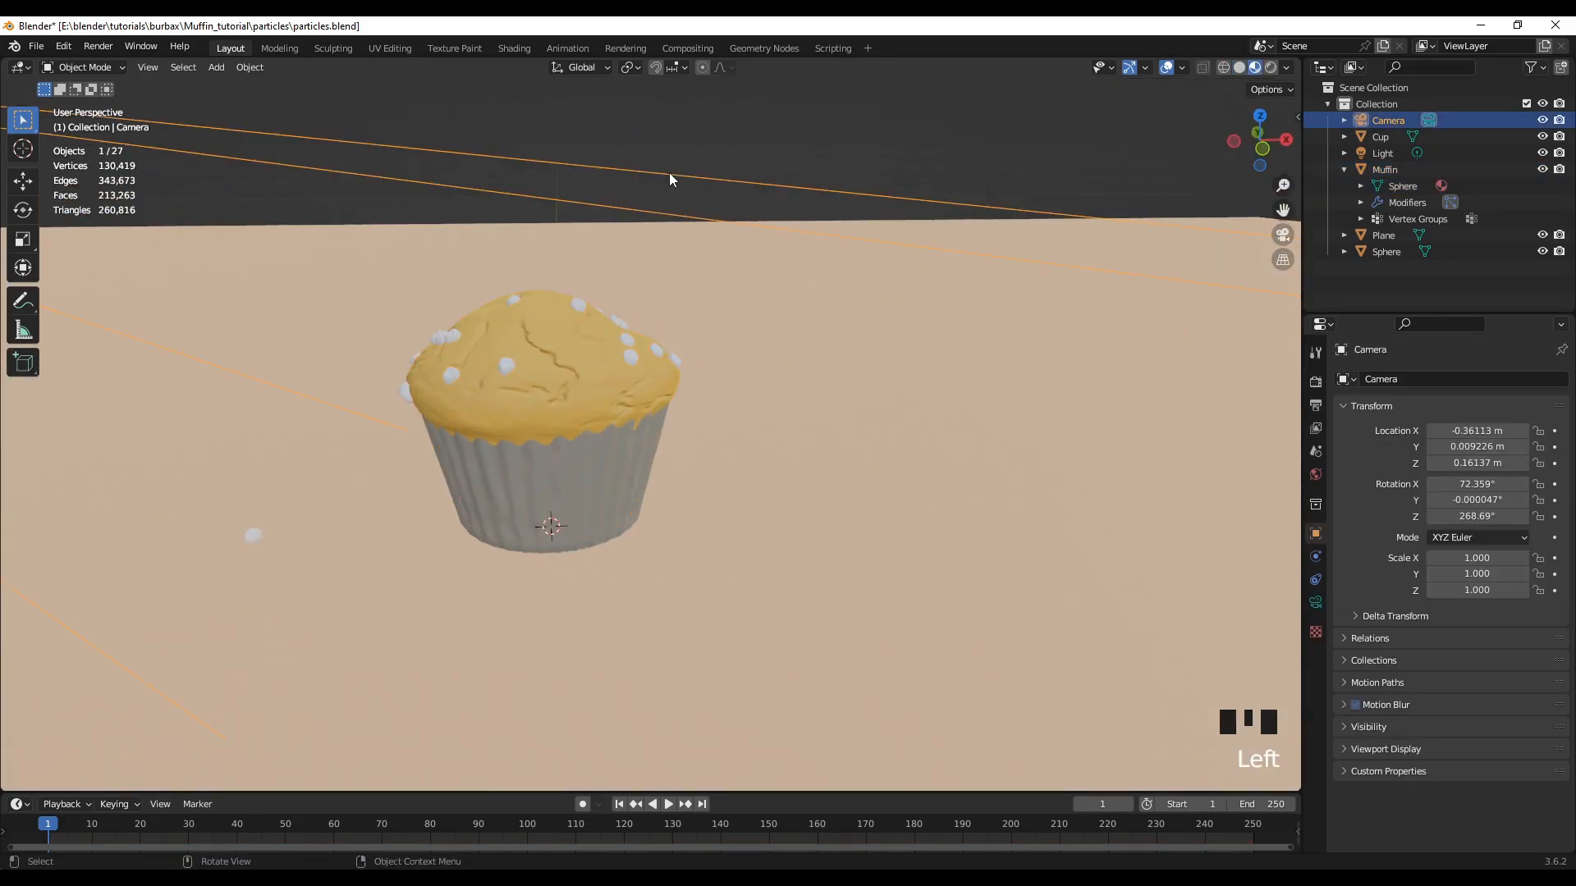
middle_drag(402, 532, 752, 554)
key(KP_0)
scroll(728, 531, up, 2)
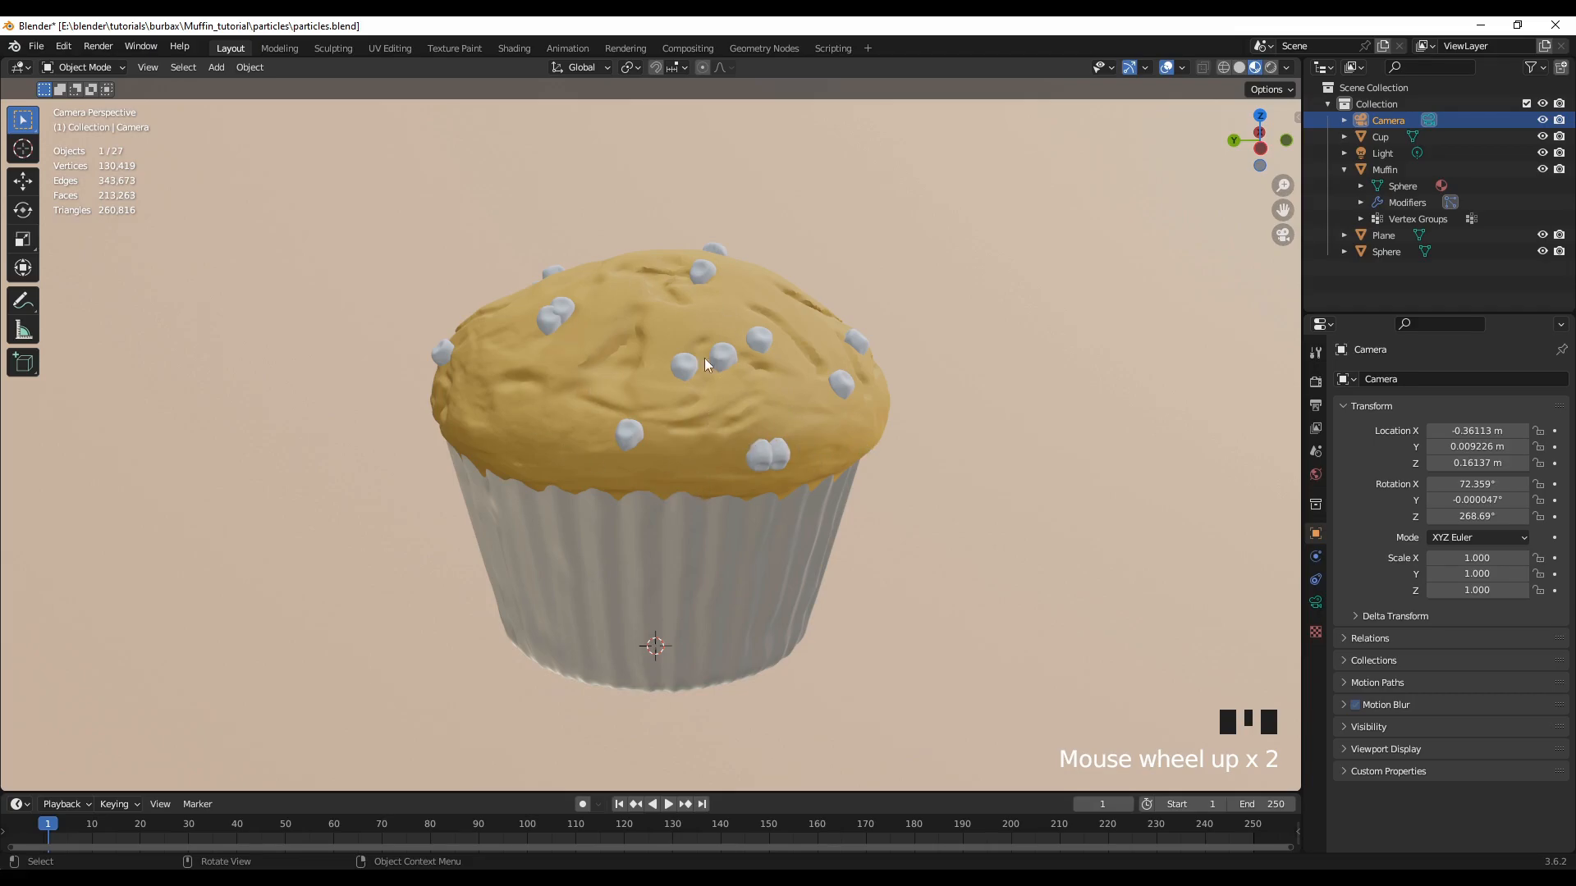
scroll(897, 583, down, 3)
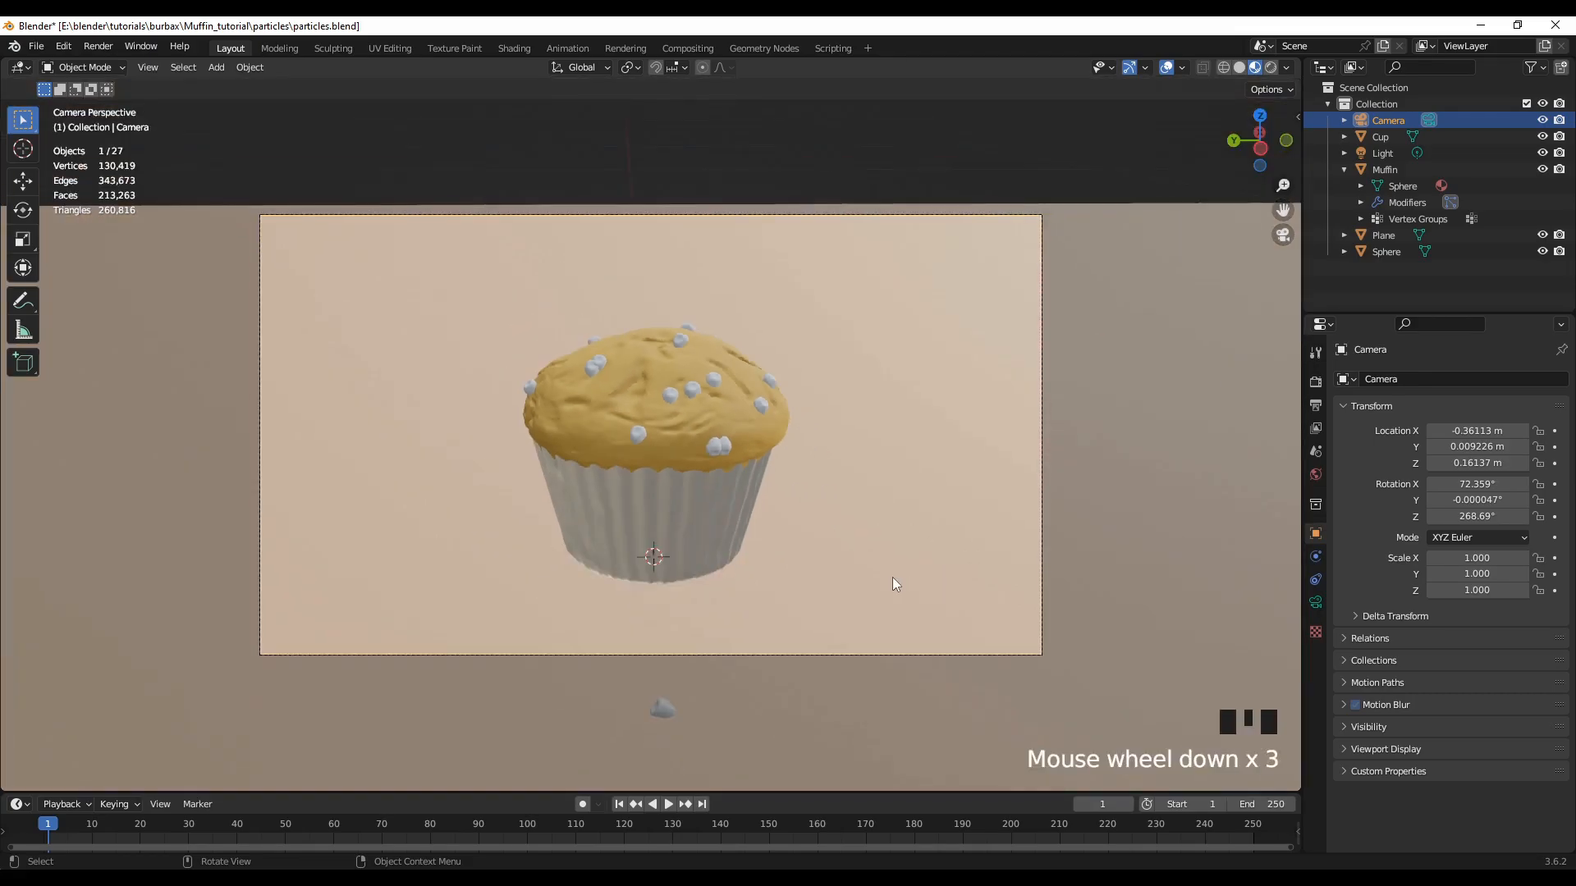
scroll(643, 497, up, 3)
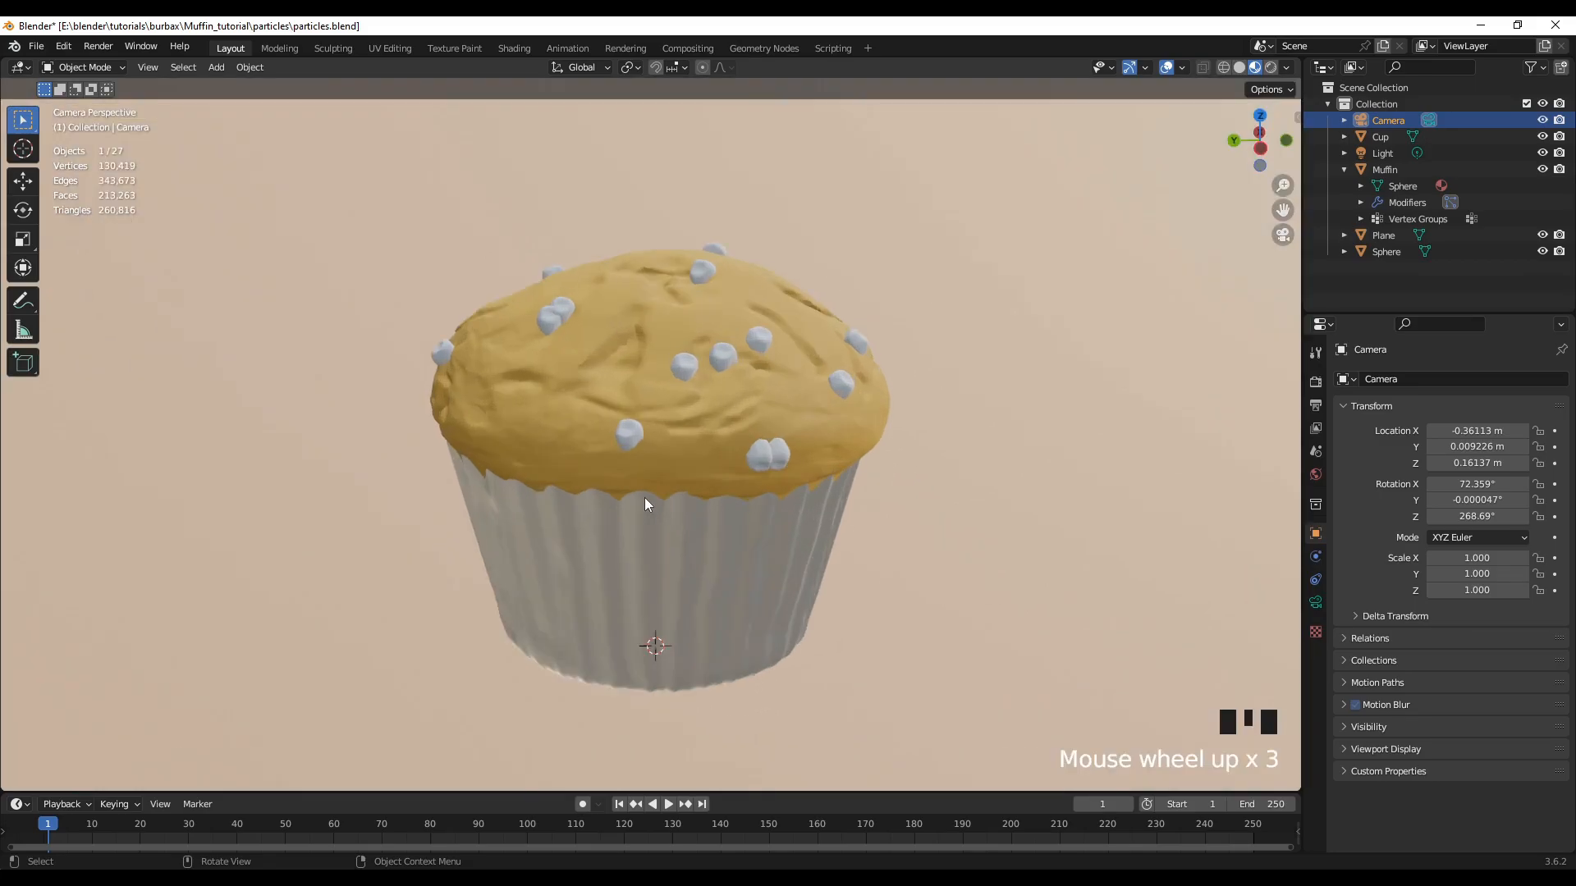
scroll(644, 498, down, 2)
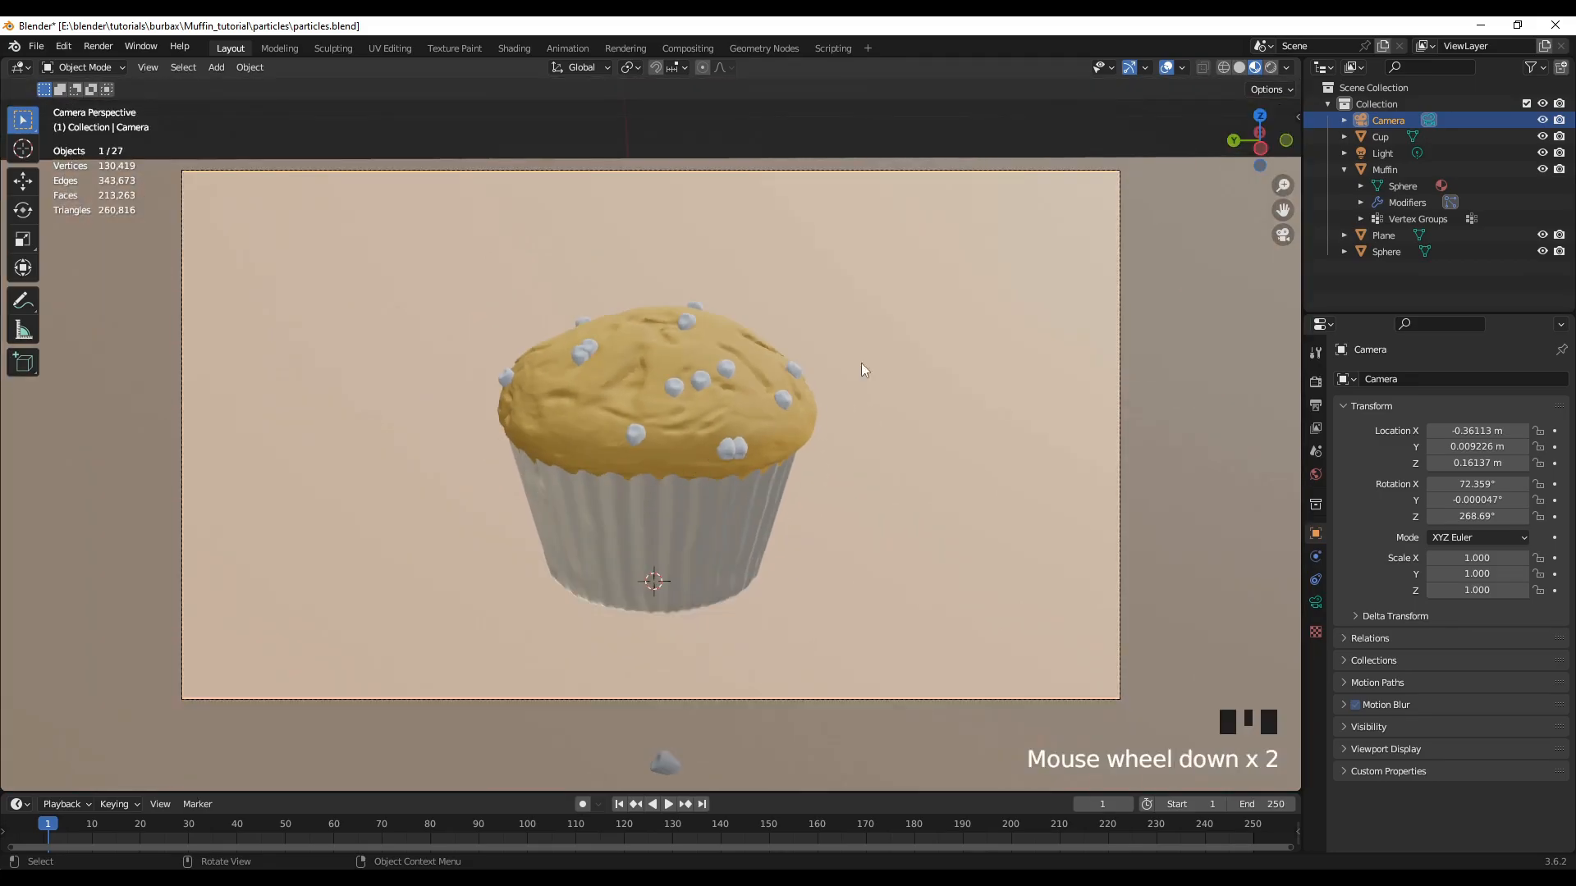
click(1274, 69)
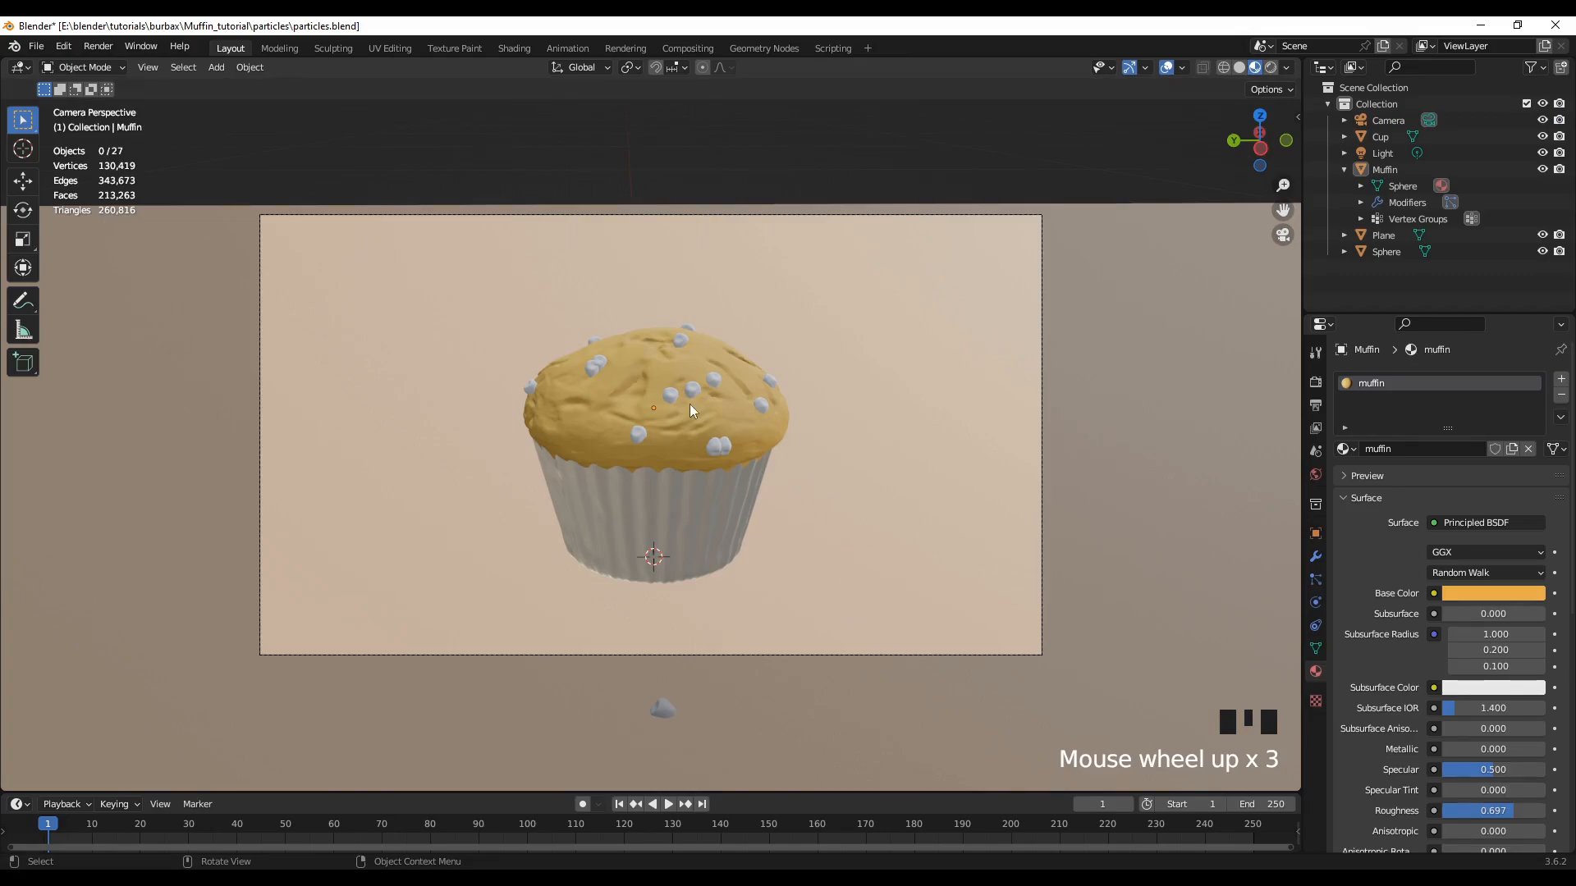
middle_drag(993, 460, 873, 702)
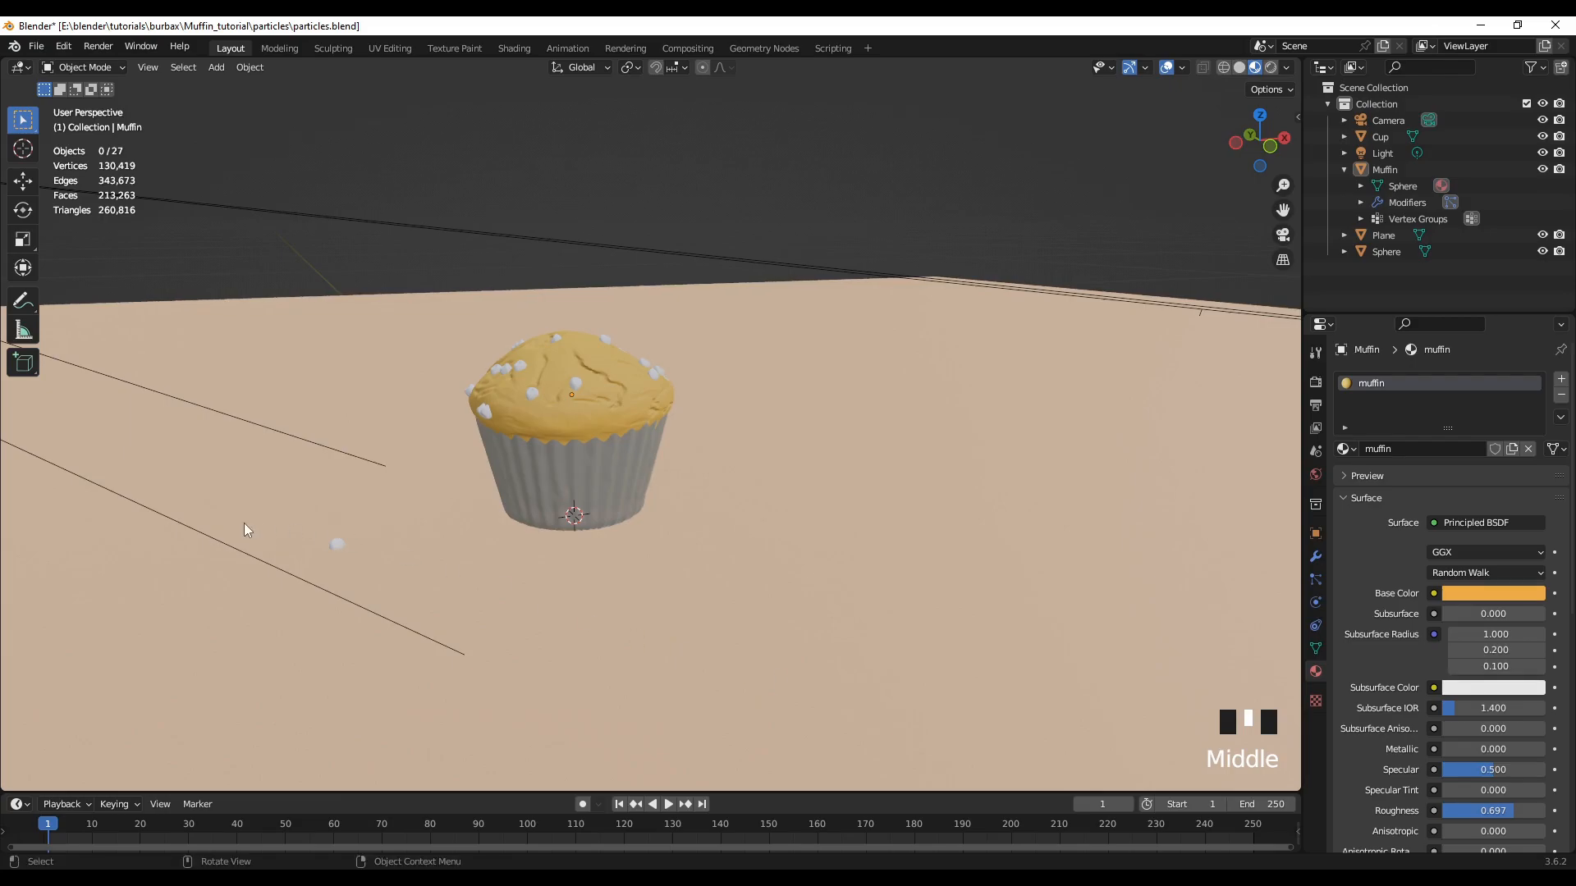
Create a new material named "Chocolate chips" on the loose chip beside the muffin
scroll(327, 555, up, 2)
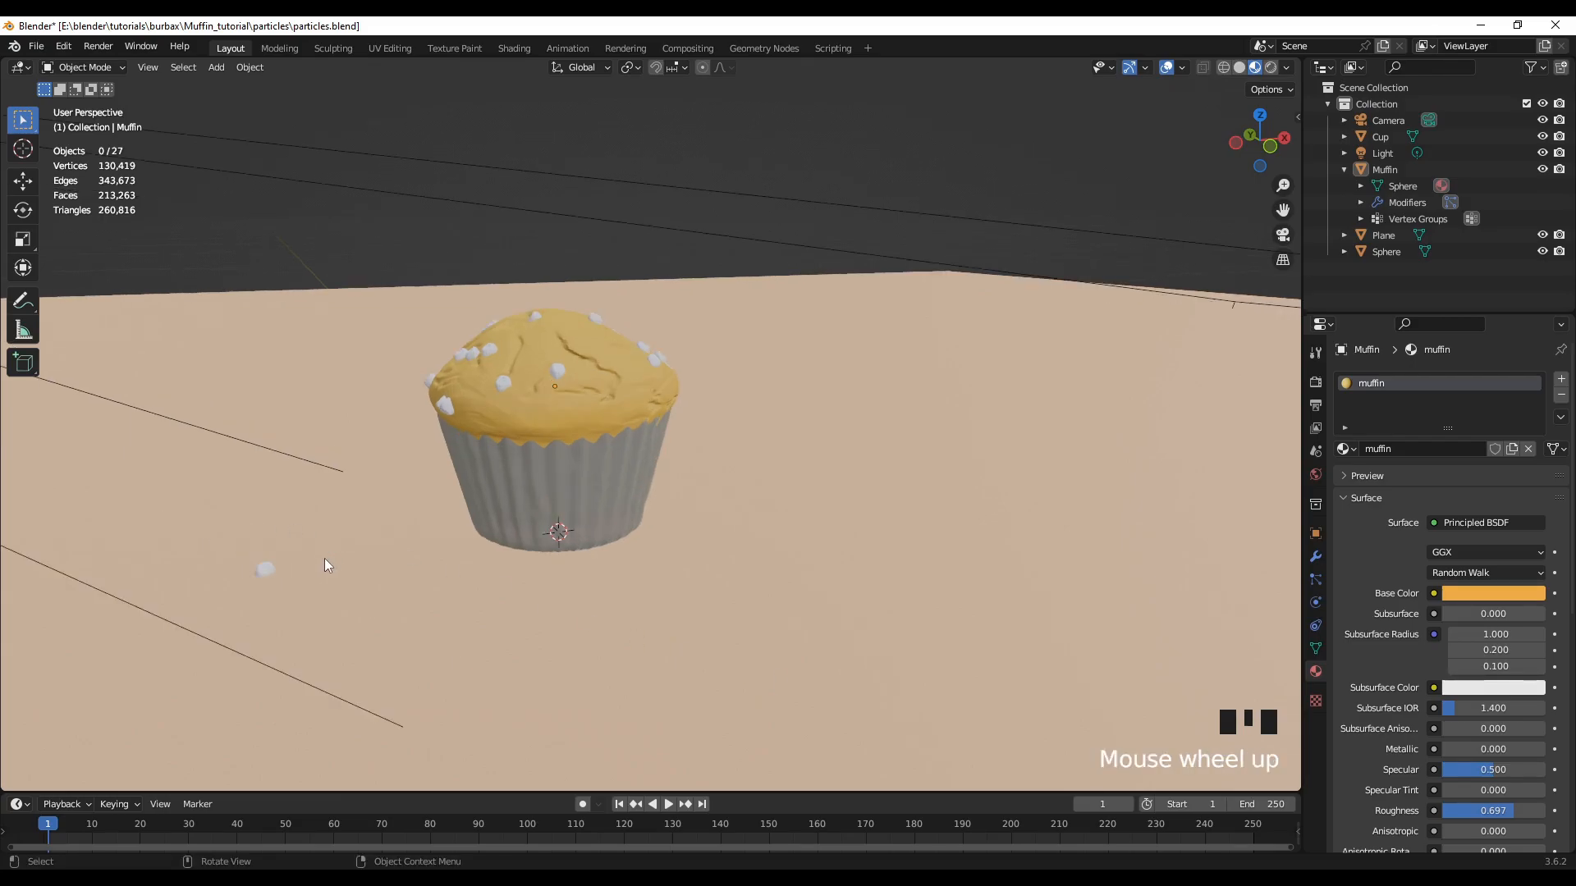
click(264, 573)
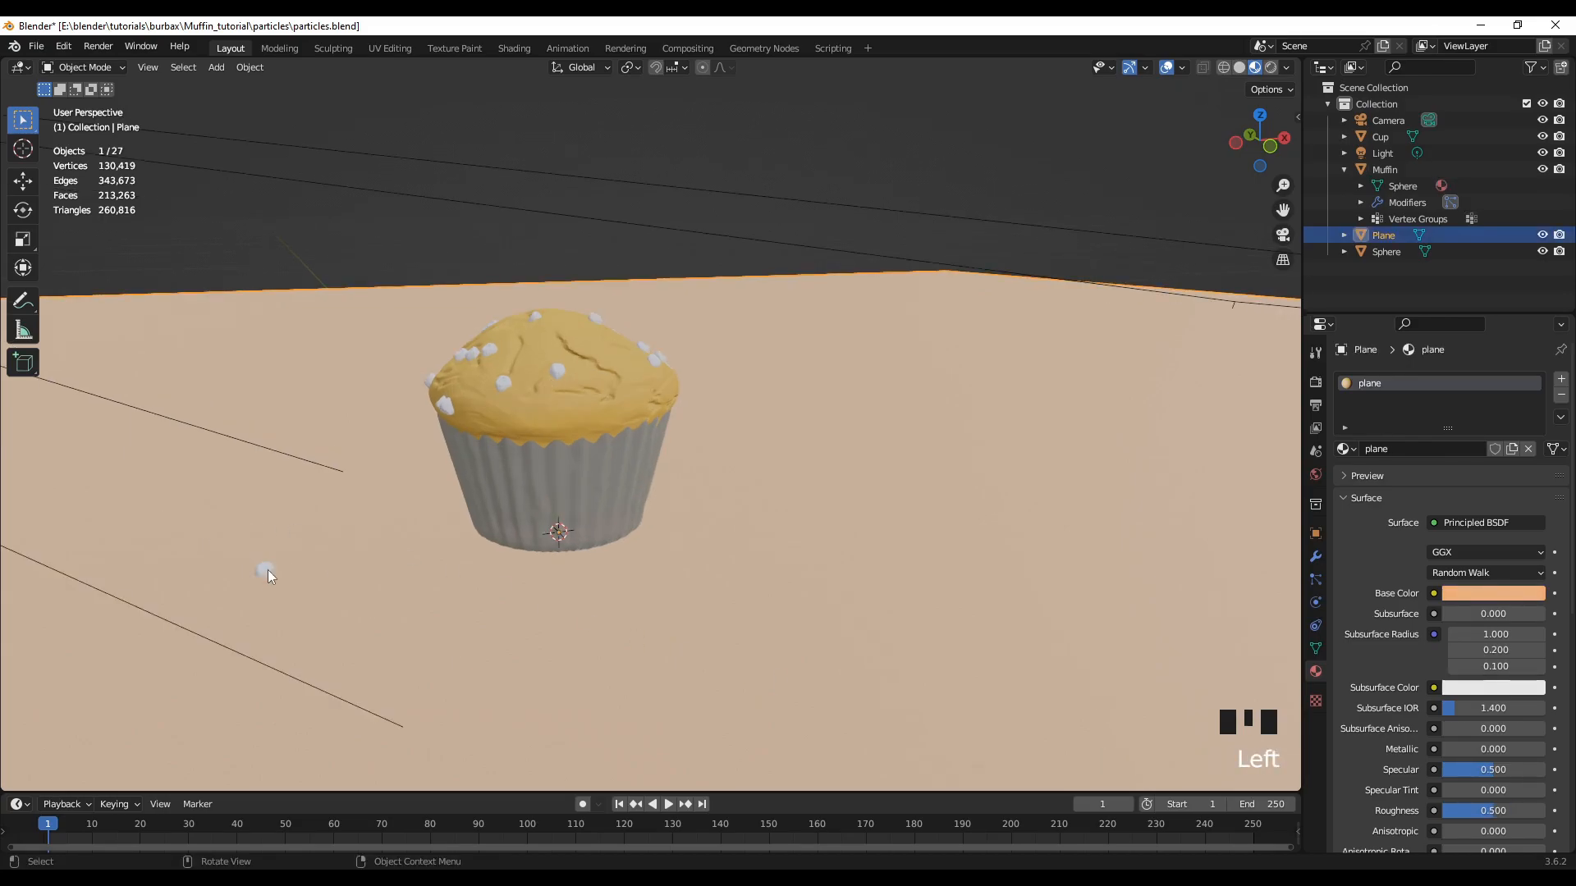
click(267, 573)
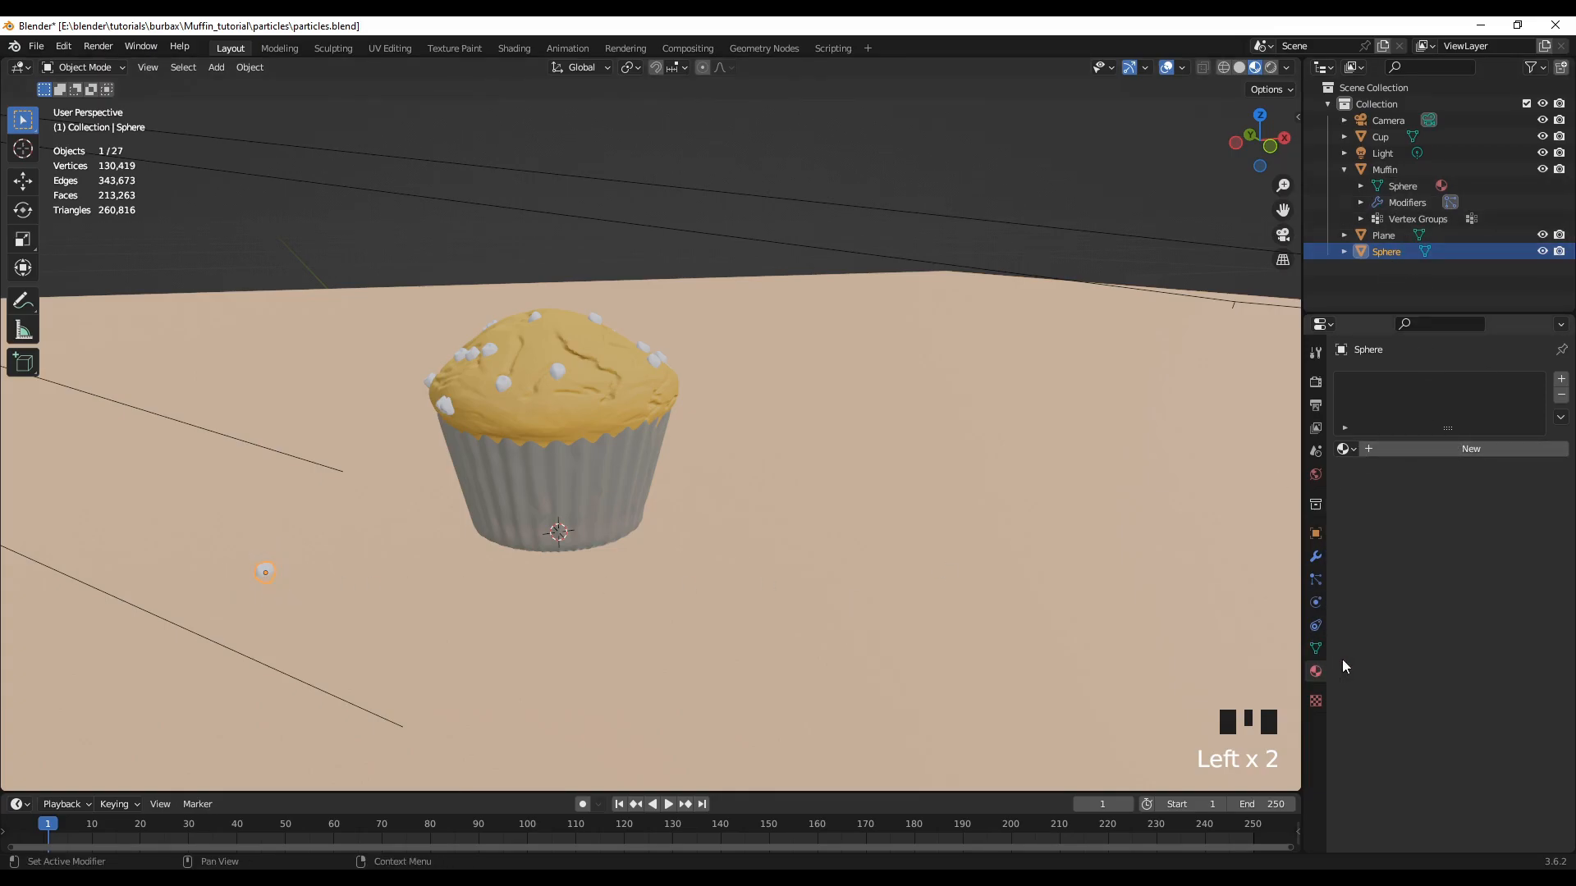
click(1456, 448)
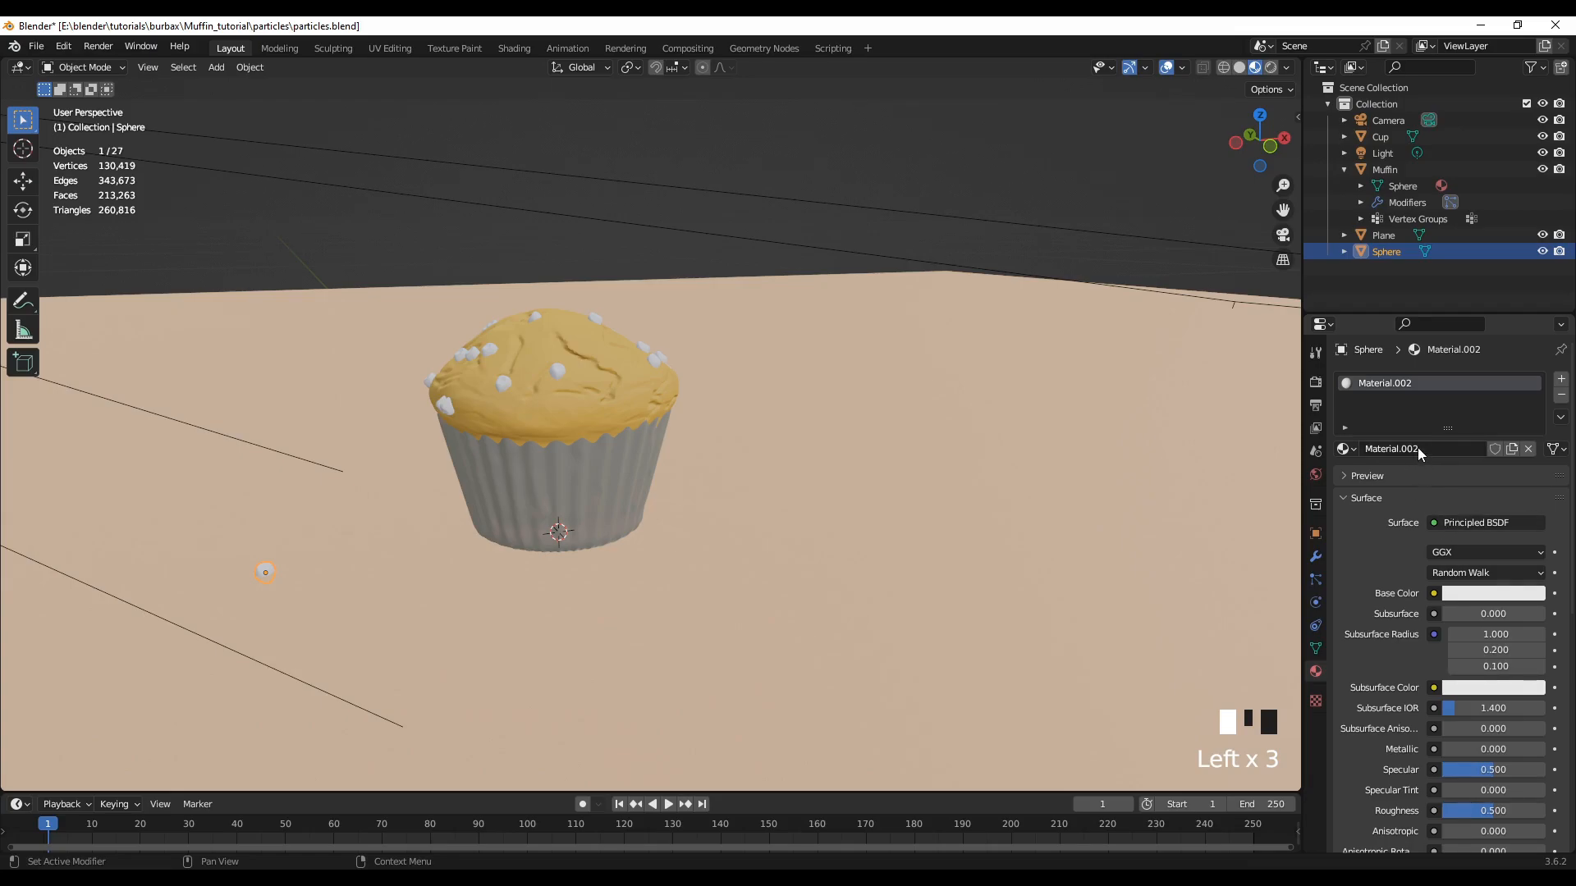
click(1420, 447)
text(CH)
key(BackSpace)
text(hocolate chips)
key(Return)
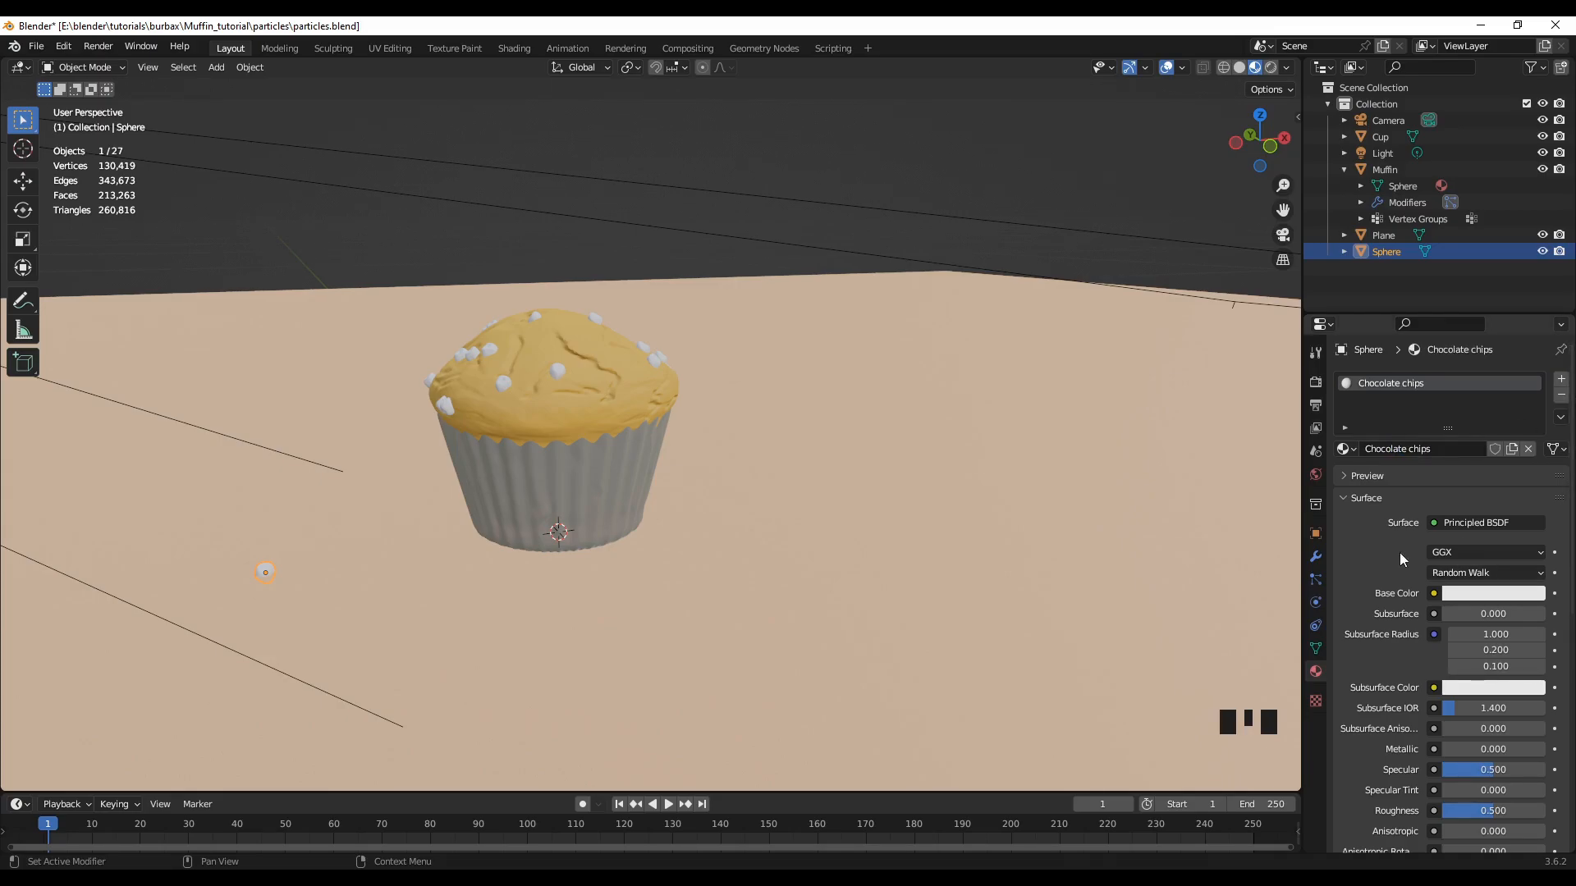
Set the base color of the "Chocolate chips" material to a dark brown with a hue of about 0.06
click(1471, 592)
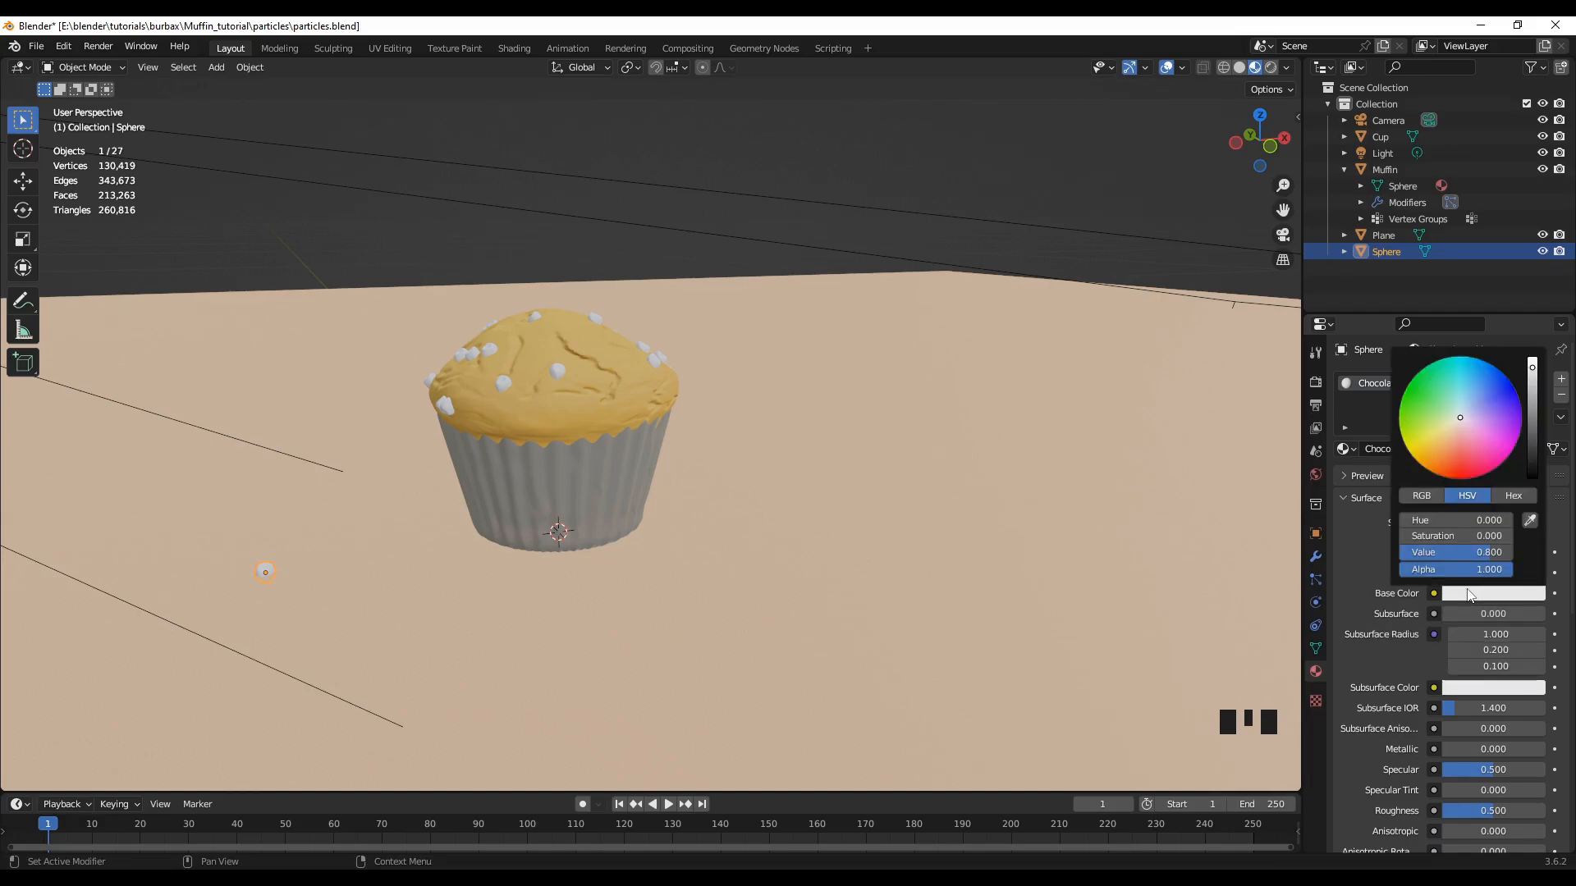
drag(1459, 433, 1443, 451)
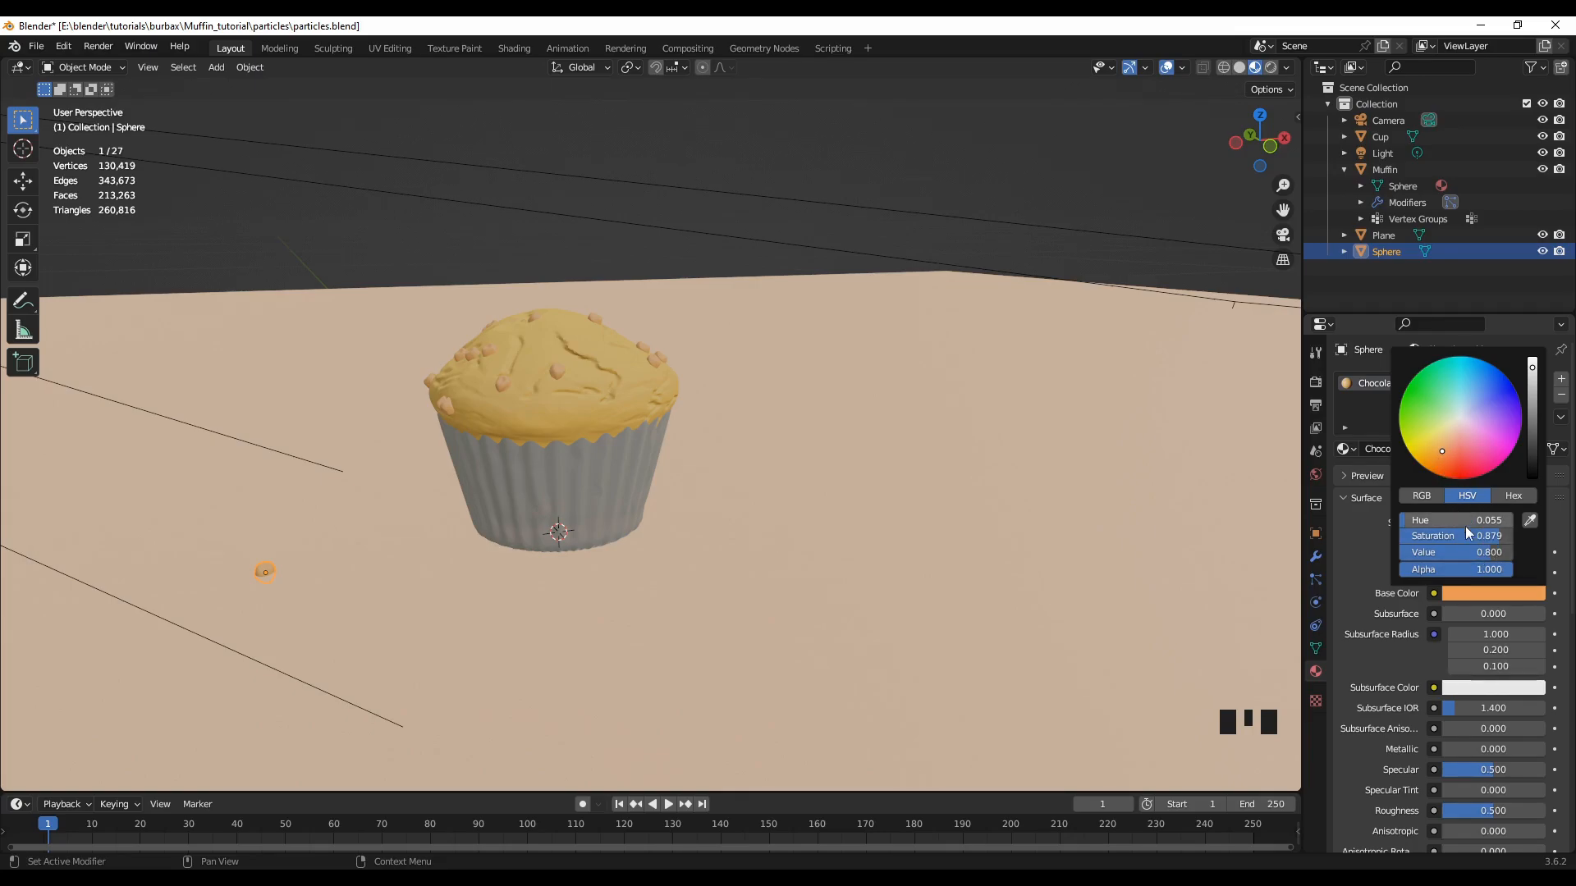
drag(1488, 538, 1504, 539)
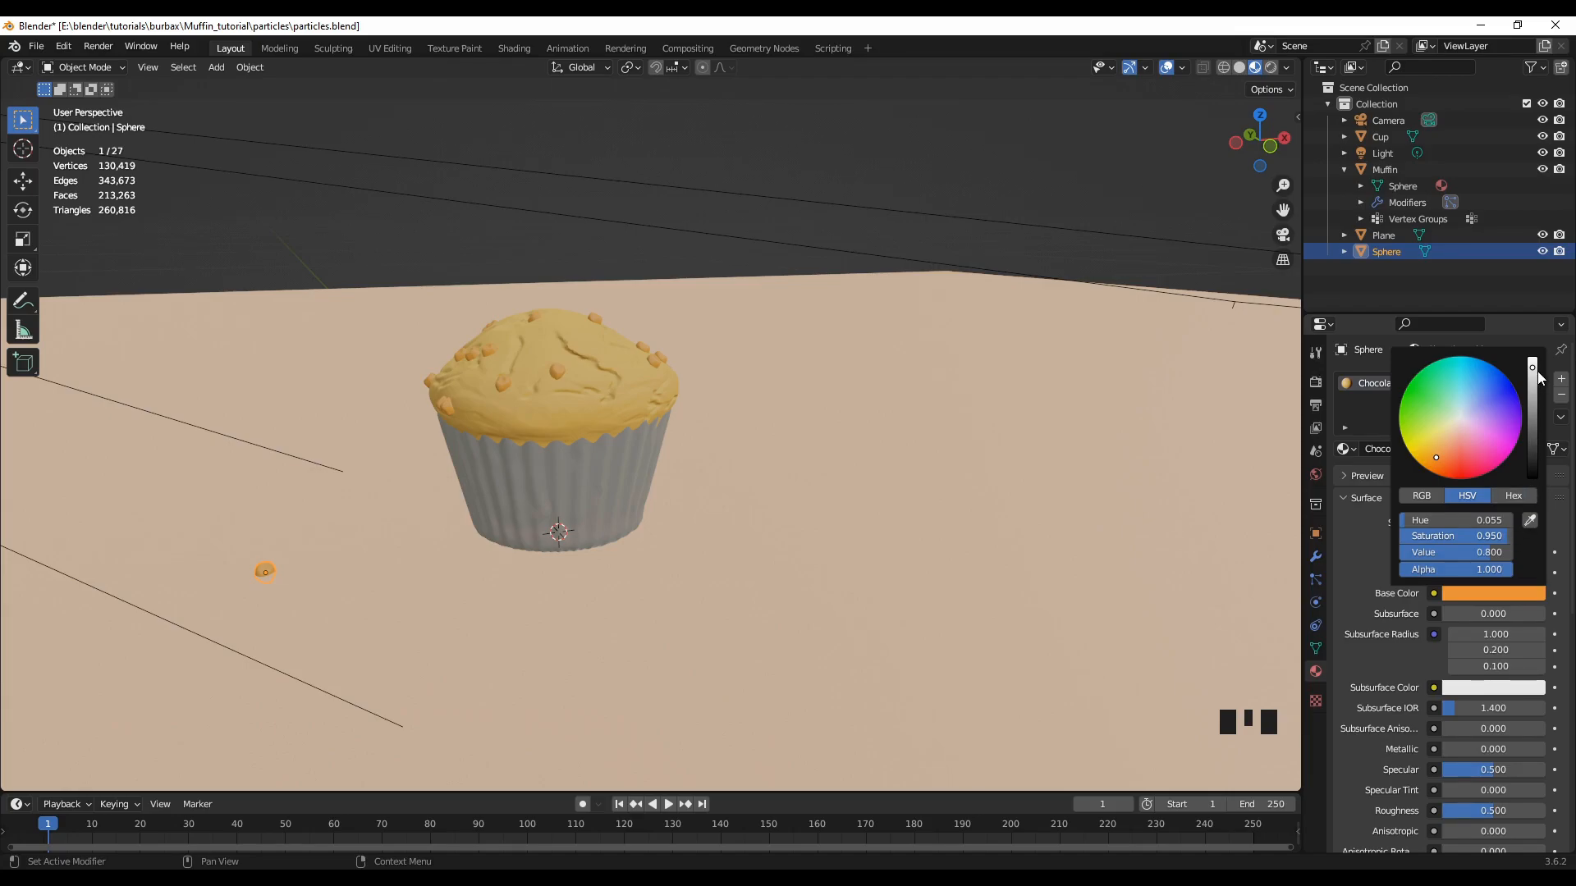
drag(1532, 376, 1532, 443)
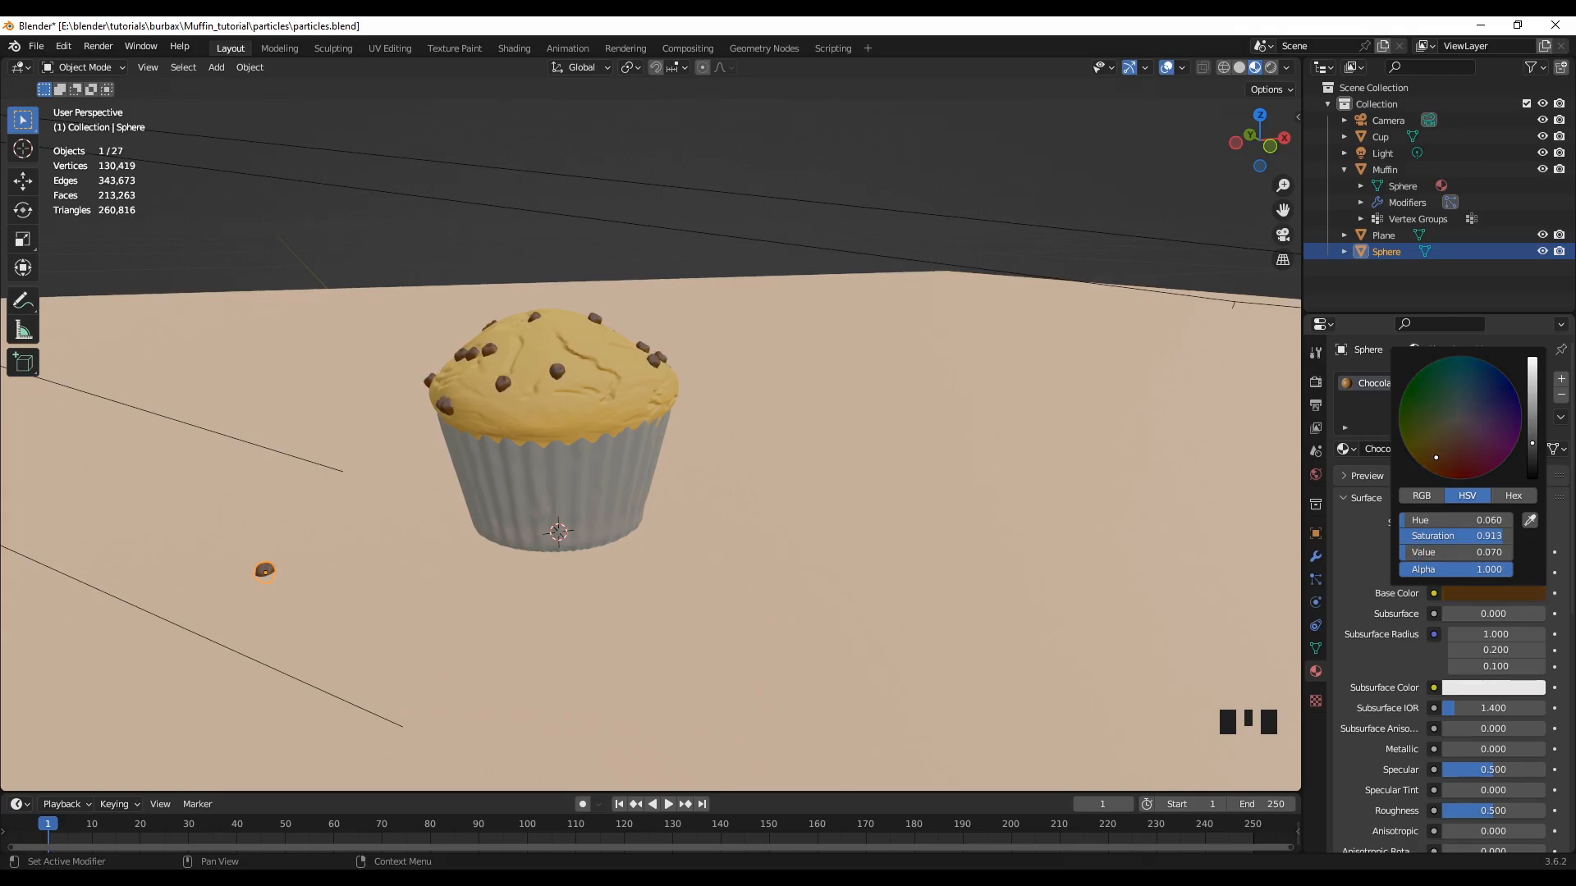
drag(1532, 444, 1531, 449)
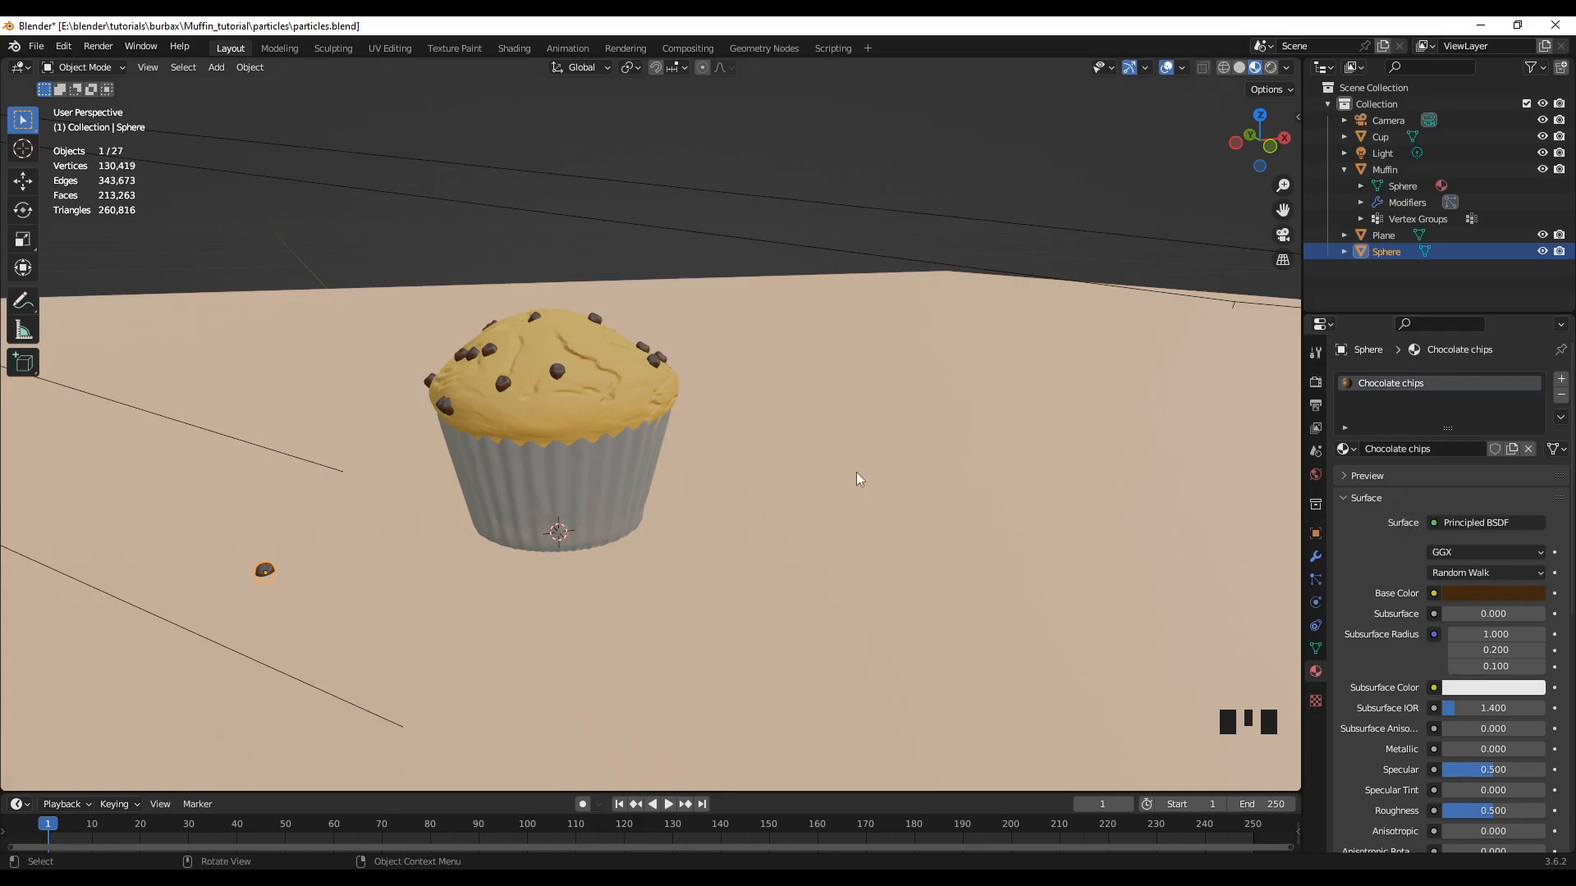
View the muffin with its brown chips through the scene camera in Rendered shading
key(KP_0)
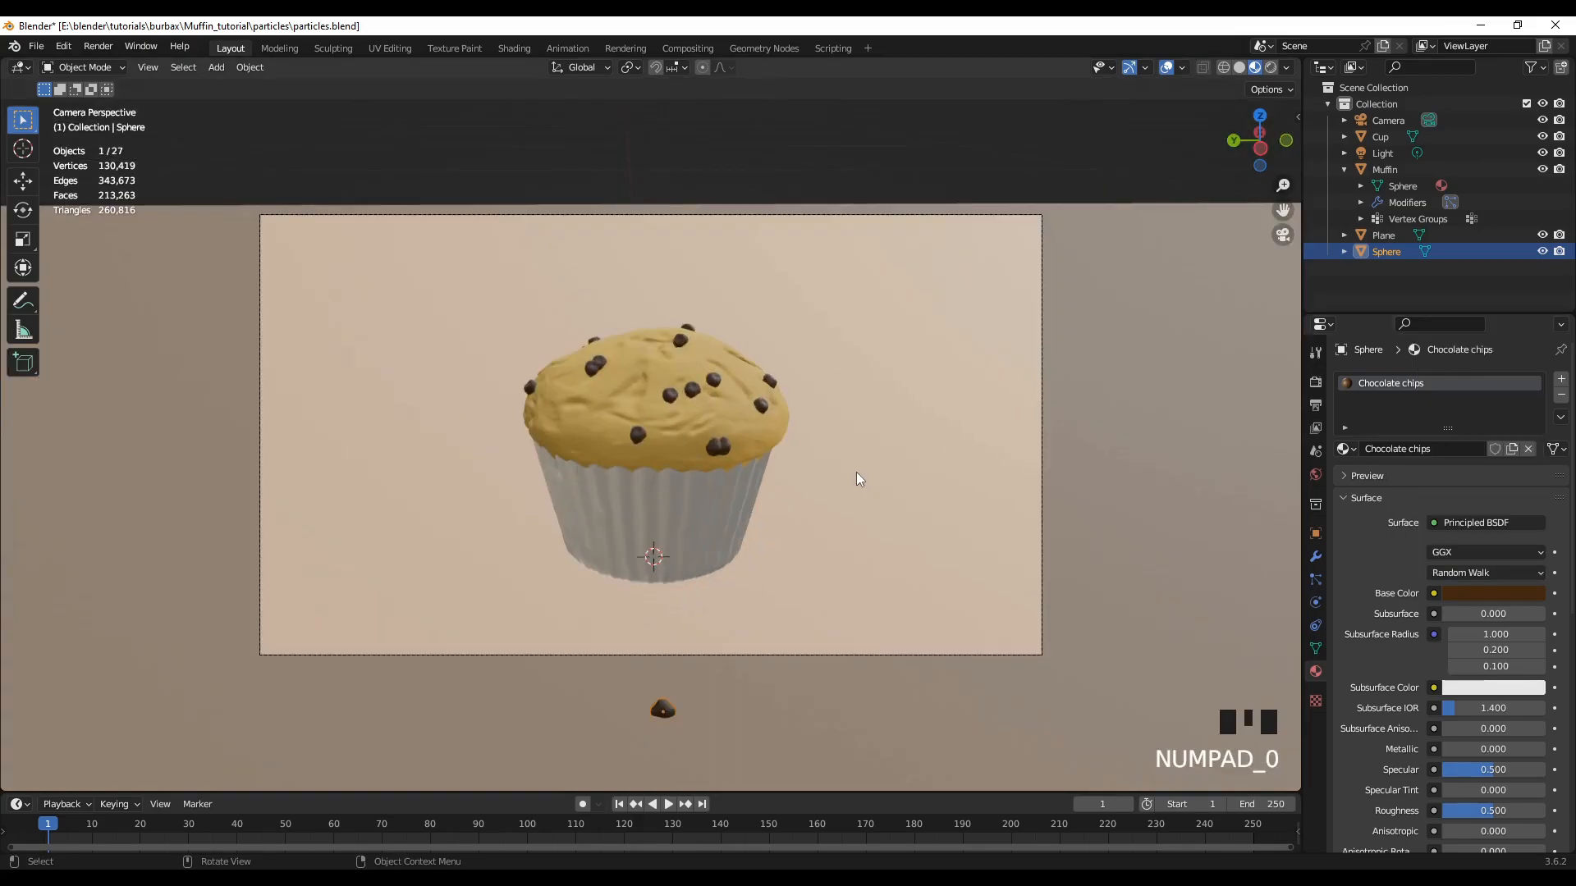
scroll(685, 473, up, 1)
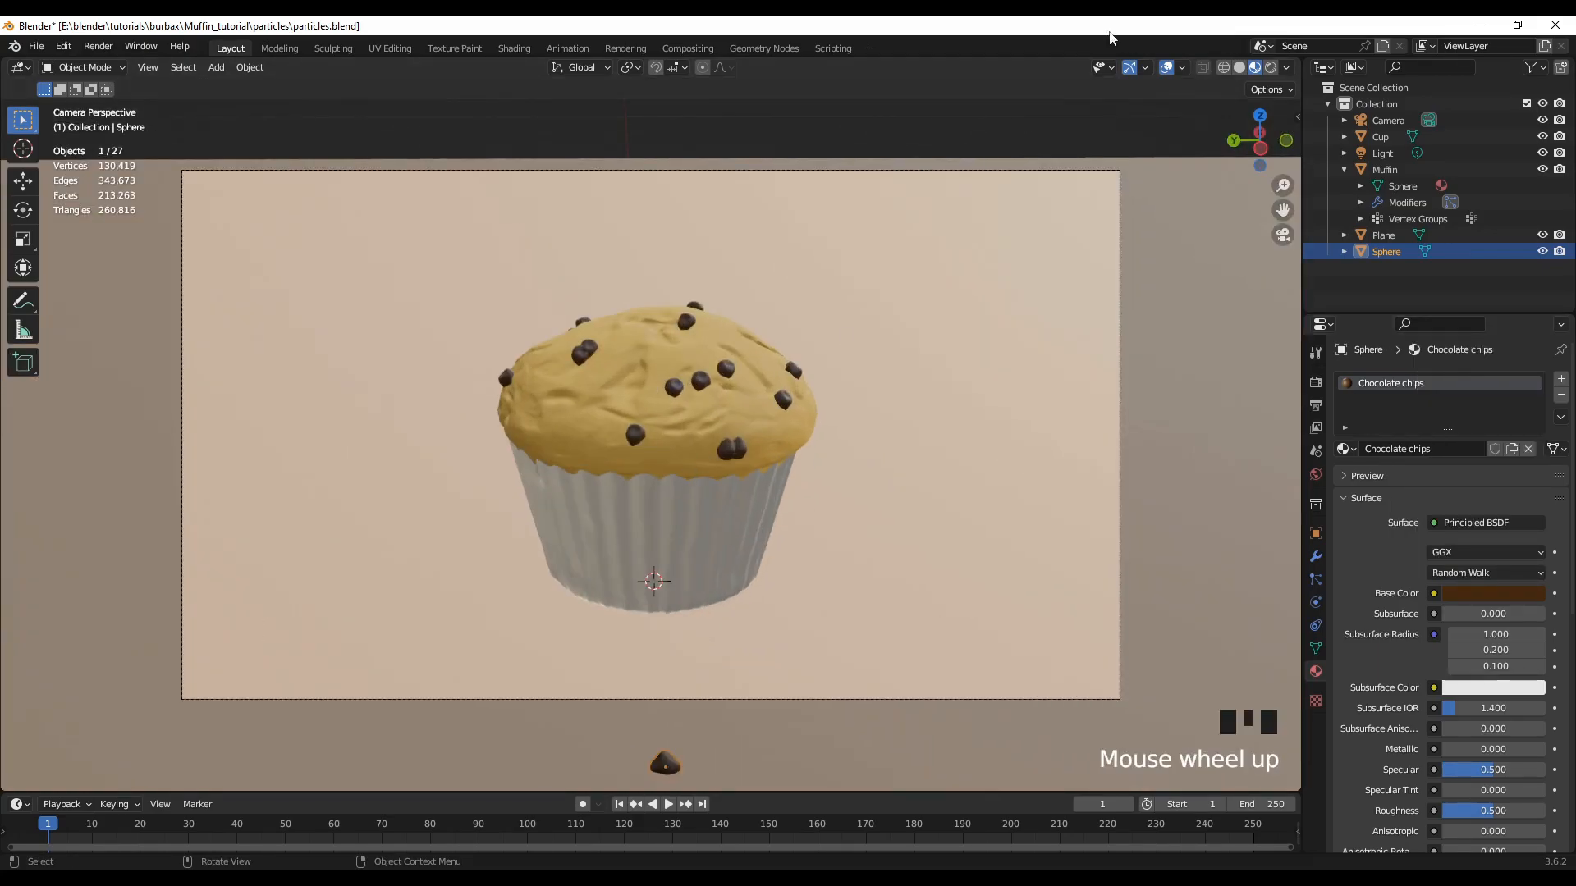
click(1270, 67)
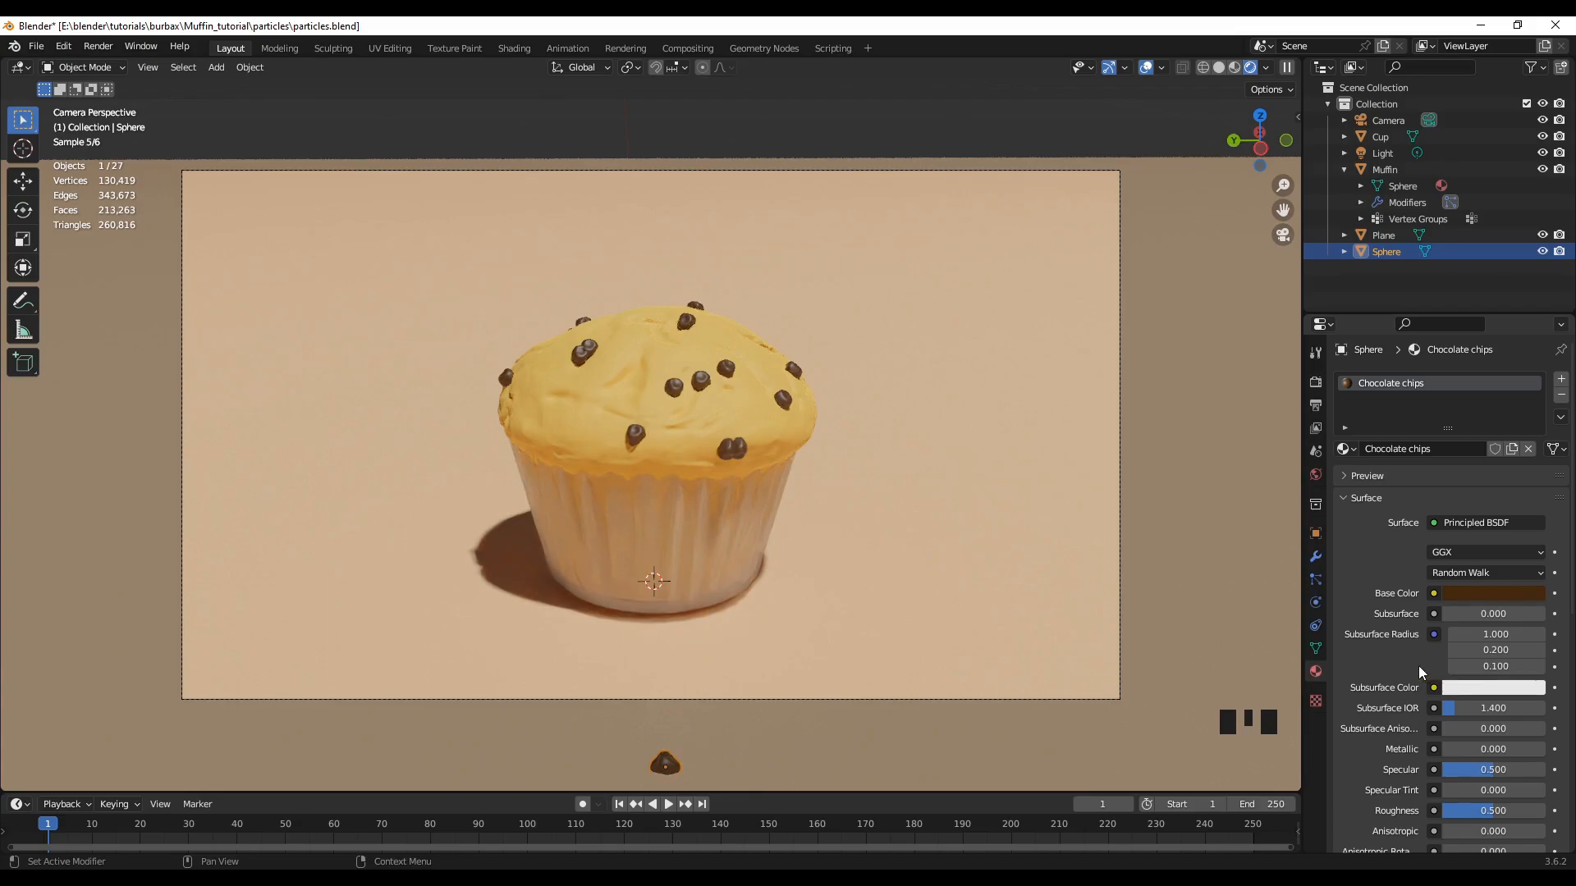
Set the roughness of the "Chocolate chips" material to 0.358
scroll(1417, 670, down, 2)
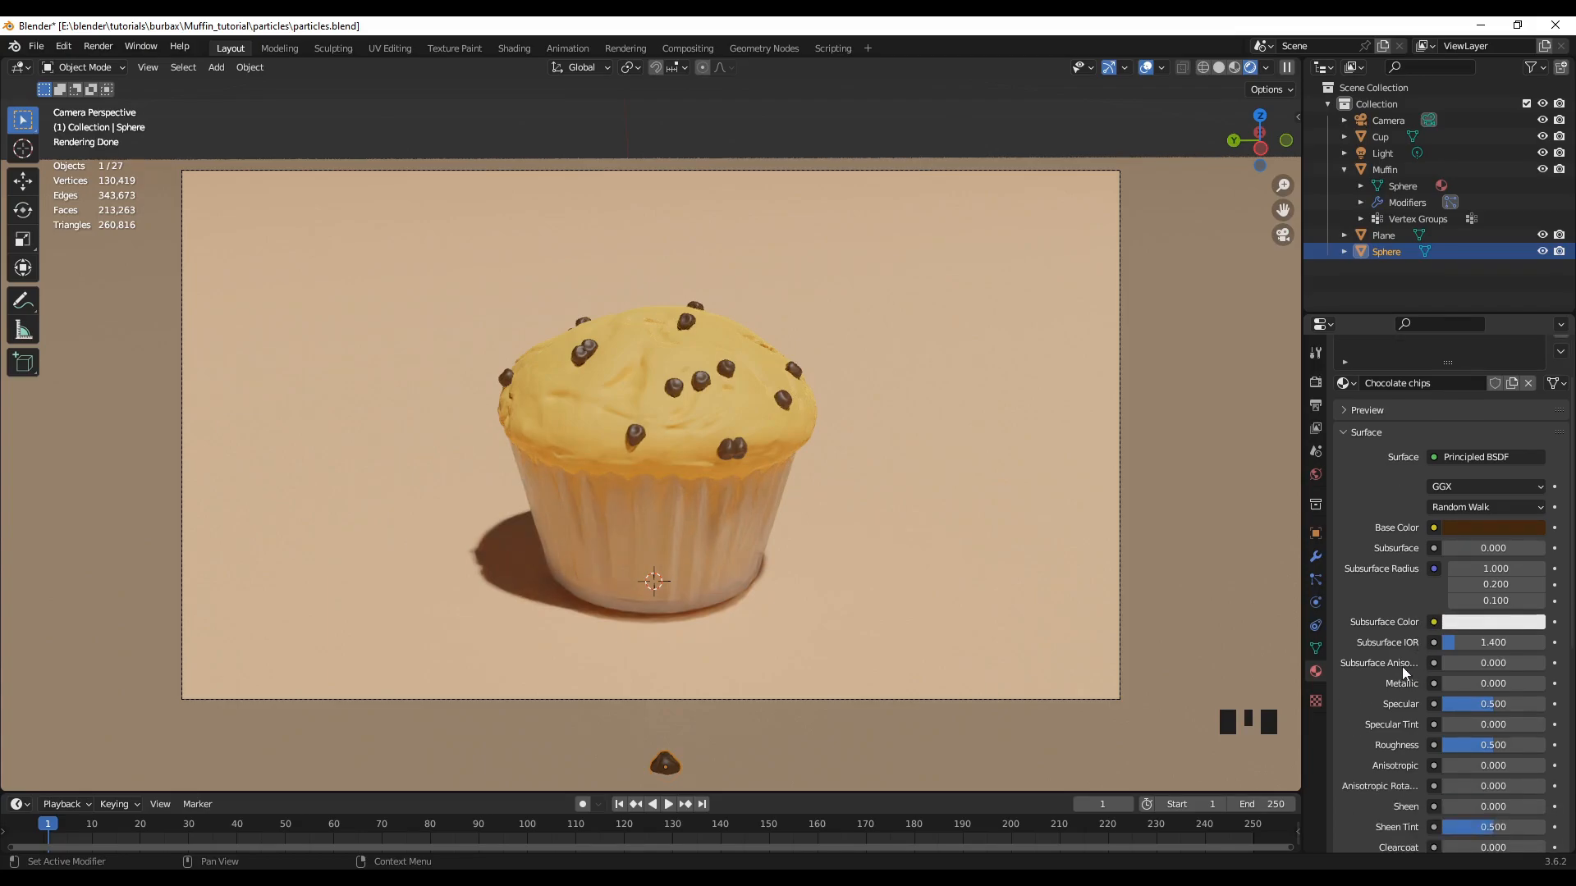
scroll(1404, 673, down, 5)
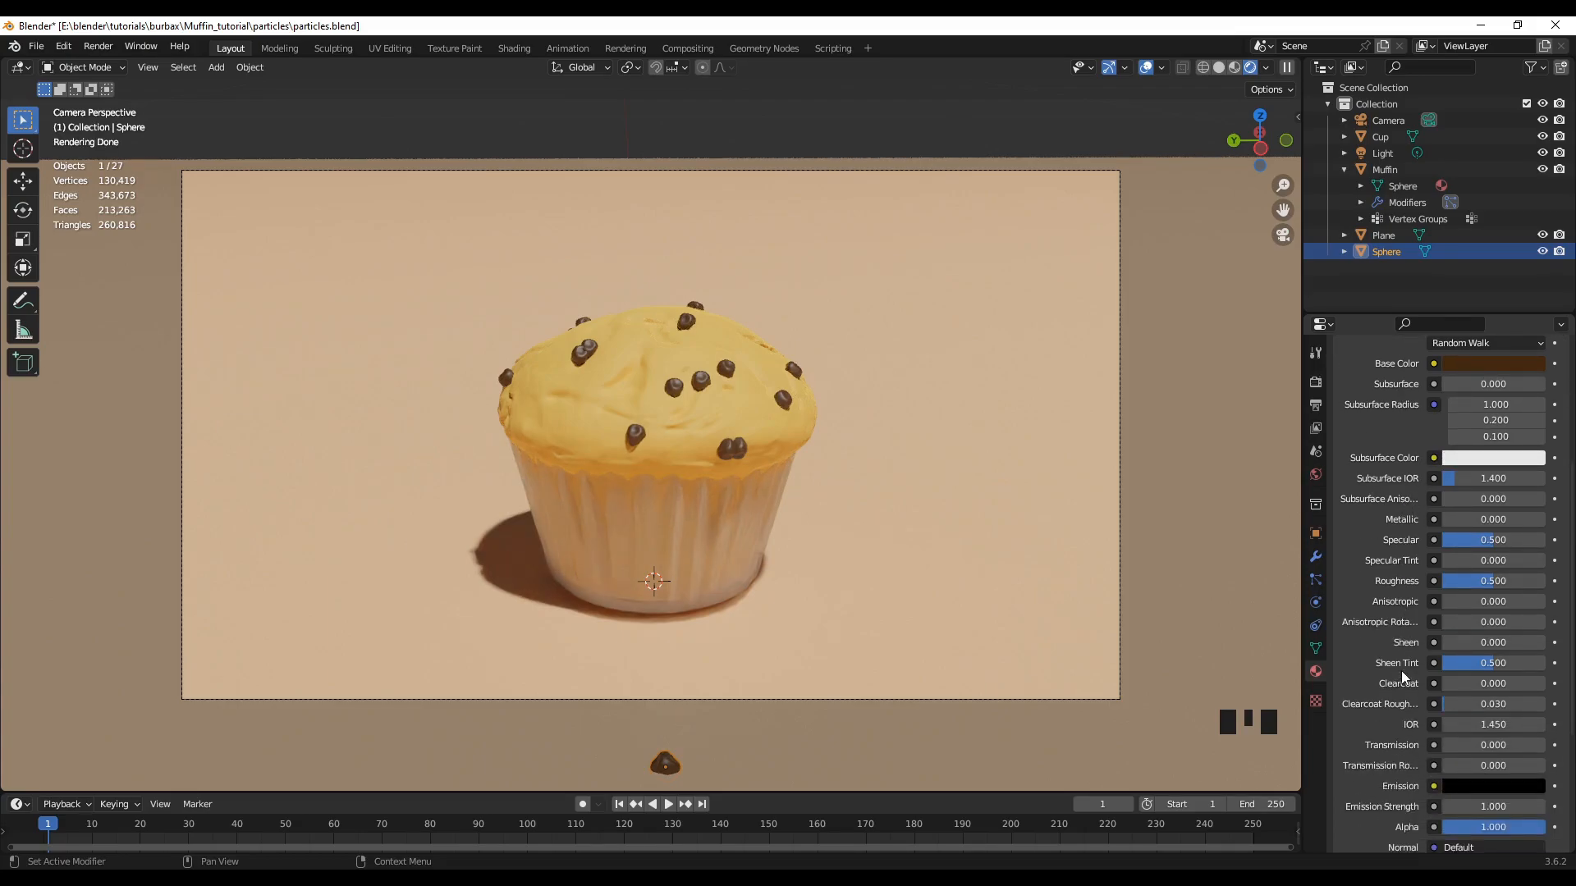
drag(1490, 583, 1482, 583)
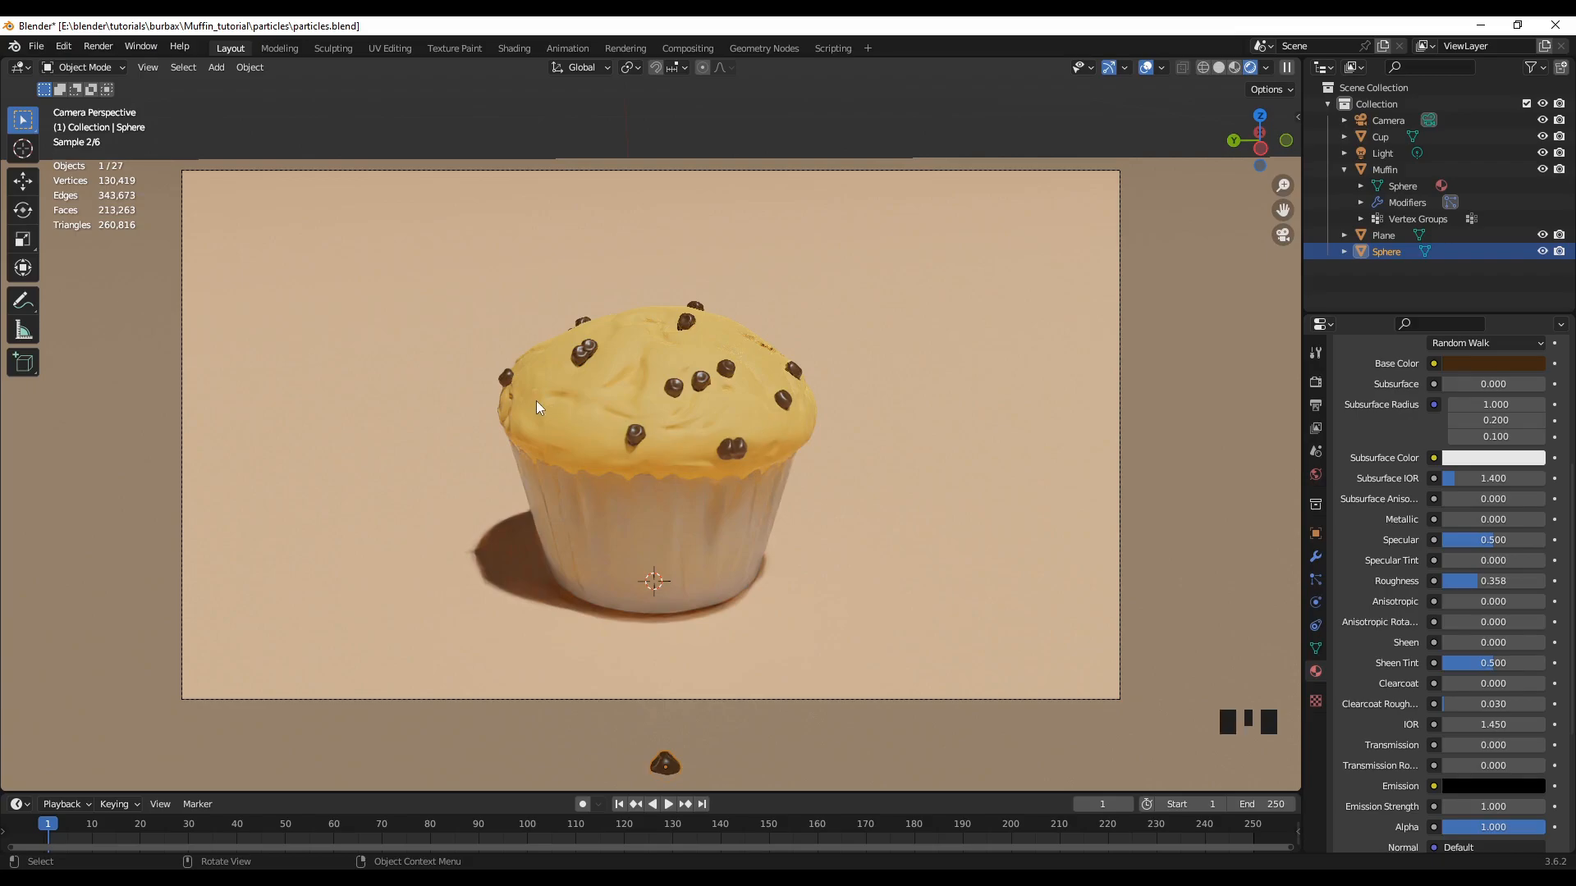
Examine the rendered chips up close, review the remaining material settings, and check the whole camera frame
scroll(593, 391, up, 3)
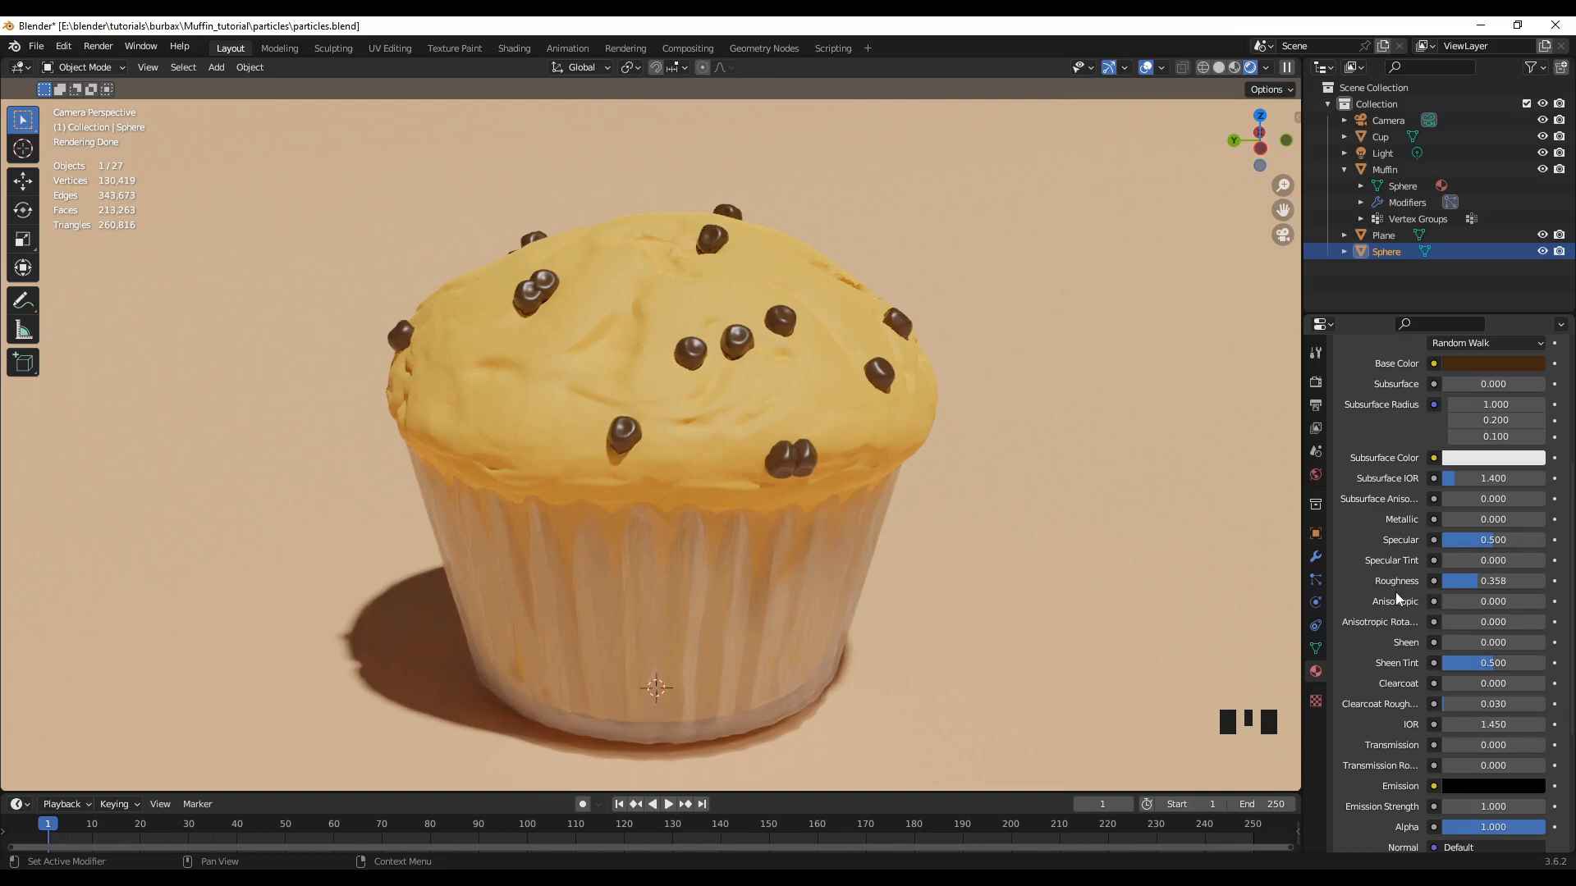
scroll(1390, 612, down, 2)
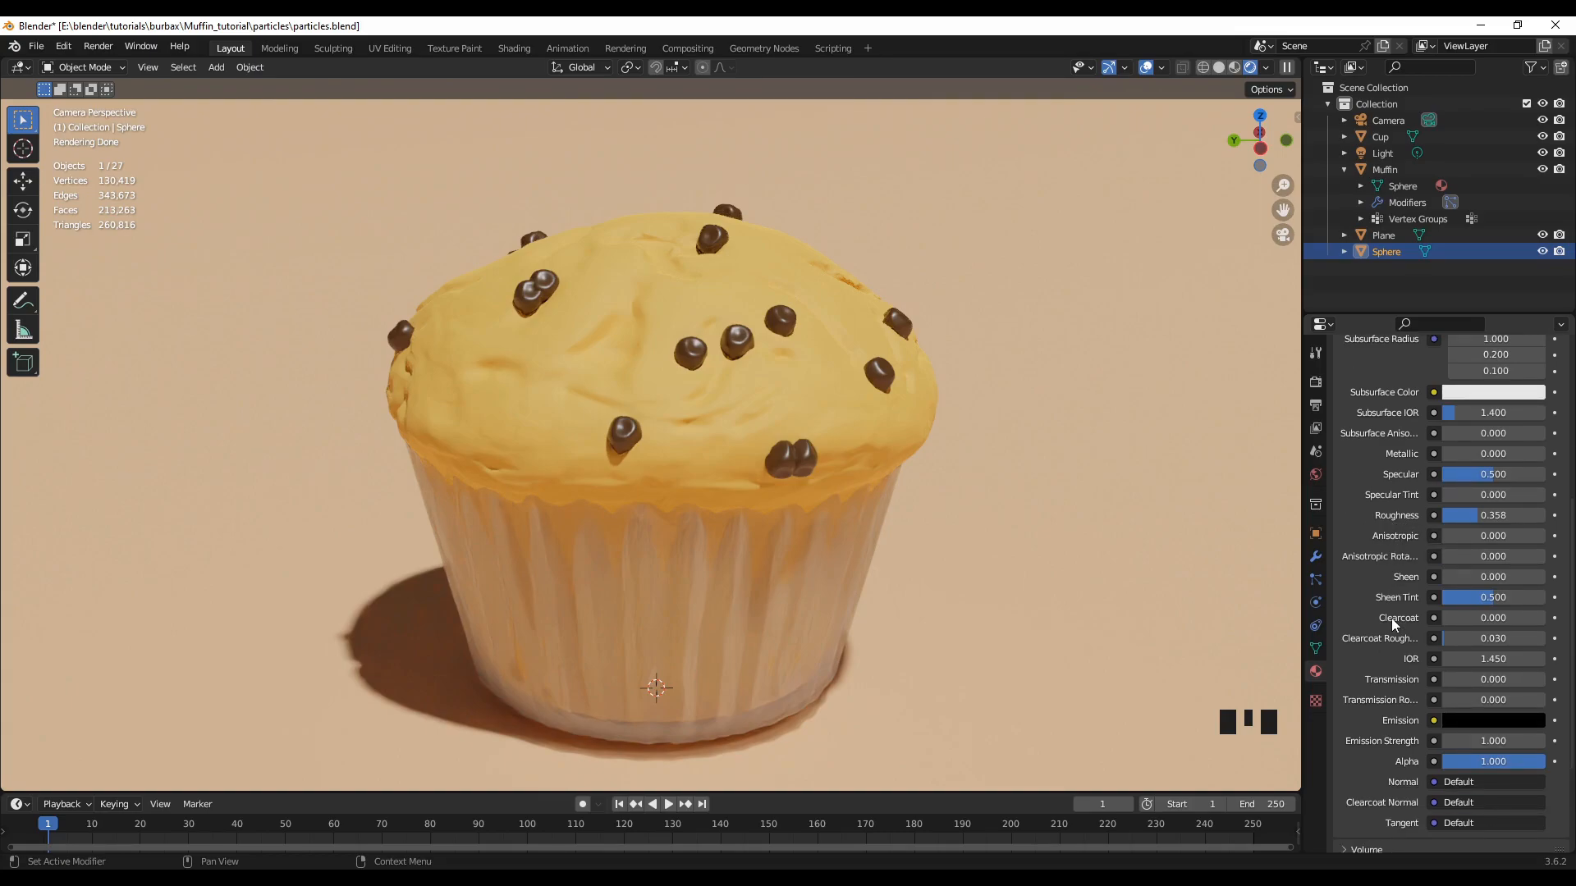
scroll(1391, 618, down, 3)
scroll(1391, 618, down, 2)
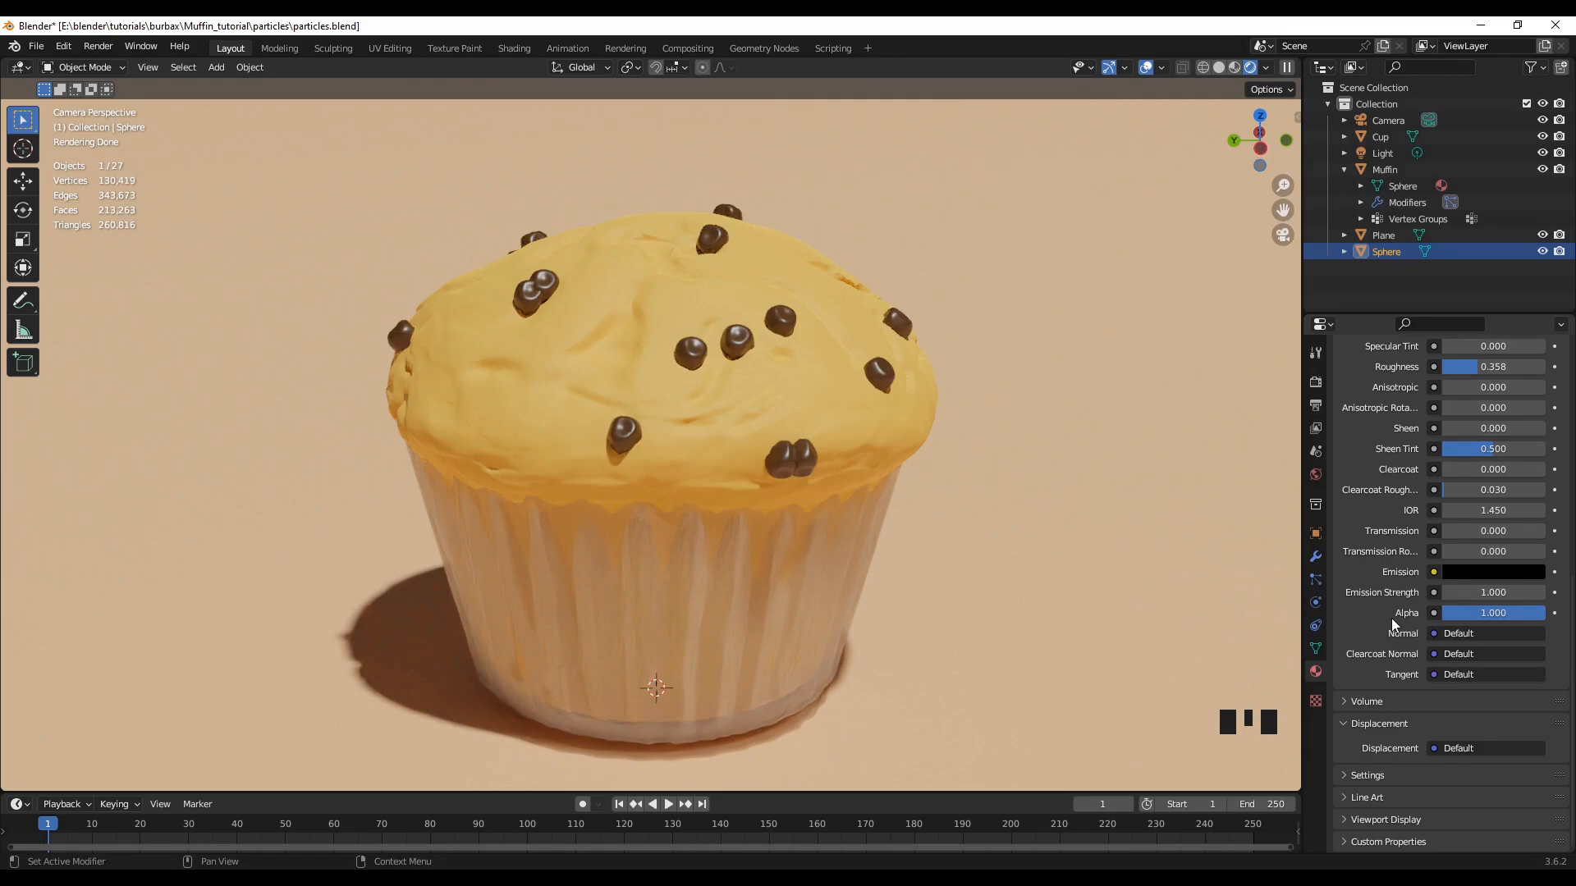
scroll(1391, 618, up, 14)
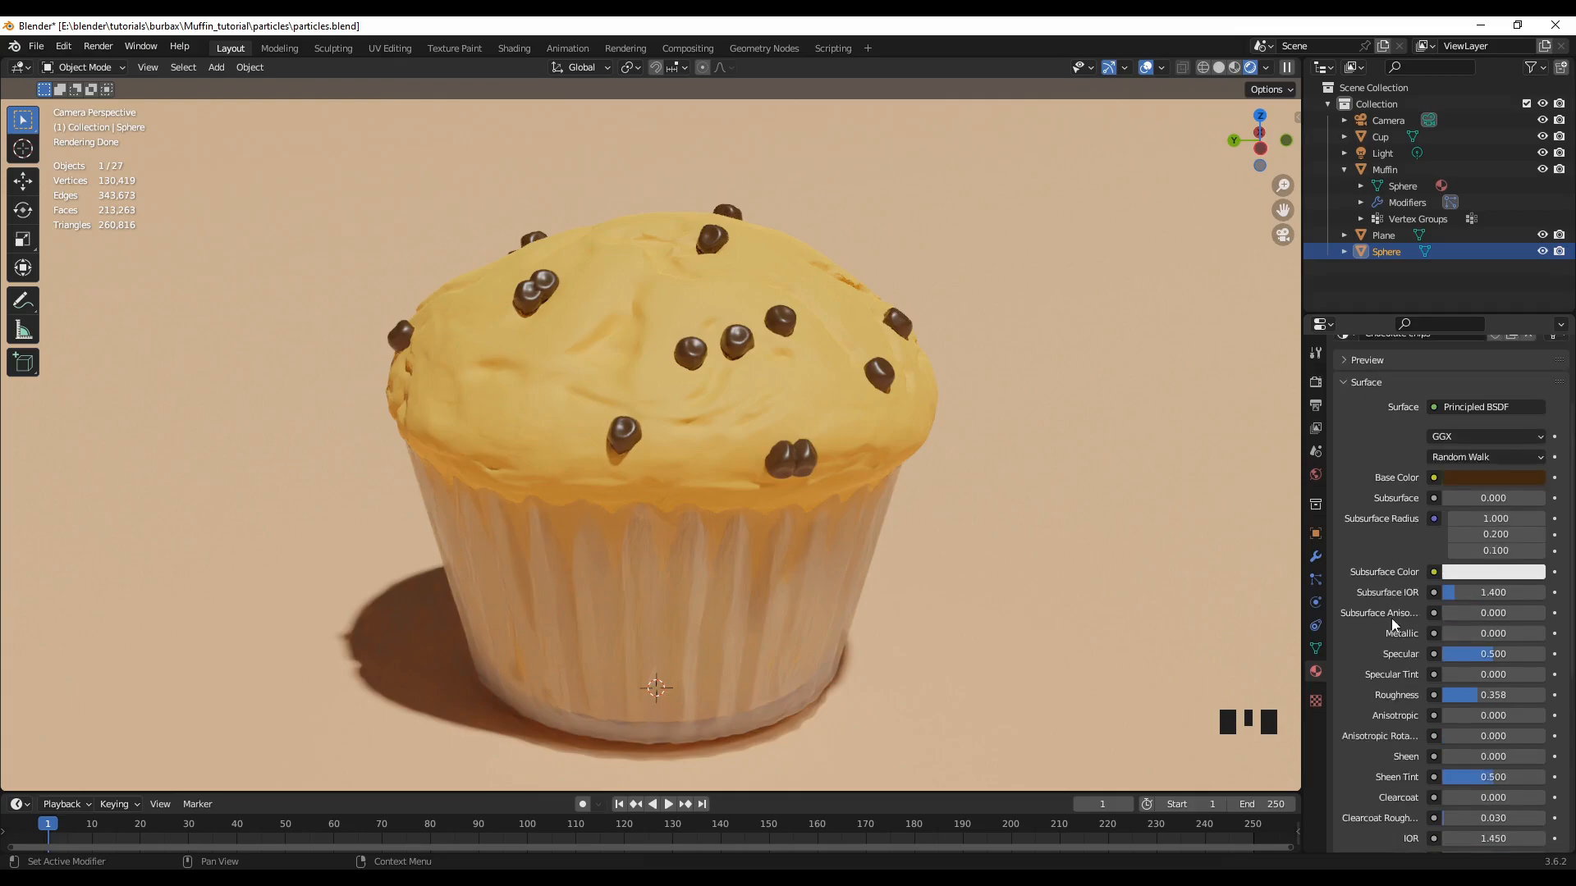
scroll(893, 465, down, 5)
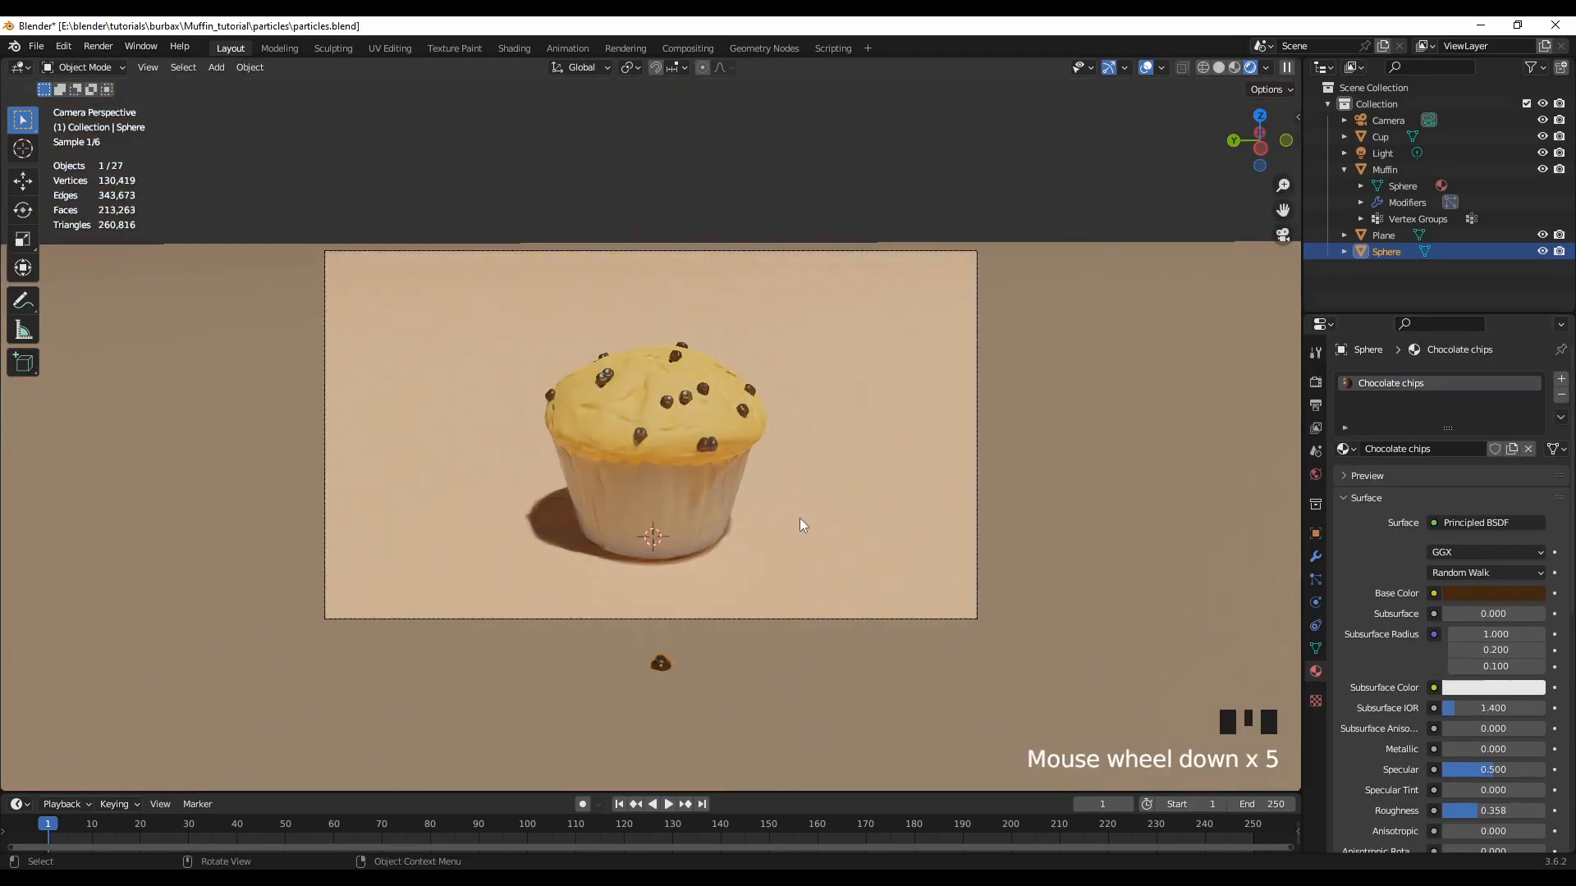
scroll(800, 520, up, 1)
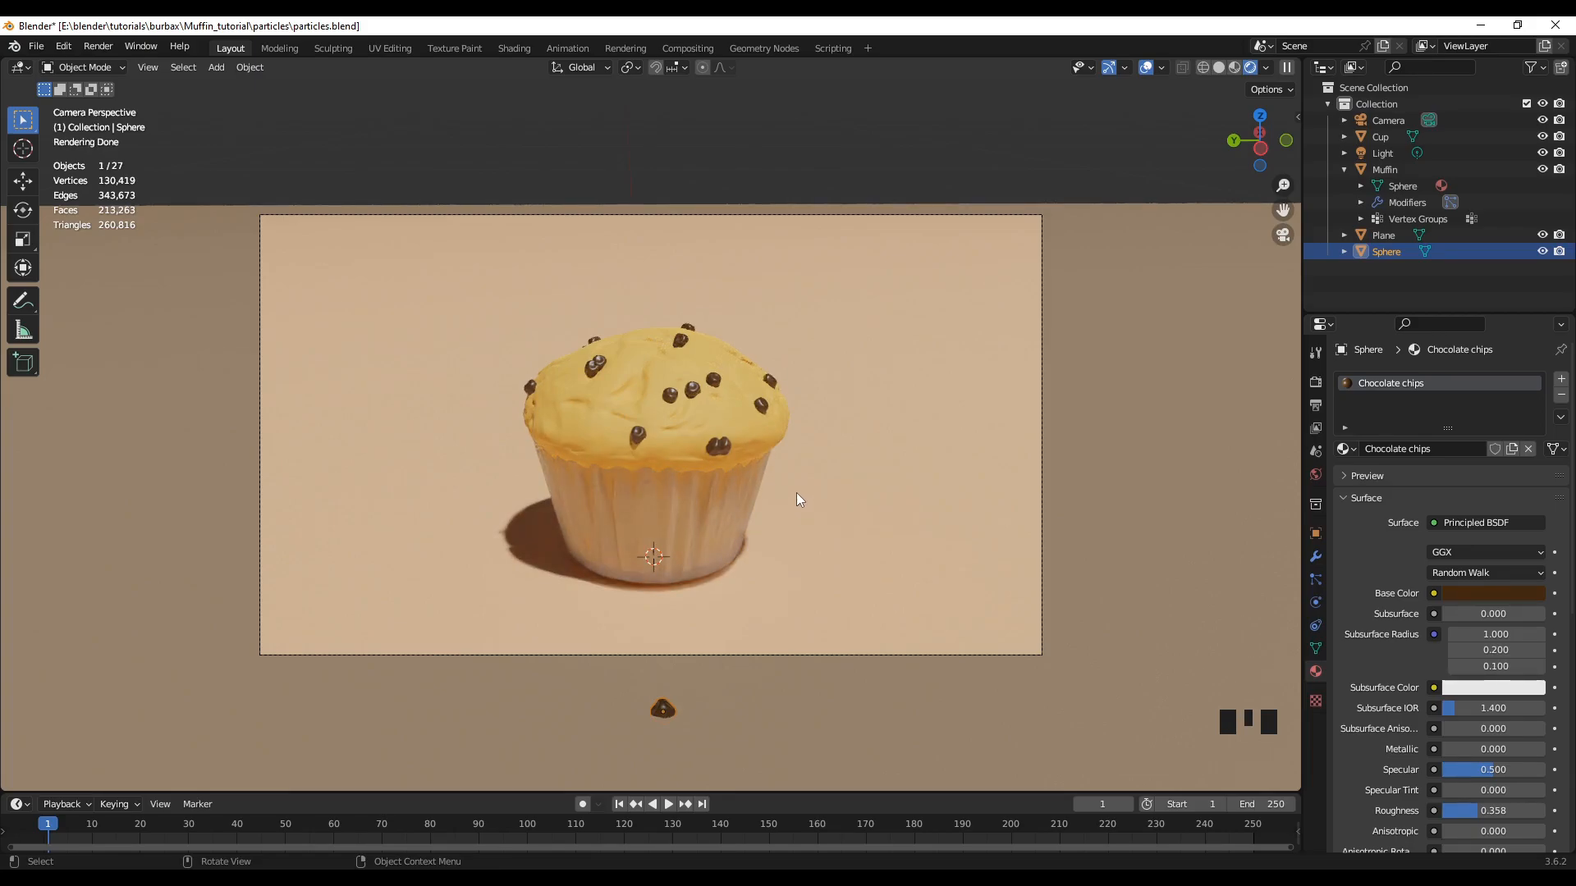
Switch to Solid shading and enable the Advanced options of the muffin's hair particle system
click(1219, 67)
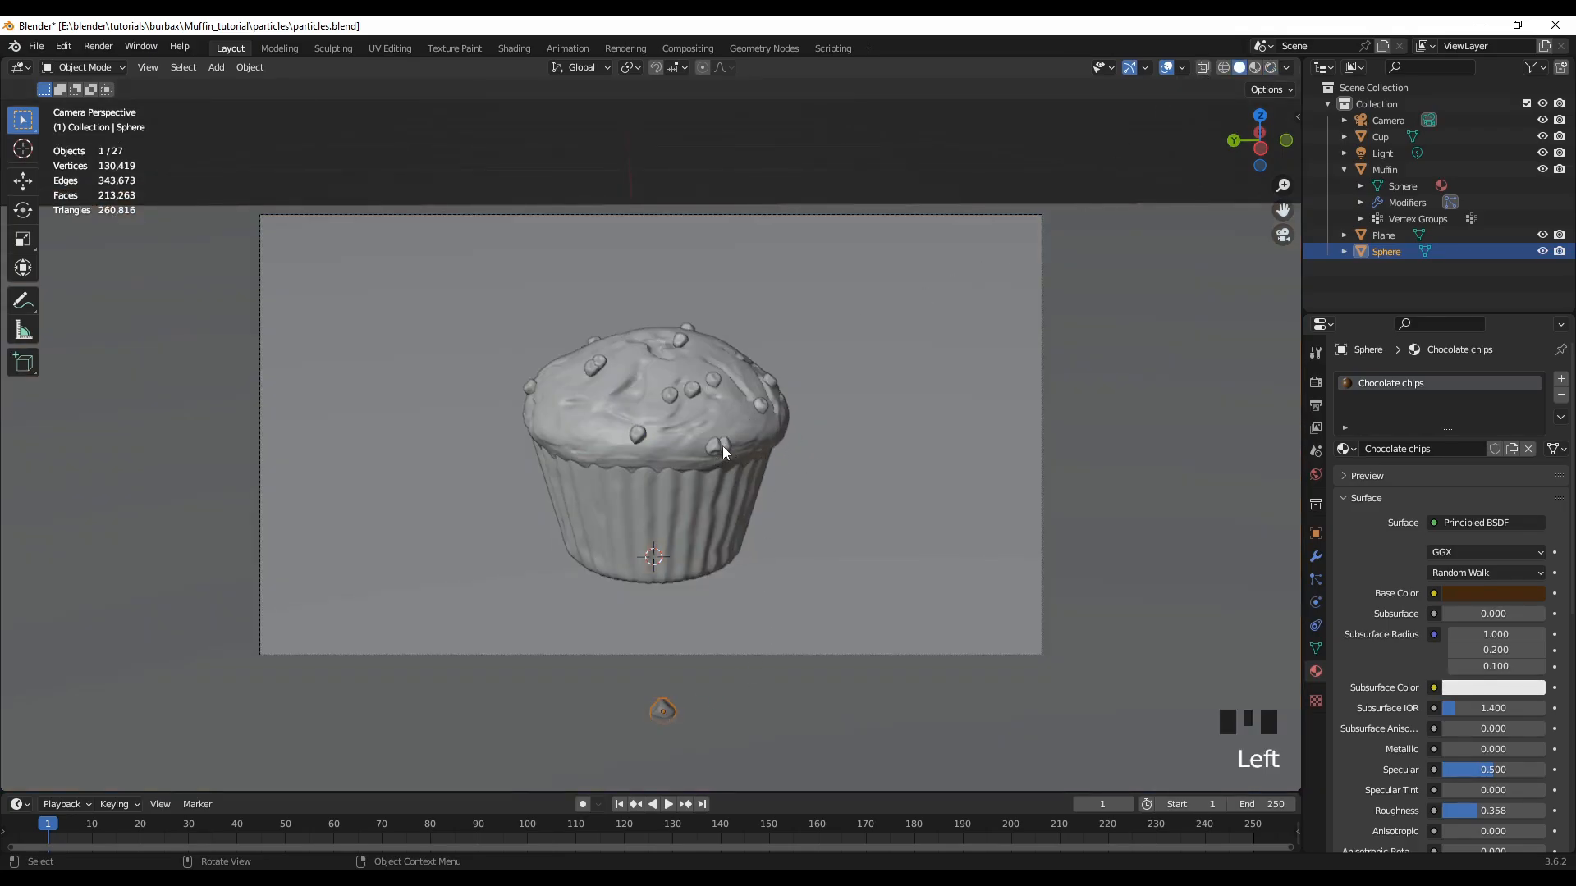
click(1387, 169)
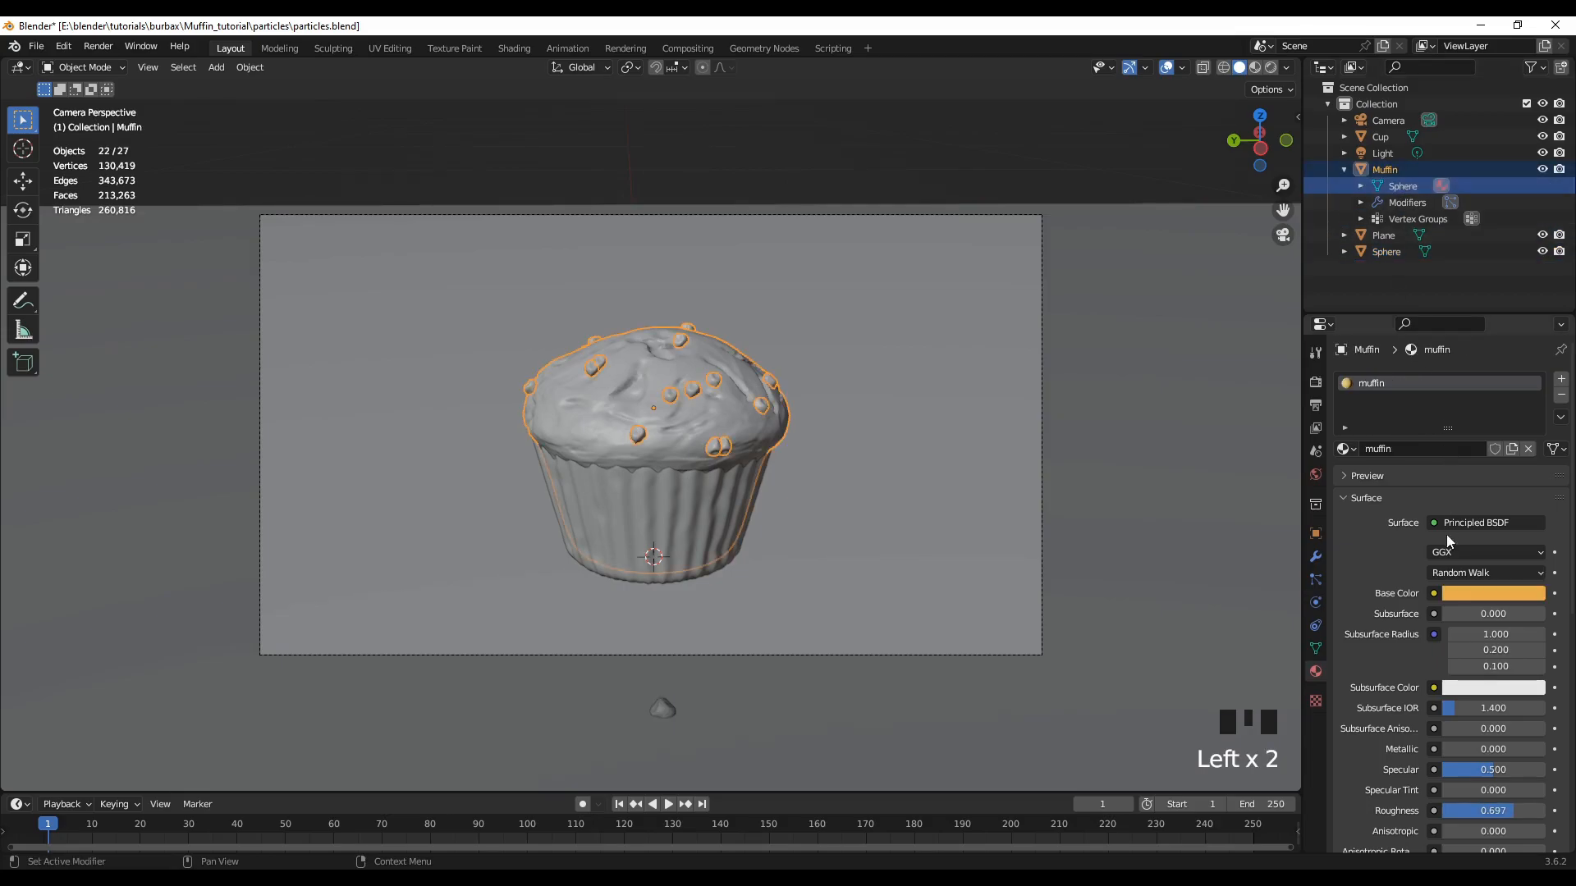
click(1316, 579)
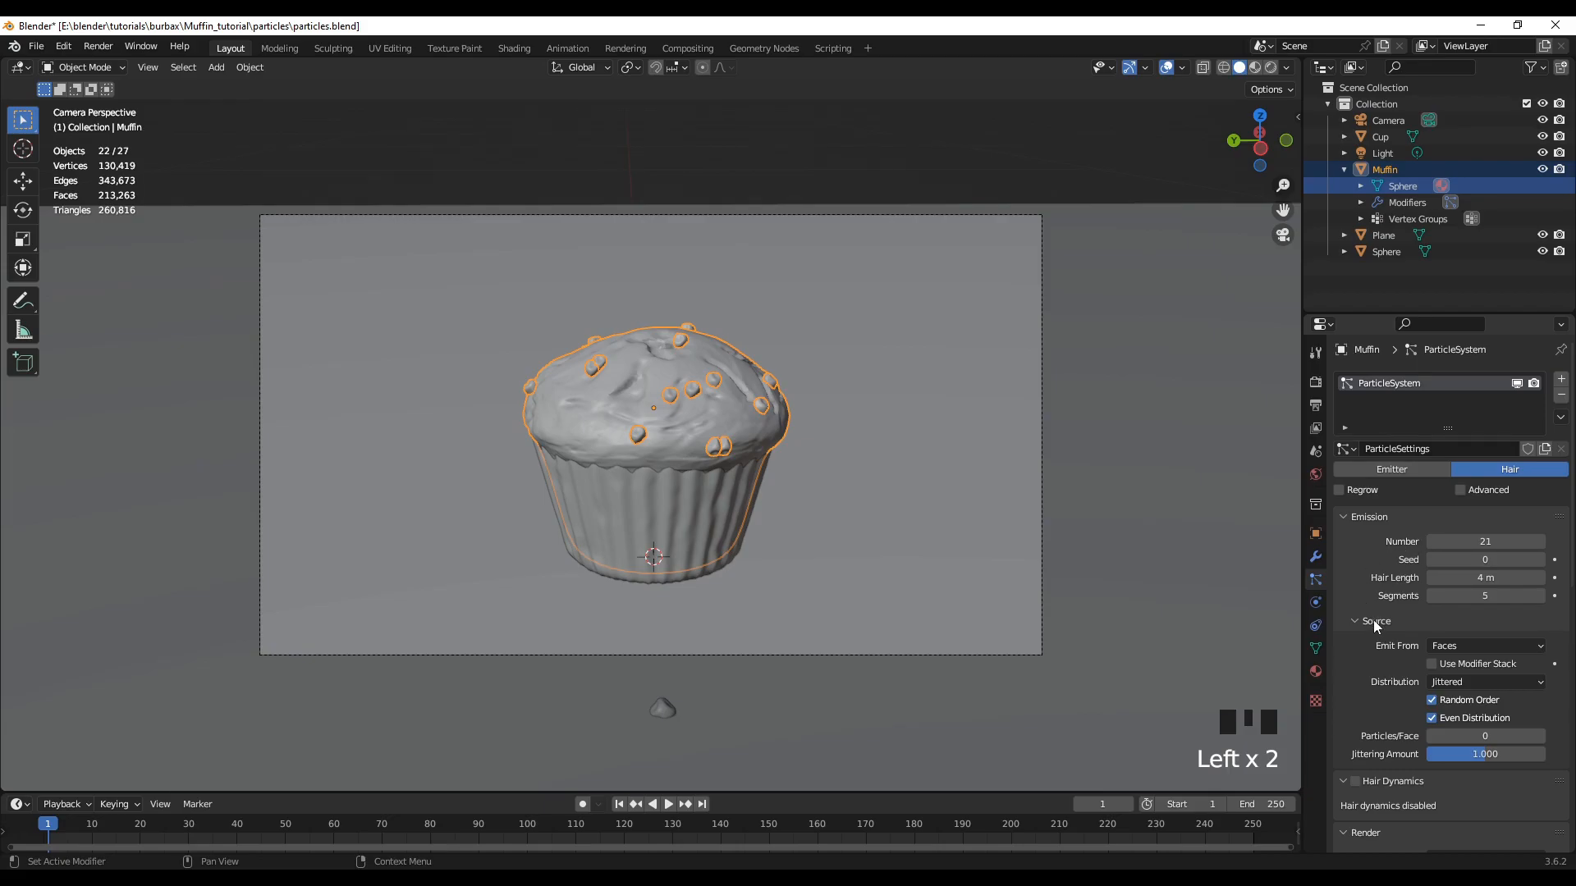
click(1461, 490)
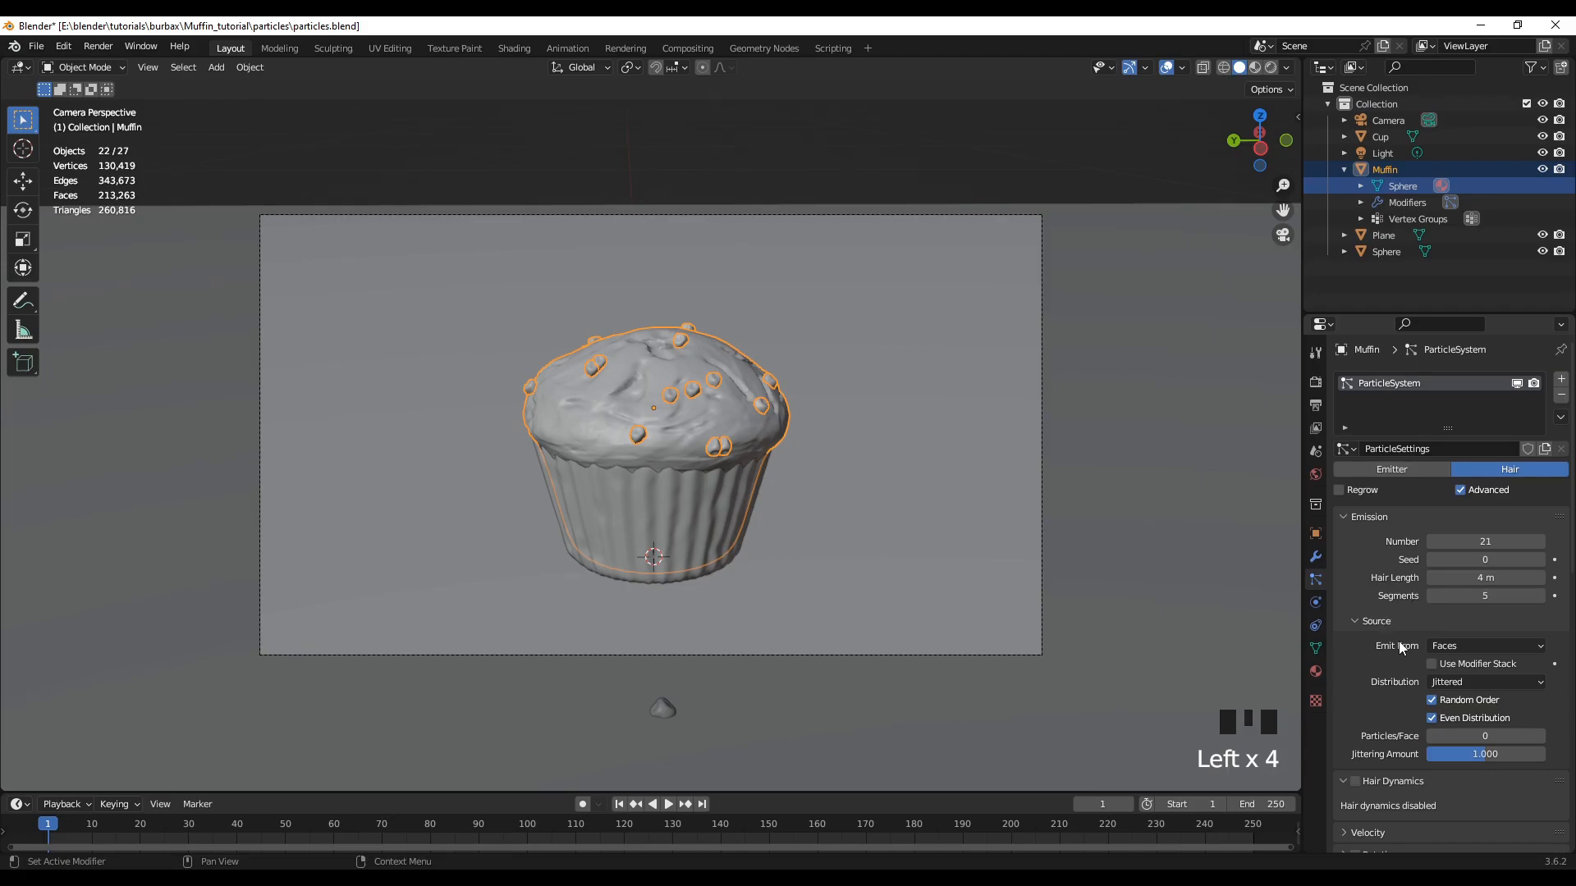
Set the source distribution of the muffin's particle system to Random
scroll(1399, 641, down, 2)
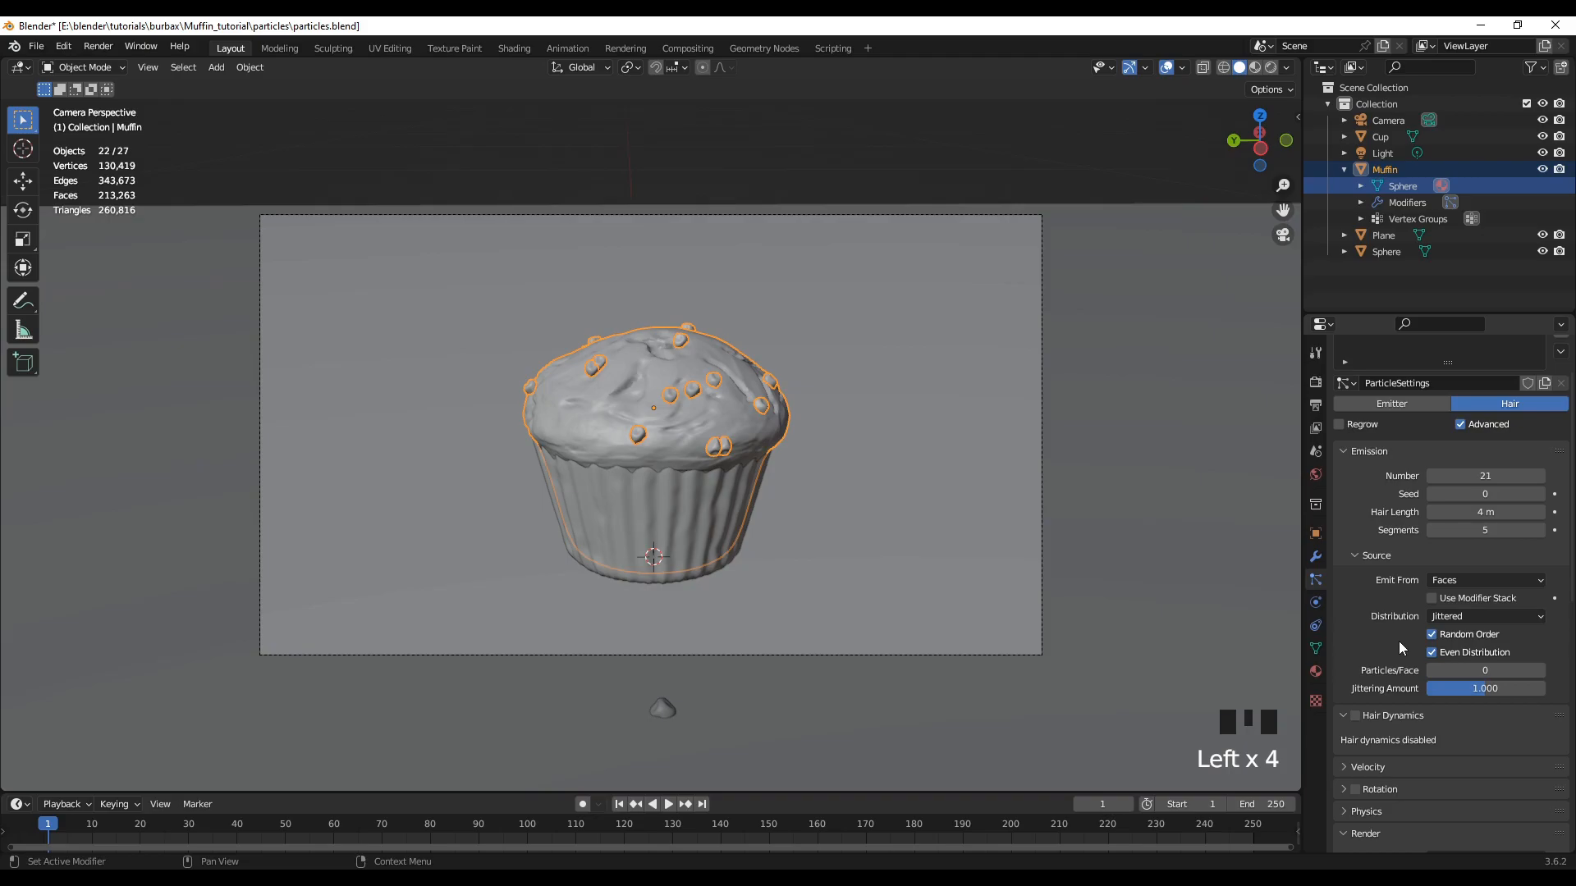
scroll(1399, 648, down, 2)
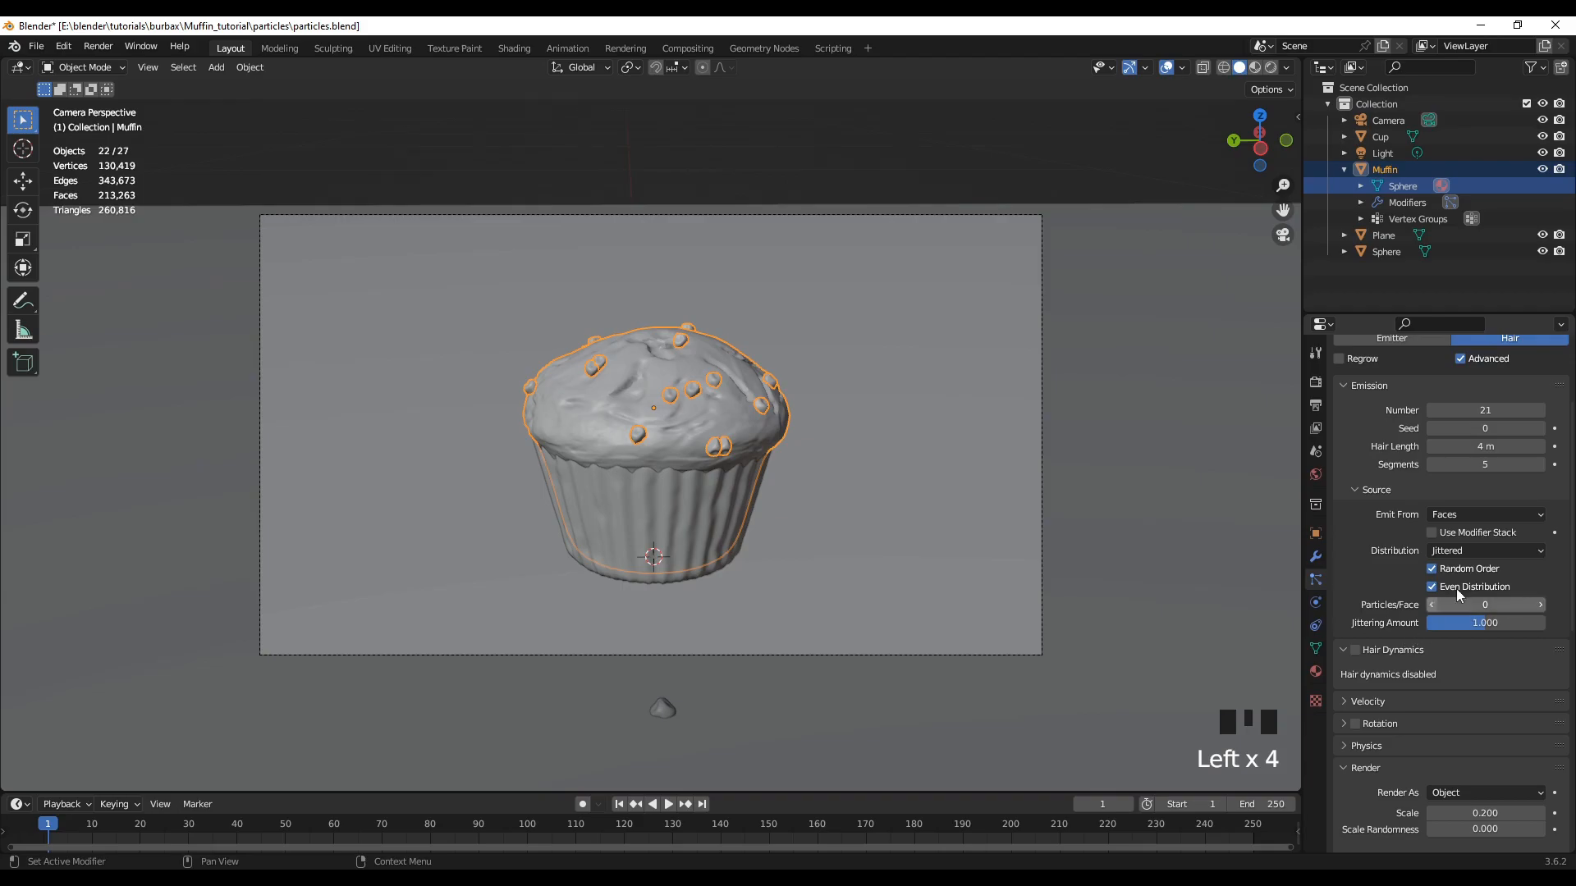
click(1523, 518)
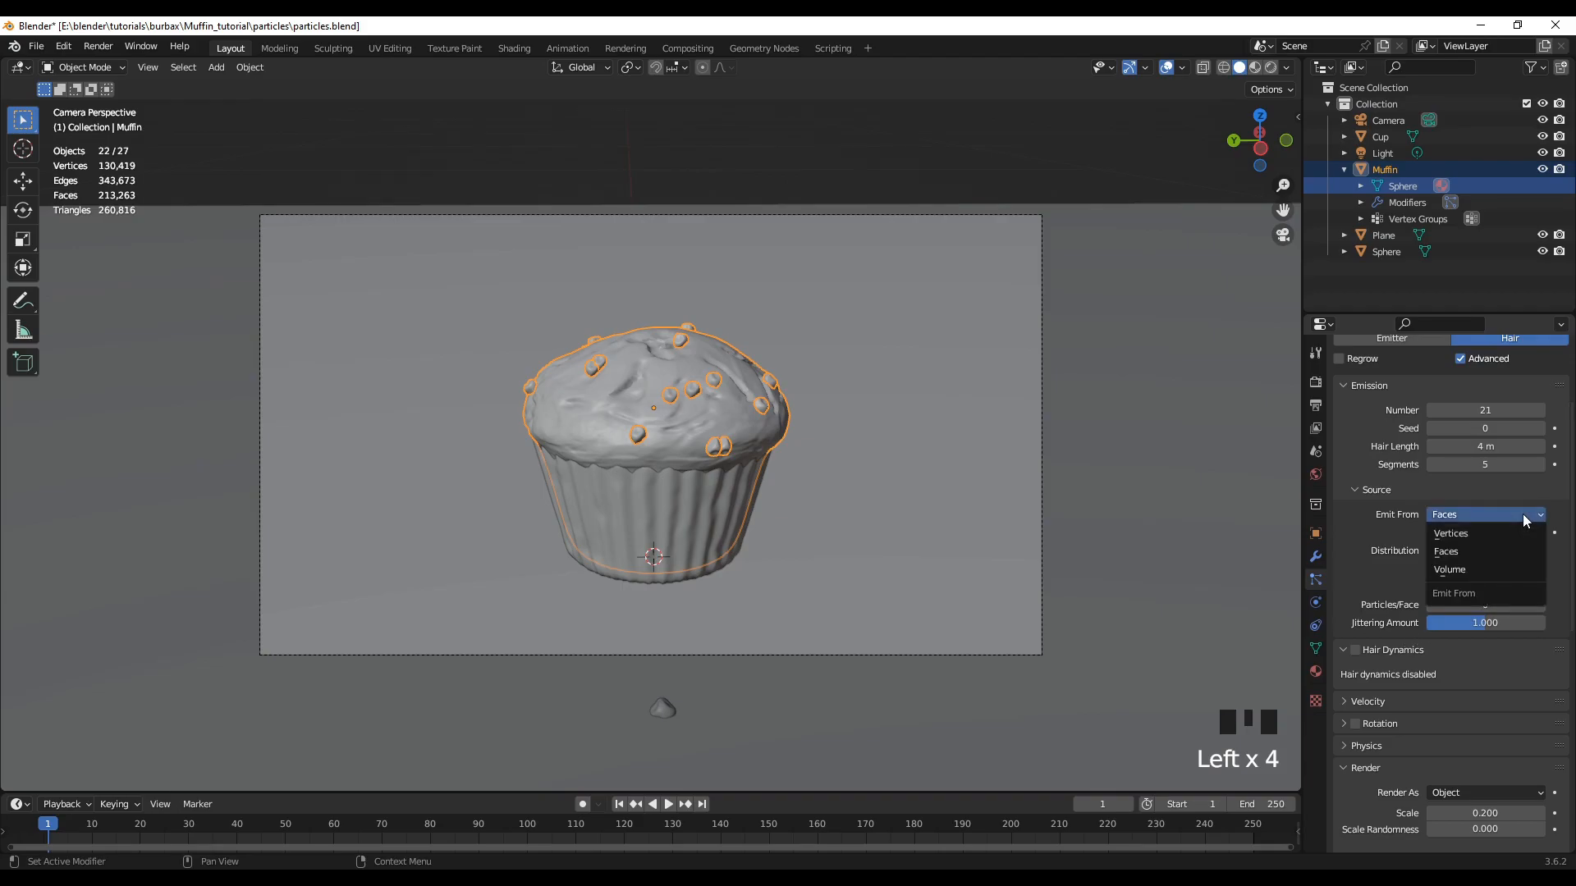
click(1523, 514)
click(1512, 550)
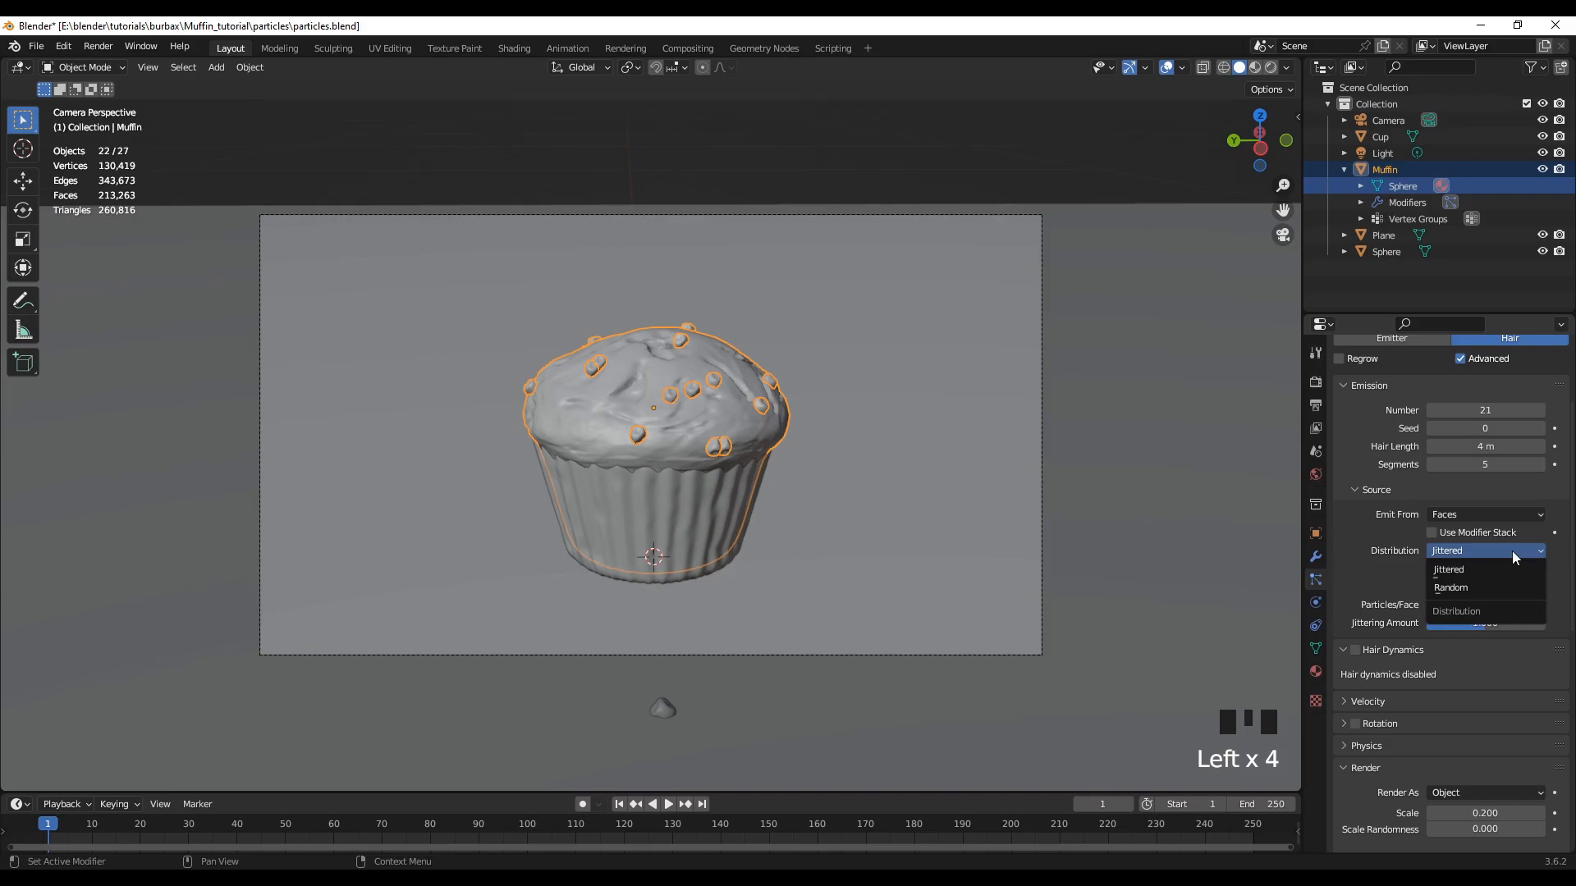
click(1445, 588)
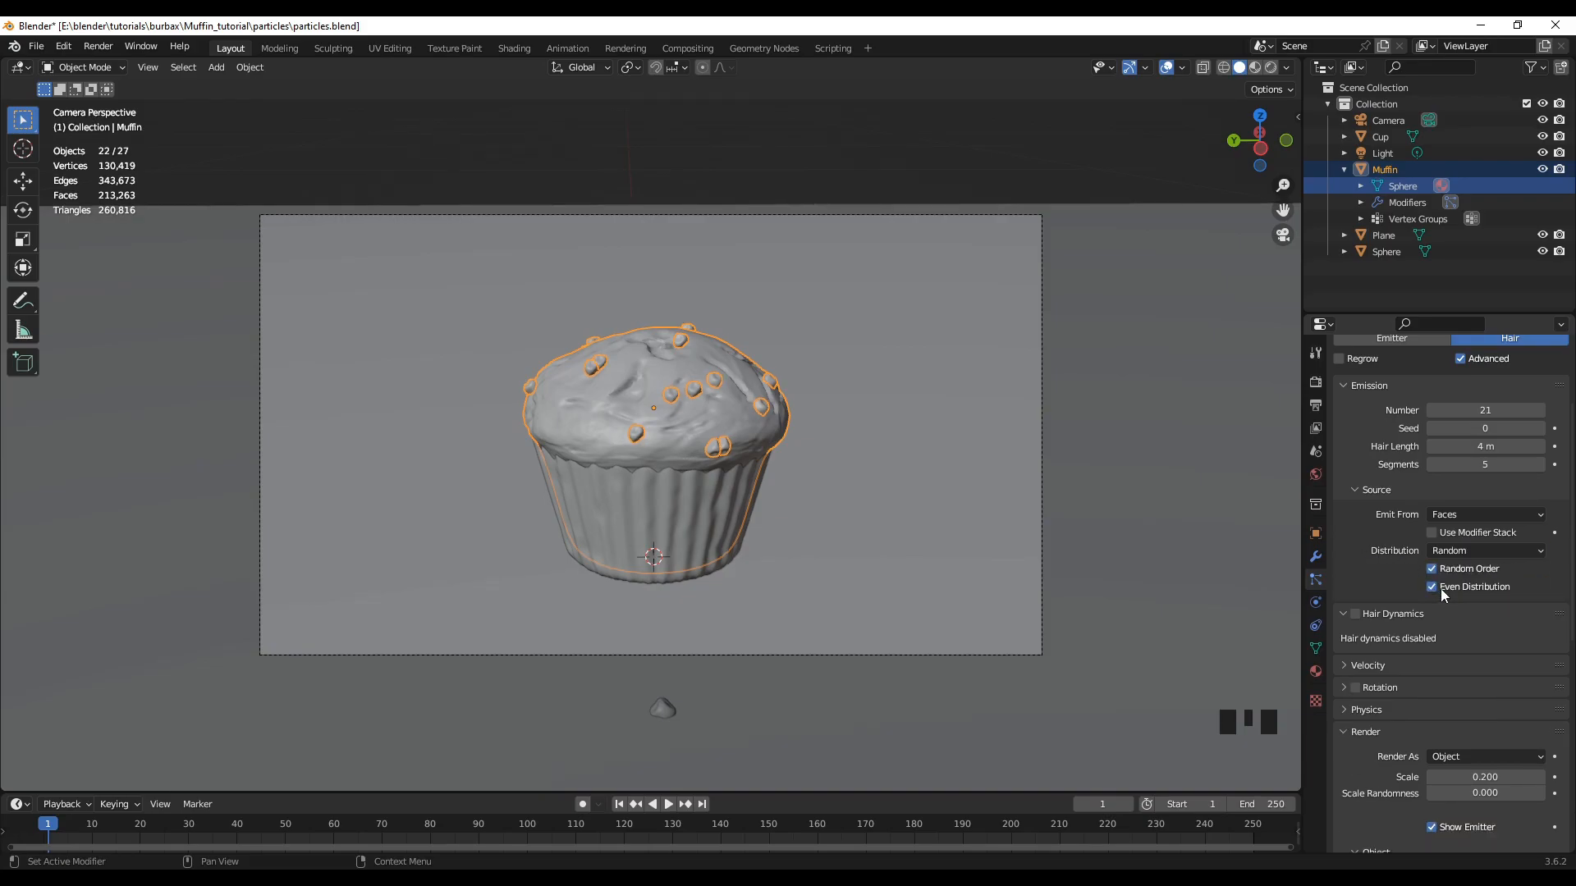
Enable Rotation for the muffin's hair particle system and set its orientation axis to Normal
scroll(736, 495, up, 2)
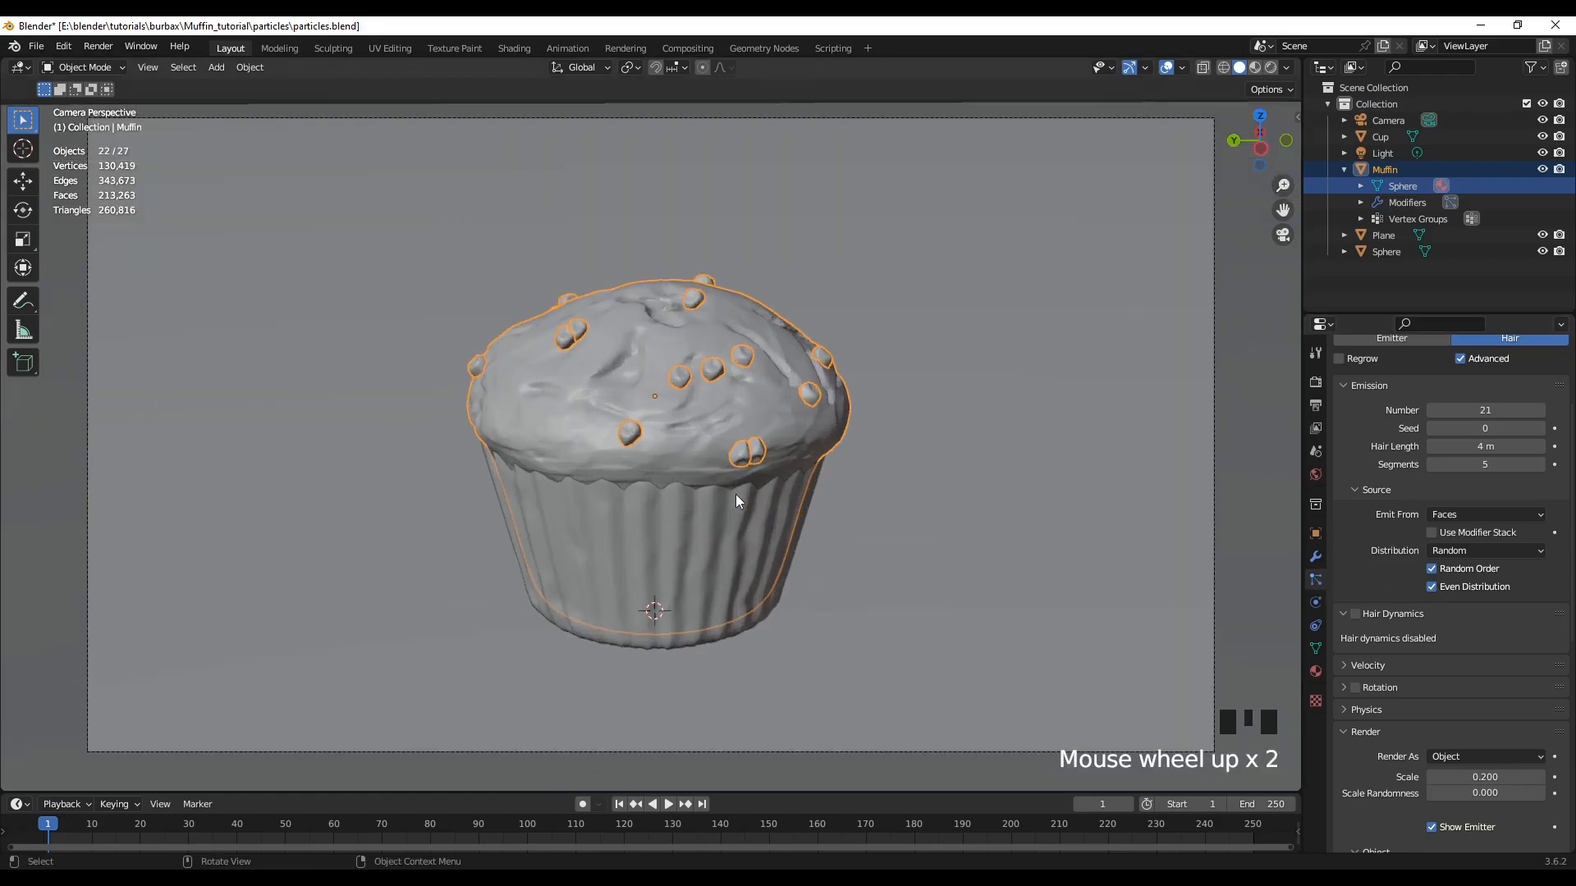
scroll(1395, 628, down, 2)
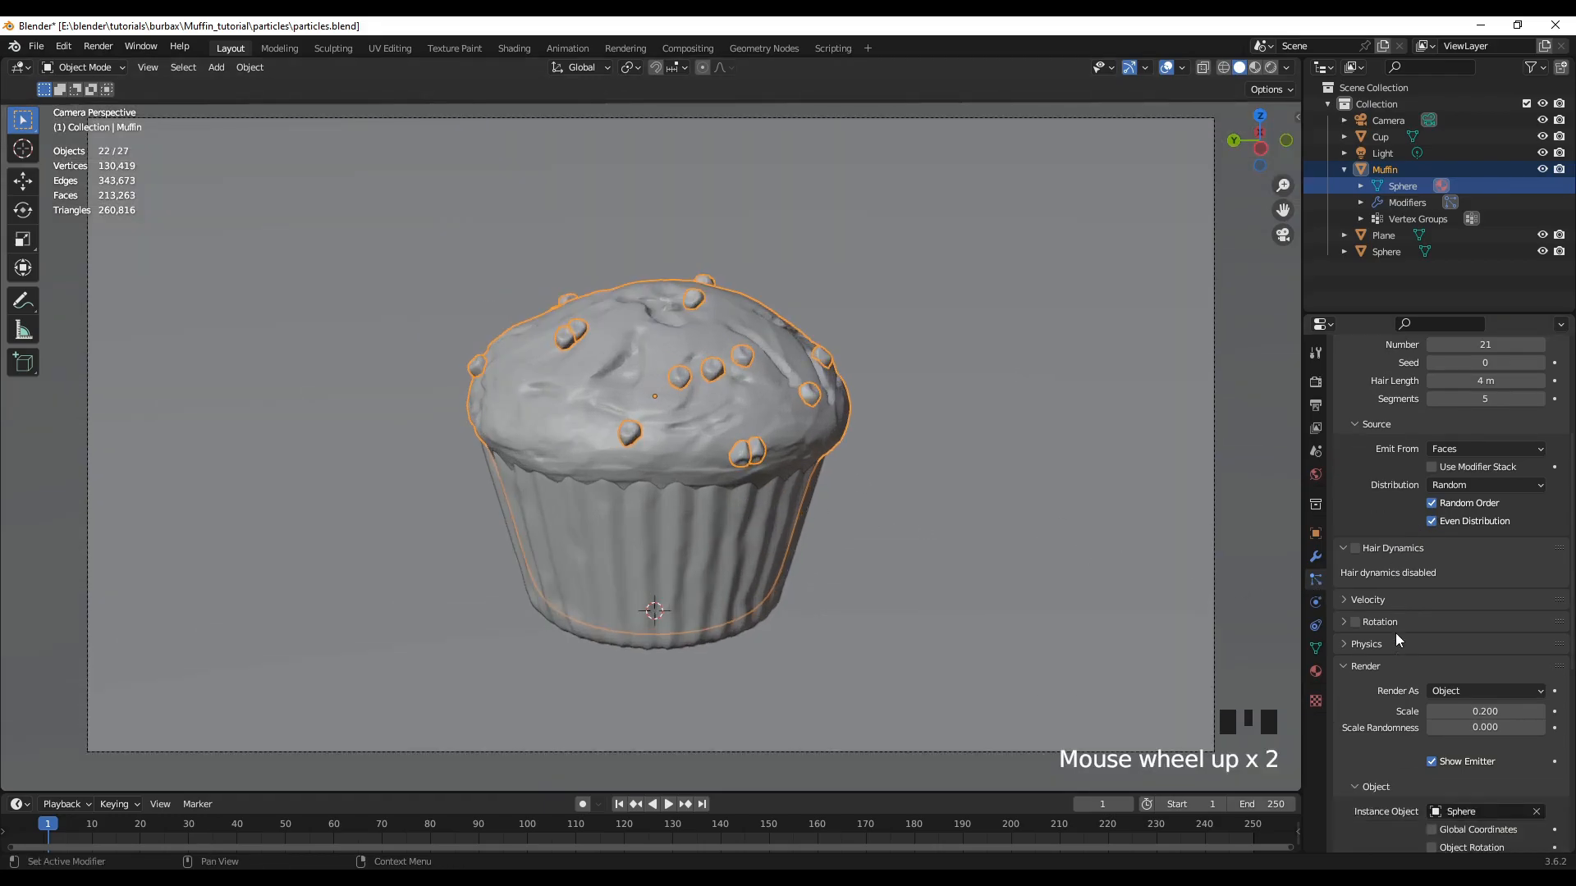
click(1355, 622)
scroll(1386, 654, down, 2)
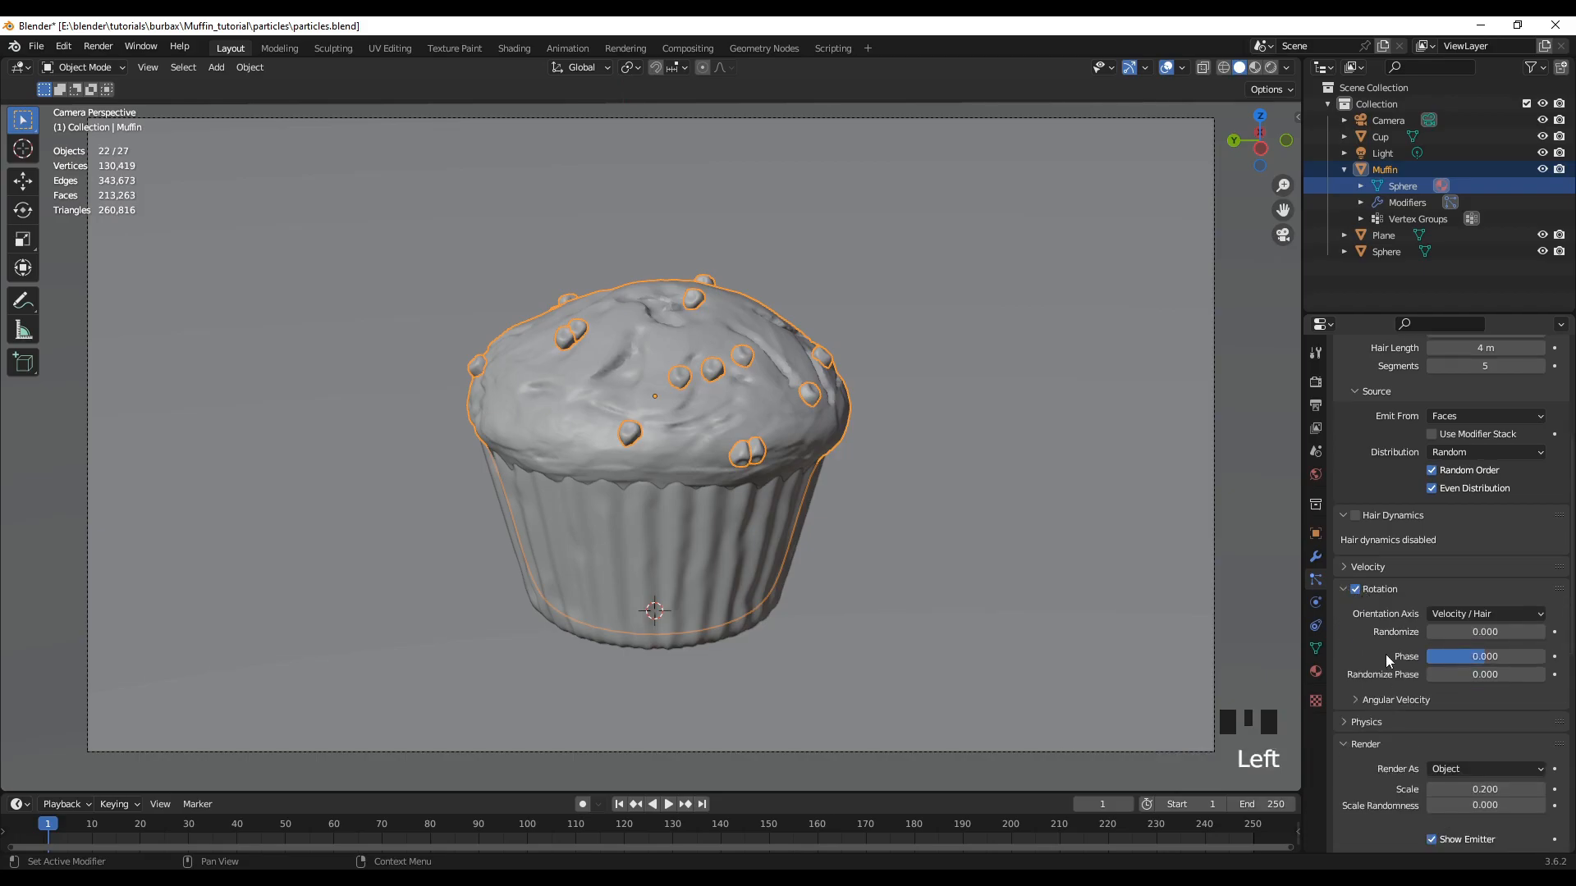
click(1514, 581)
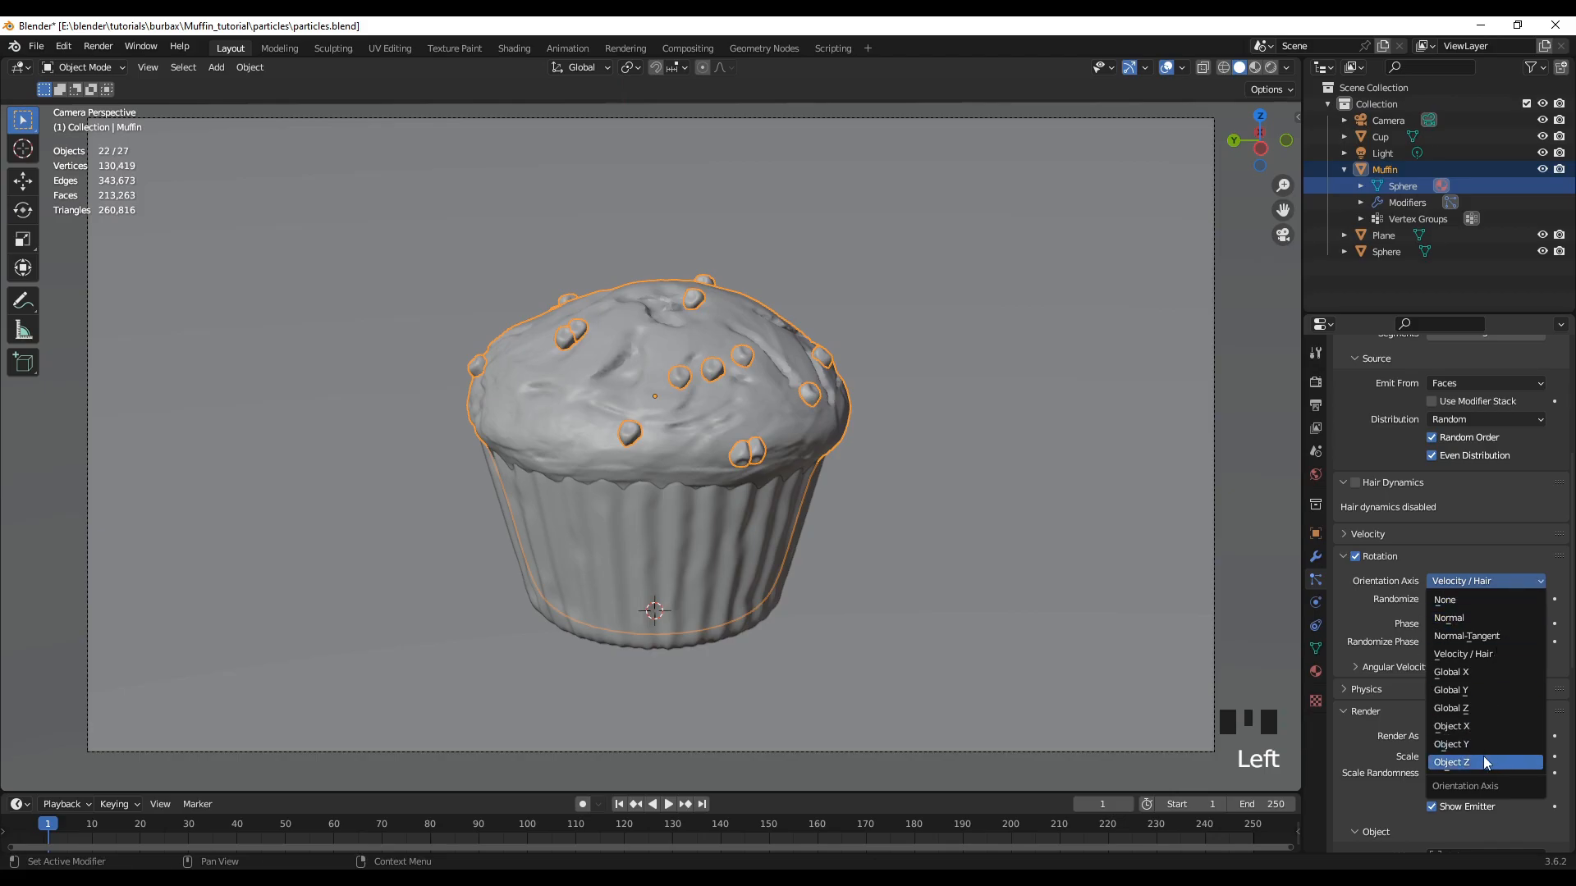
click(1449, 621)
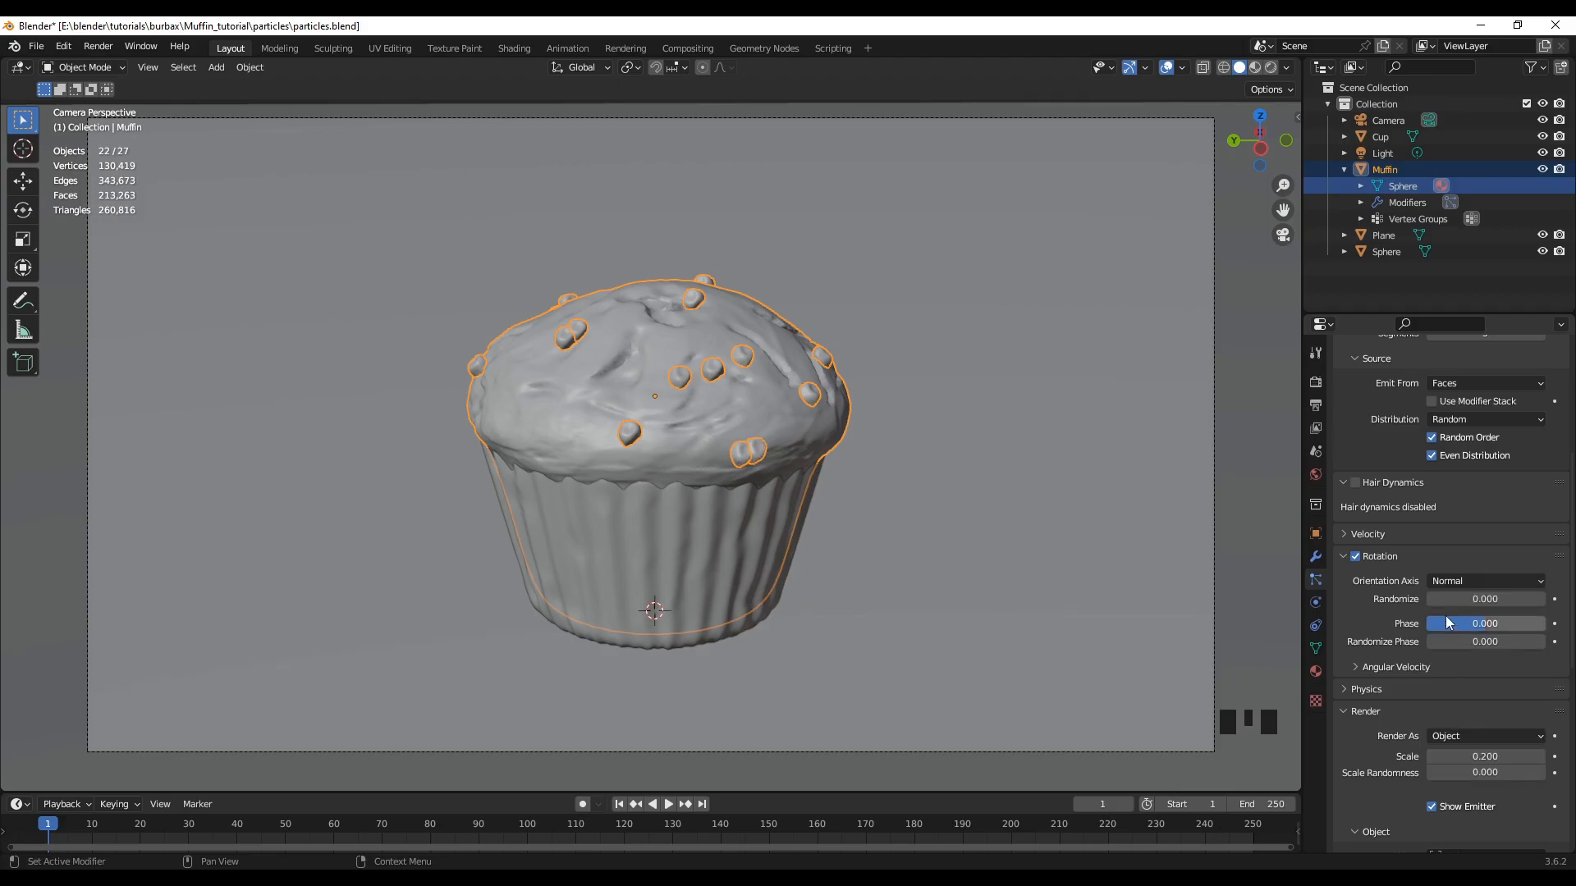
Set the chips' Randomize Phase to 2.000 and the rotation Randomize to 0.068
scroll(718, 485, up, 2)
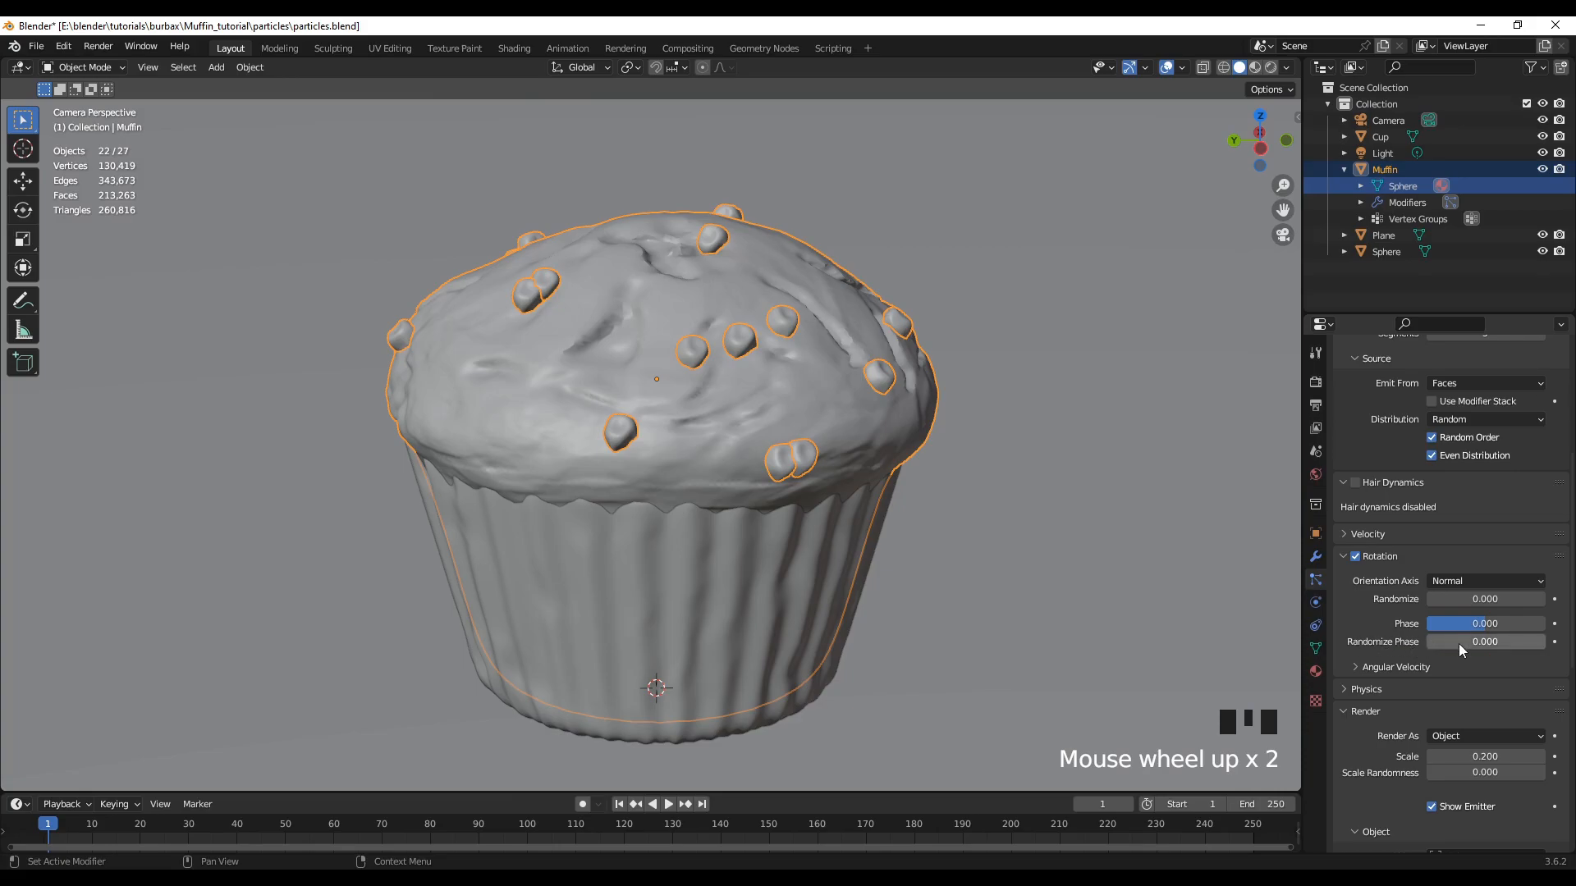
drag(1449, 640, 1572, 640)
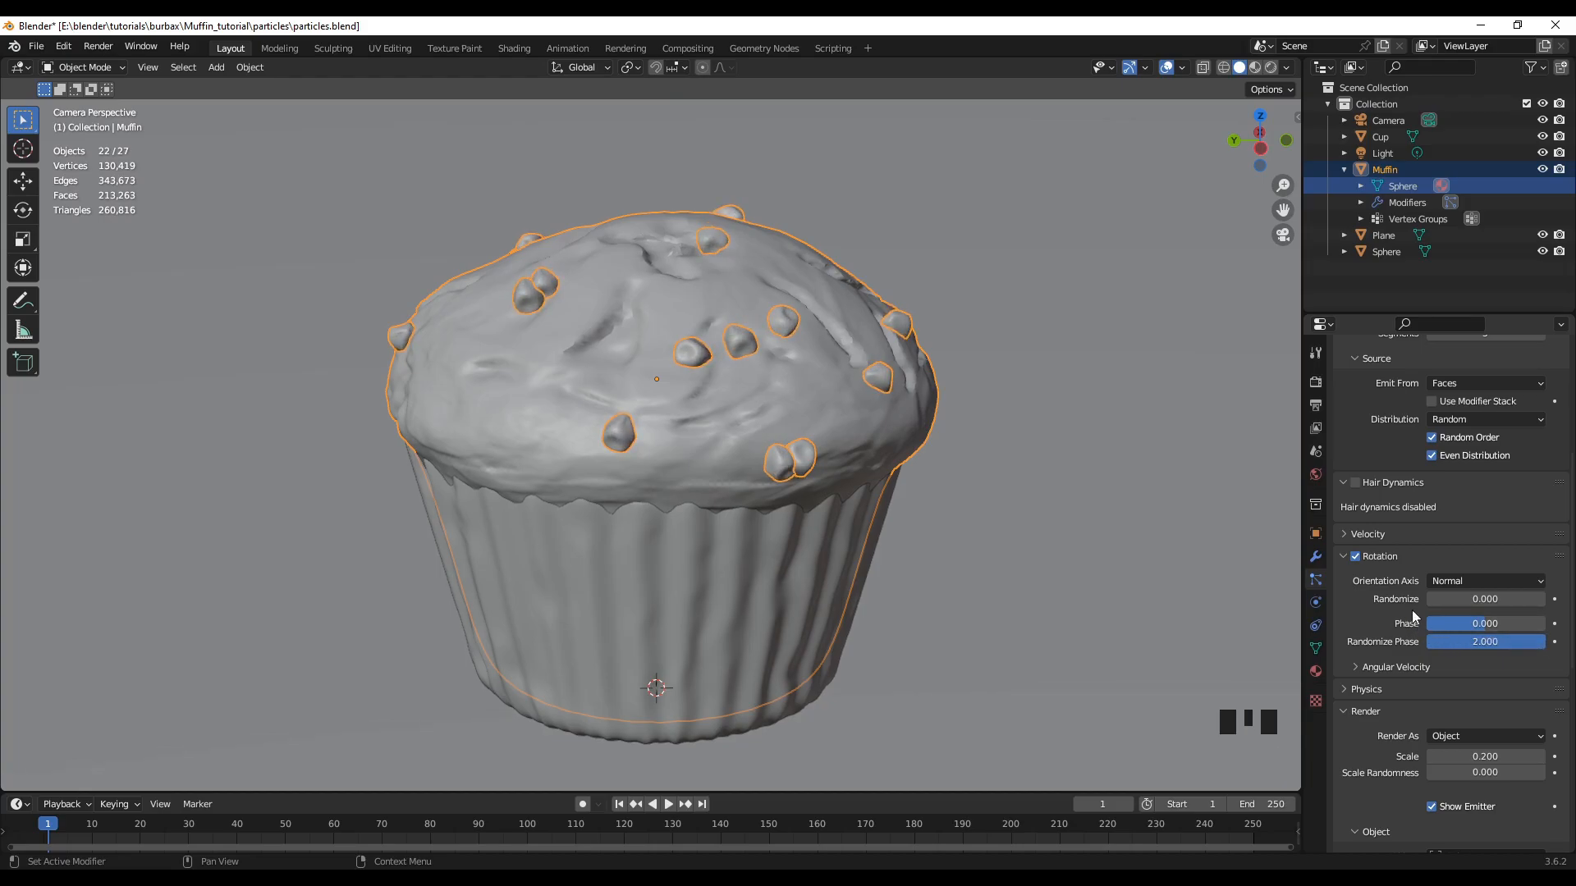
mouse_move(1442, 597)
mouse_down()
mouse_move(1560, 598)
mouse_move(1441, 598)
mouse_up()
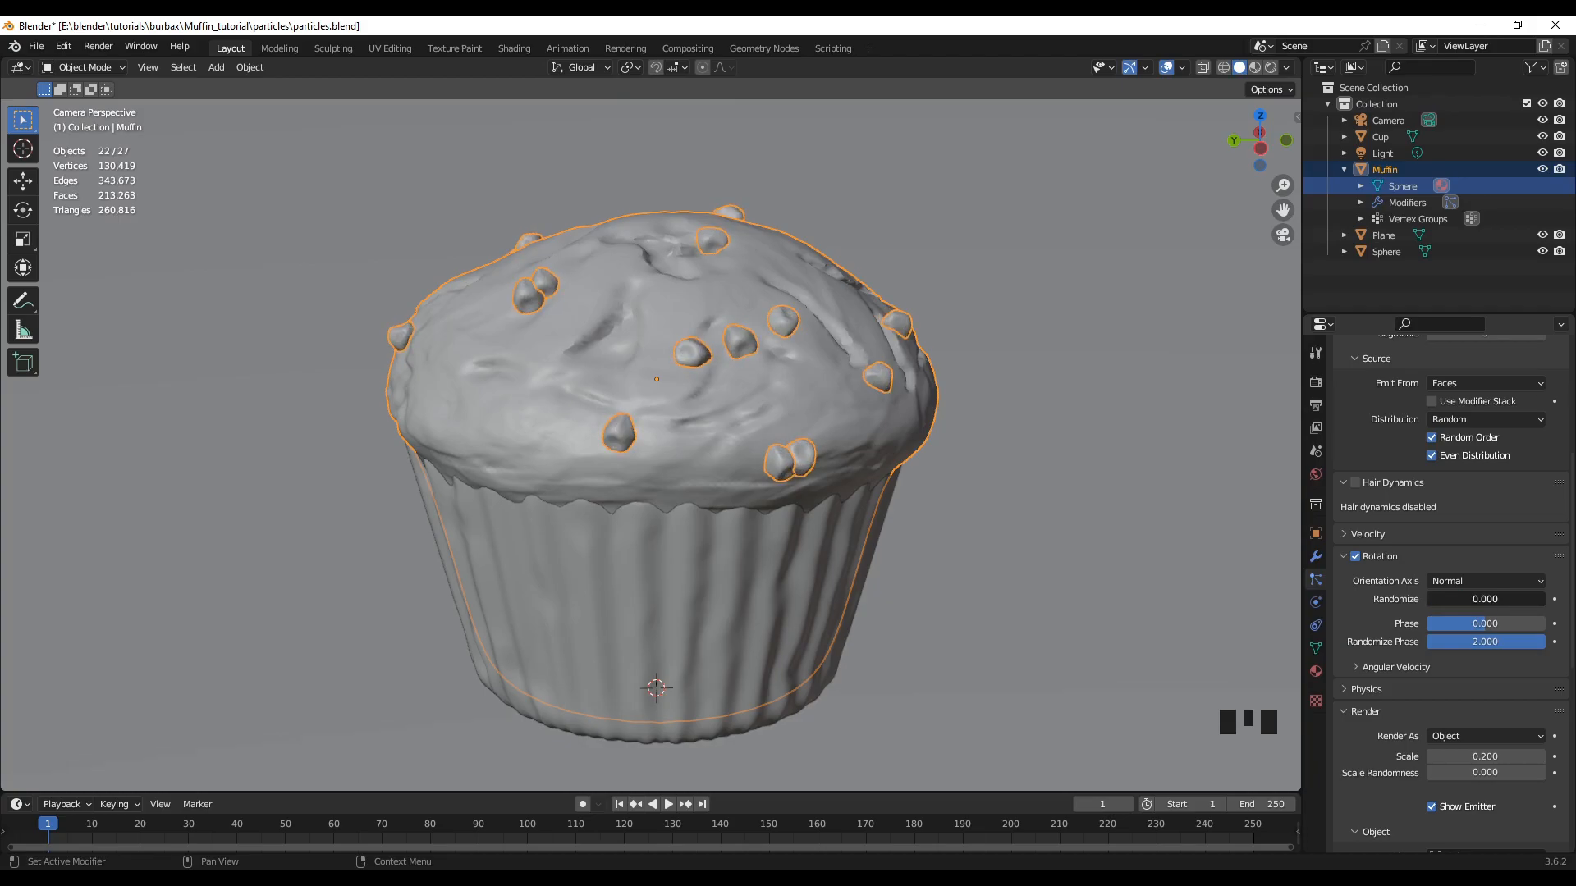
drag(1434, 600, 1446, 599)
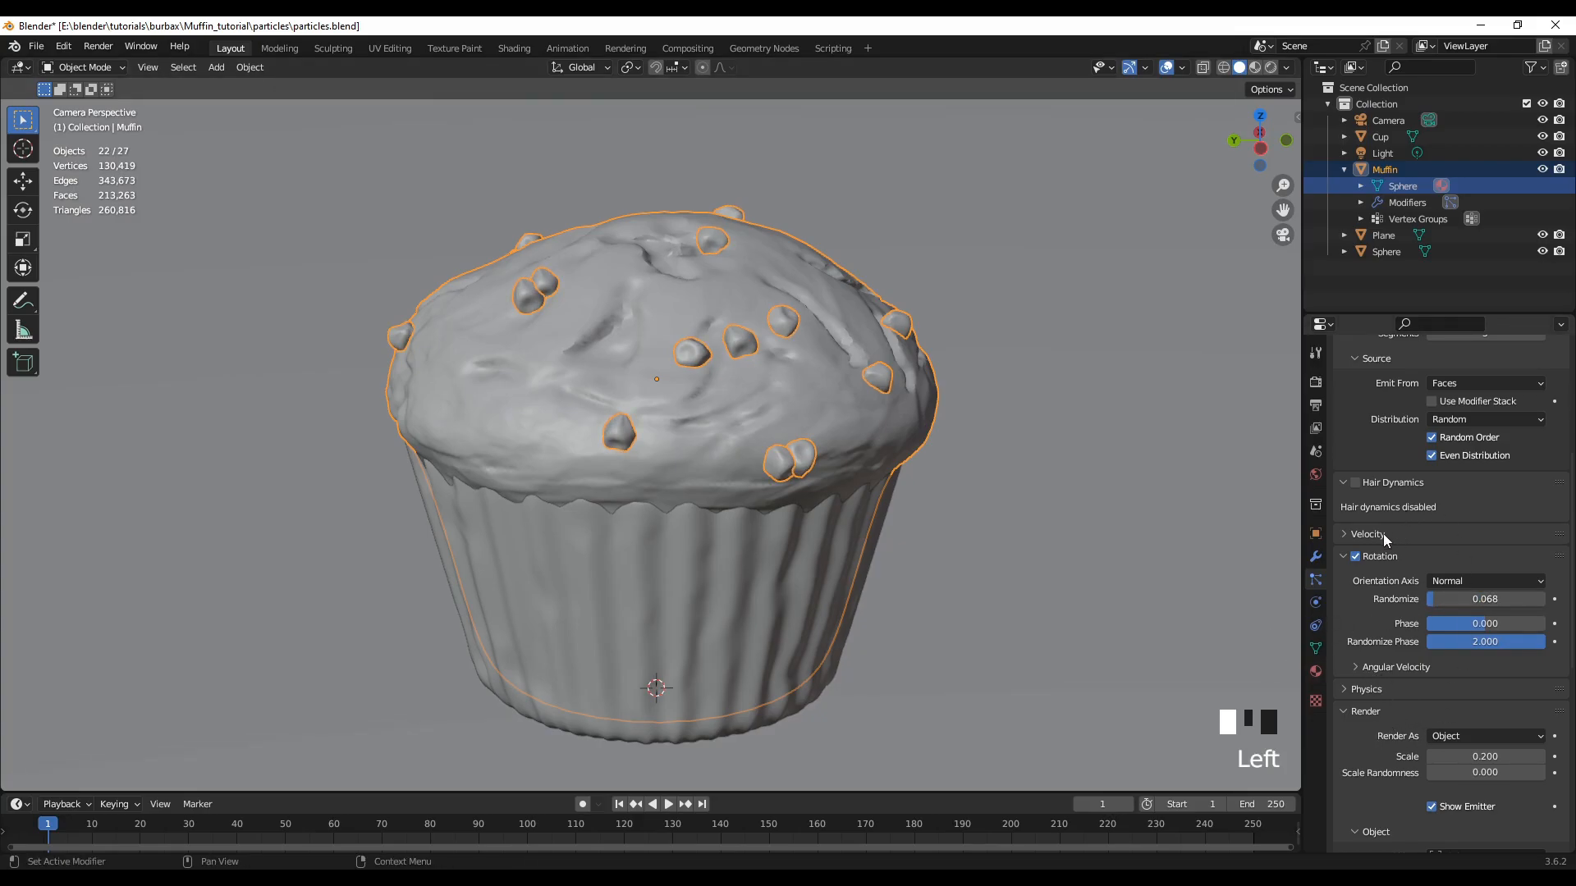
Examine the rotation and placement of the chips from several sides around the muffin's top
scroll(554, 387, up, 3)
scroll(681, 420, down, 2)
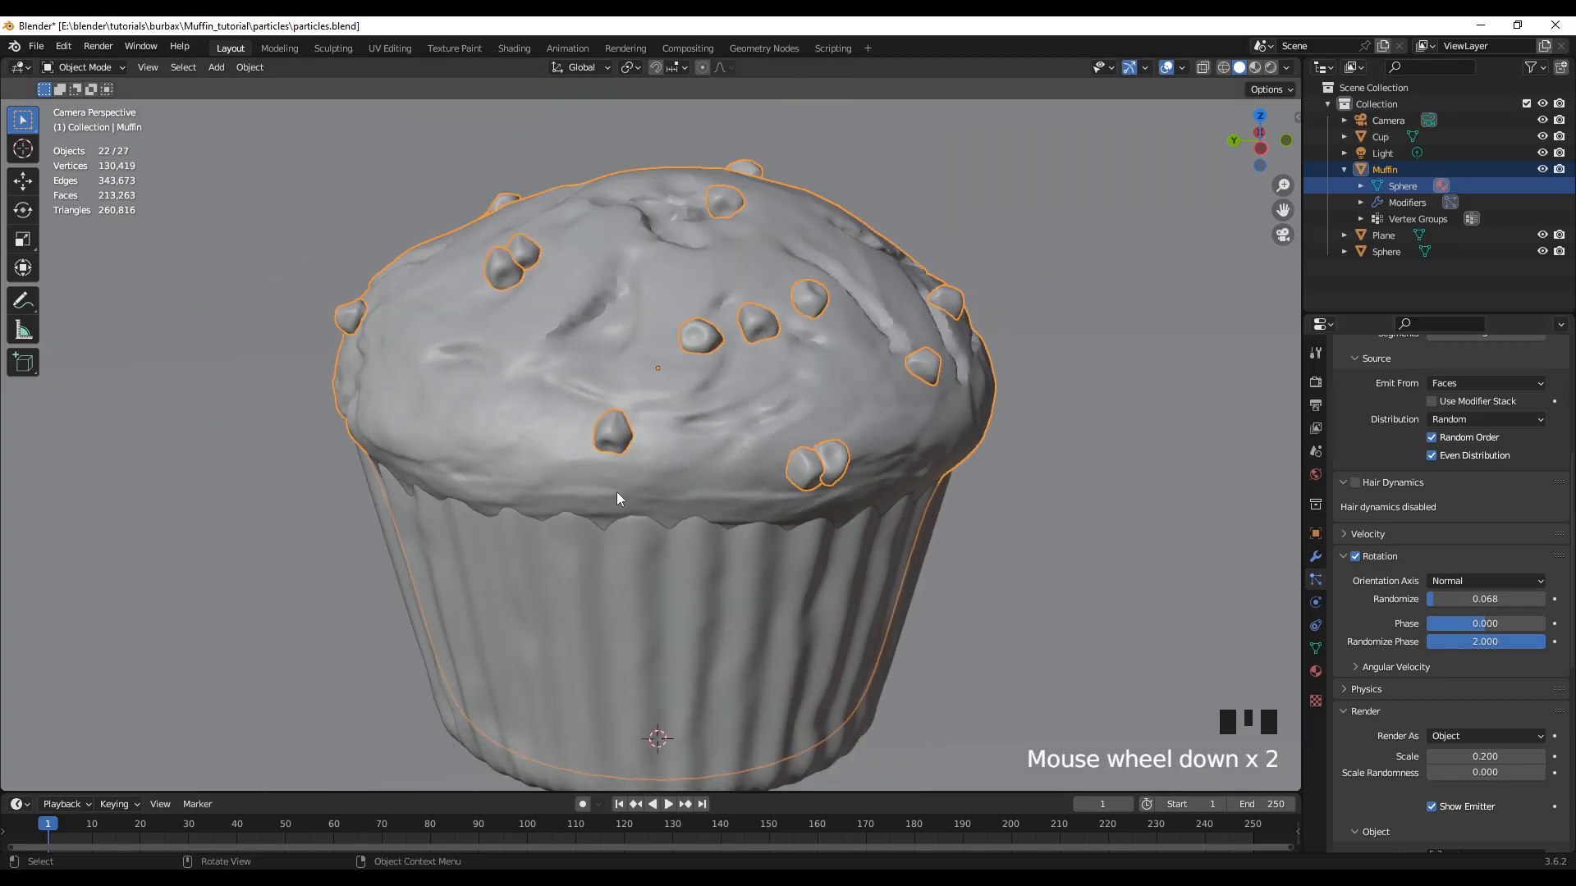
middle_drag(537, 564, 579, 578)
scroll(703, 392, up, 7)
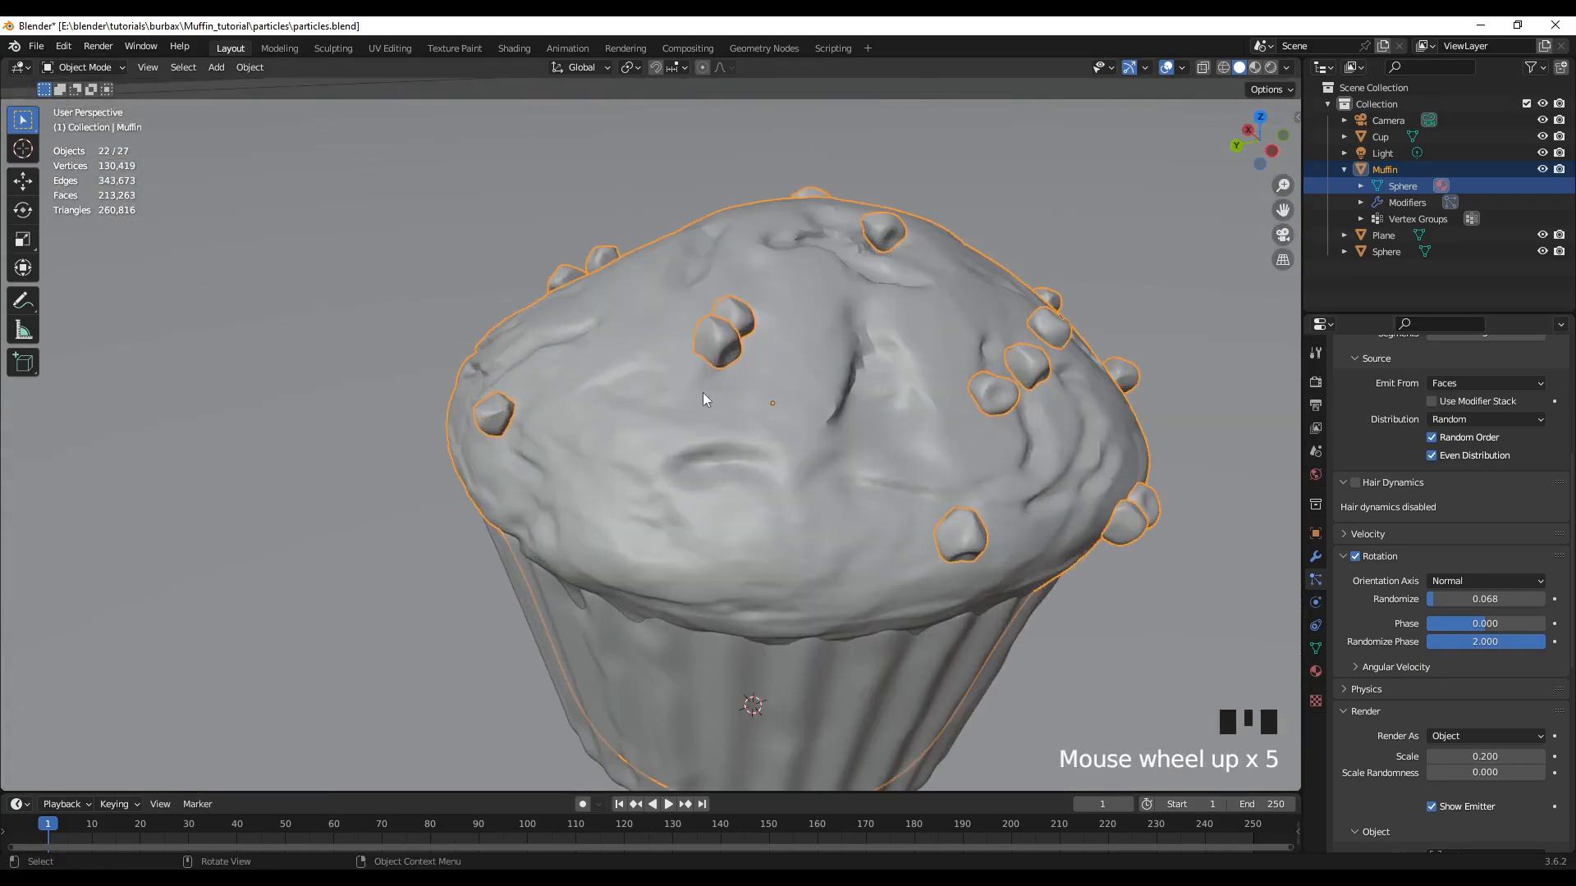
scroll(835, 529, down, 2)
middle_drag(835, 529, 950, 526)
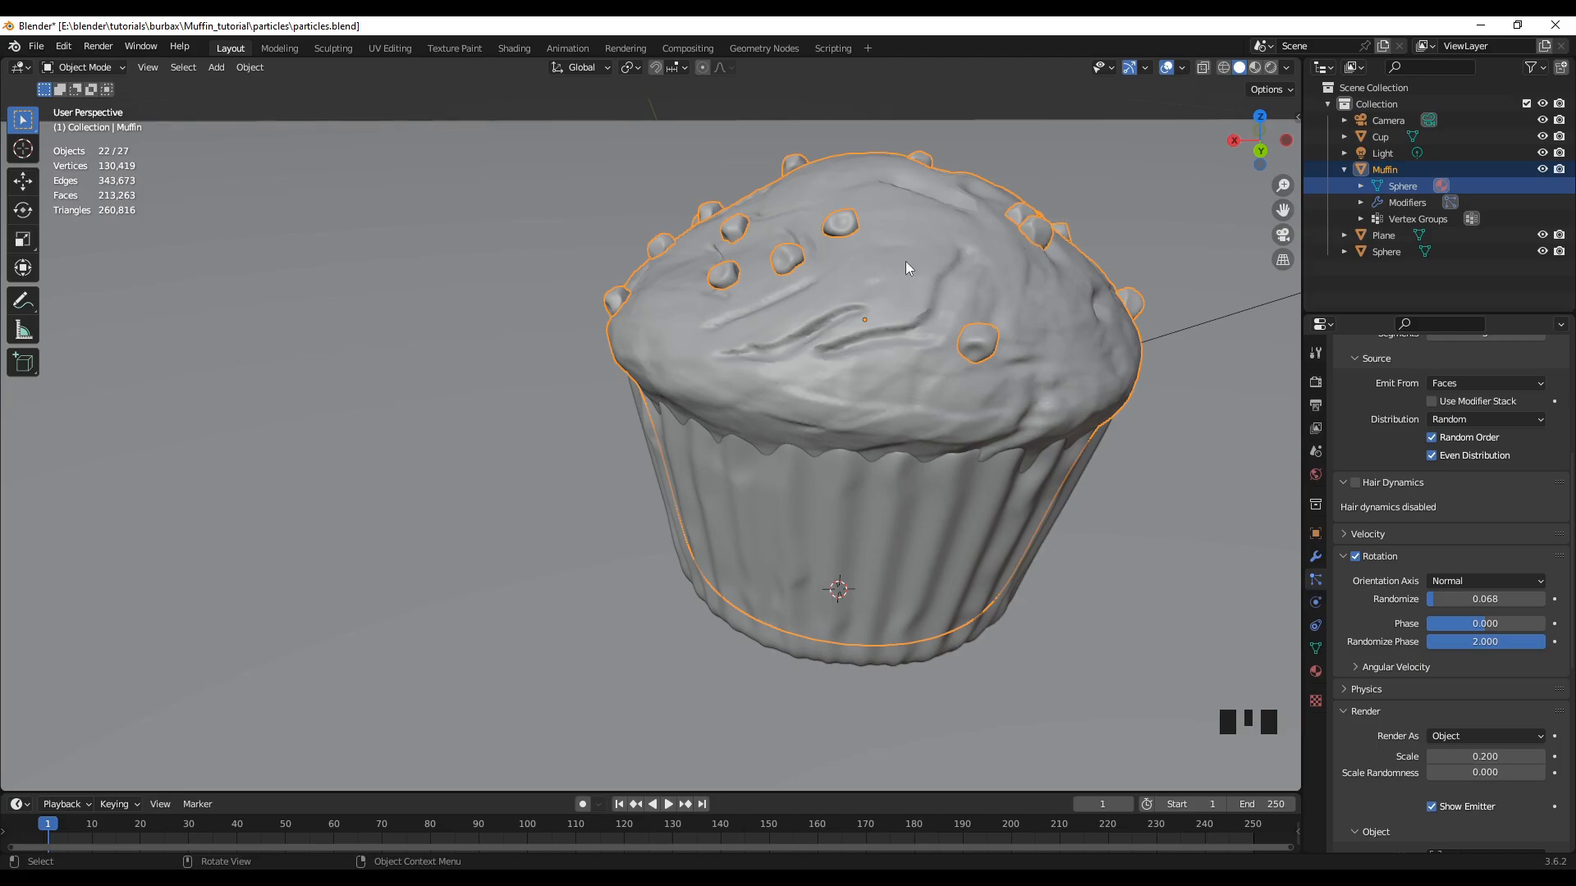
middle_drag(912, 415, 841, 342)
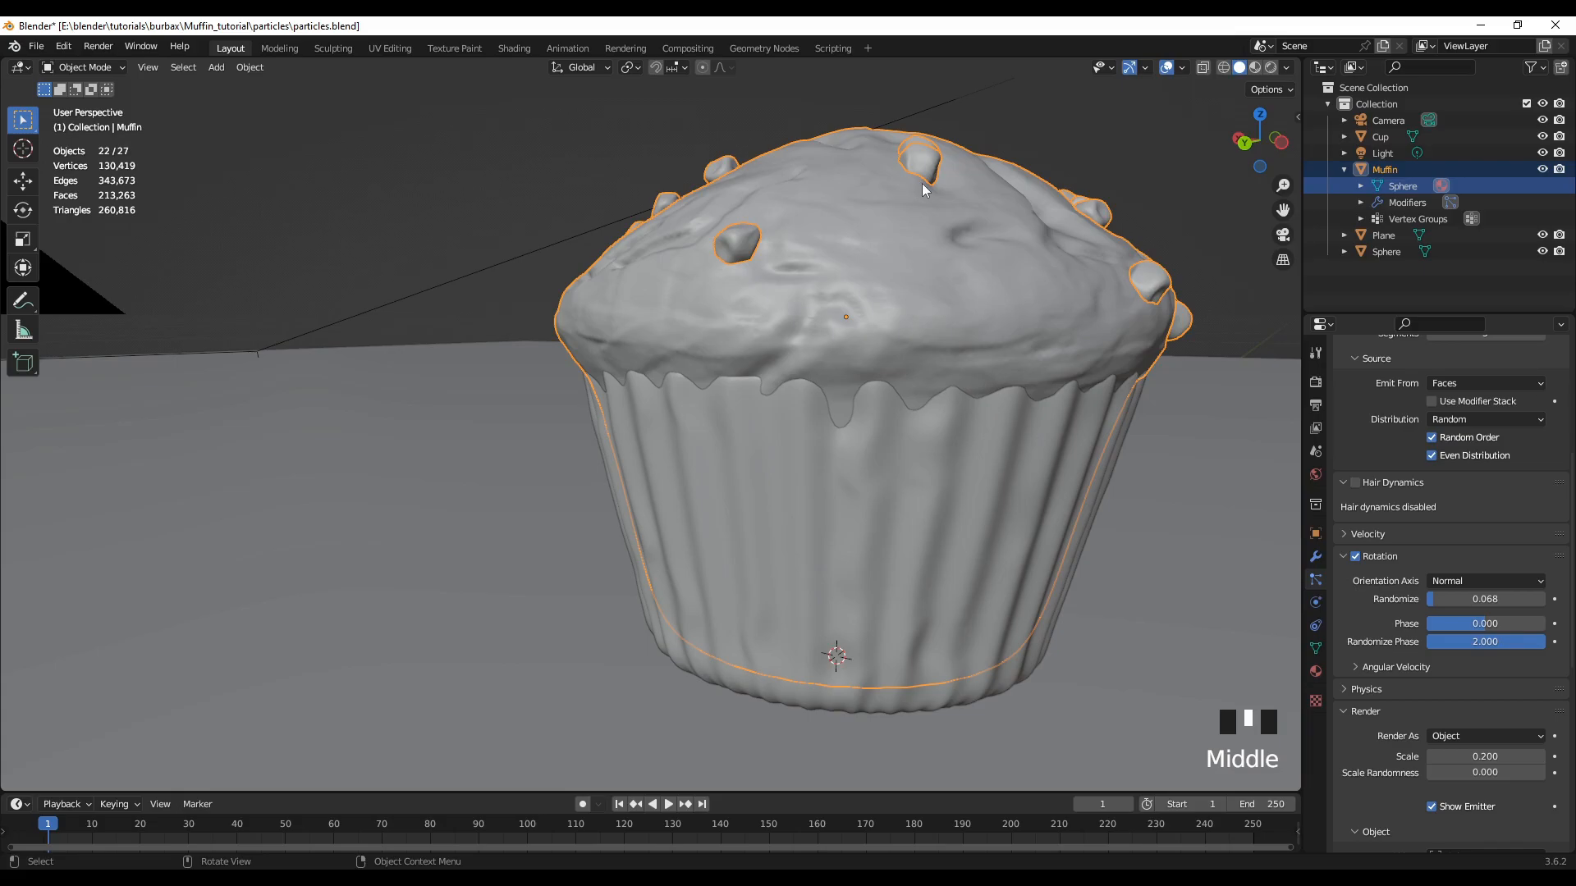
middle_drag(1077, 460, 955, 490)
scroll(1017, 453, down, 2)
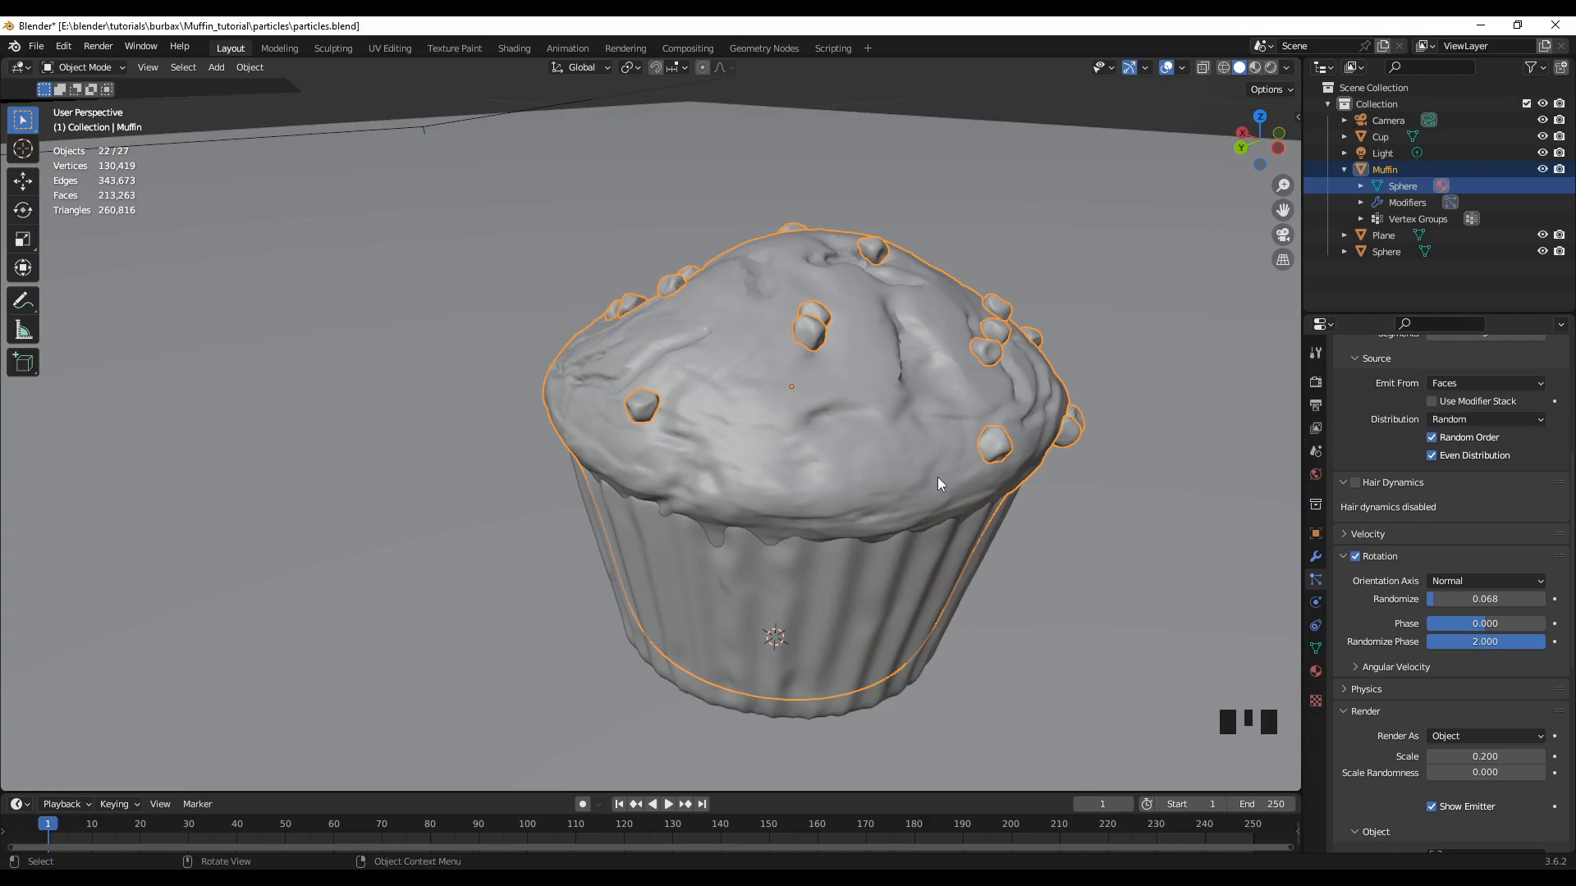
Preview the muffin through the camera in Rendered shading and render the image with nothing selected
key(KP_0)
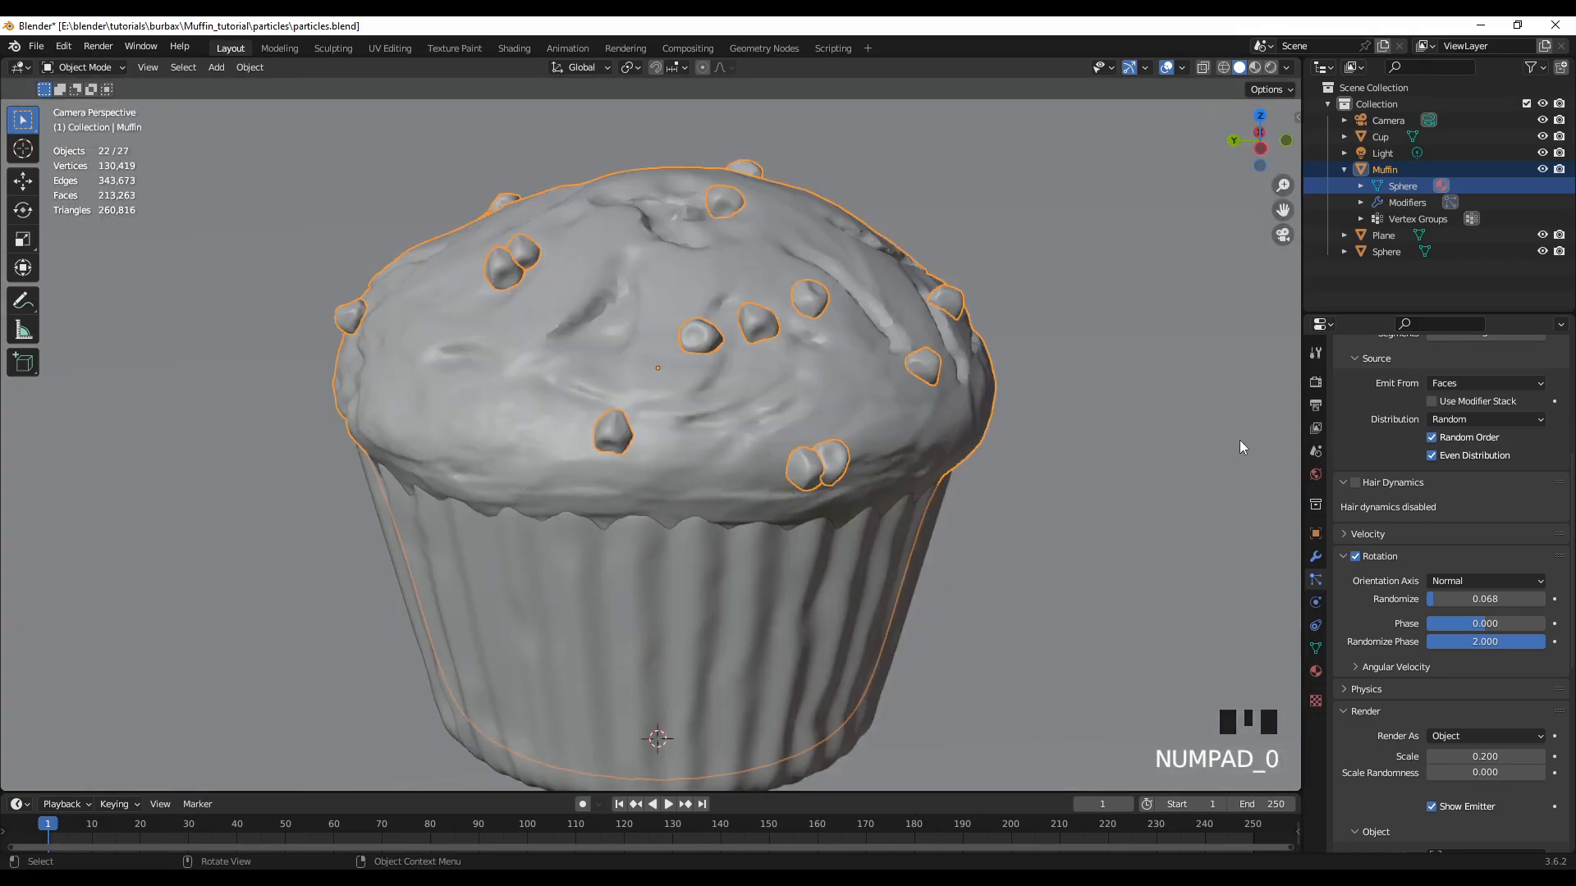
click(1271, 69)
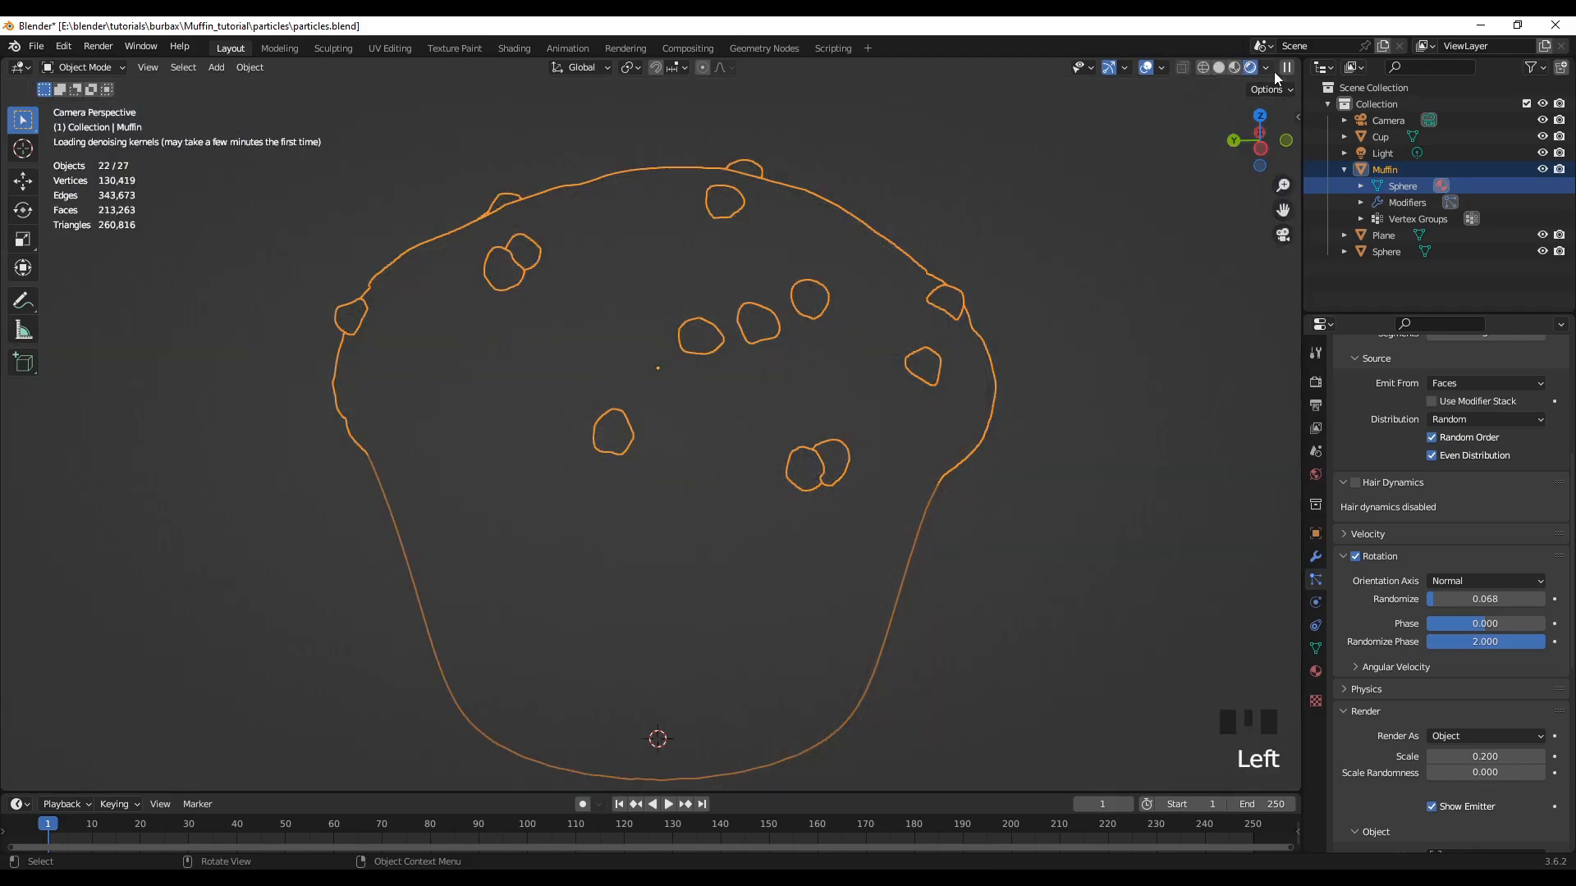
scroll(1037, 497, down, 2)
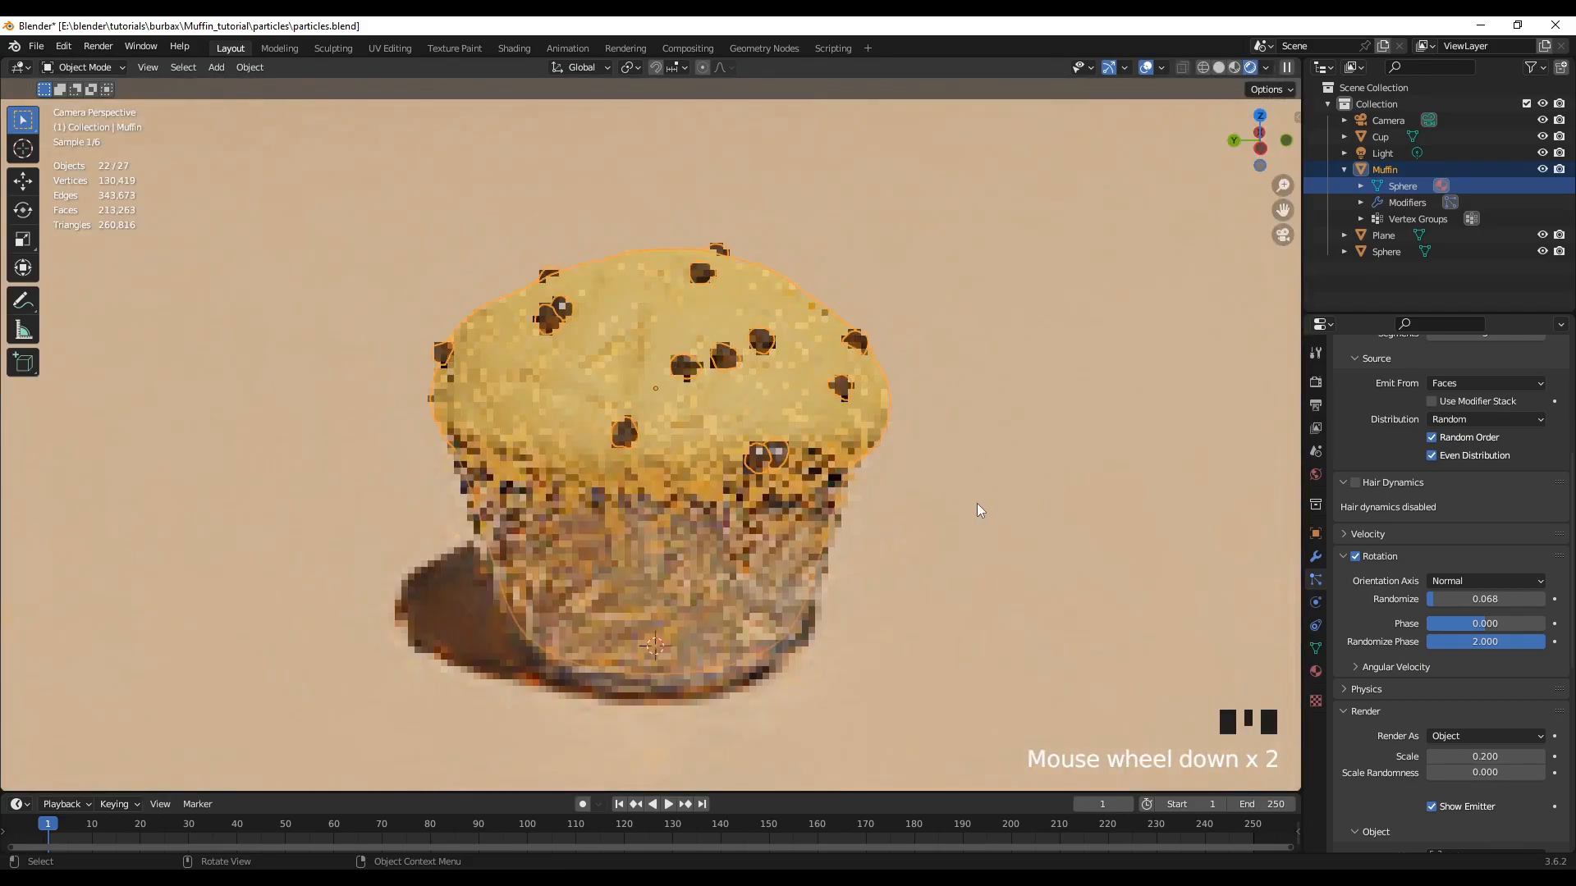
scroll(977, 504, down, 2)
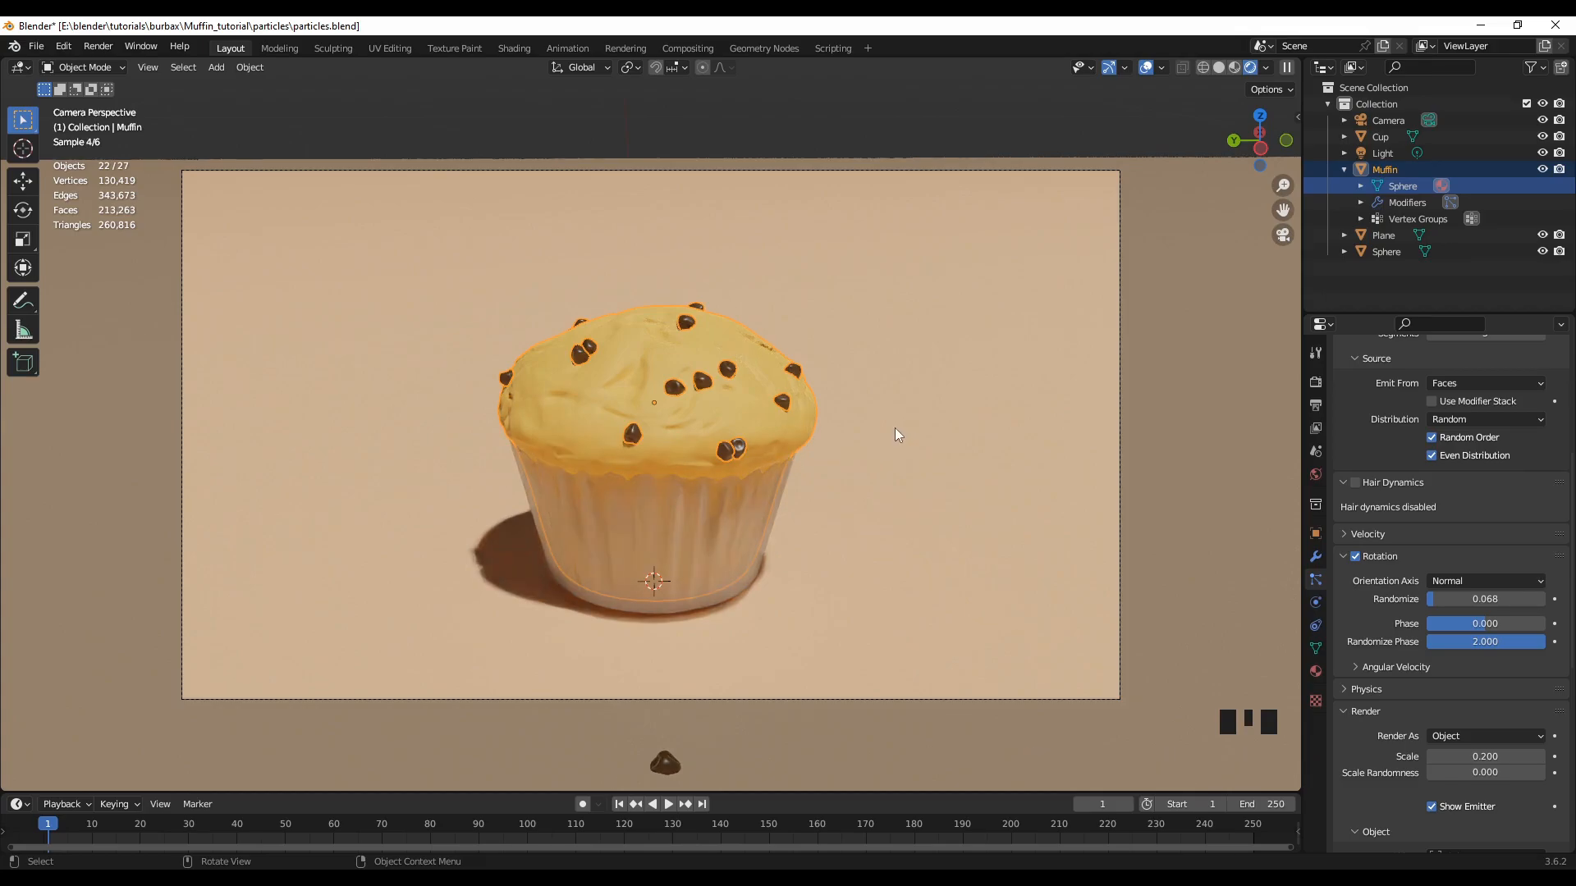
click(905, 113)
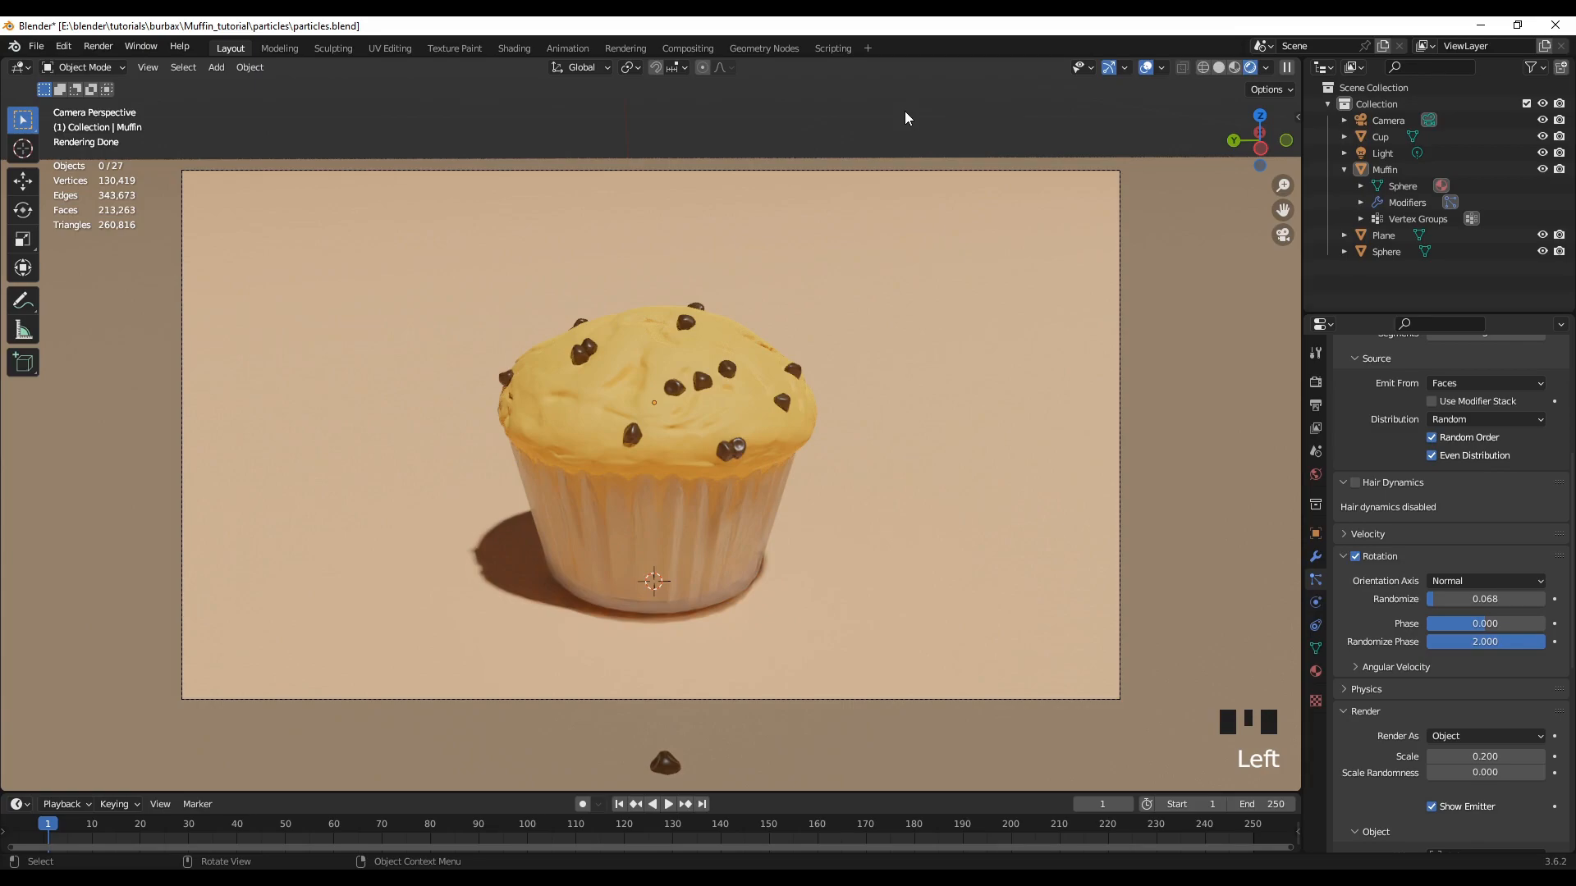
key(F12)
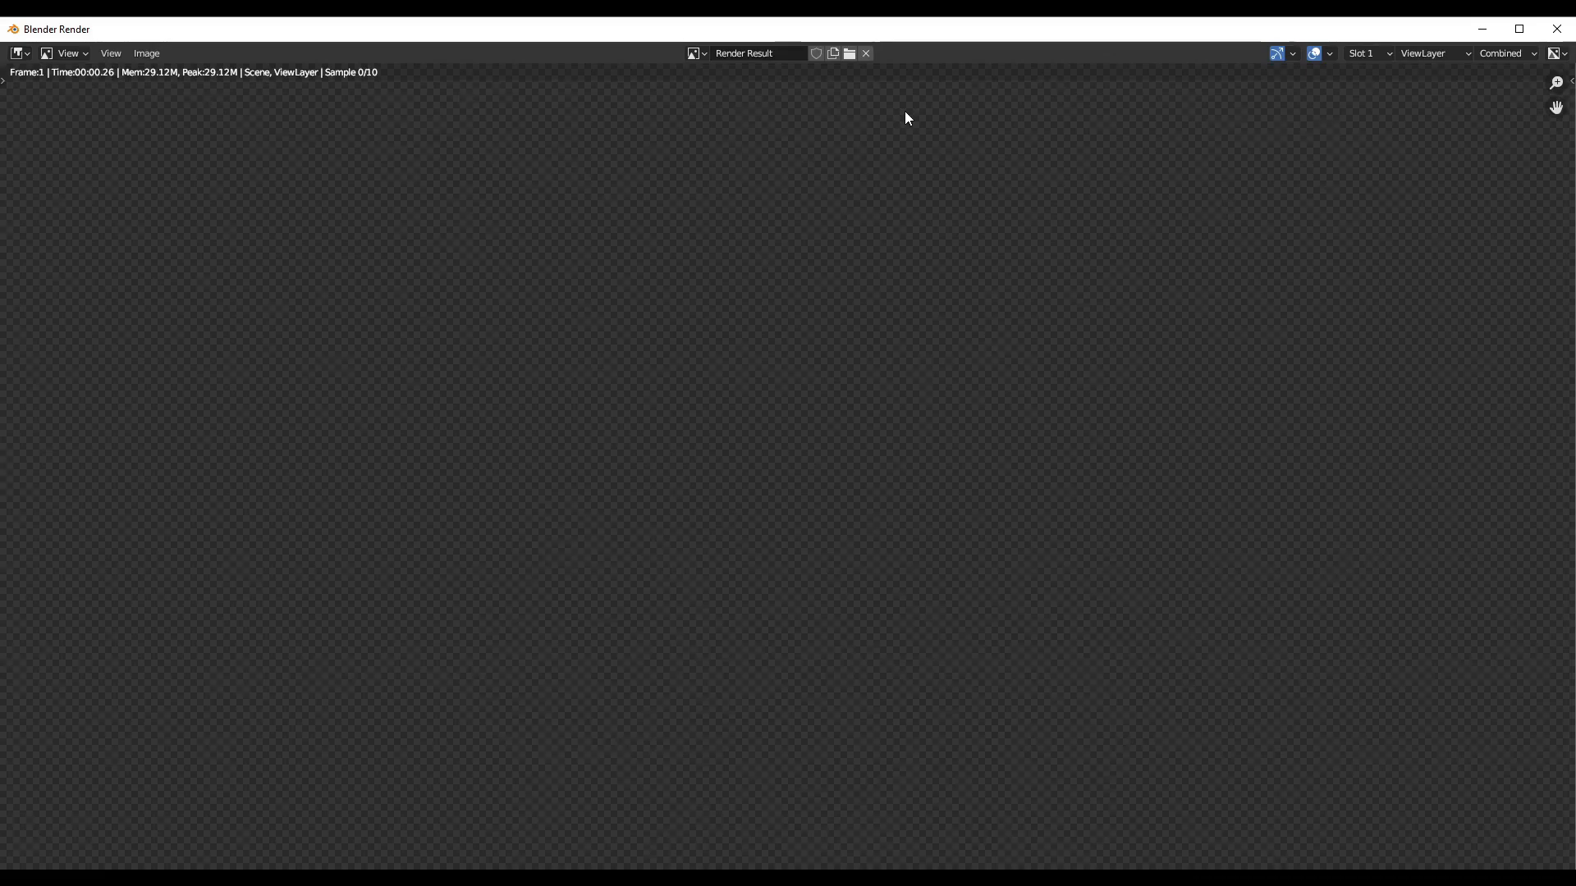